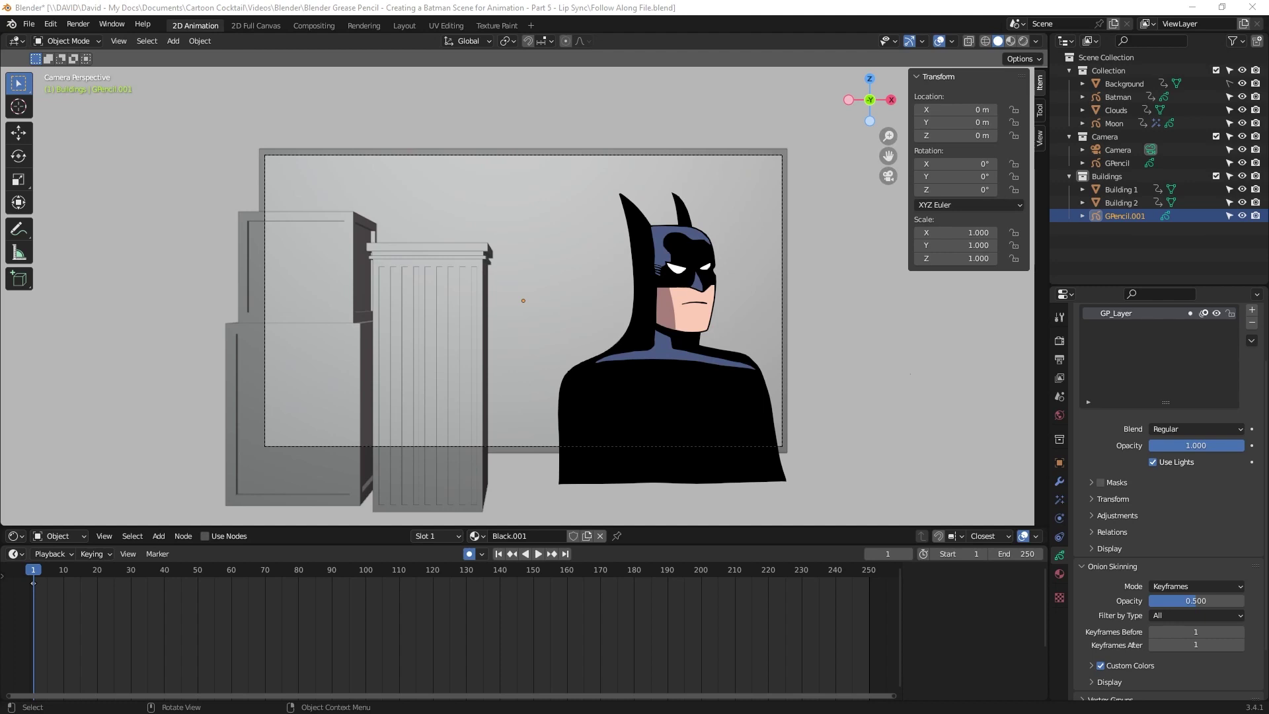
# Switch the viewport to rendered shading and render the current frame as a still image to check the scene.
pyautogui.click(1023, 41)
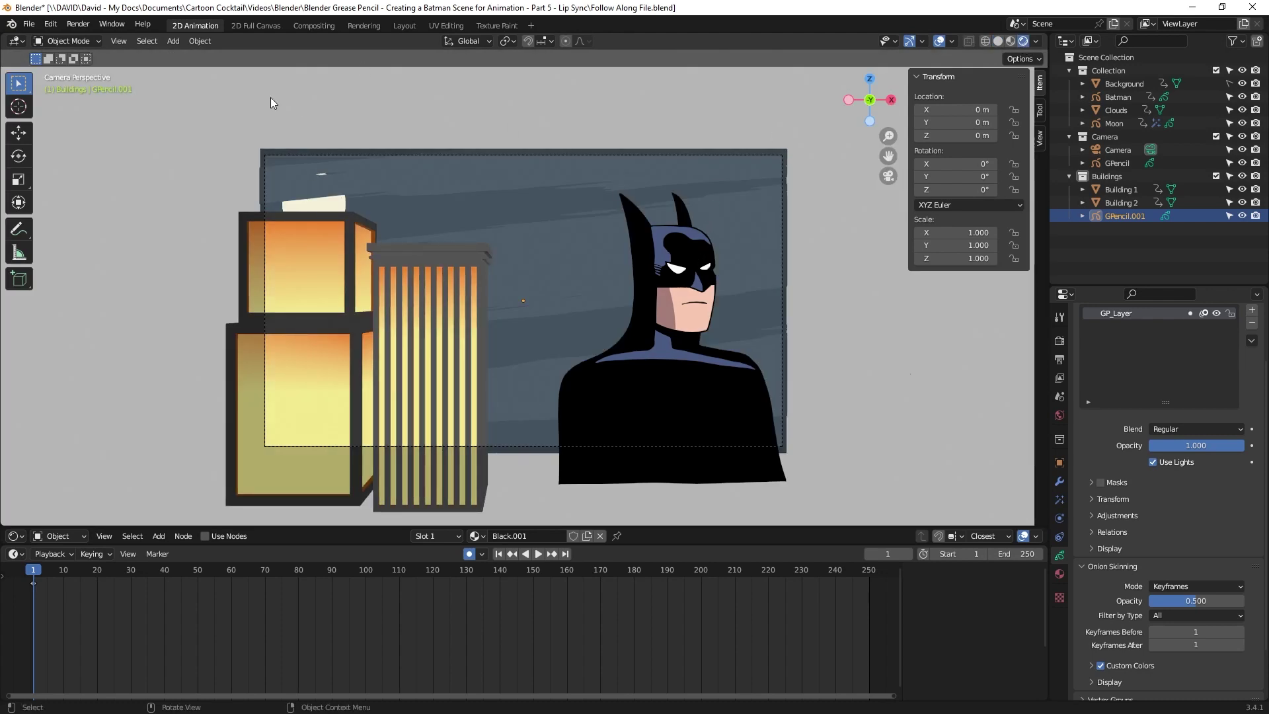
pyautogui.click(88, 25)
pyautogui.click(99, 43)
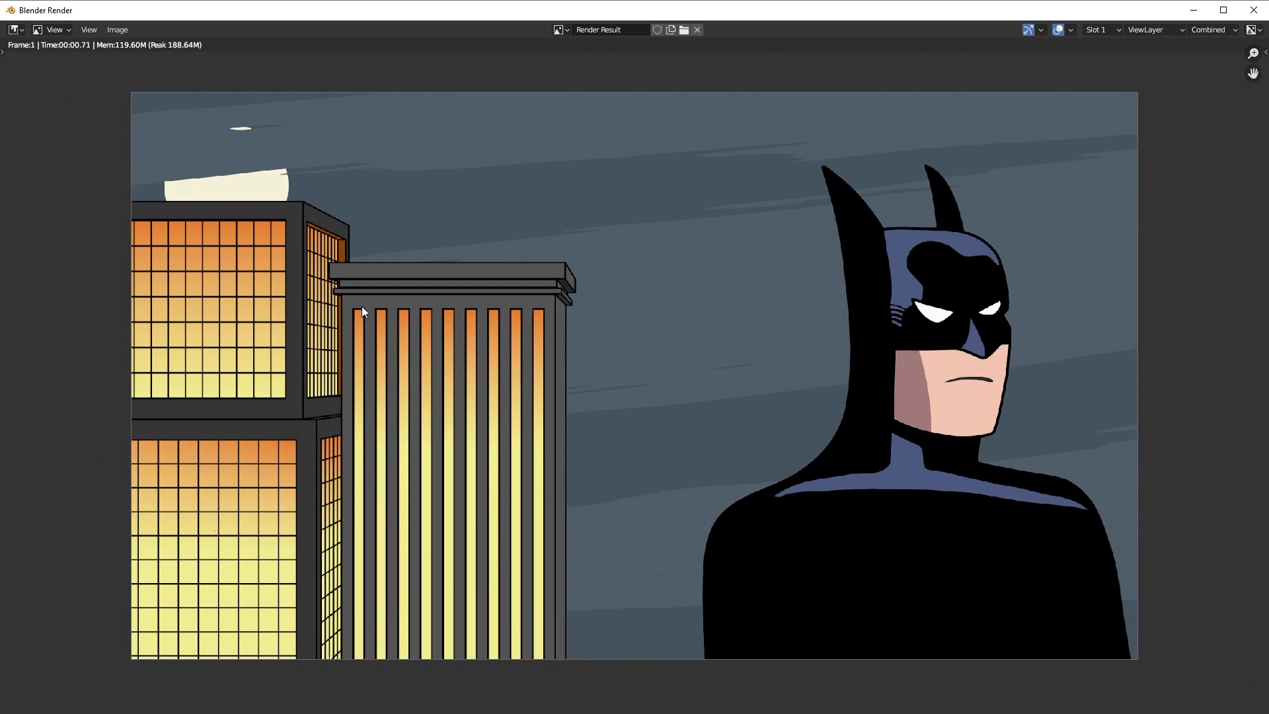
pyautogui.click(1253, 10)
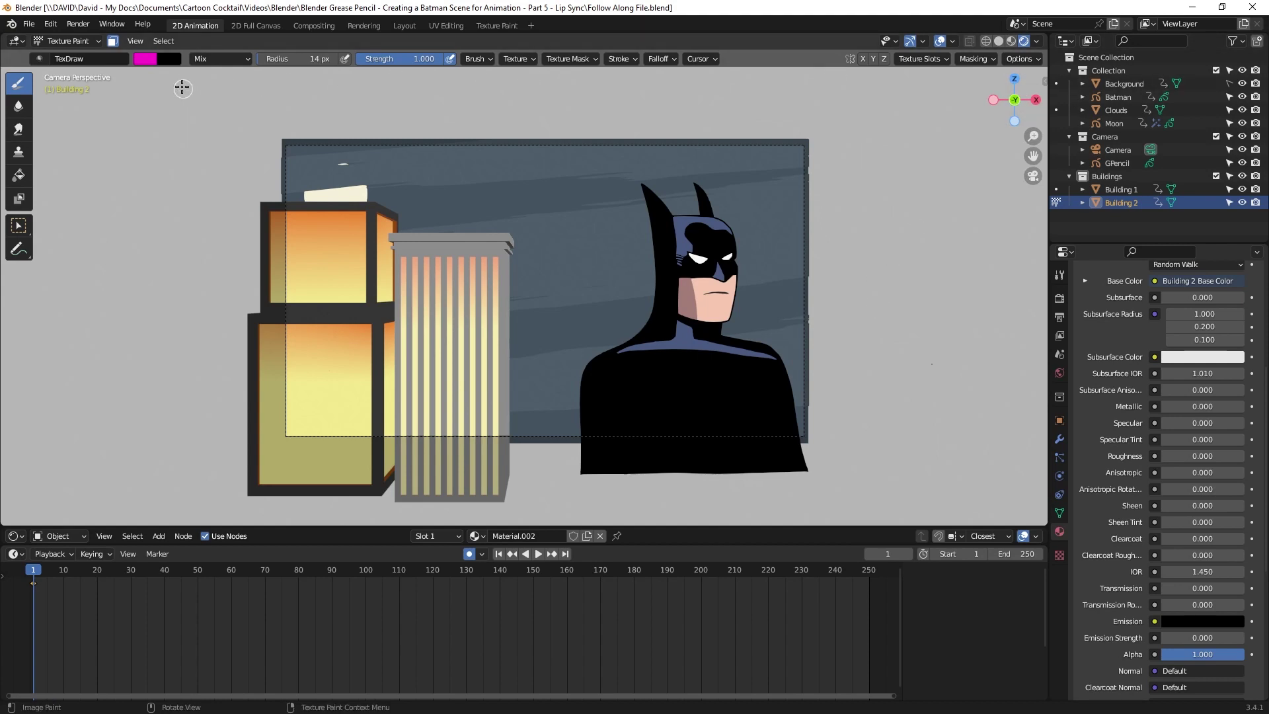
# Select the Batman Grease Pencil object and switch it to Draw Mode.
pyautogui.click(1118, 96)
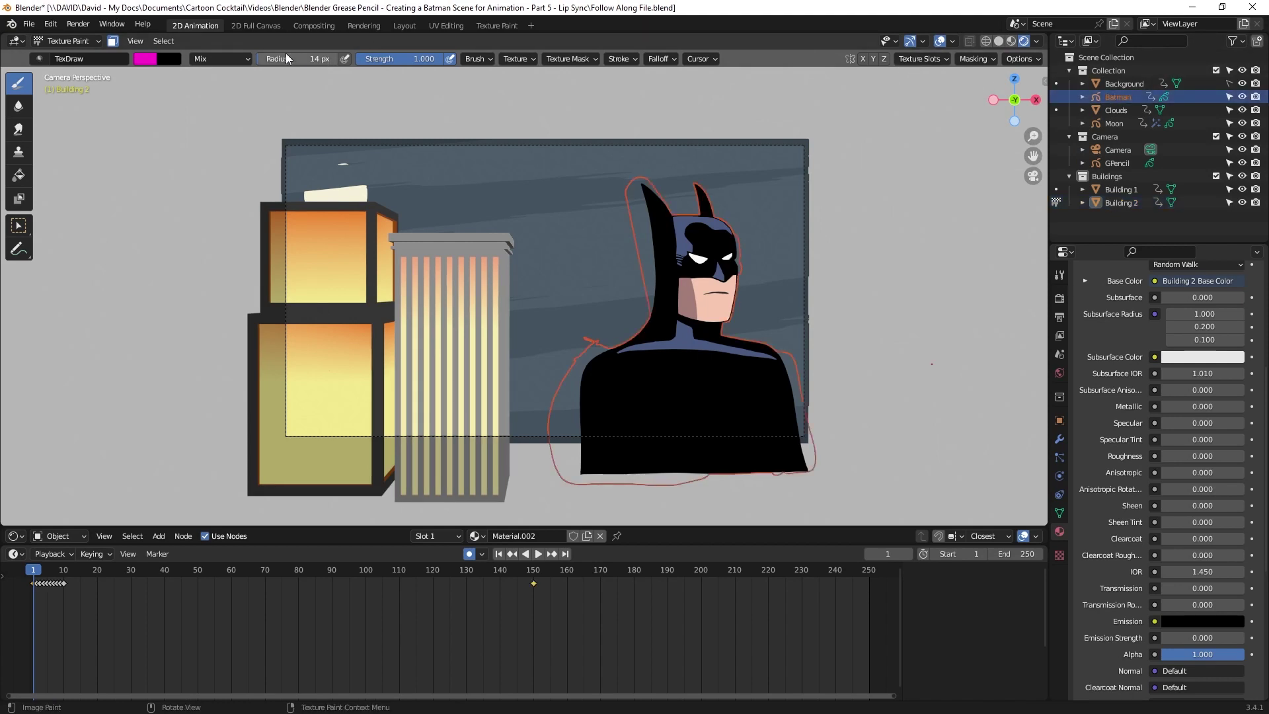
pyautogui.click(66, 40)
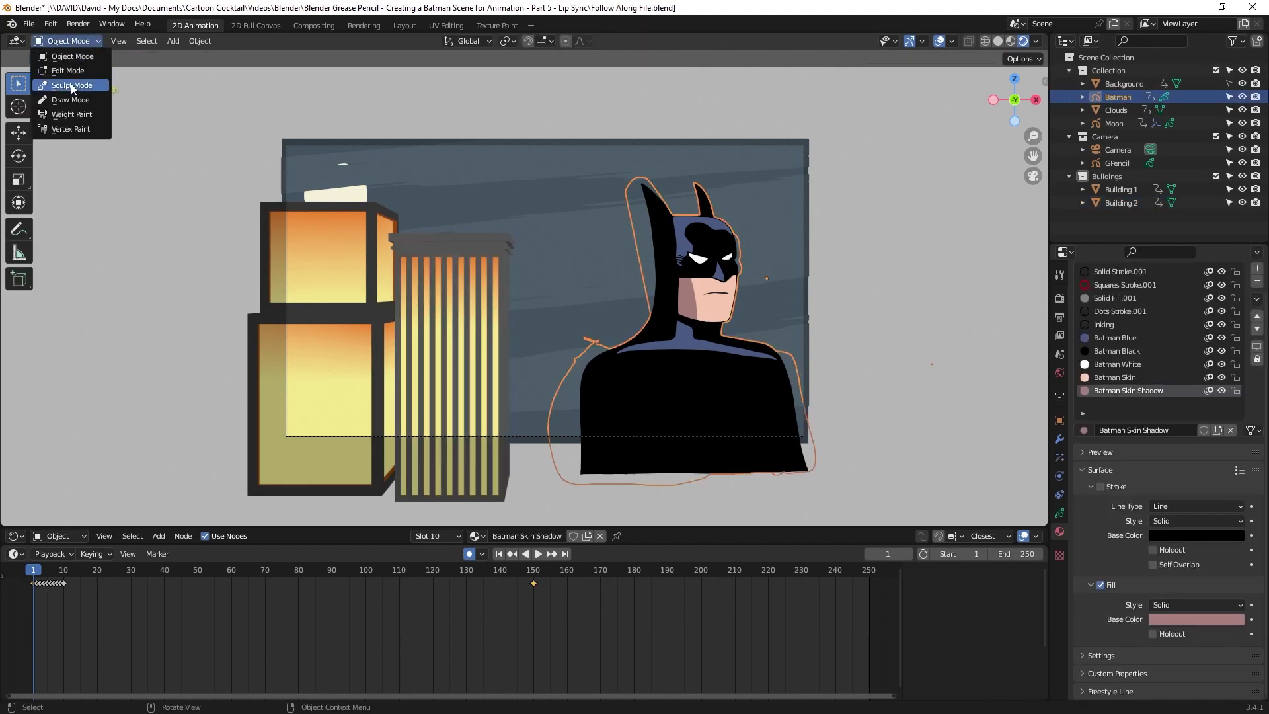
pyautogui.click(62, 96)
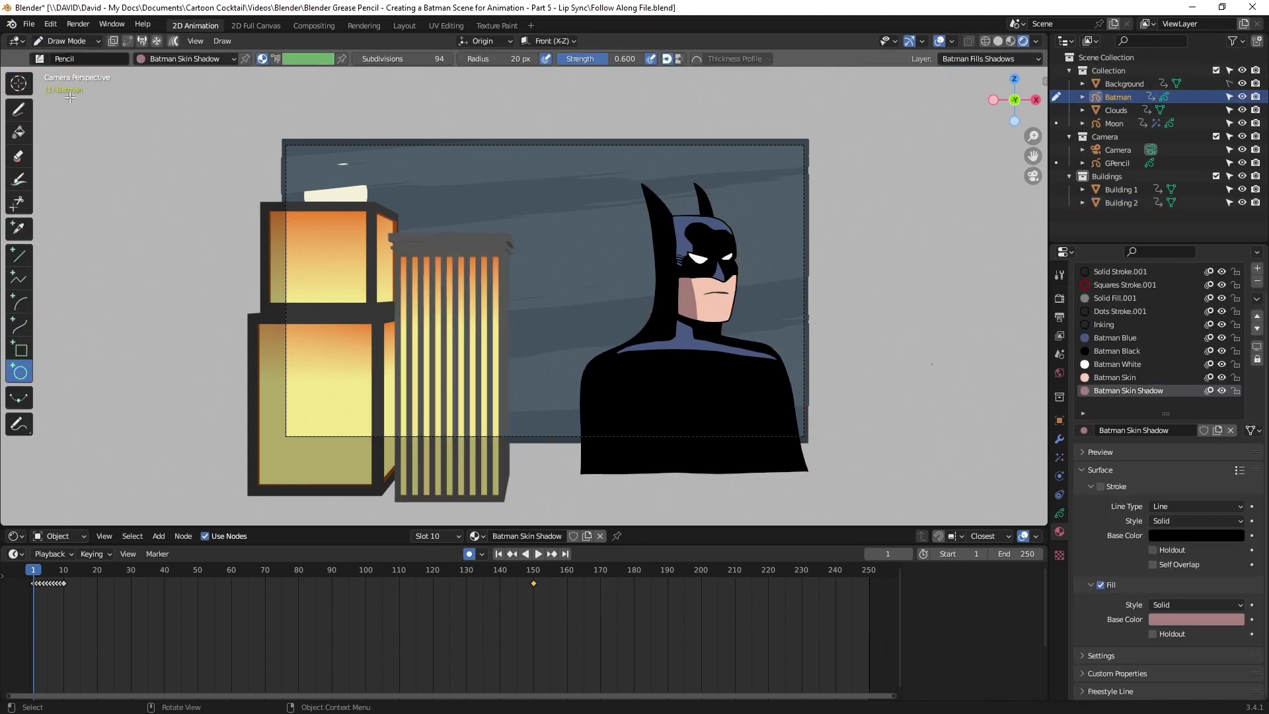
# Scrub through the Batman object's existing Mouth layer animation between frames 1 and 9, and delete that layer.
pyautogui.click(1060, 513)
pyautogui.click(1123, 339)
pyautogui.click(61, 571)
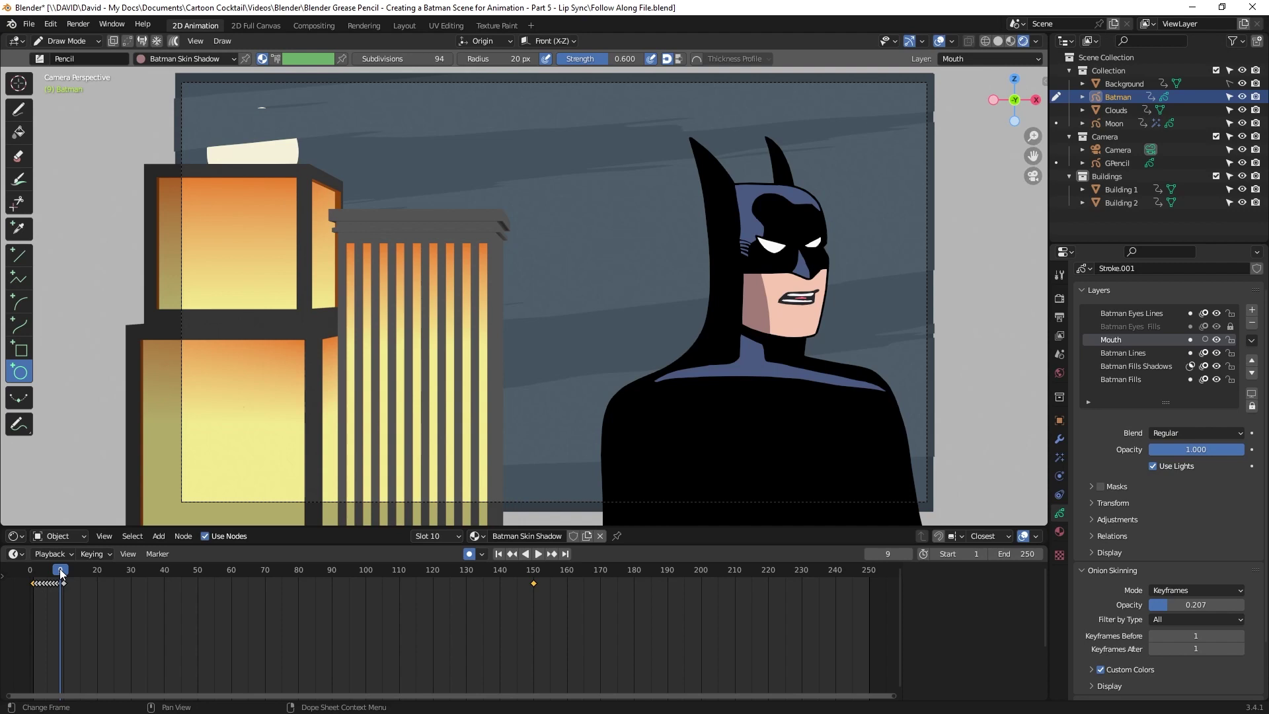
pyautogui.moveTo(60, 572); pyautogui.dragTo(33, 573)
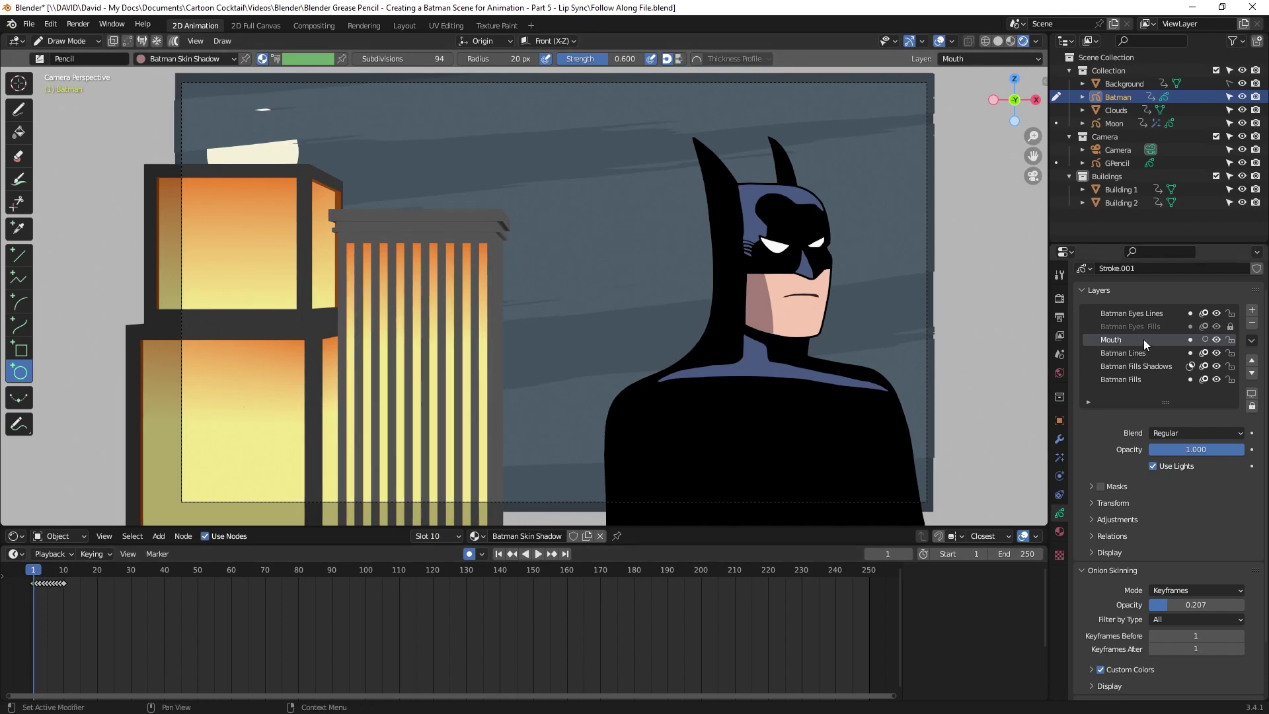
pyautogui.click(1253, 323)
# Return to Object Mode and add a blank Grease Pencil object to the scene.
pyautogui.scroll(3, 957, 198)
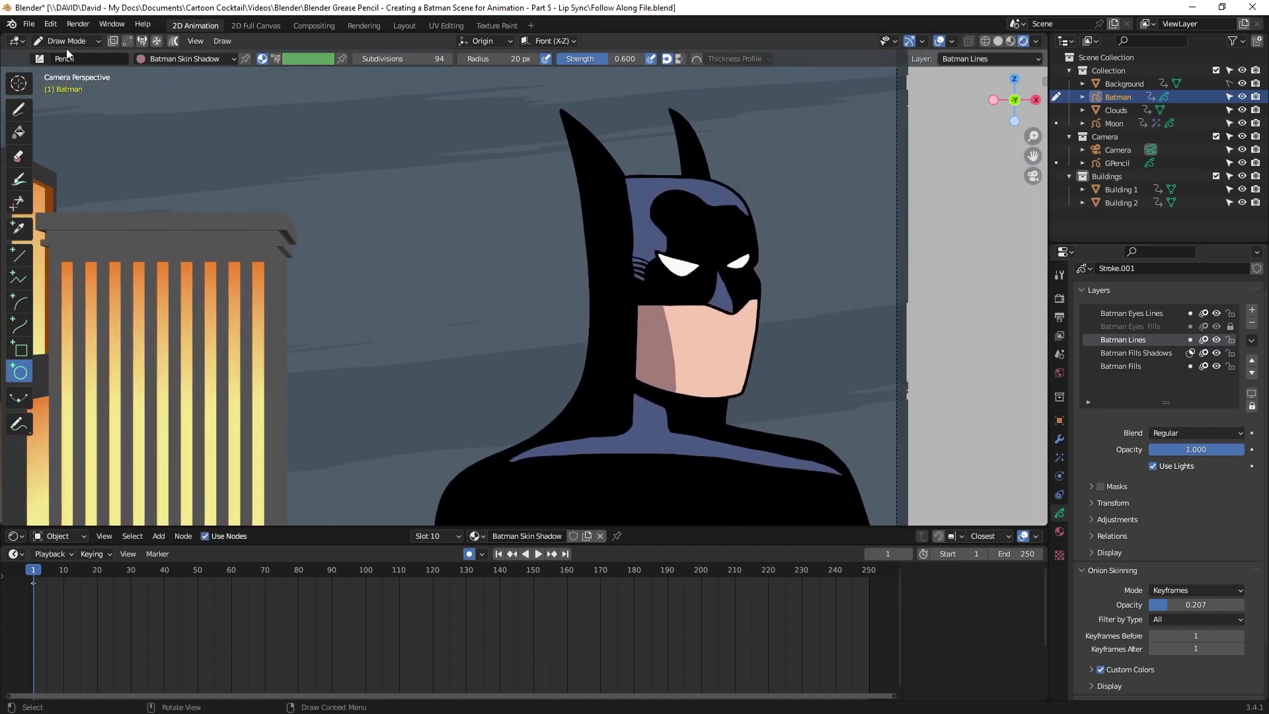
pyautogui.click(66, 41)
pyautogui.click(66, 56)
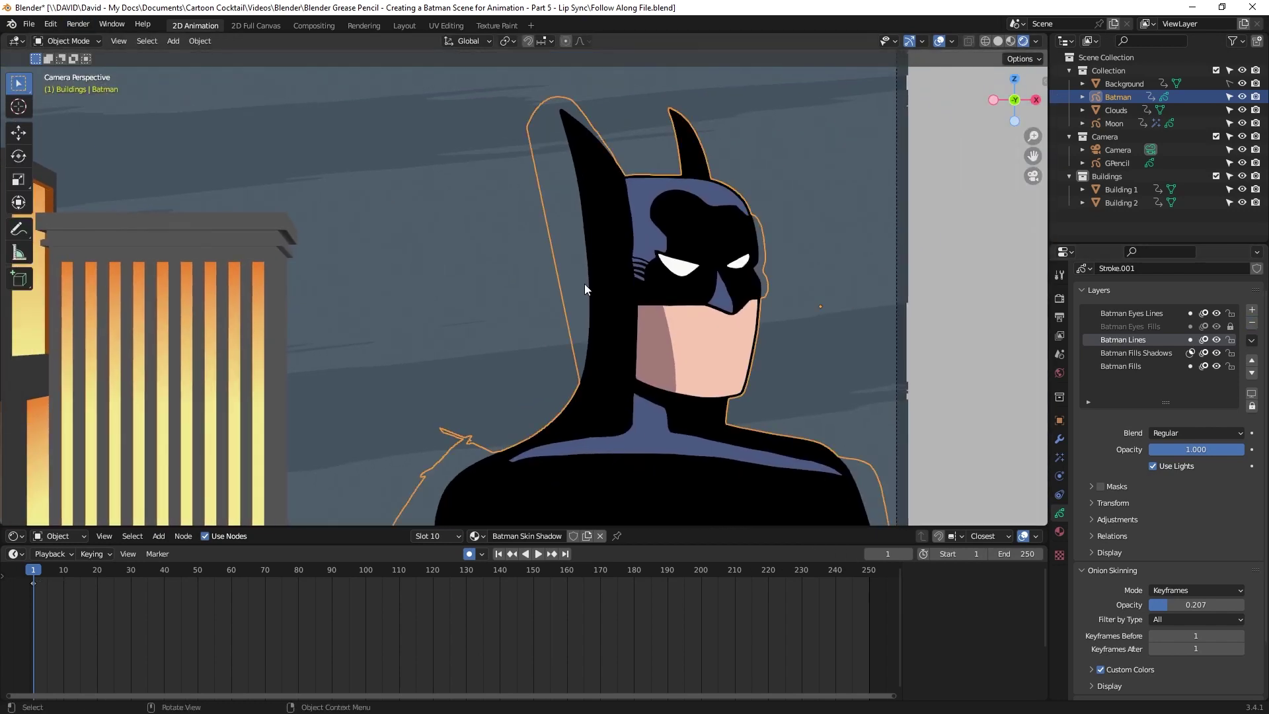
pyautogui.hotkey('shift', 'a')
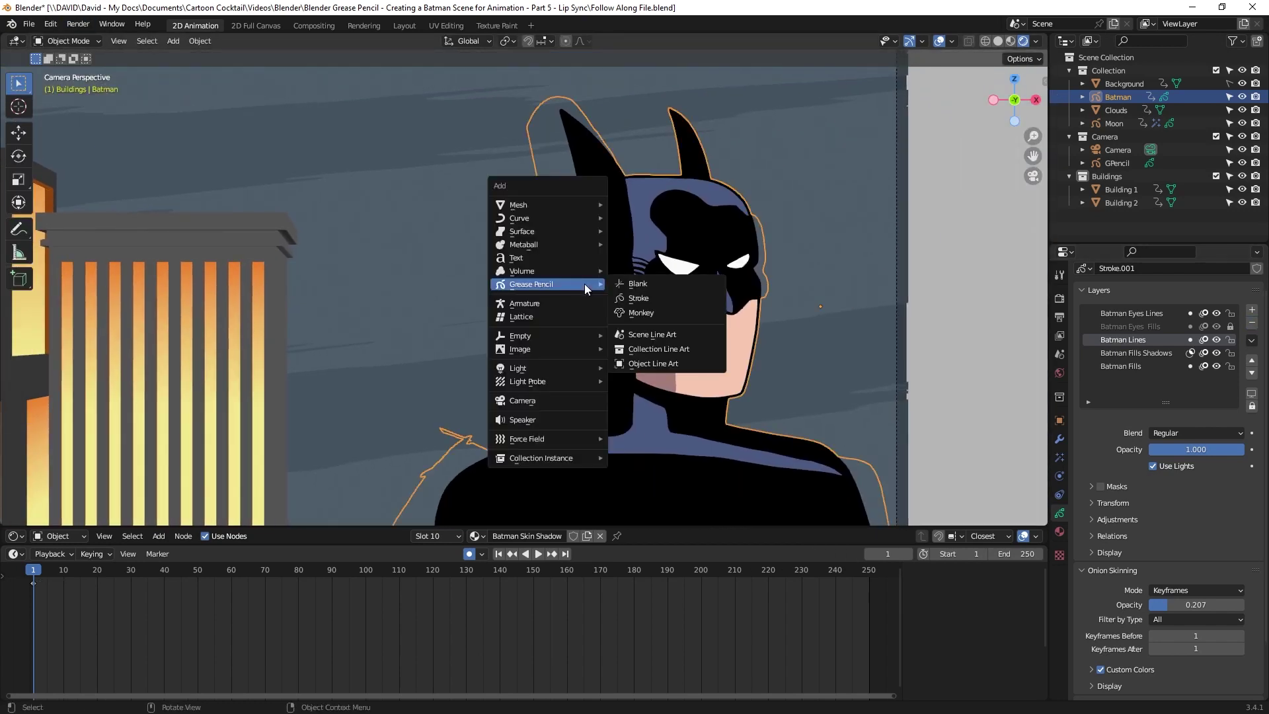
pyautogui.moveTo(572, 284)
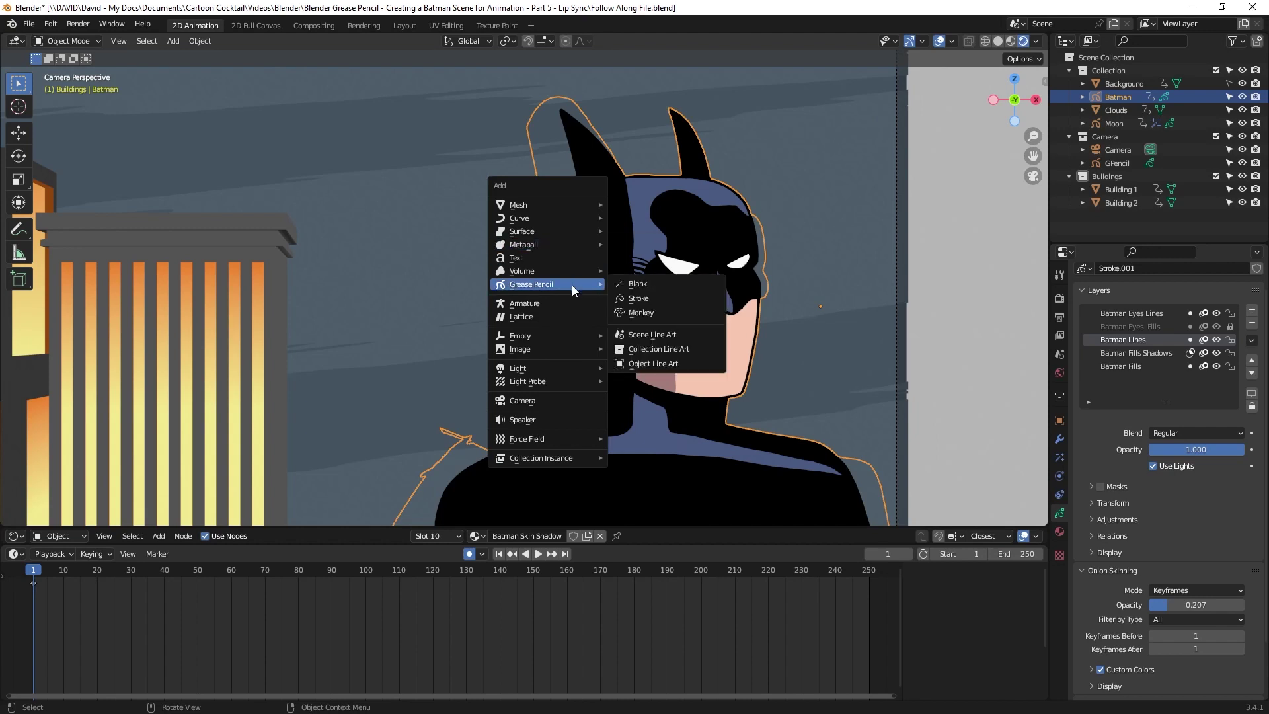
pyautogui.click(640, 284)
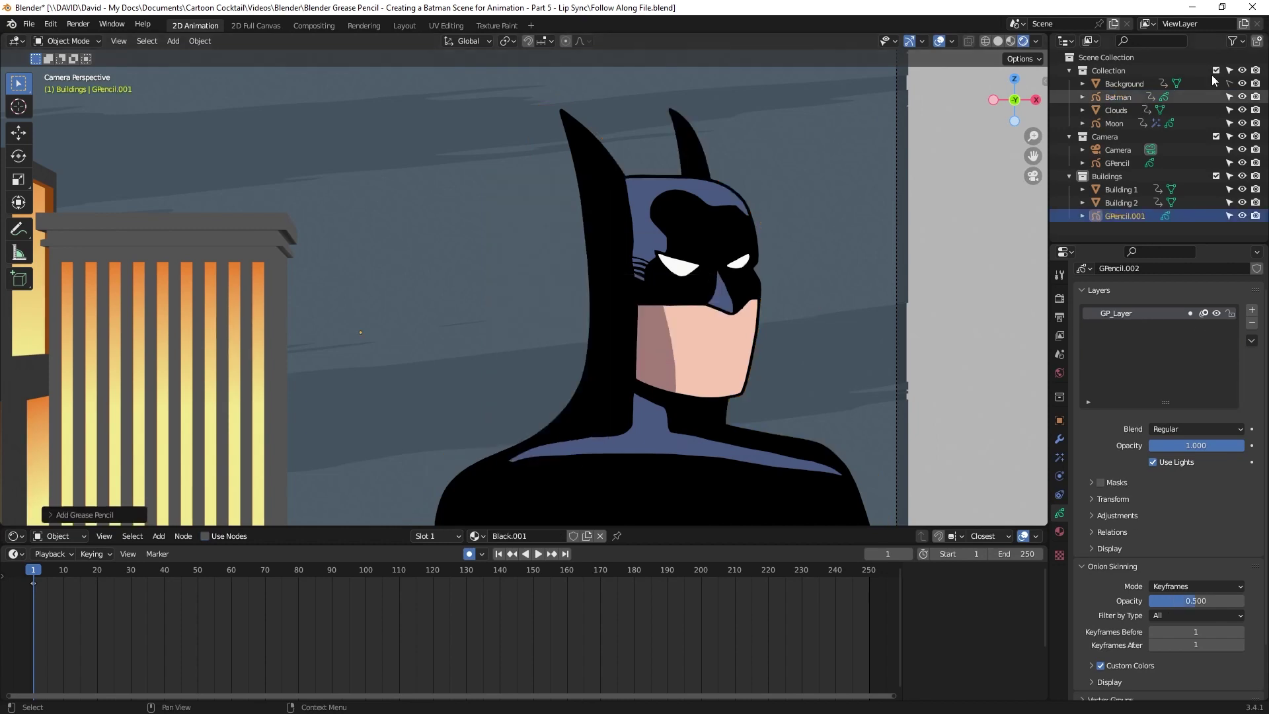
# Rename the new Grease Pencil object as Mouth and move it from the Buildings collection into Collection.
pyautogui.doubleClick(1132, 215)
pyautogui.write('Mouth')
pyautogui.press('Return')
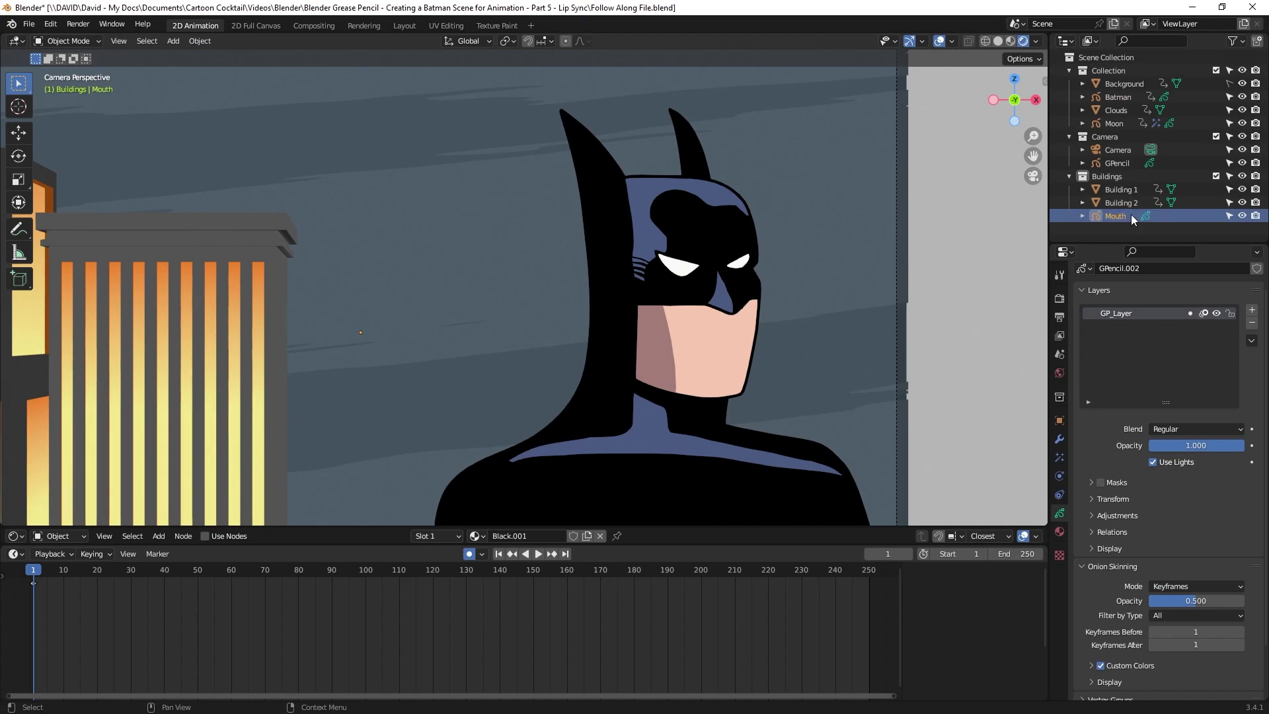
pyautogui.moveTo(1124, 214); pyautogui.dragTo(1113, 70)
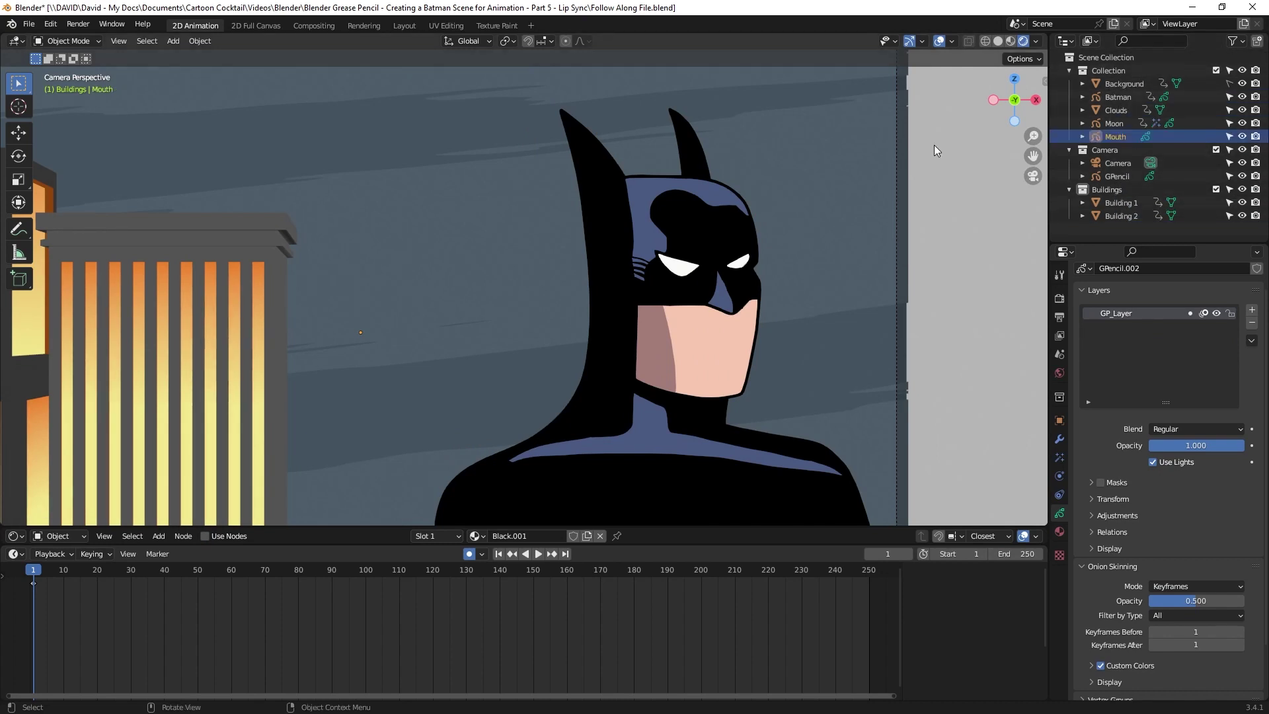
# Search the add-ons in the preferences for "image" and make sure Import-Export: Import Images as Planes is enabled.
pyautogui.click(50, 23)
pyautogui.click(77, 213)
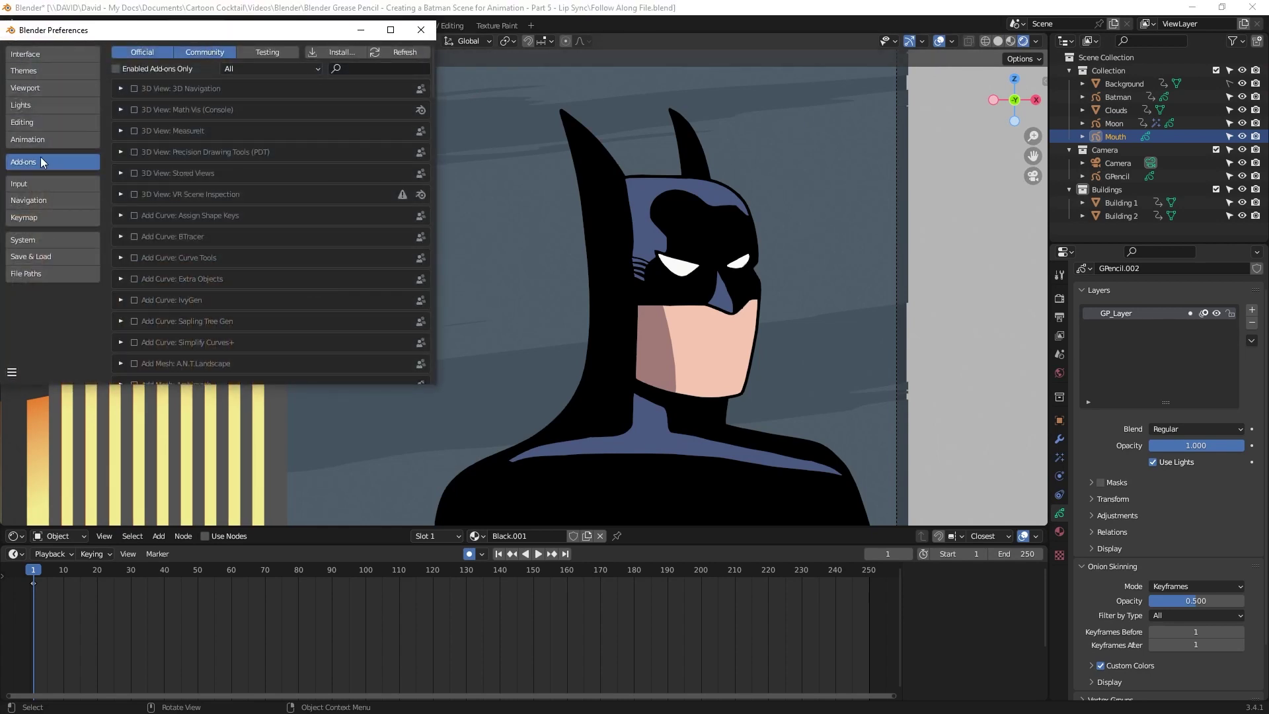
pyautogui.click(361, 69)
pyautogui.write('image')
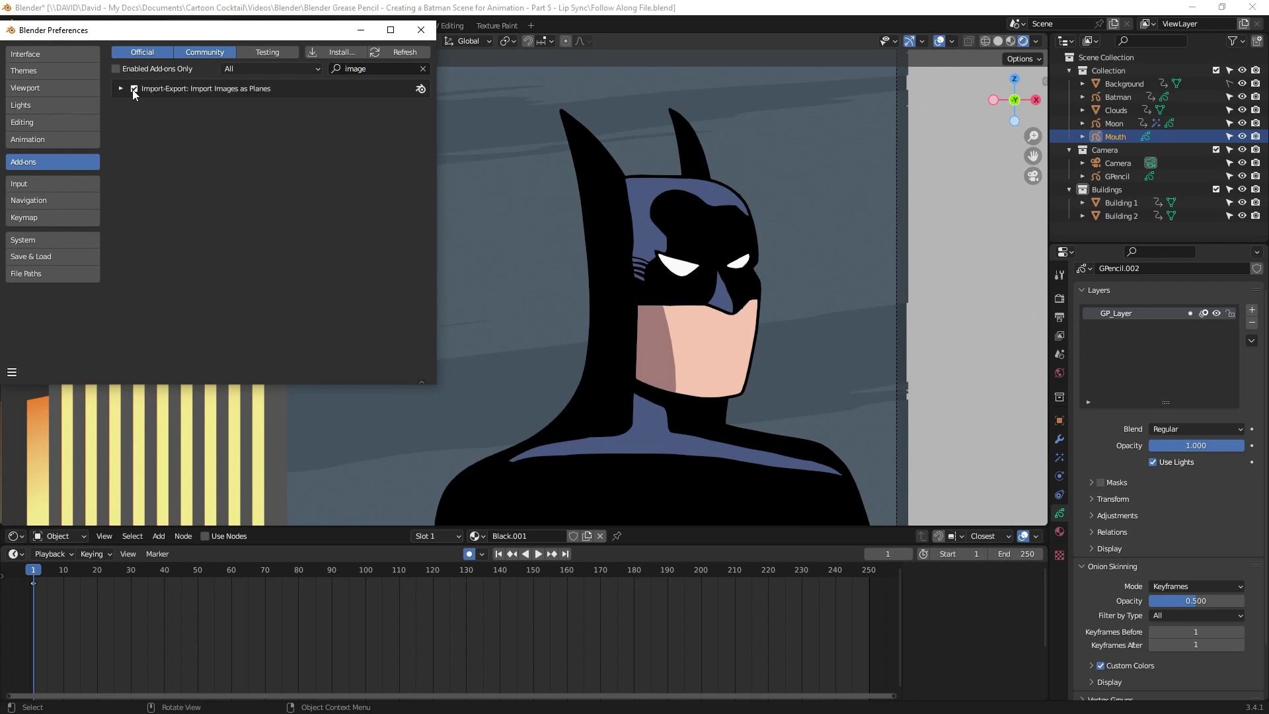
pyautogui.click(419, 31)
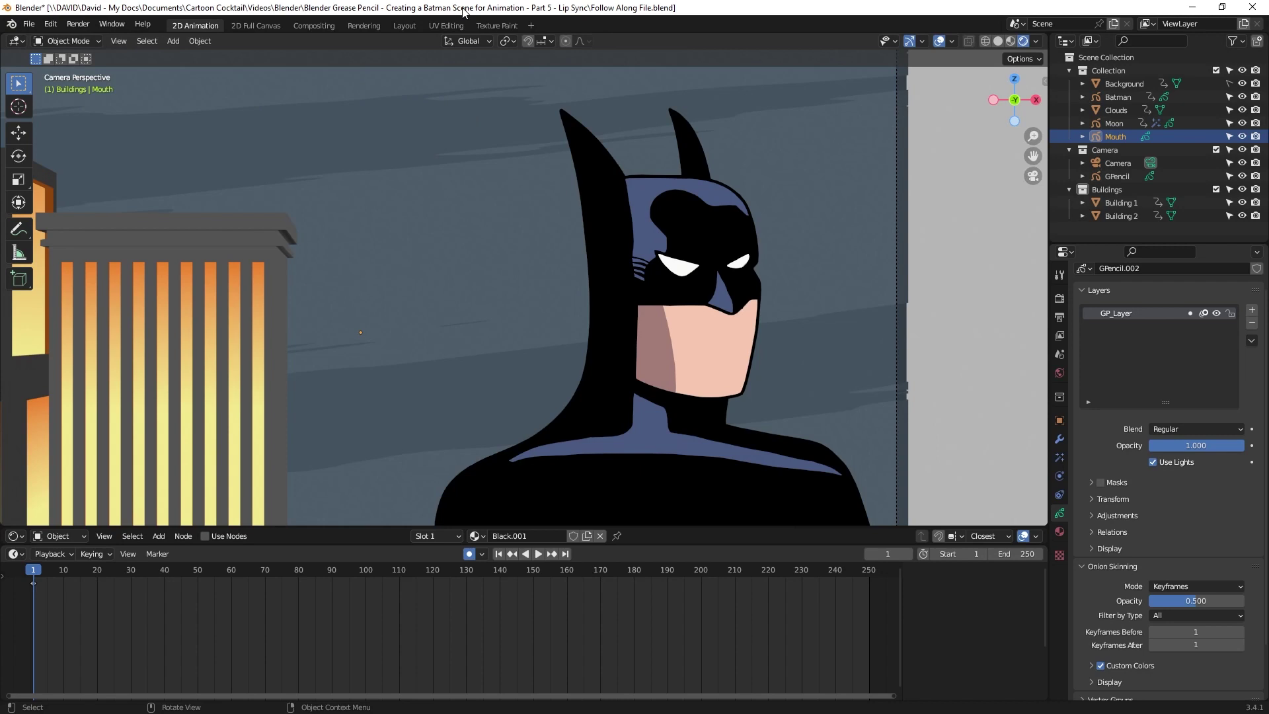
# Import Mouth Chart FINAL.jpg from the Links folder as an image plane.
pyautogui.hotkey('shift', 'a')
pyautogui.moveTo(474, 130)
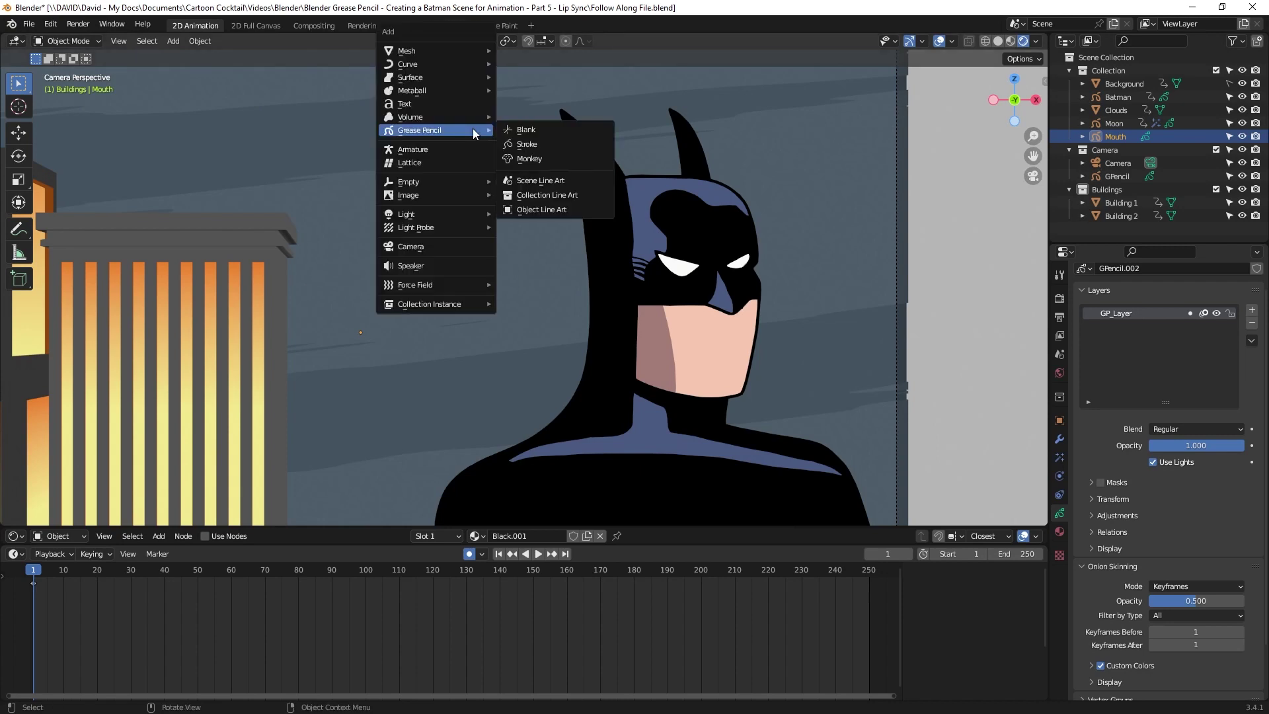
pyautogui.moveTo(449, 196)
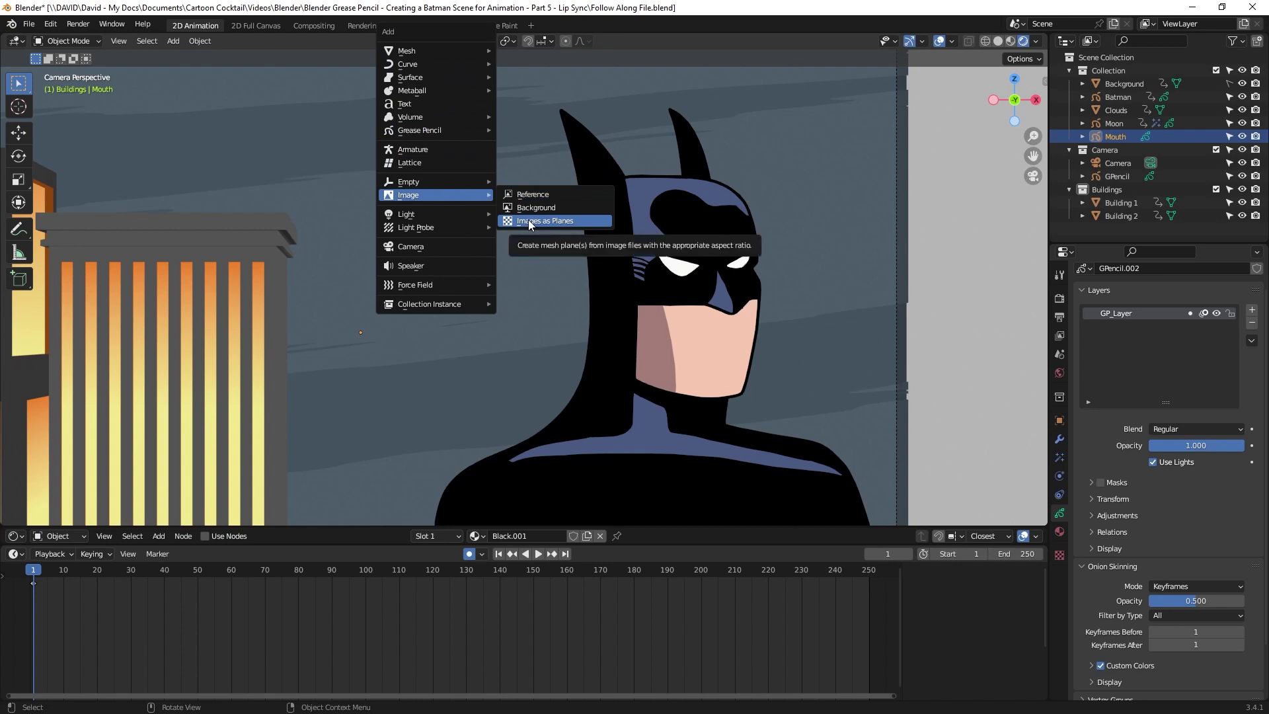
pyautogui.click(528, 219)
pyautogui.click(522, 218)
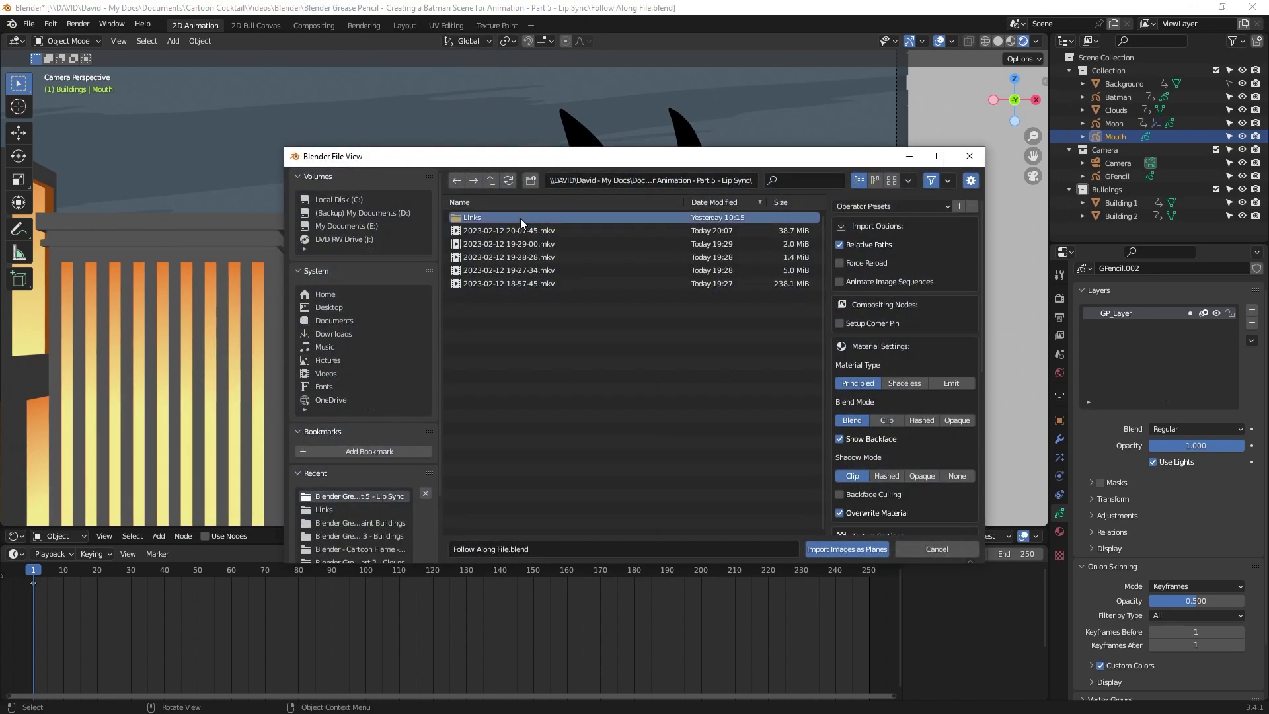
pyautogui.click(521, 218)
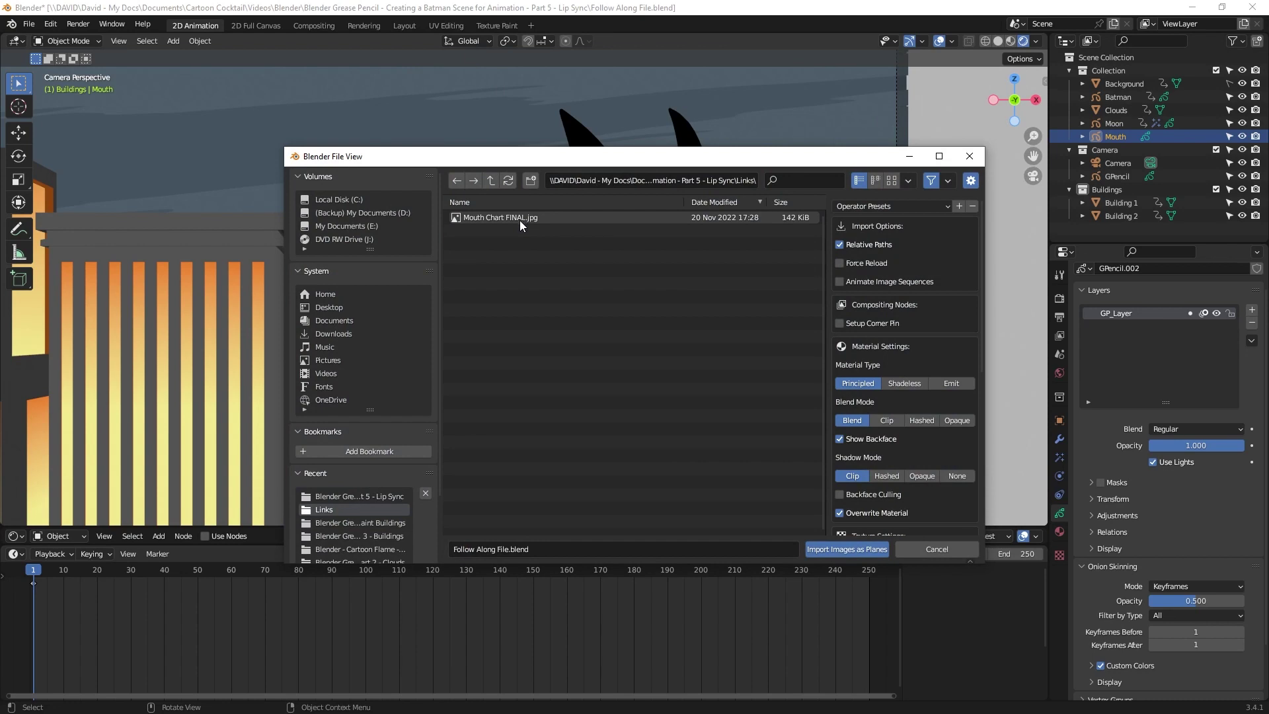
pyautogui.doubleClick(520, 220)
# Scale the mouth chart plane up about 4.5 times and move it down between the striped building and Batman.
pyautogui.scroll(-3, 400, 312)
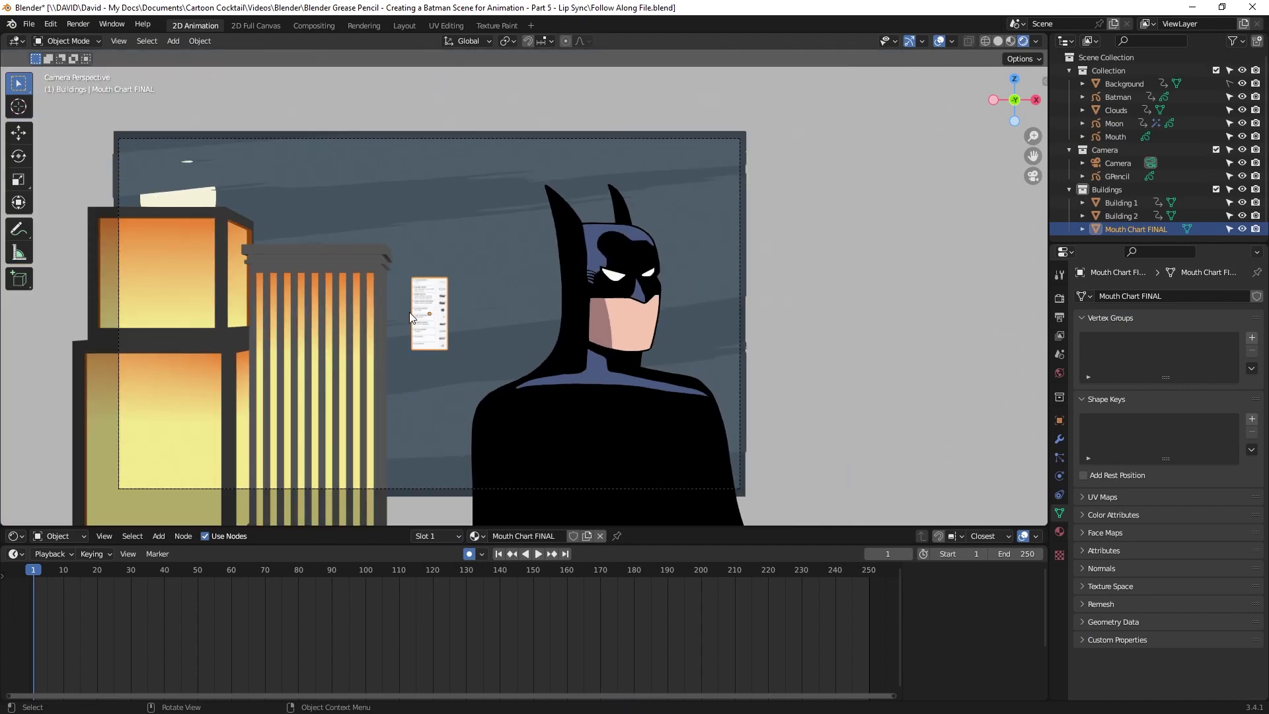
pyautogui.press('s')
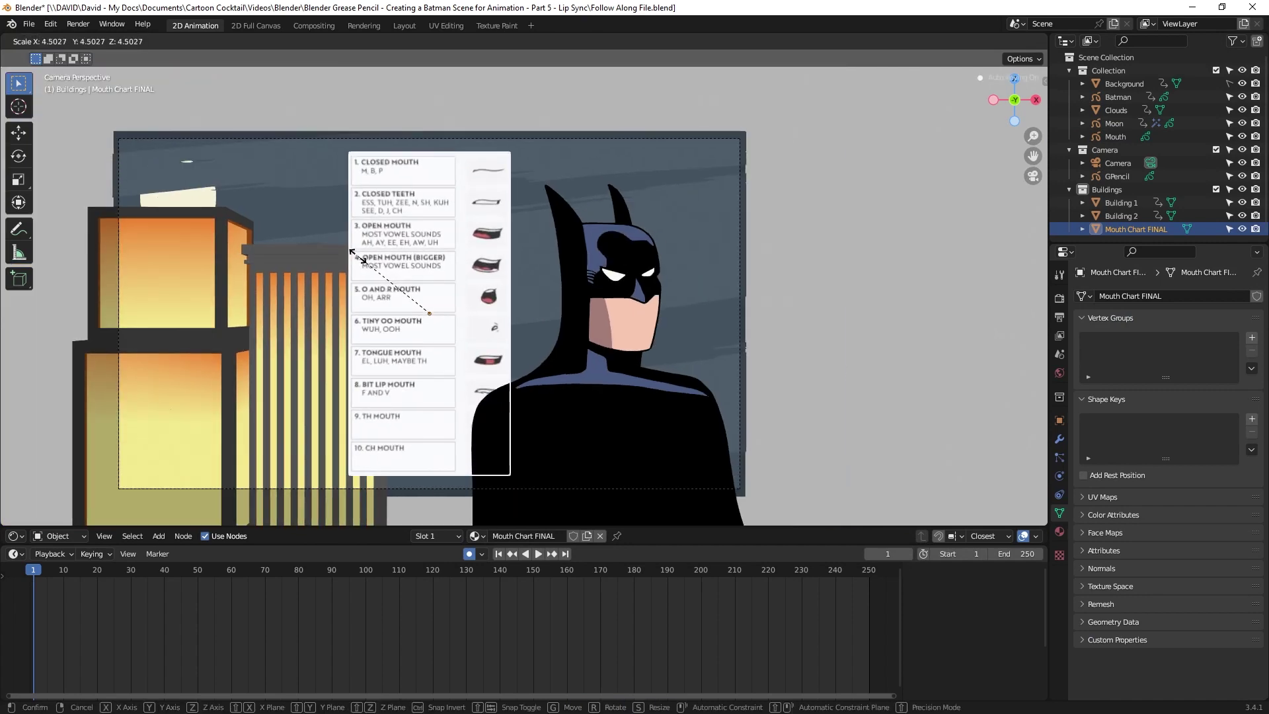
pyautogui.click(361, 258)
pyautogui.press('g')
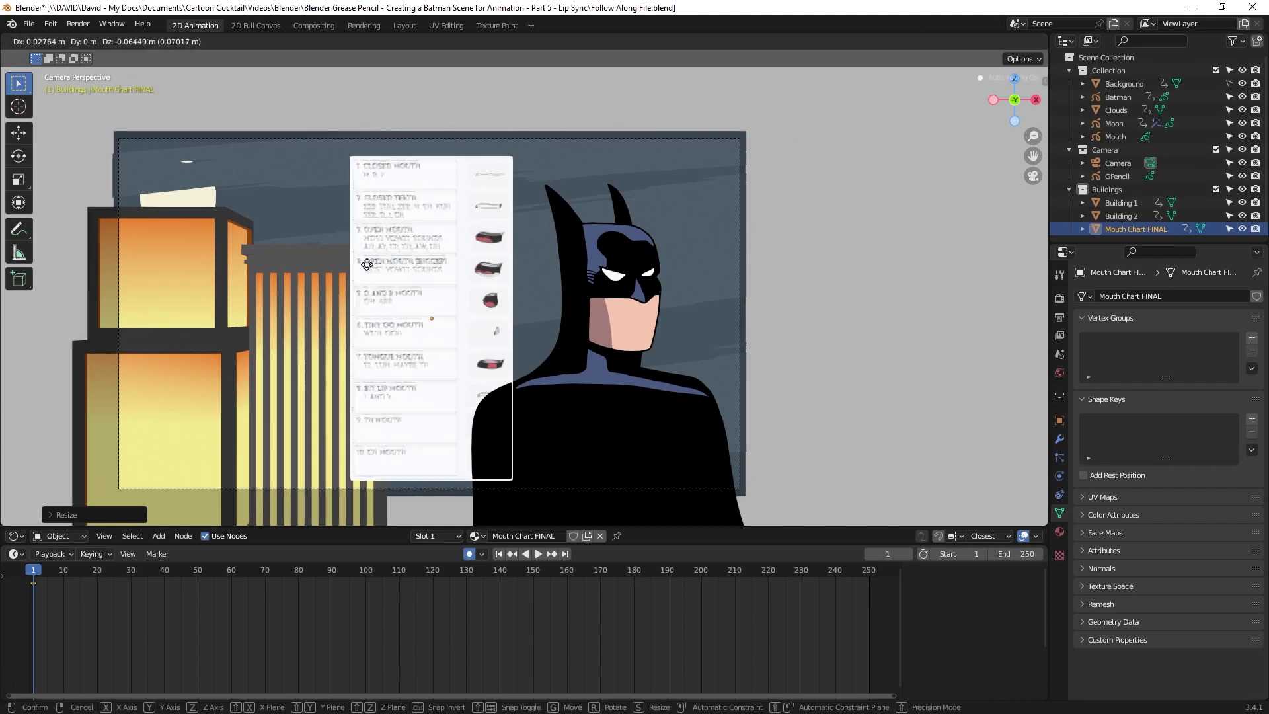
pyautogui.click(450, 367)
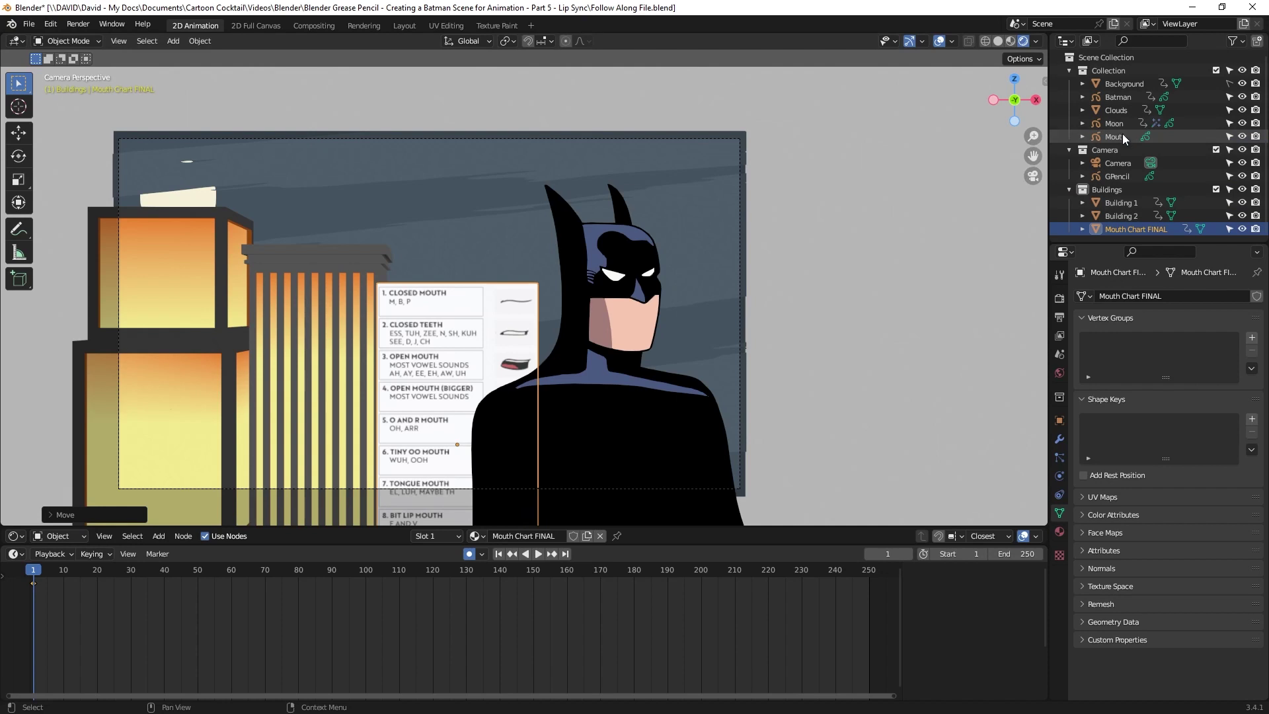
# Turn off automatic keyframing and switch the Mouth object to Draw Mode for drawing on Batman's face beside the chart.
pyautogui.scroll(5, 660, 268)
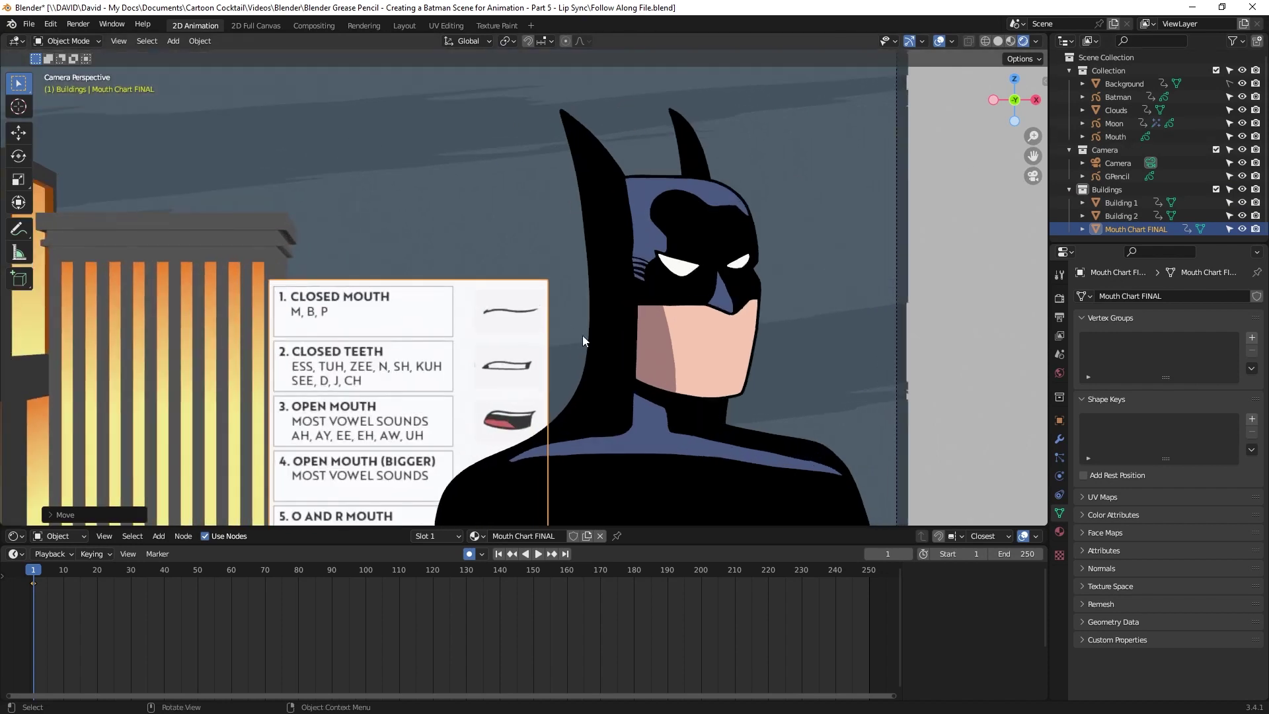
pyautogui.scroll(3, 581, 335)
pyautogui.scroll(-6, 471, 328)
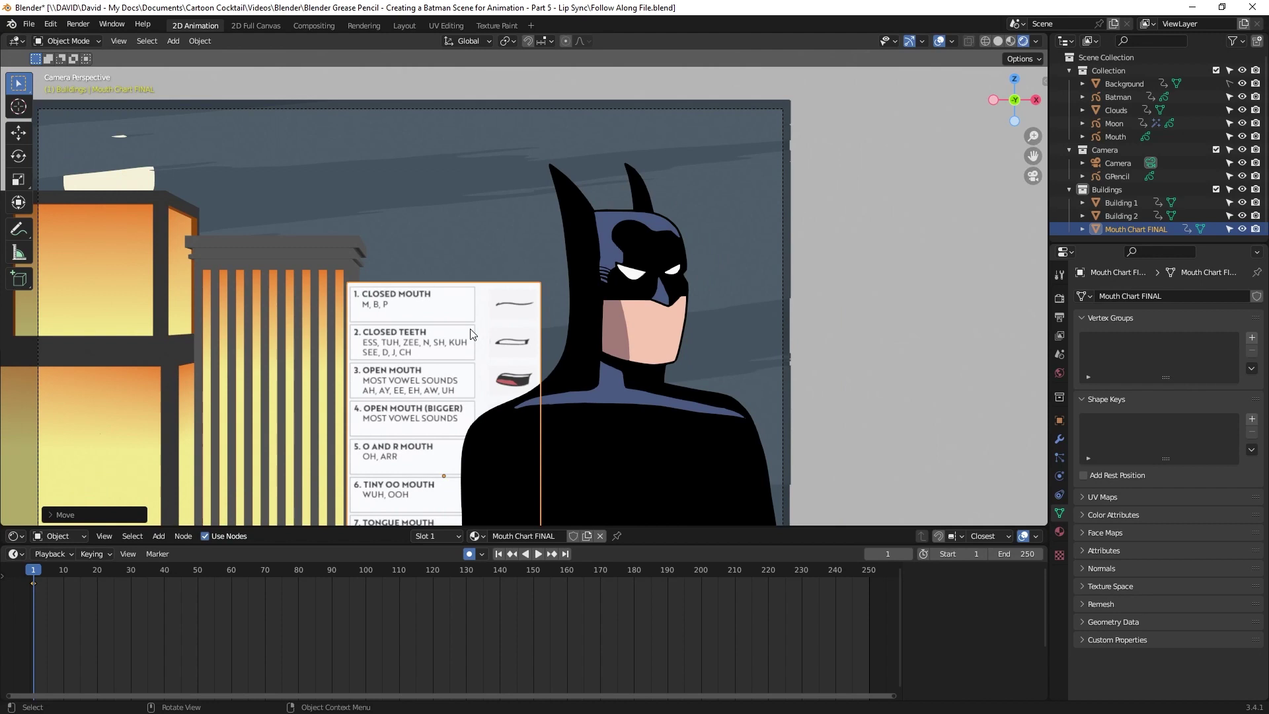
pyautogui.scroll(-1, 470, 334)
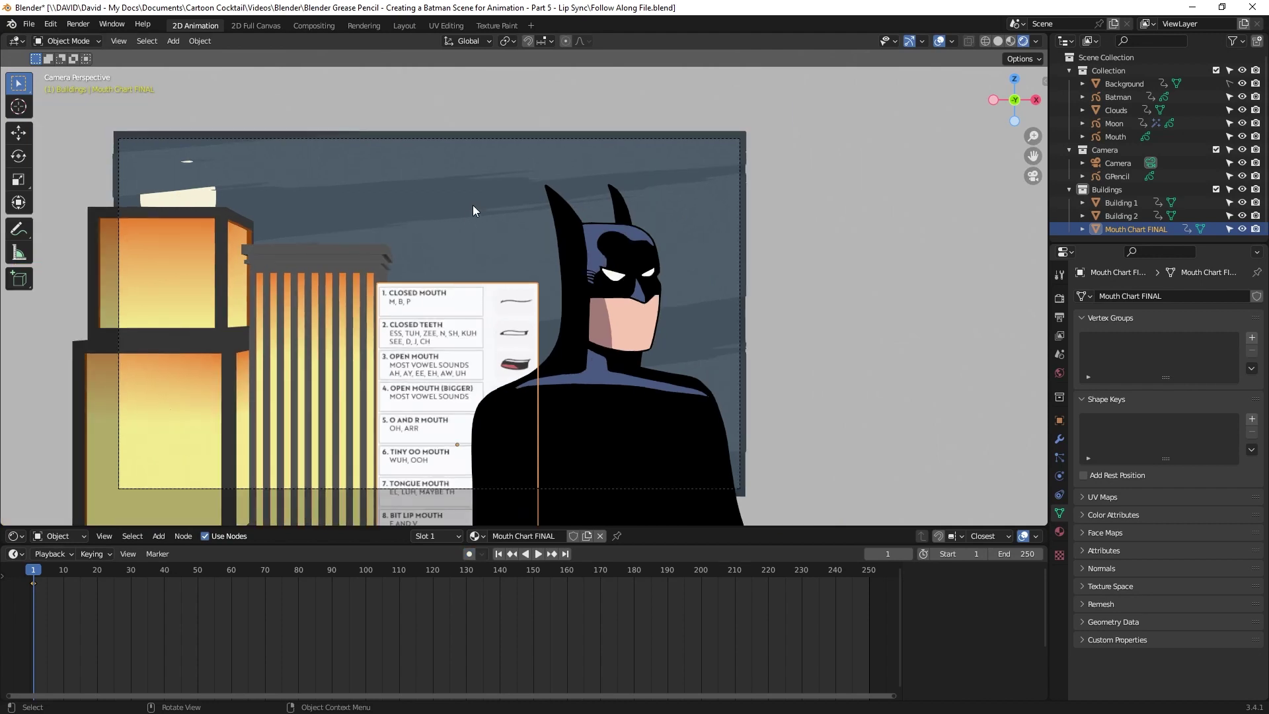
pyautogui.scroll(8, 536, 278)
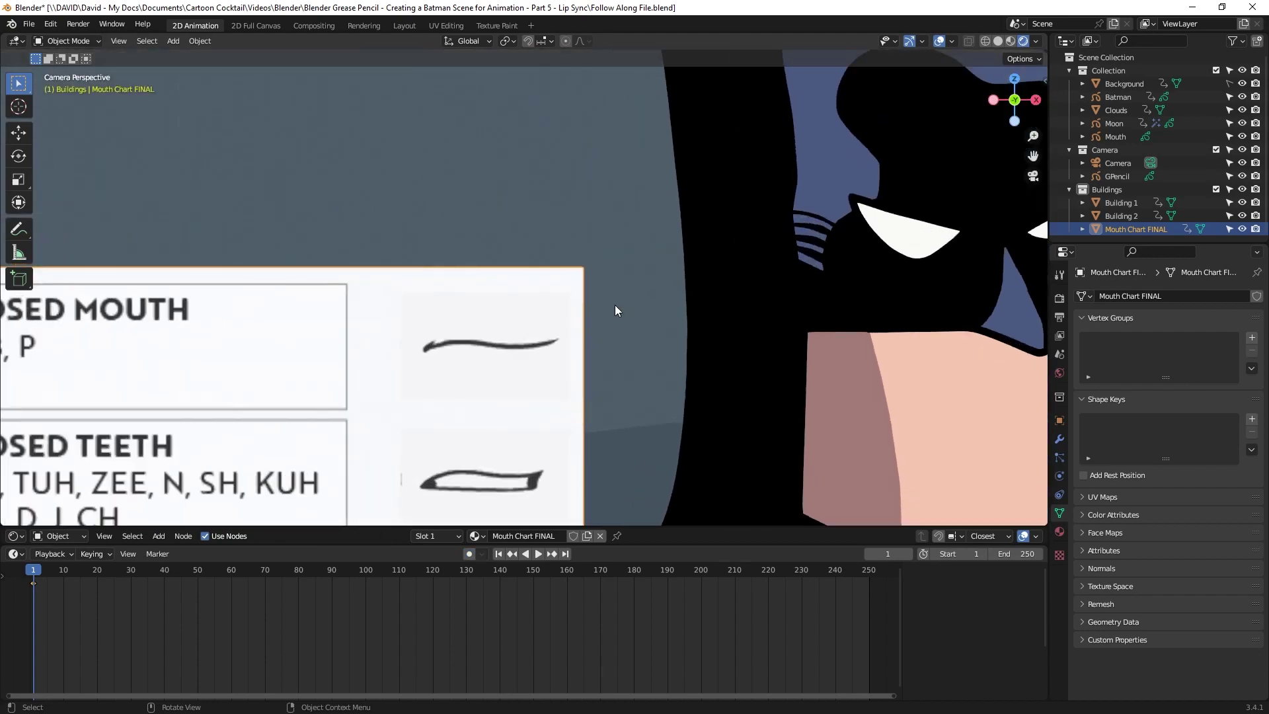
pyautogui.keyDown('shift'); pyautogui.moveTo(635, 303); pyautogui.dragTo(400, 239, button='middle'); pyautogui.keyUp('shift')
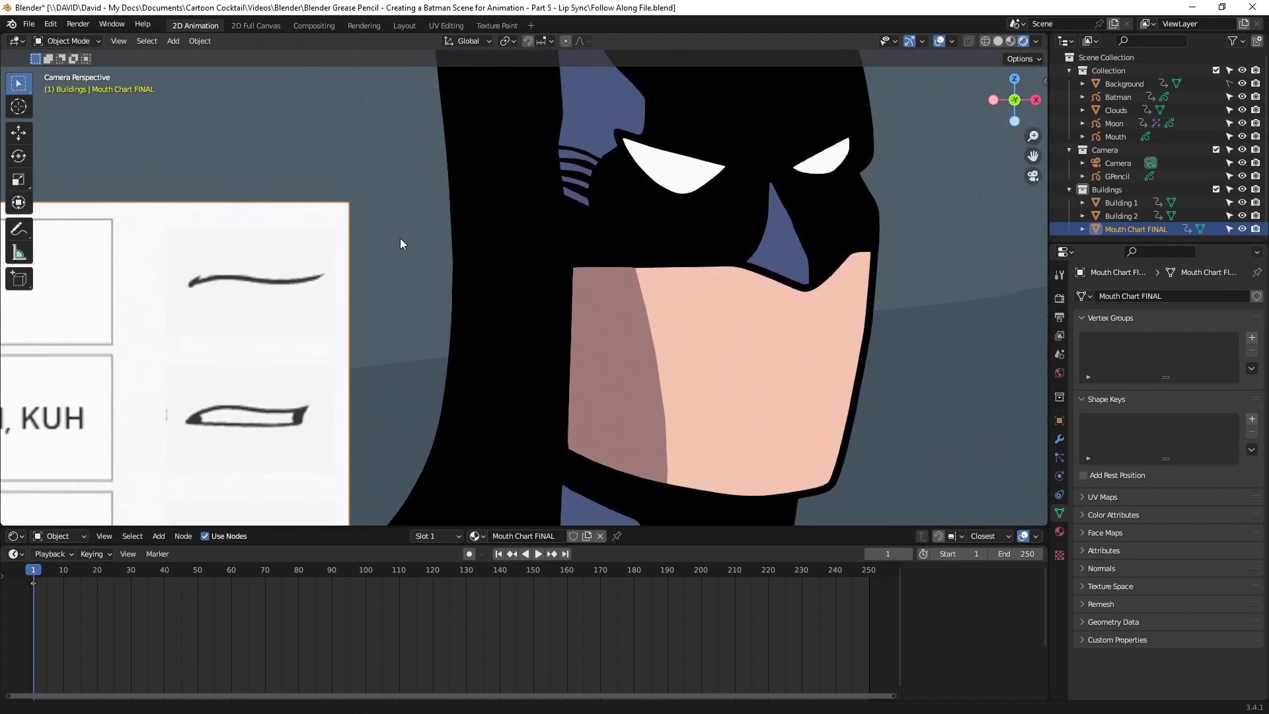
pyautogui.scroll(1, 410, 237)
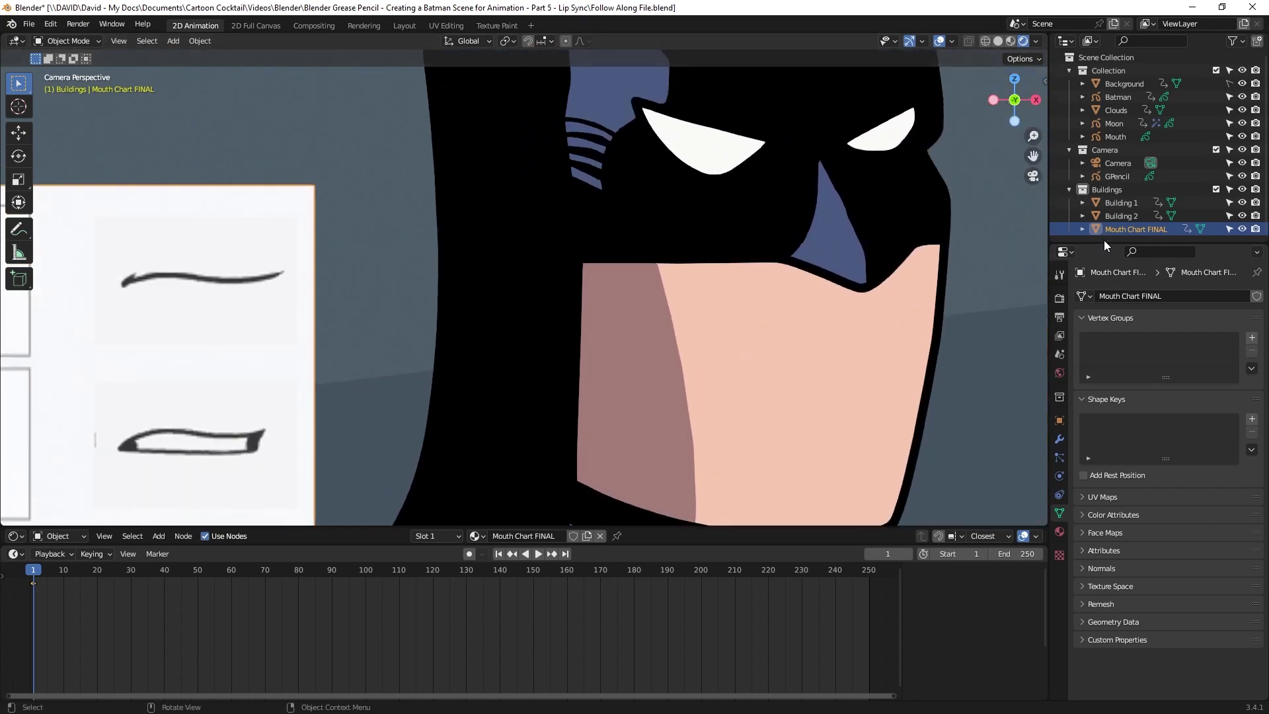
pyautogui.click(1115, 137)
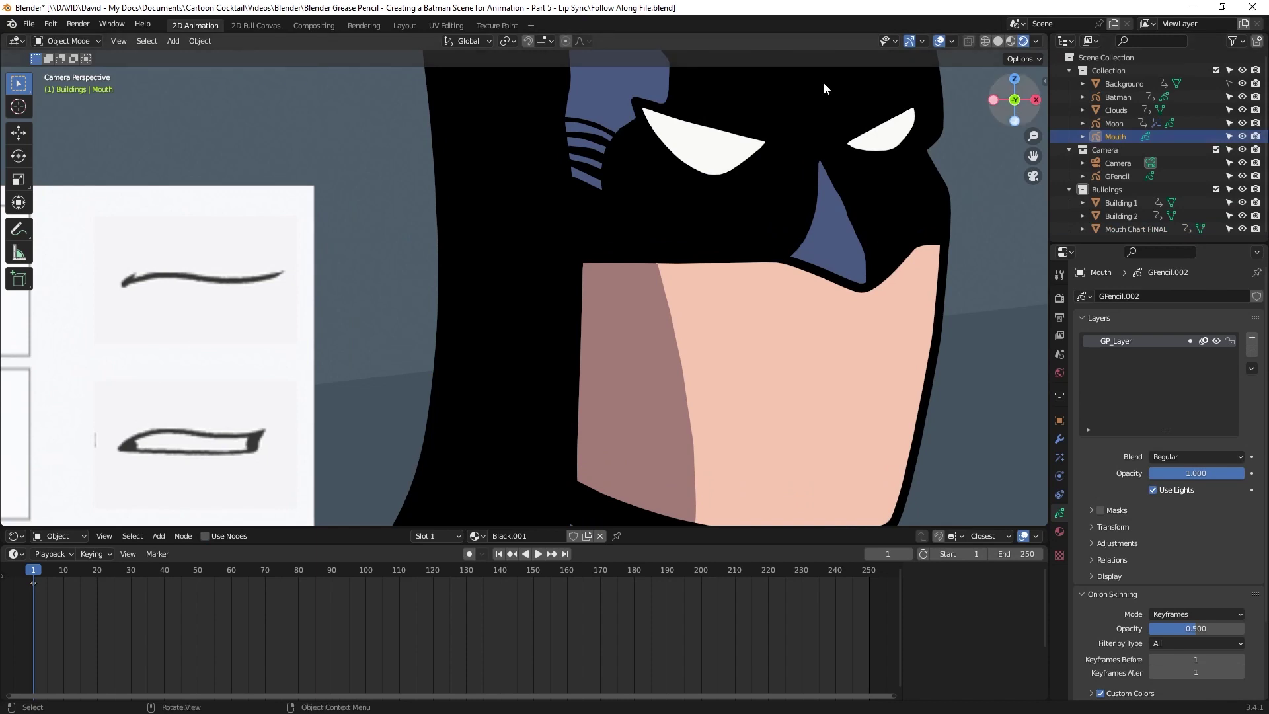
pyautogui.click(64, 41)
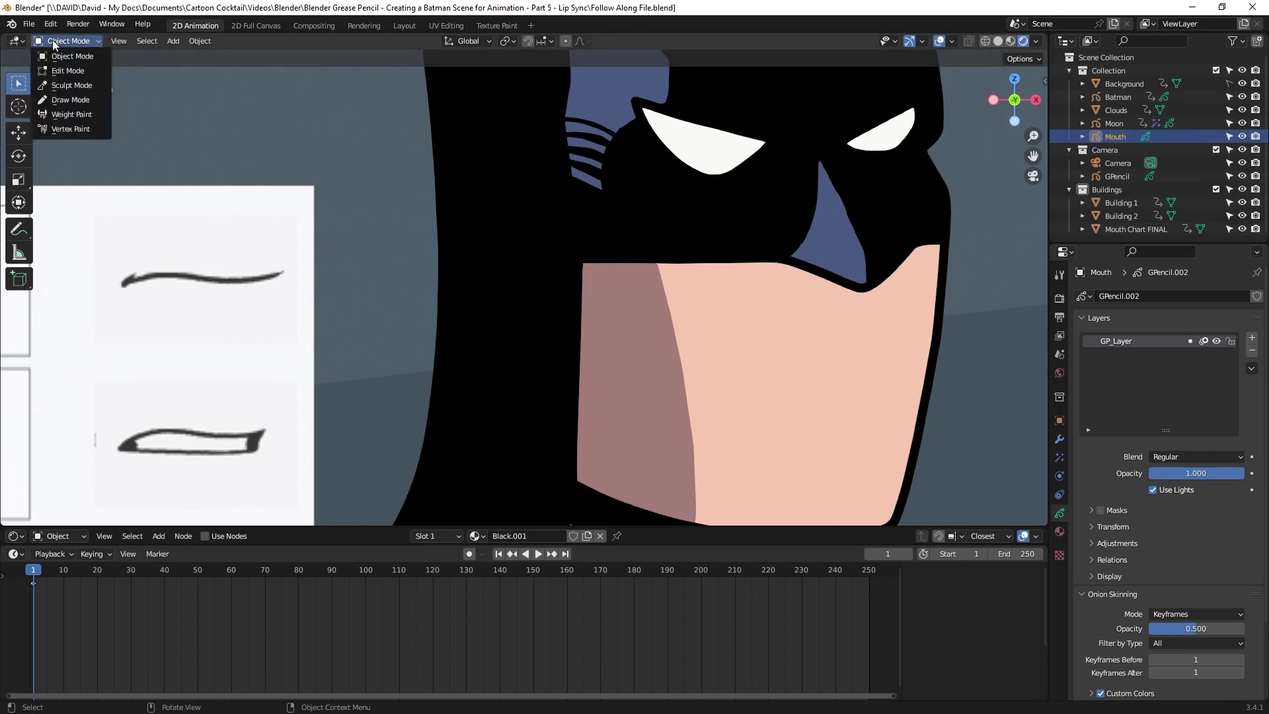
pyautogui.click(73, 100)
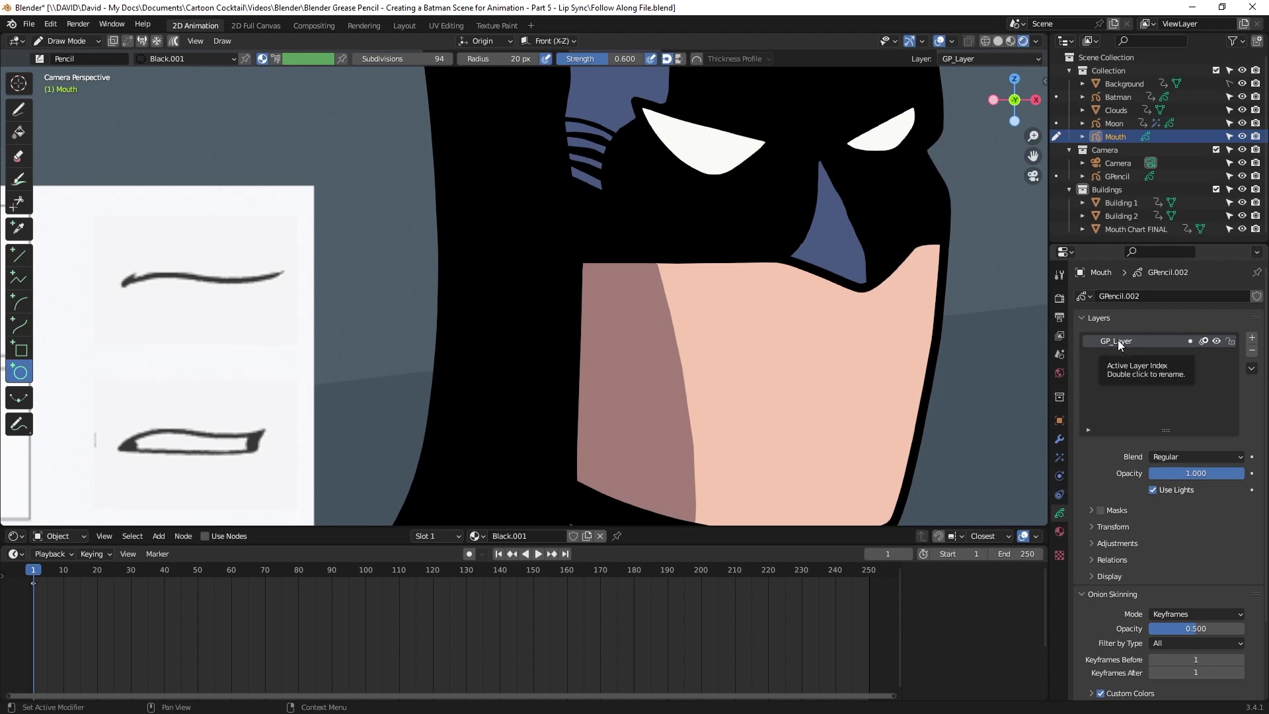
# Rename the Mouth object's drawing layer as "1. Closed Mouth", matching the first entry on the mouth chart.
pyautogui.scroll(-2, 295, 357)
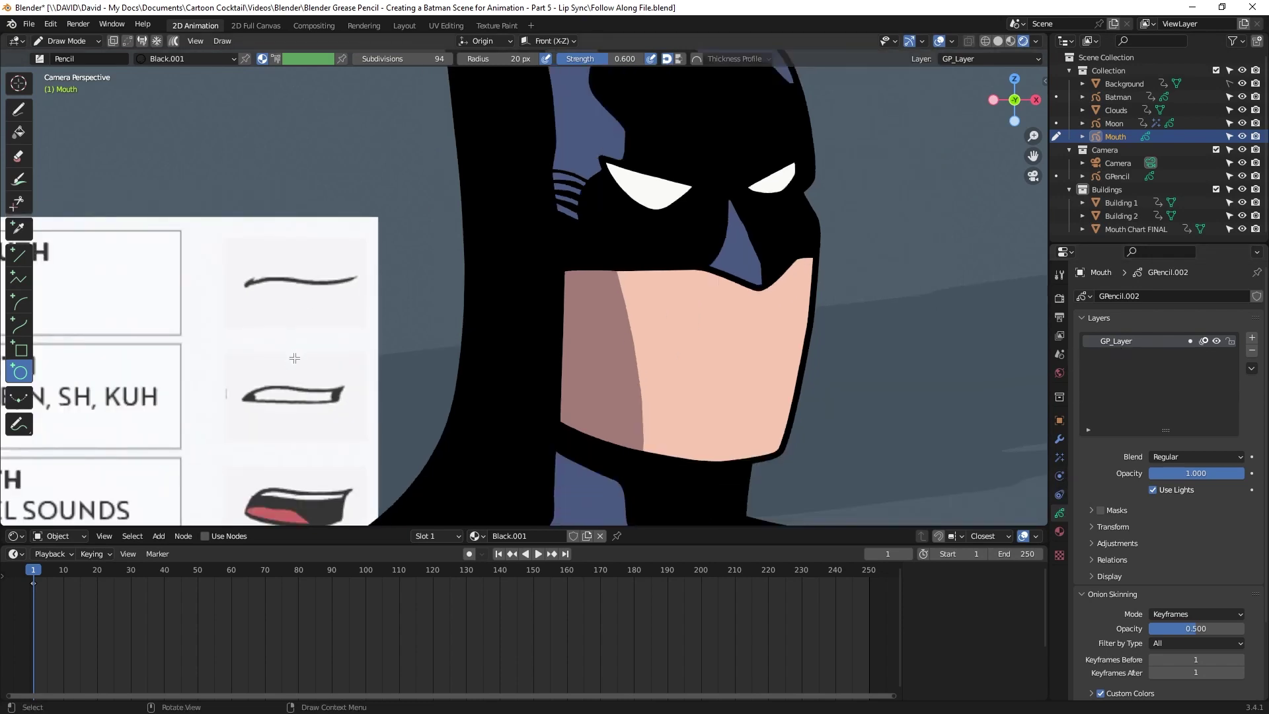
pyautogui.keyDown('shift'); pyautogui.moveTo(294, 358); pyautogui.dragTo(609, 360, button='middle'); pyautogui.keyUp('shift')
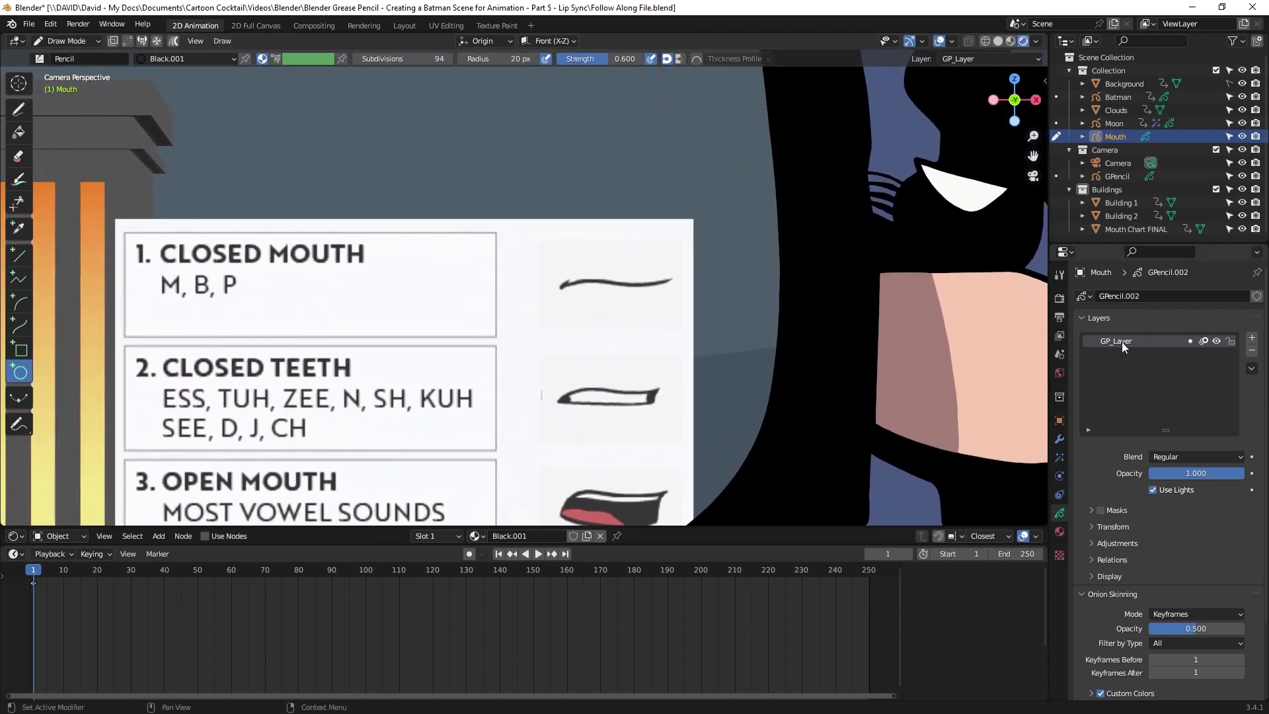
pyautogui.write('1. Closed Mouth')
pyautogui.press('Return')
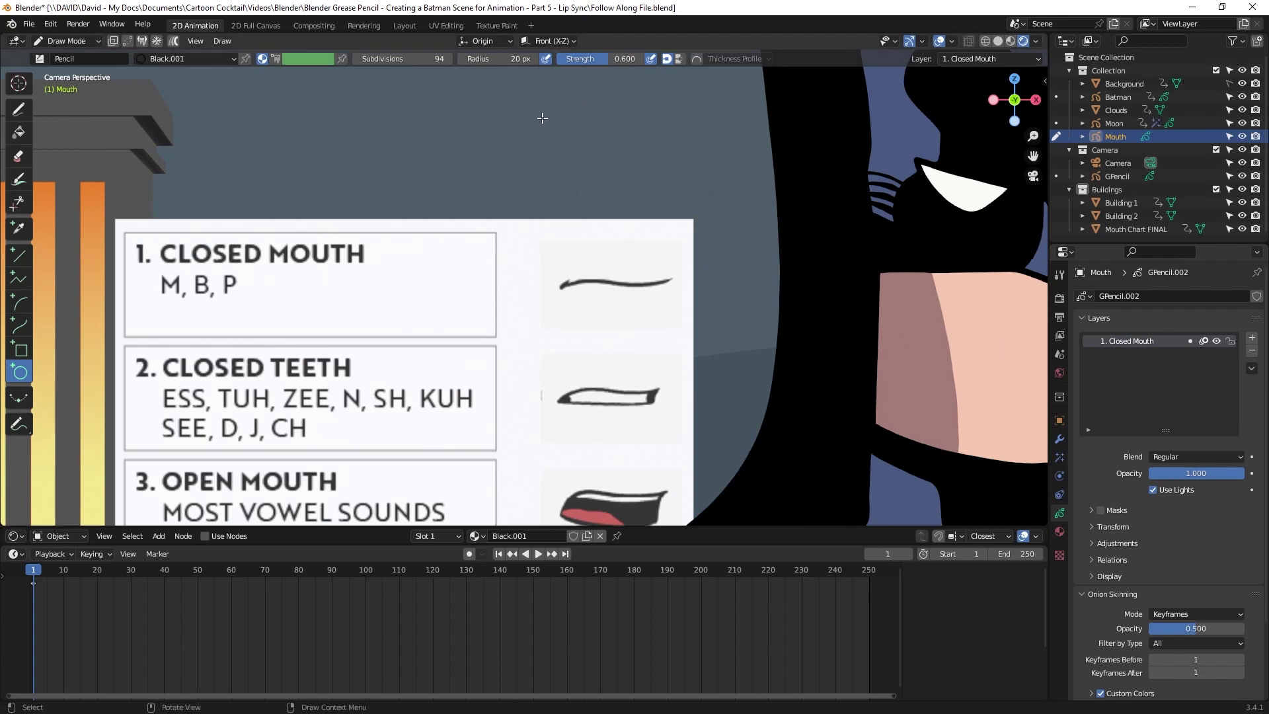
# Rename the Mouth object's Black.001 material as "Lines".
pyautogui.click(1061, 532)
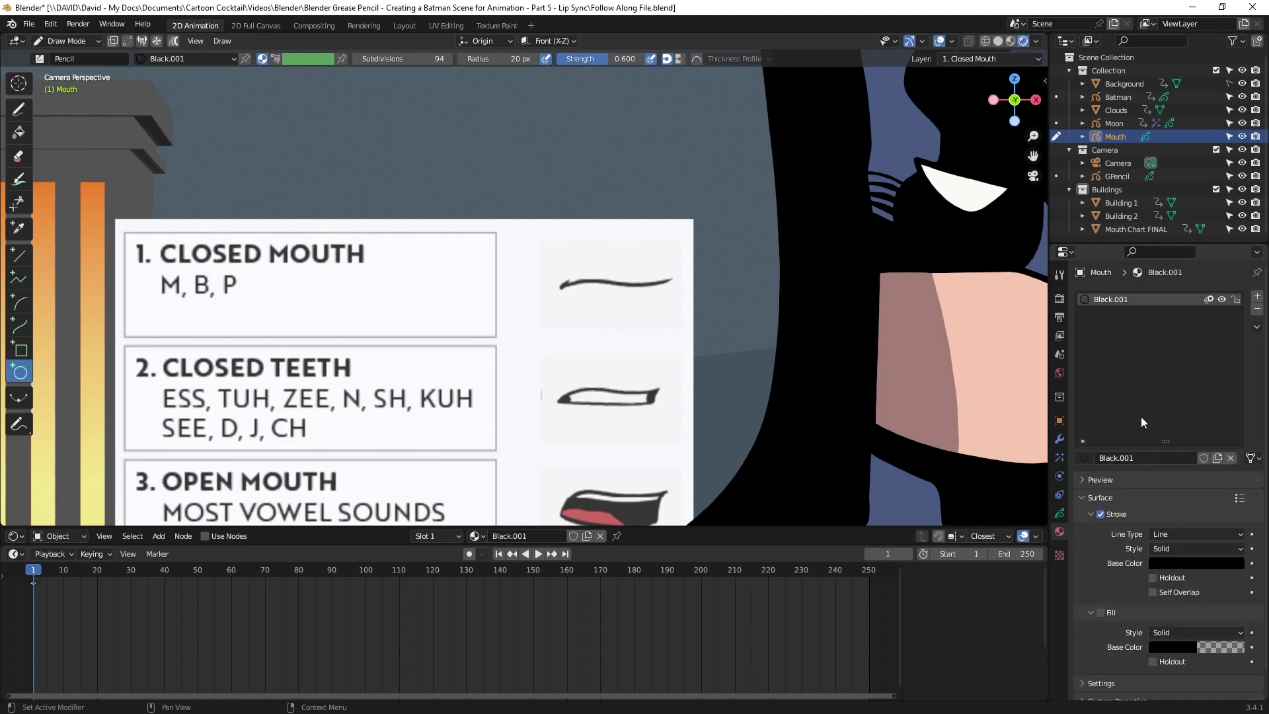
pyautogui.doubleClick(1118, 299)
pyautogui.write('Lines')
pyautogui.press('Return')
# Add a "Teeth" material to the Mouth object with stroke off and a white fill.
pyautogui.click(1257, 296)
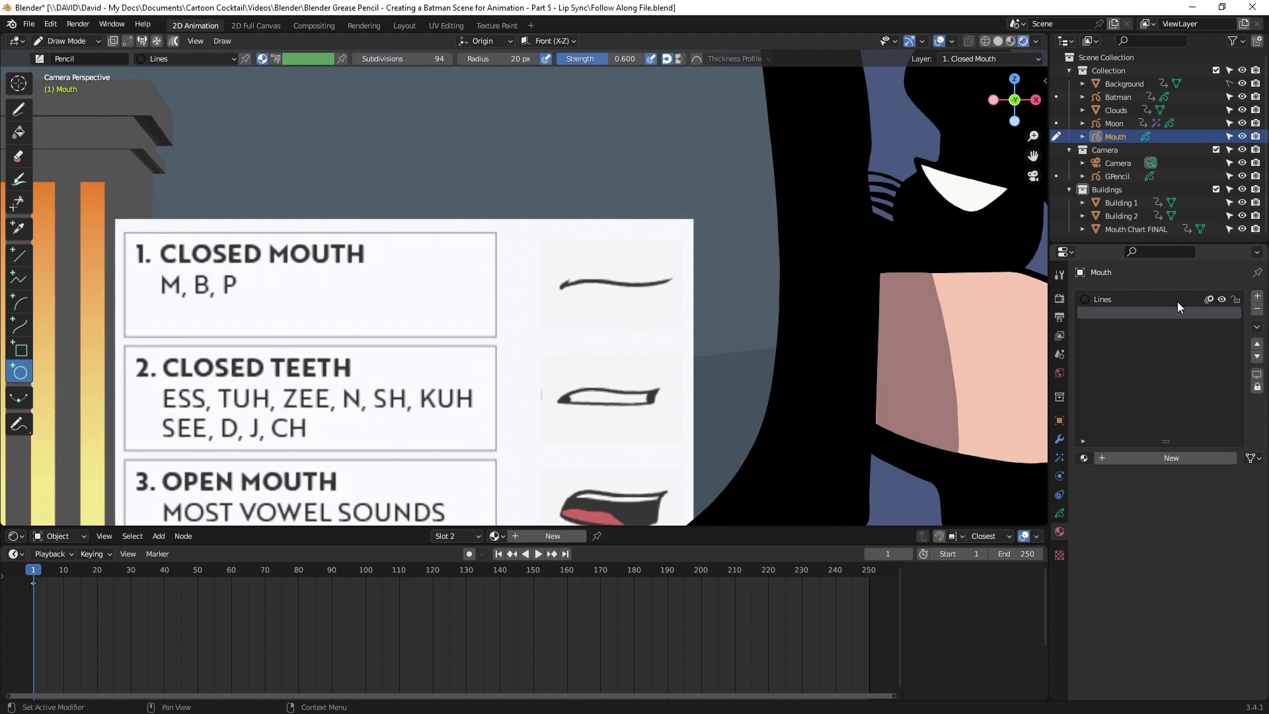
pyautogui.doubleClick(1154, 458)
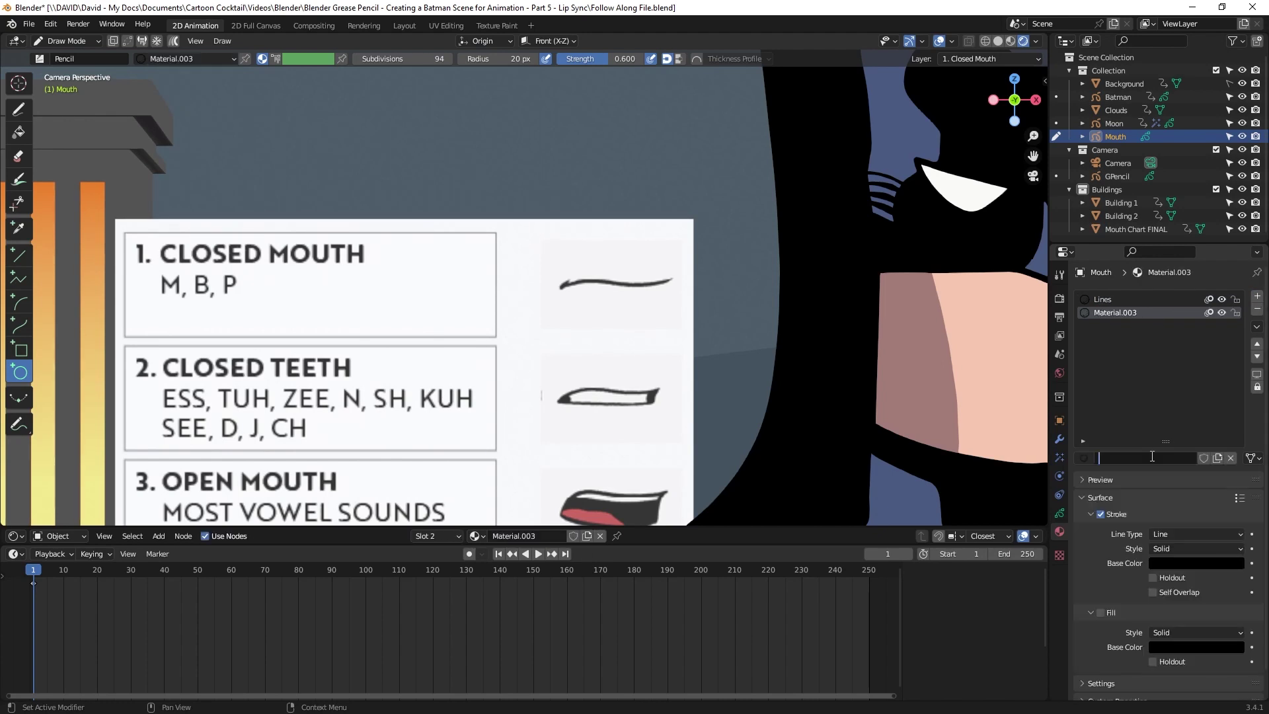
pyautogui.write('Teeth')
pyautogui.press('Return')
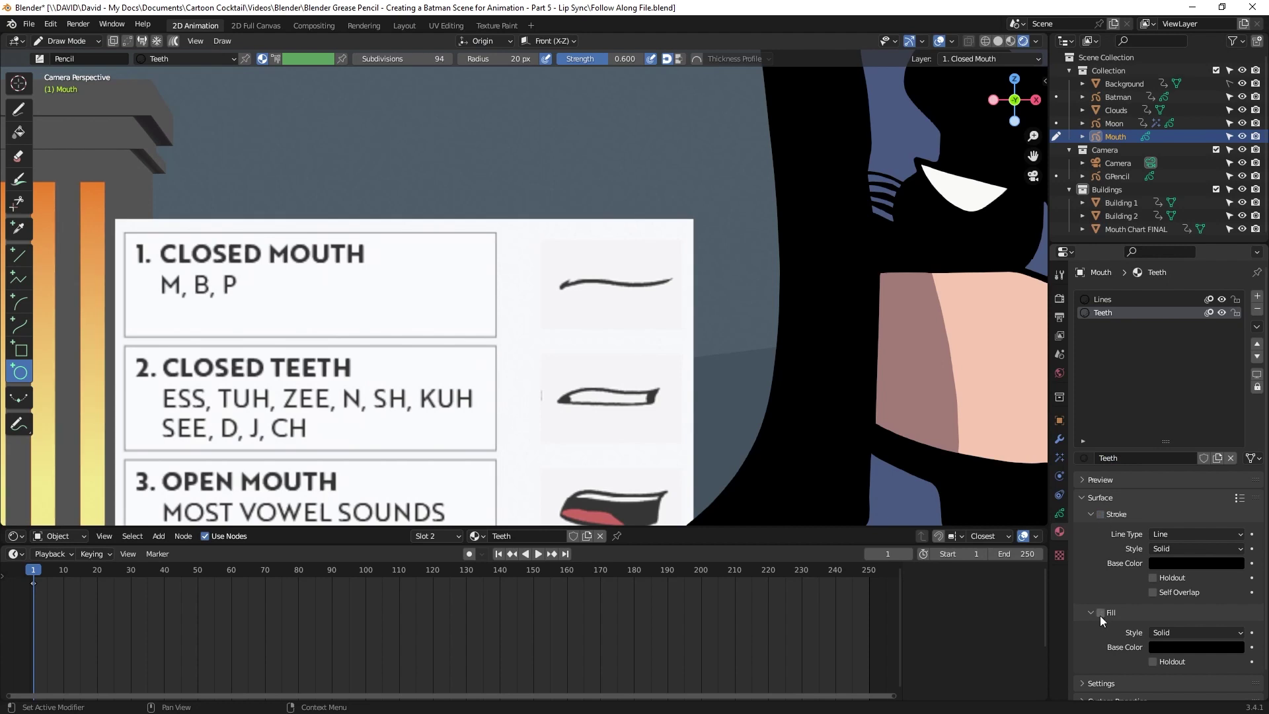
pyautogui.click(1187, 649)
pyautogui.moveTo(1235, 502); pyautogui.dragTo(1220, 439)
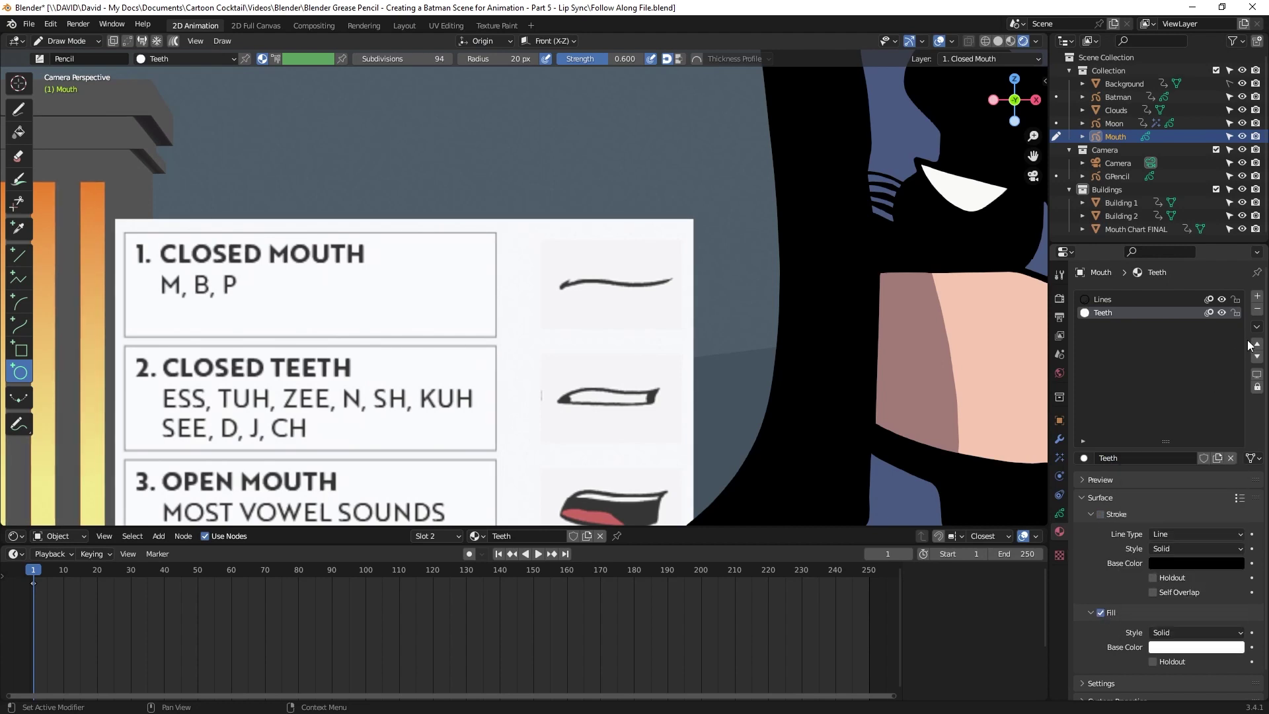
# Add a "Tongue" material to the Mouth object with stroke off and a dark red fill.
pyautogui.click(1257, 296)
pyautogui.click(1137, 458)
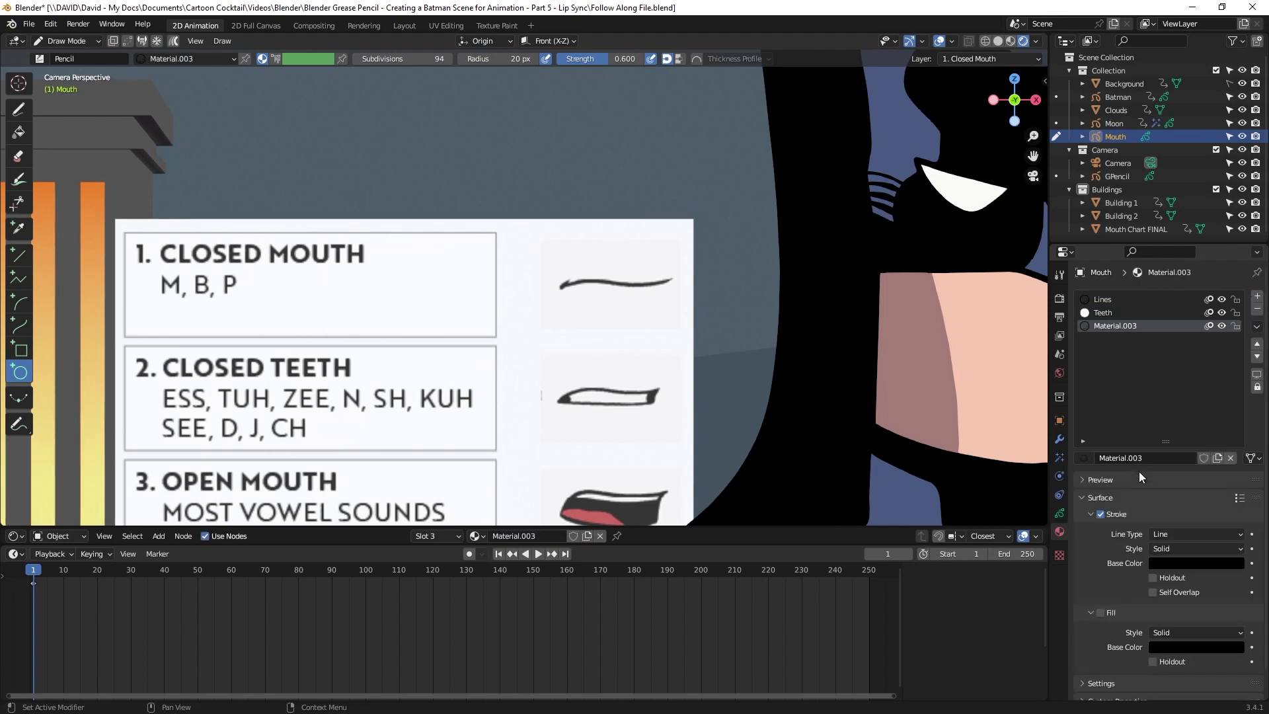
pyautogui.doubleClick(1138, 458)
pyautogui.write('Tongue')
pyautogui.press('Return')
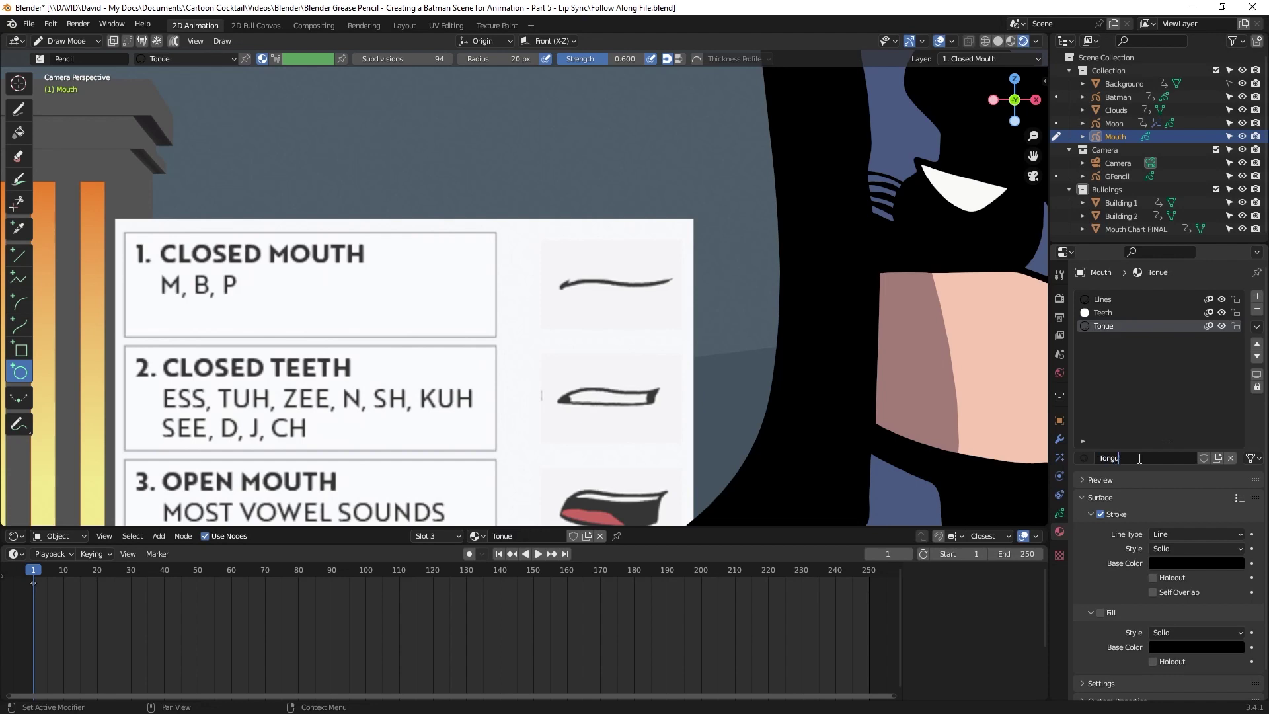
pyautogui.click(1101, 515)
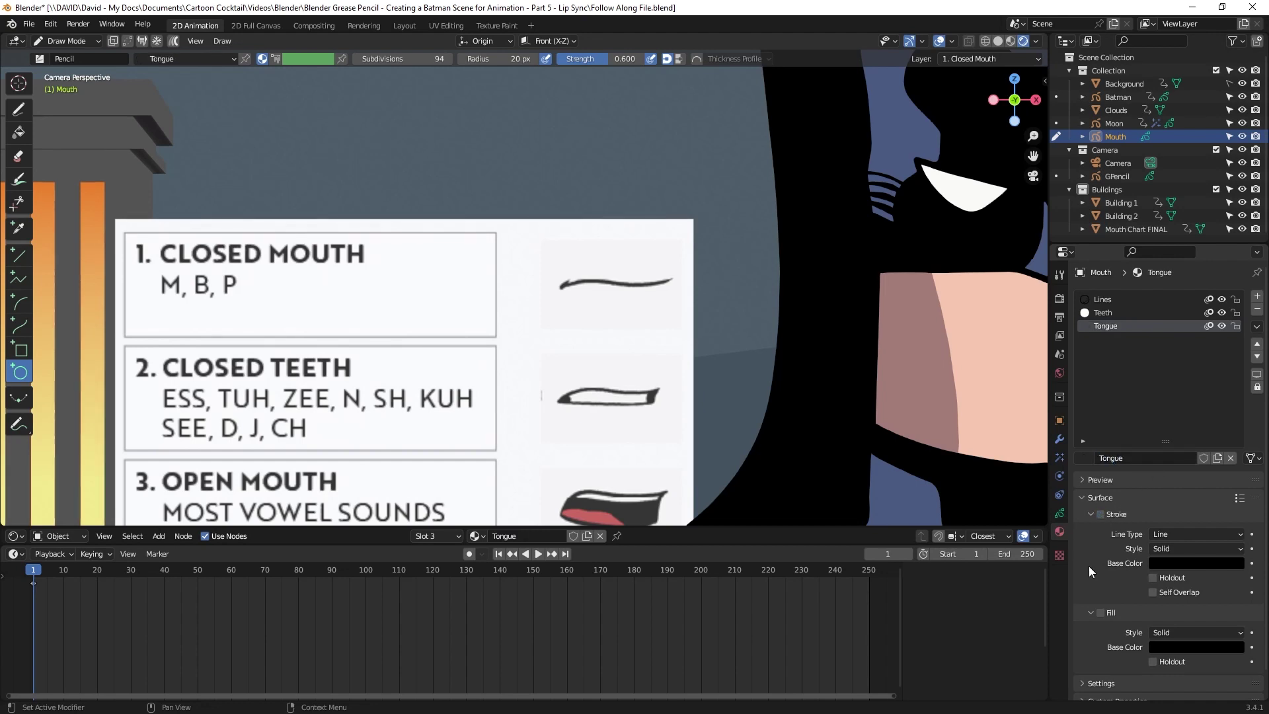
pyautogui.click(1203, 647)
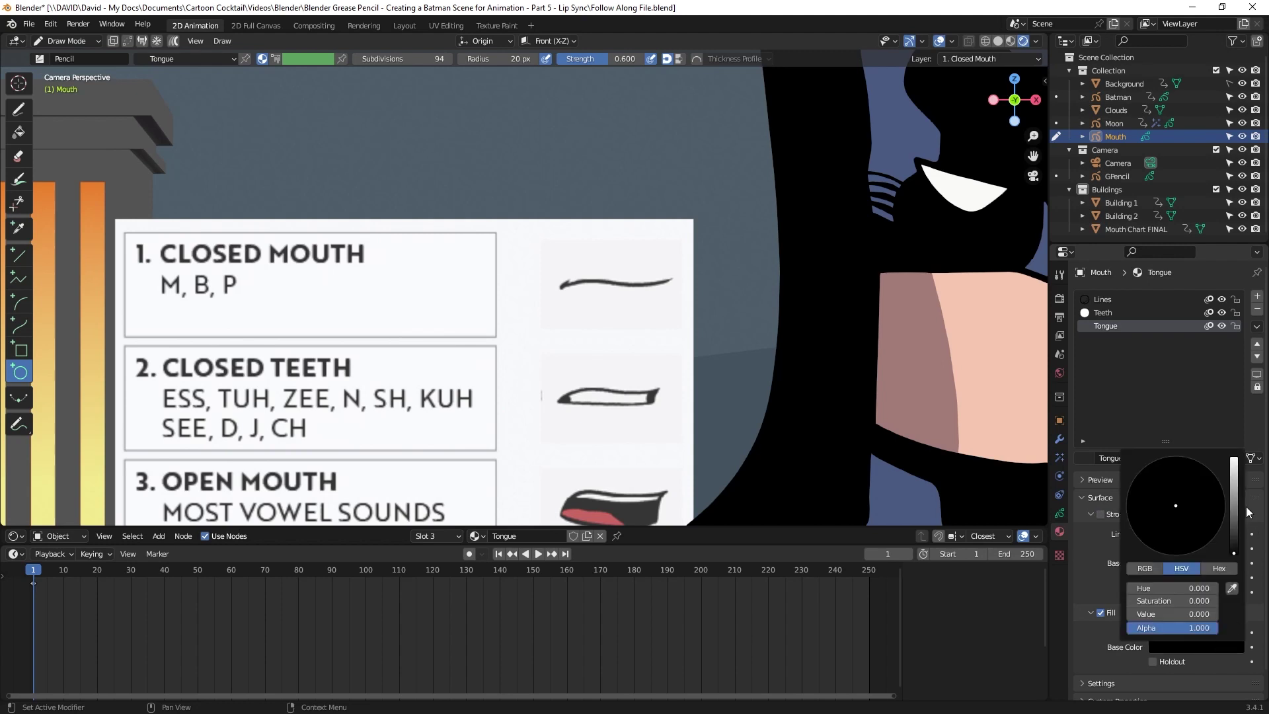
pyautogui.hotkey('ctrl', 'v')
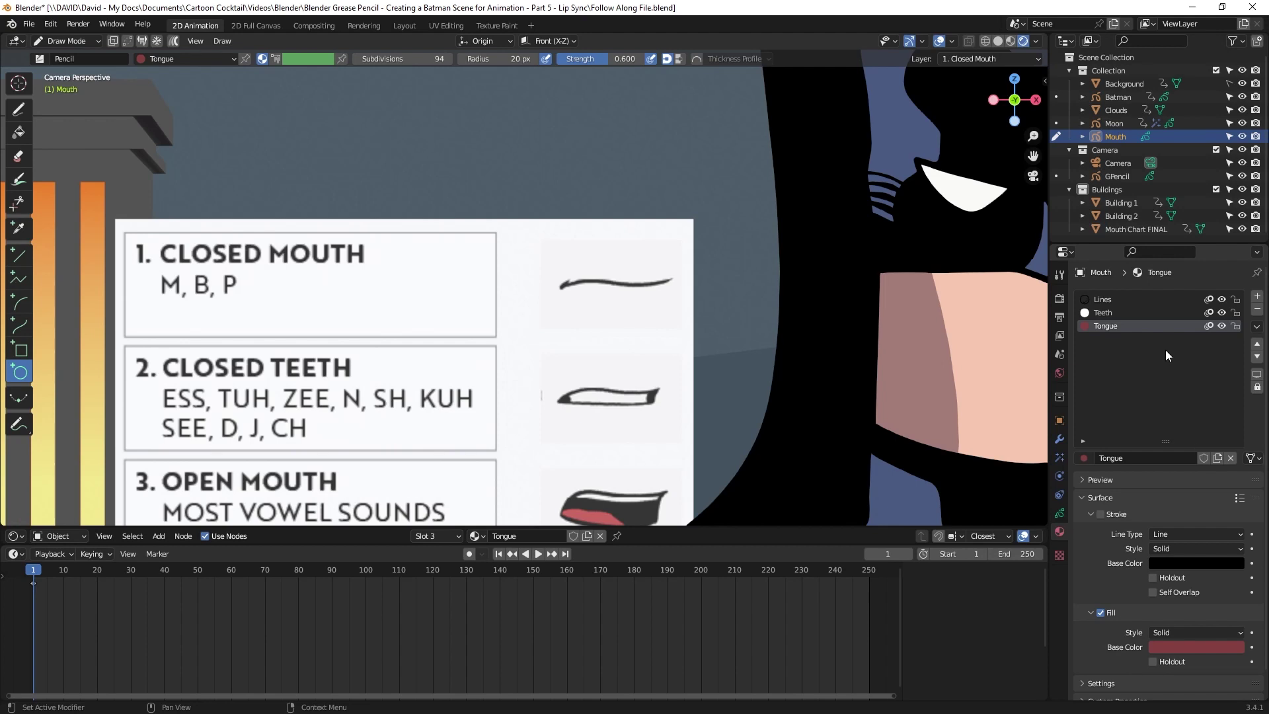
# Add a "Mouth Background" material to the Mouth object with stroke off and a black fill.
pyautogui.click(1258, 296)
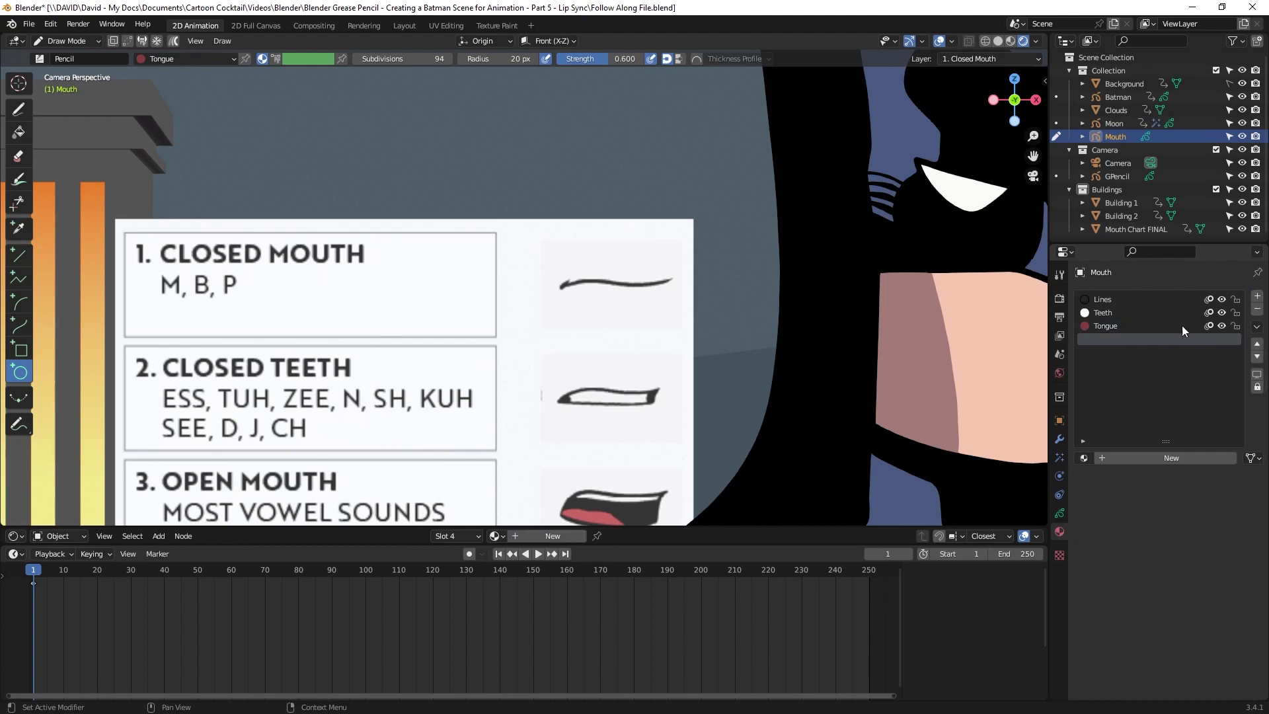
pyautogui.click(1180, 459)
pyautogui.doubleClick(1150, 458)
pyautogui.write('Mouth Background')
pyautogui.press('Return')
pyautogui.click(1101, 514)
pyautogui.click(1101, 613)
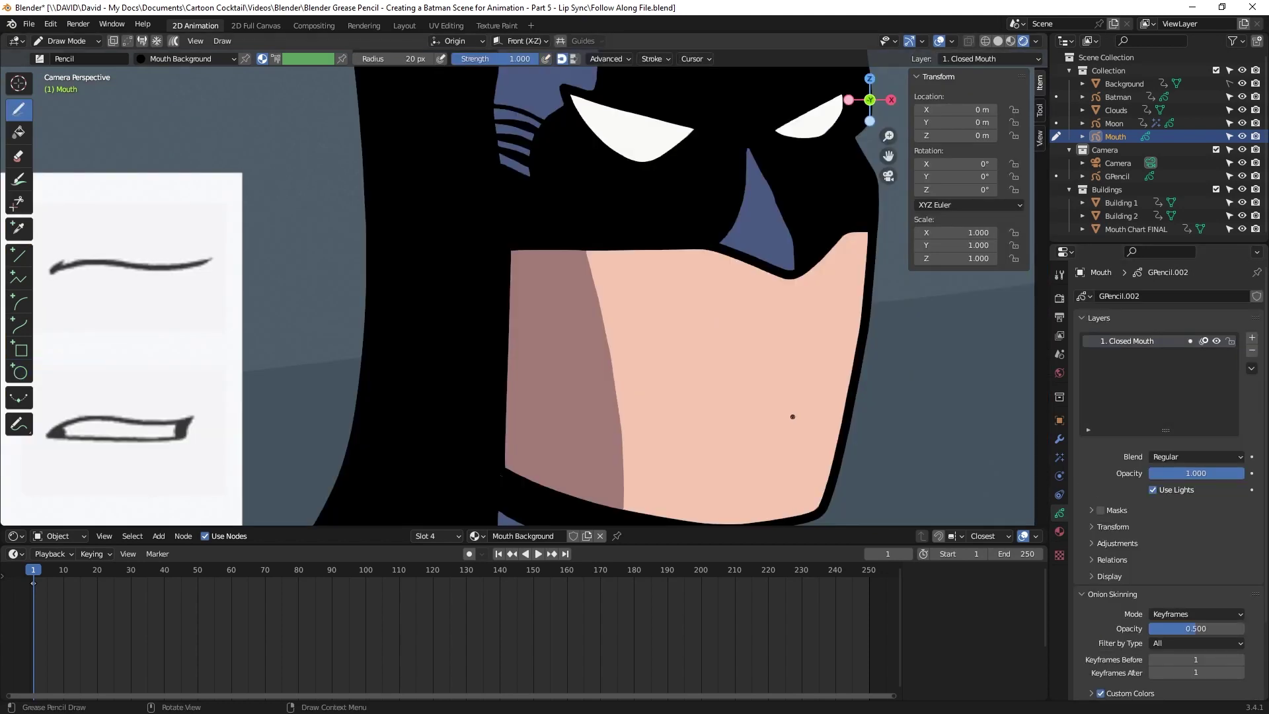
# In Object Mode, set the Mouth object's Y location to -0.1 m to bring it in front of Batman.
pyautogui.click(63, 43)
pyautogui.click(66, 55)
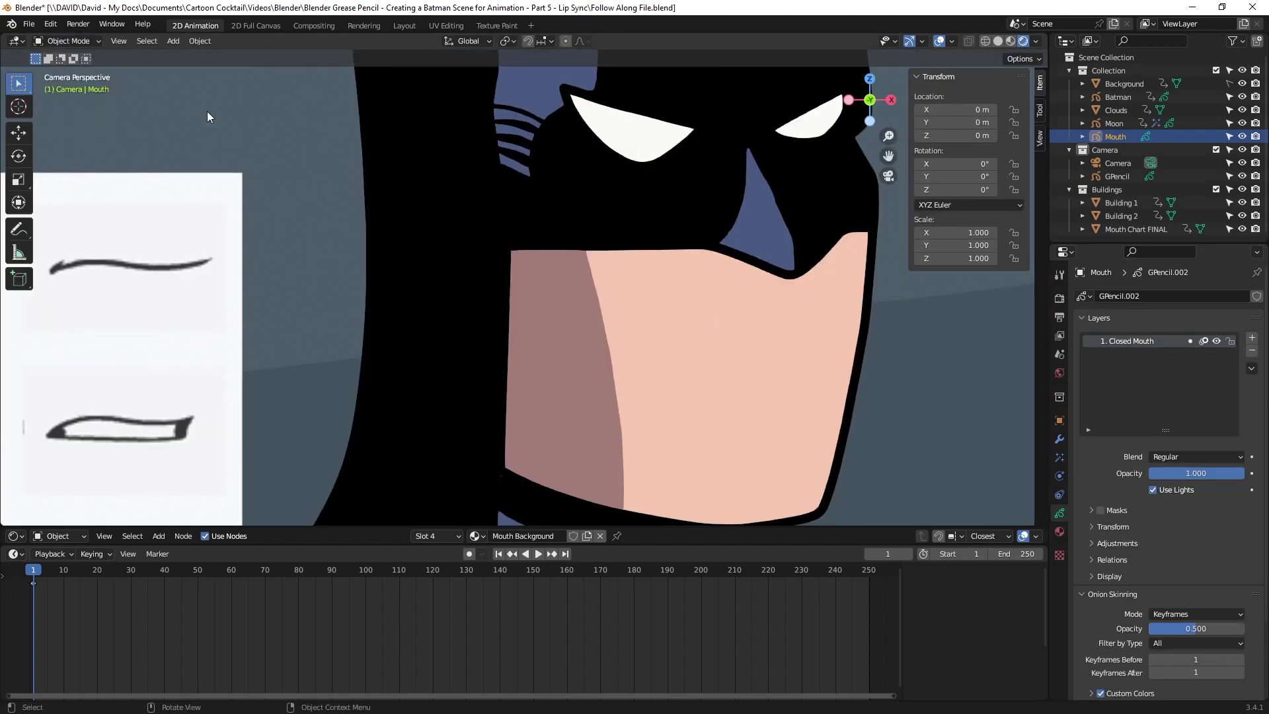
pyautogui.click(886, 332)
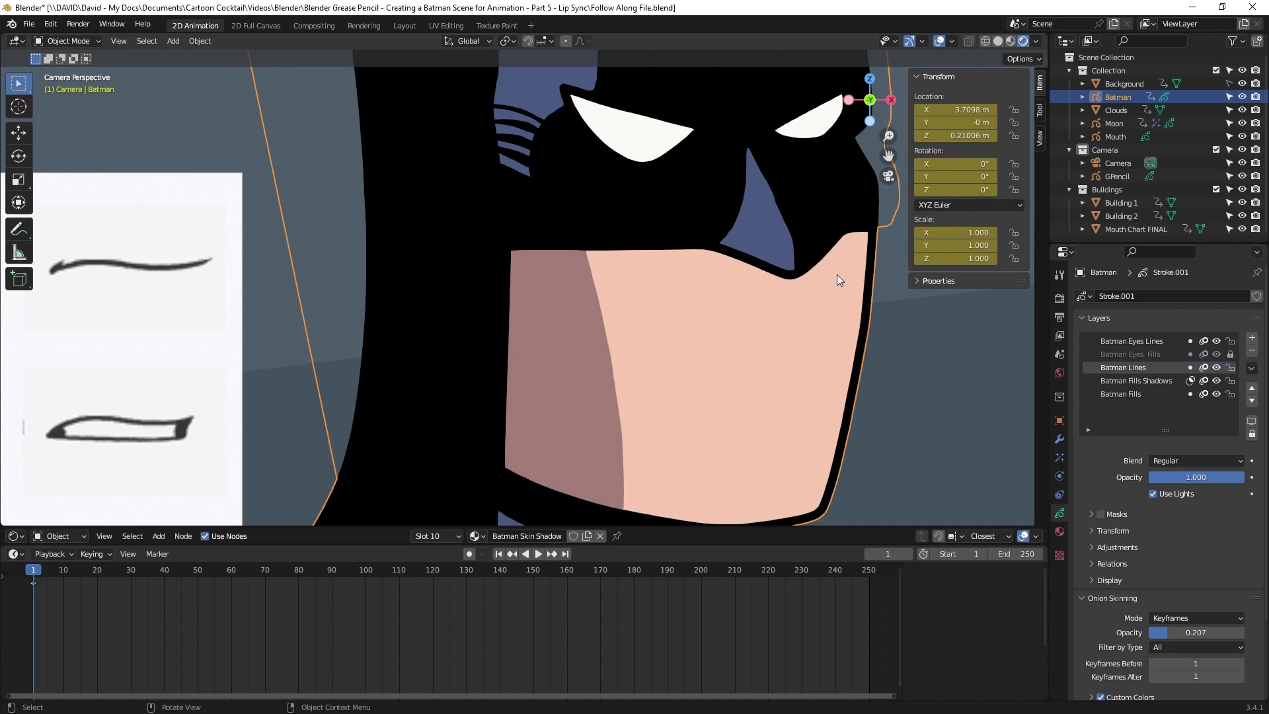
pyautogui.click(1112, 134)
pyautogui.click(972, 123)
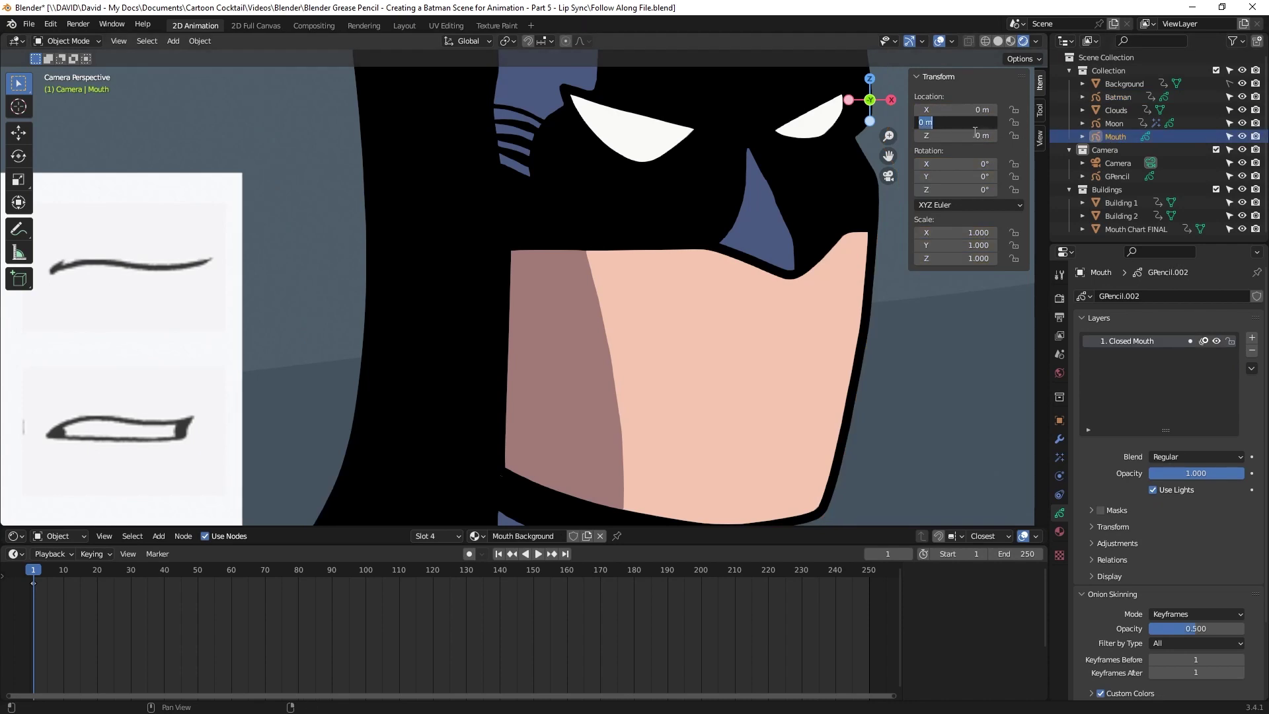
pyautogui.write('-0.1')
pyautogui.press('Return')
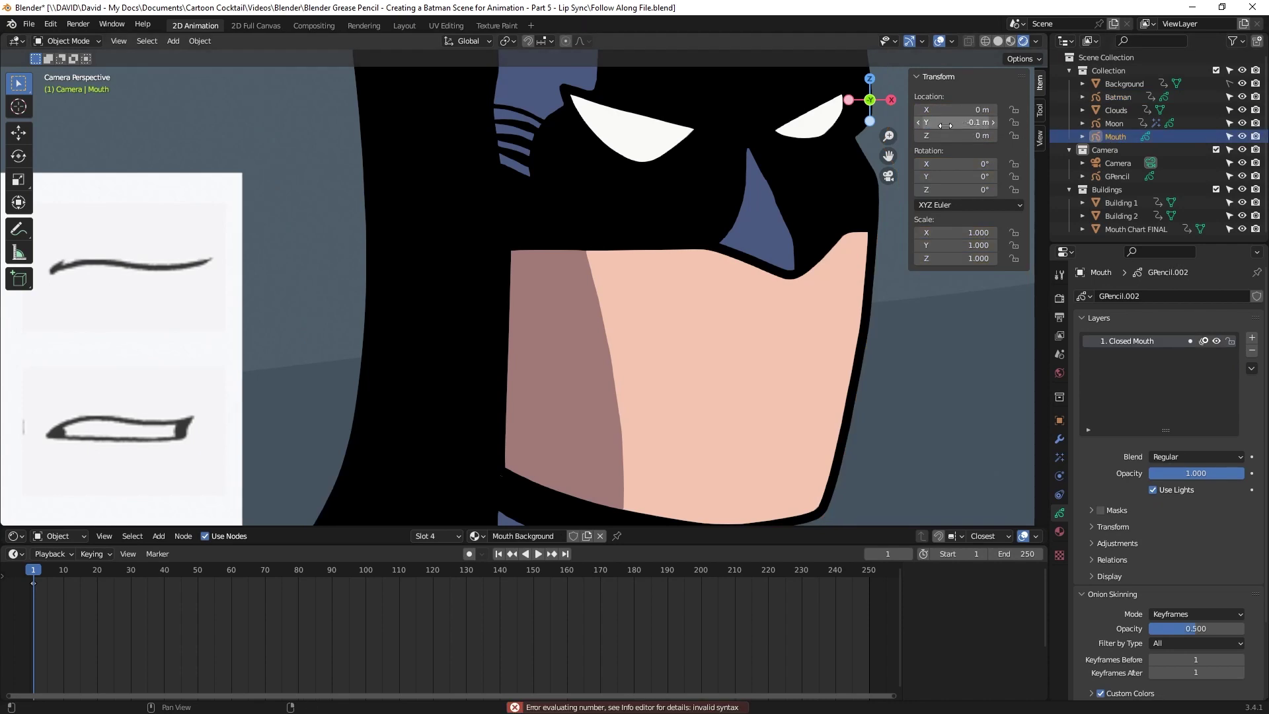
# Make Lines the active material in Draw Mode, and try a horizontal mouth stroke on Batman's face before undoing it.
pyautogui.click(100, 43)
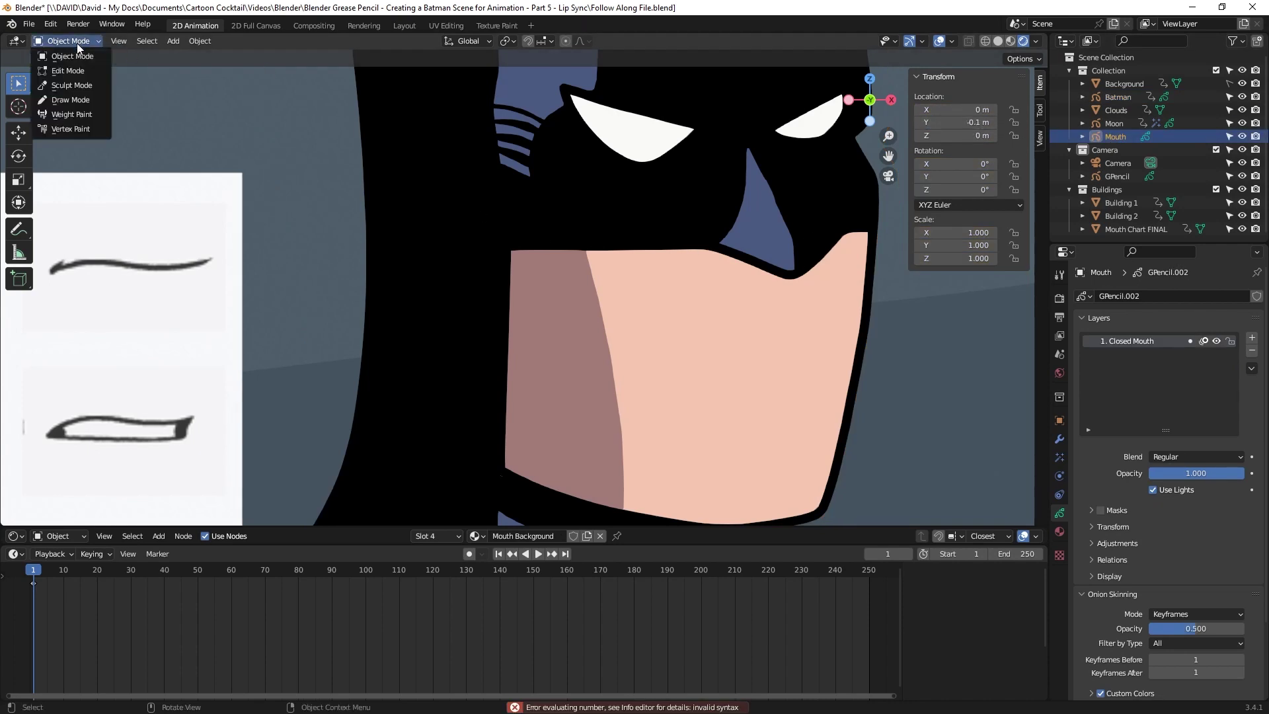
pyautogui.click(63, 92)
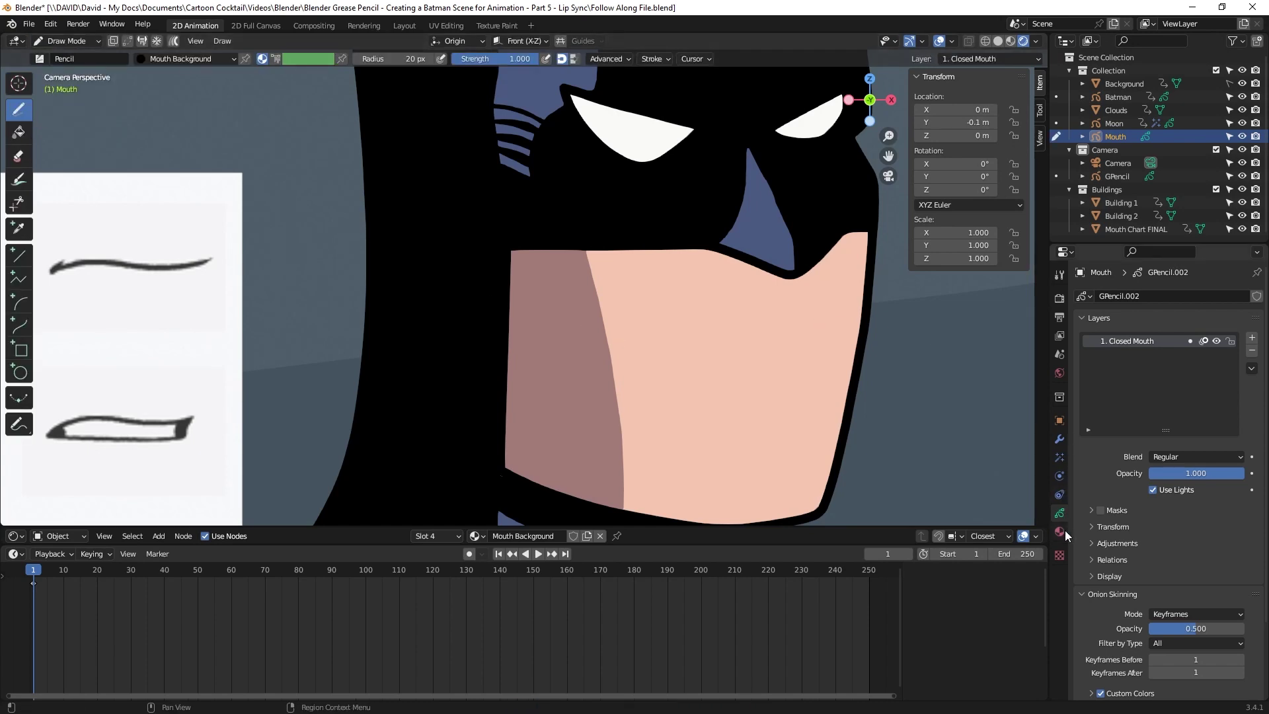
pyautogui.click(1060, 532)
pyautogui.click(1104, 300)
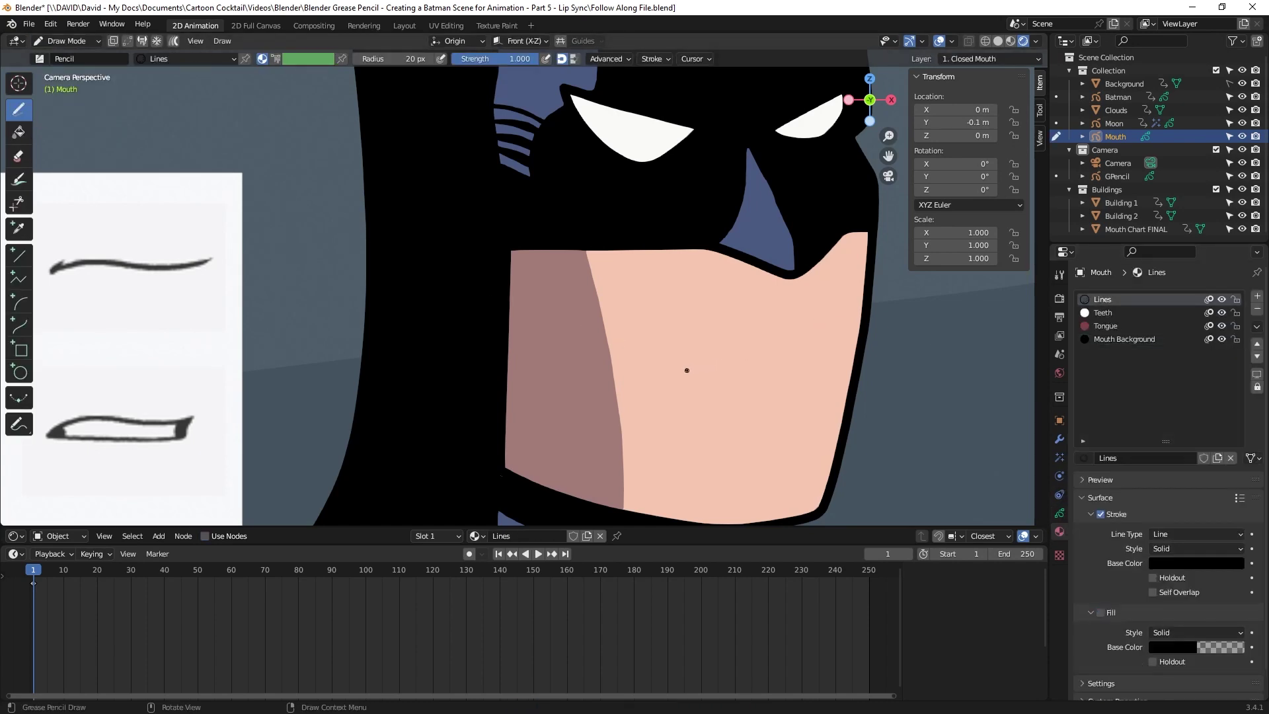
pyautogui.moveTo(668, 359); pyautogui.dragTo(837, 357)
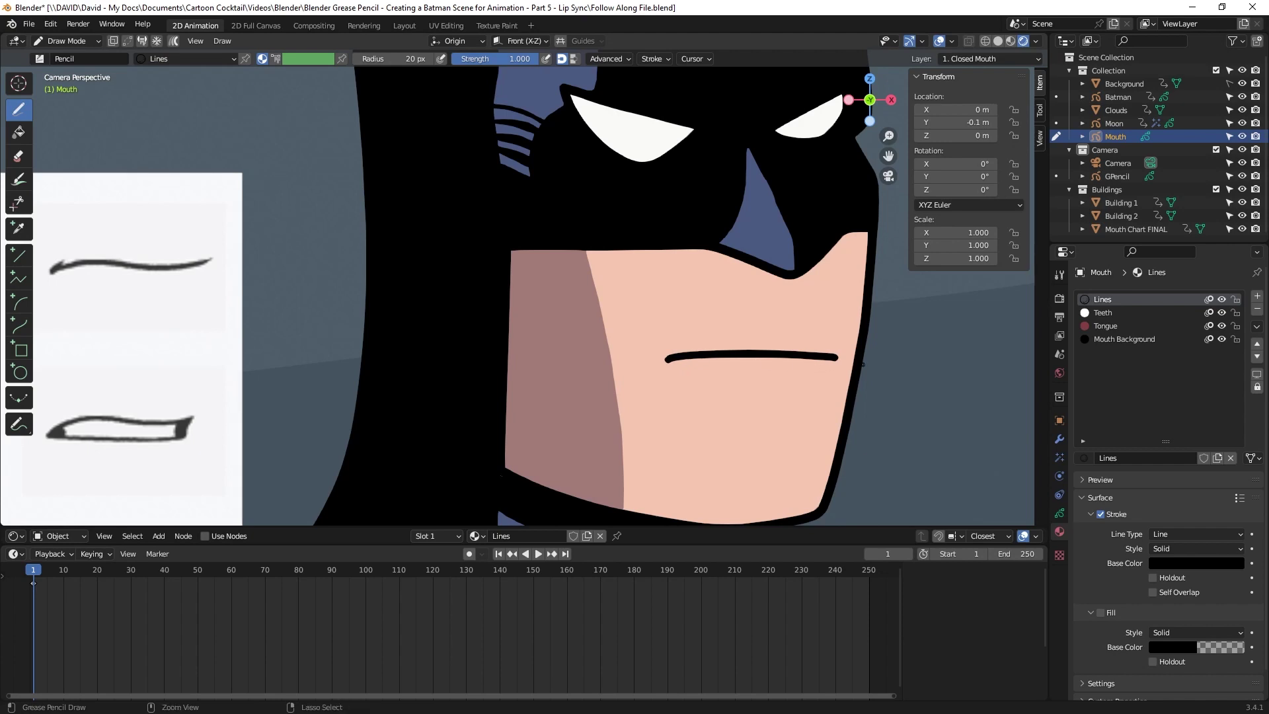
pyautogui.hotkey('ctrl', 'z')
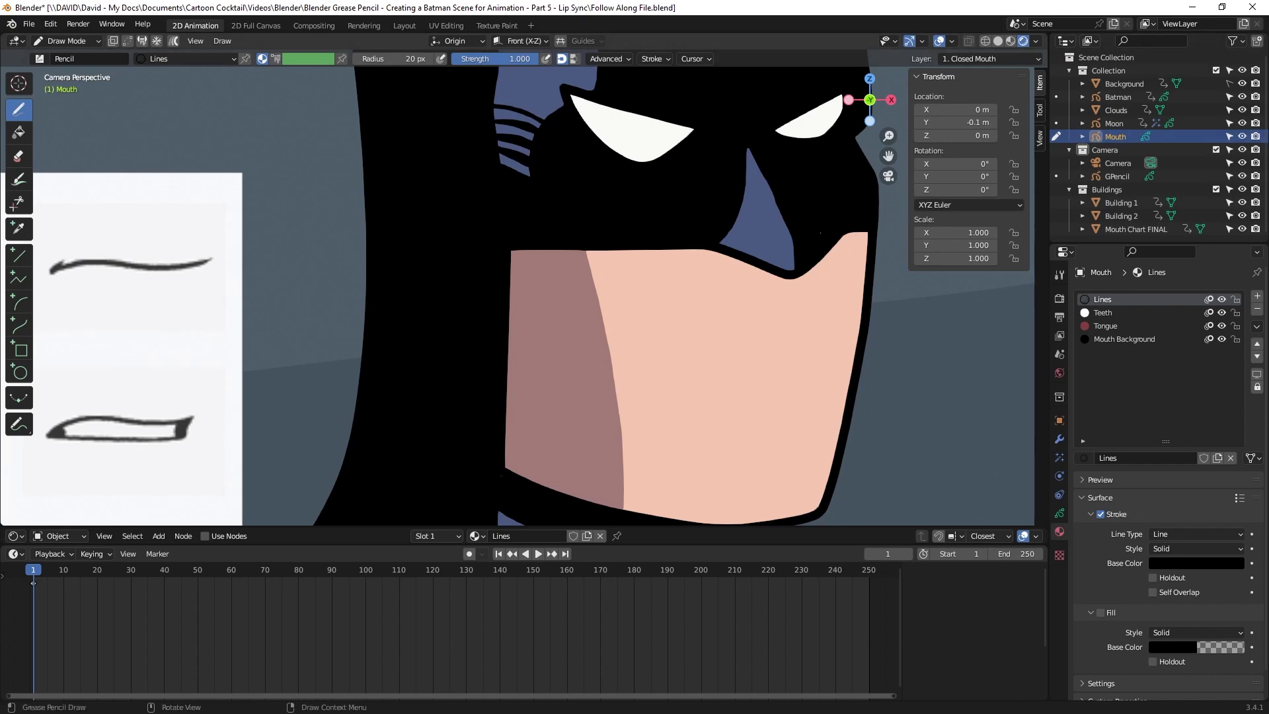
# Save the file and parent the Mouth object to Batman in Object Mode with the Object option.
pyautogui.click(69, 41)
pyautogui.click(76, 57)
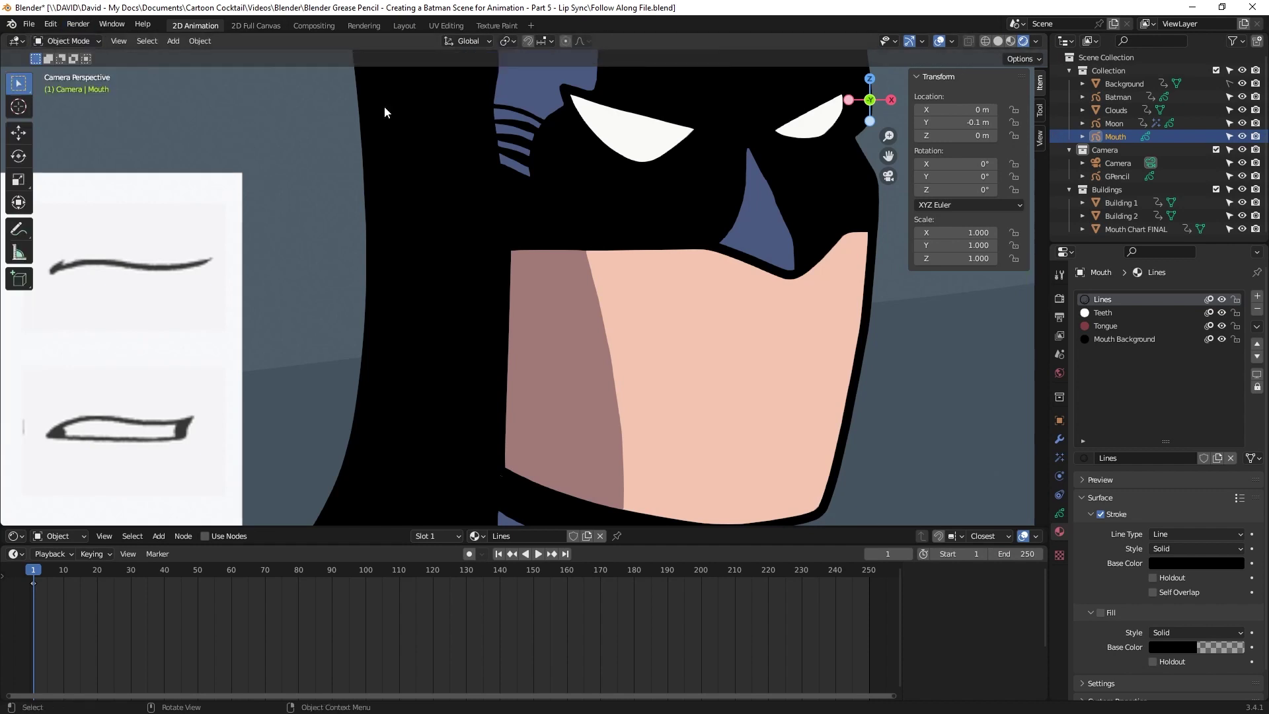
pyautogui.keyDown('ctrl'); pyautogui.click(1123, 98); pyautogui.keyUp('ctrl')
pyautogui.hotkey('ctrl', 's')
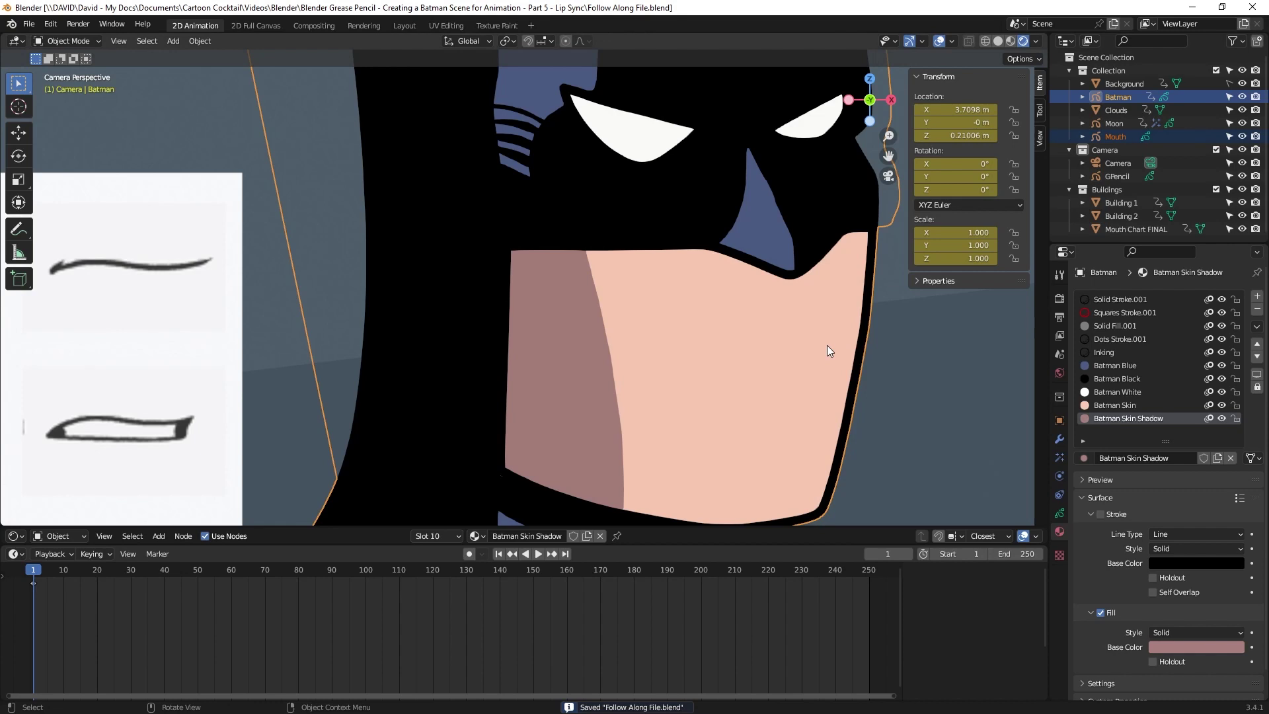
pyautogui.hotkey('ctrl', 'p')
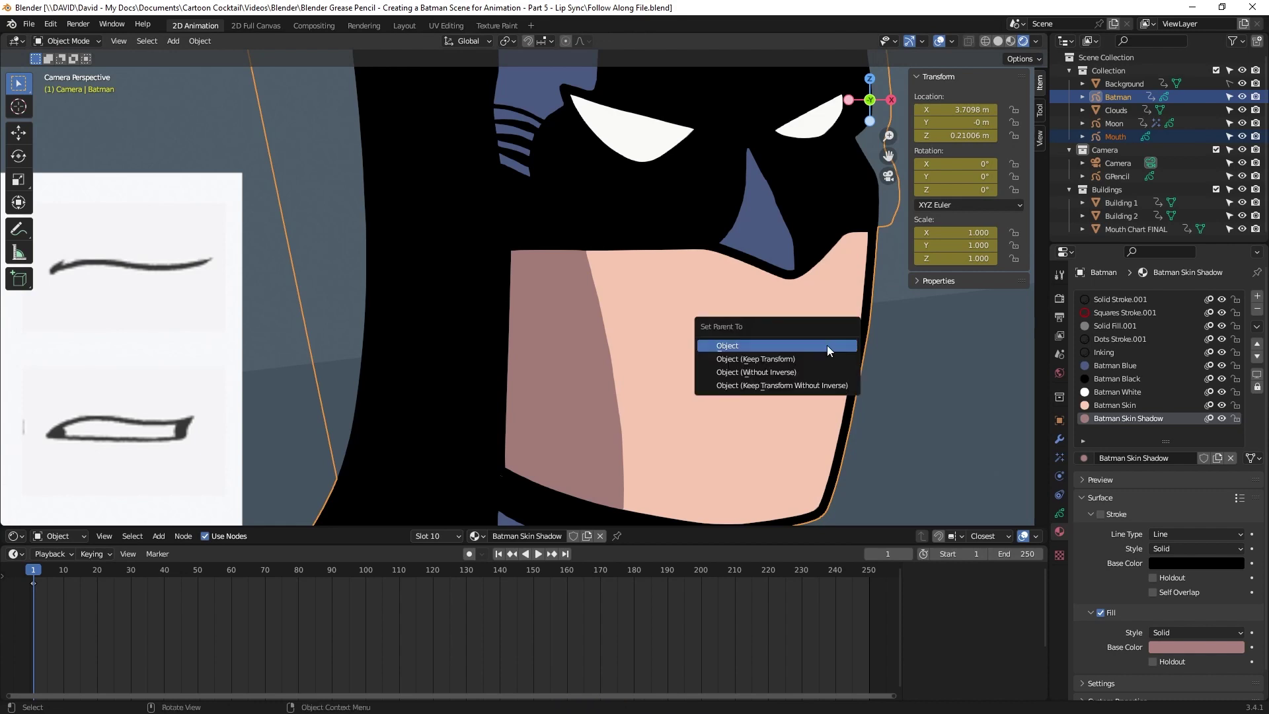
pyautogui.click(827, 345)
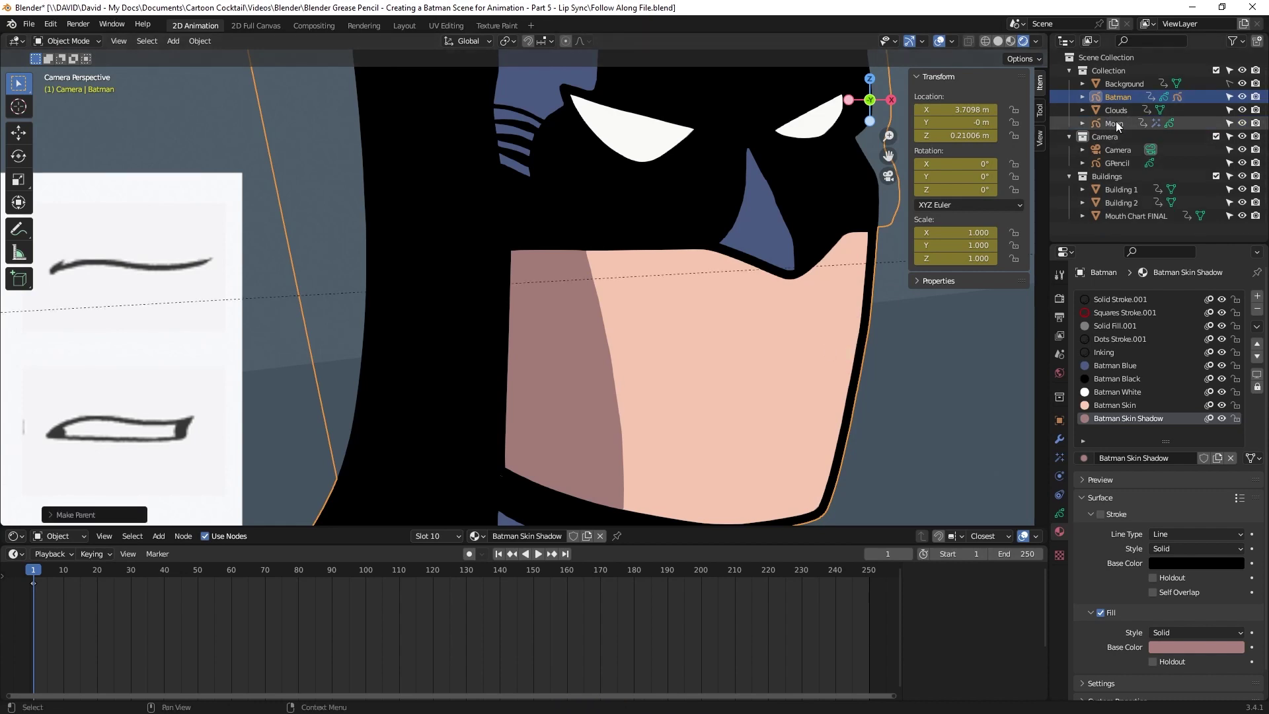
# Select the Mouth object nested under Batman, return it to Draw Mode and show its drawing layers.
pyautogui.click(1082, 97)
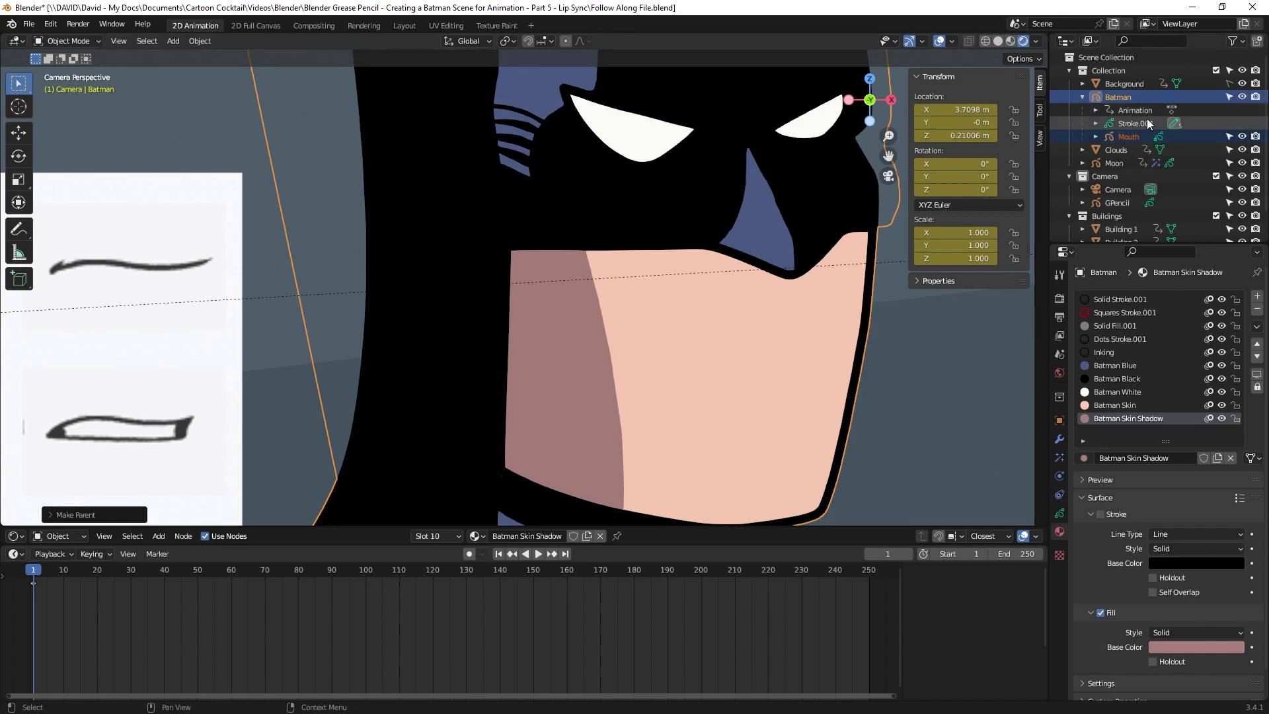
pyautogui.click(1143, 136)
pyautogui.click(82, 42)
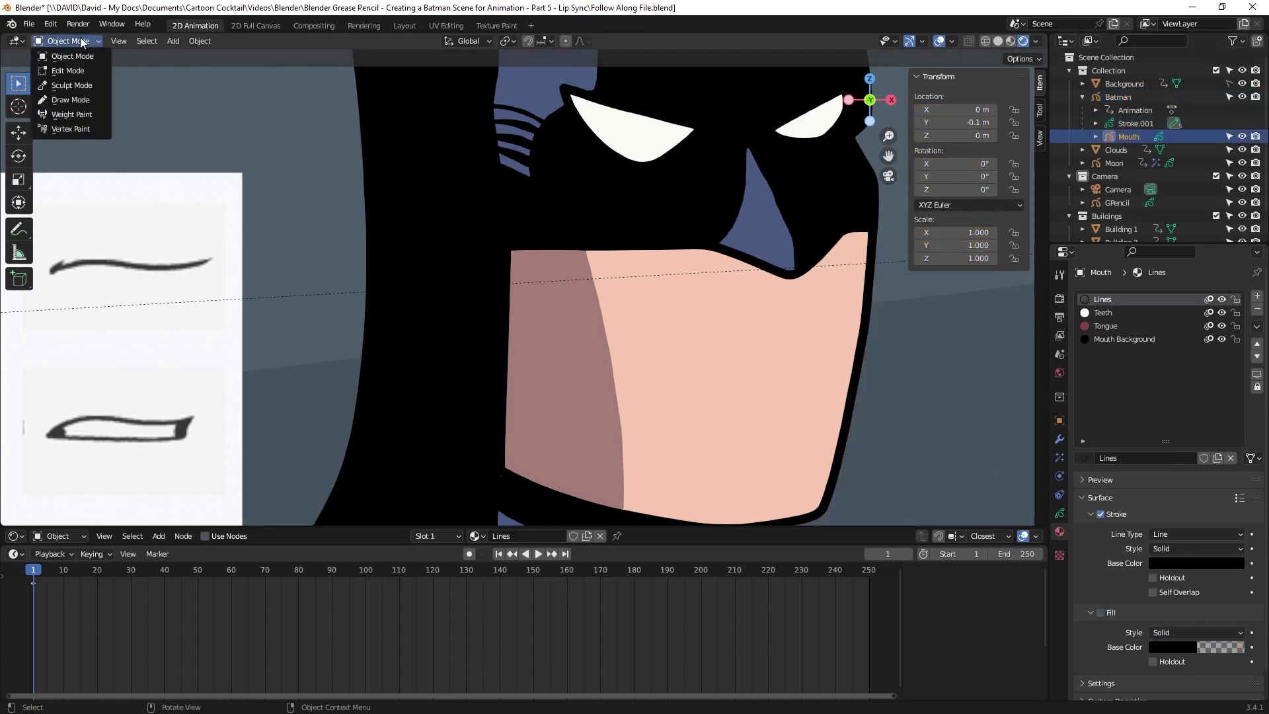
pyautogui.click(77, 100)
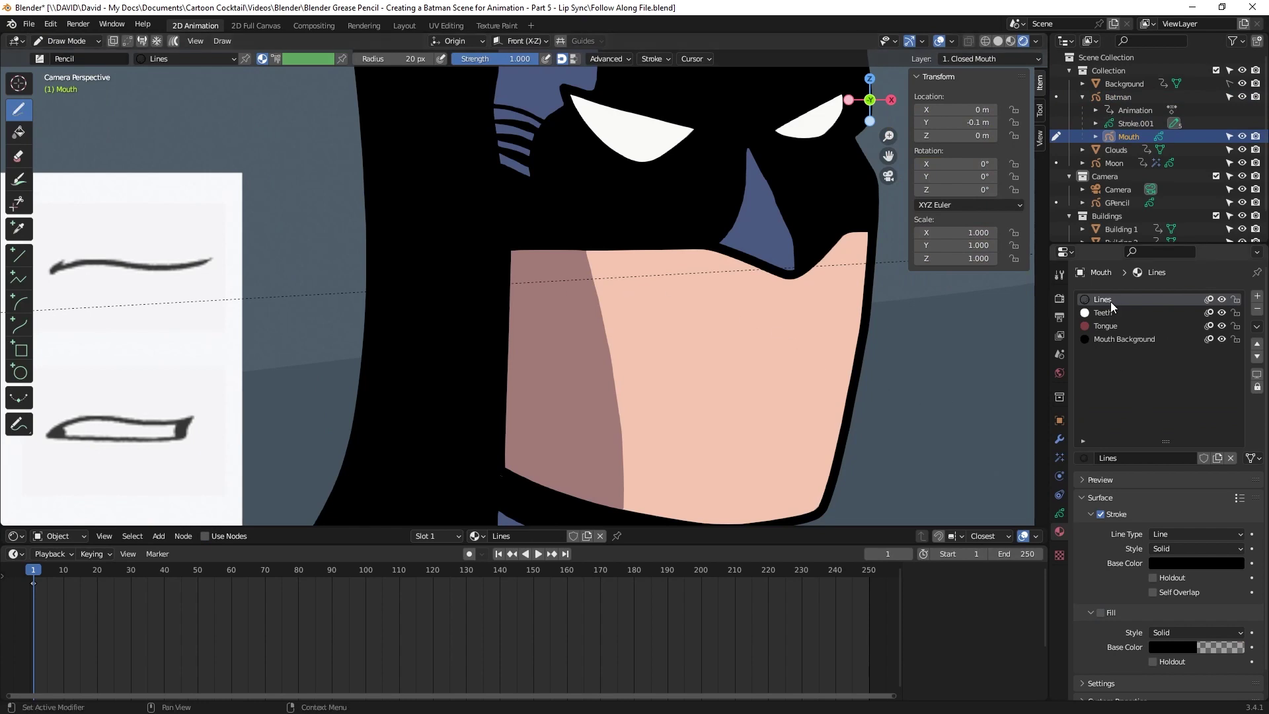
pyautogui.click(1060, 515)
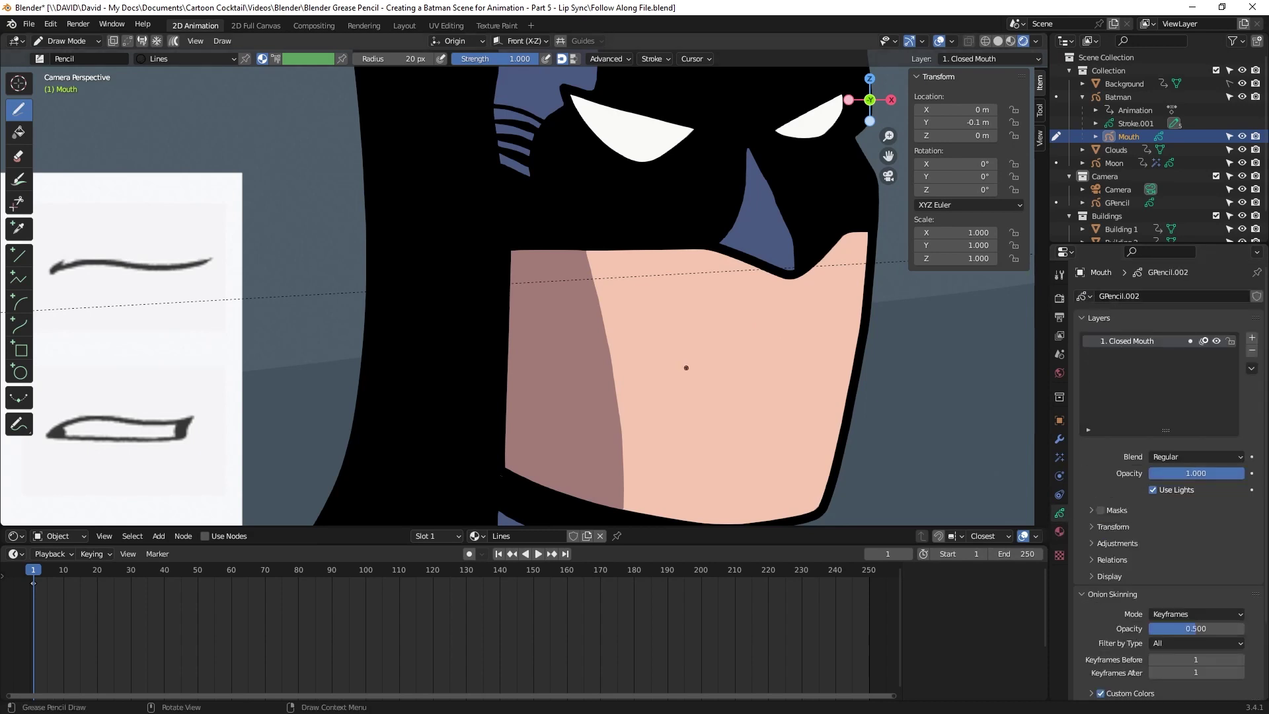
# Set the pencil radius to 24 px and draw a slightly curved closed-mouth line across Batman's lower face.
pyautogui.scroll(-1, 686, 368)
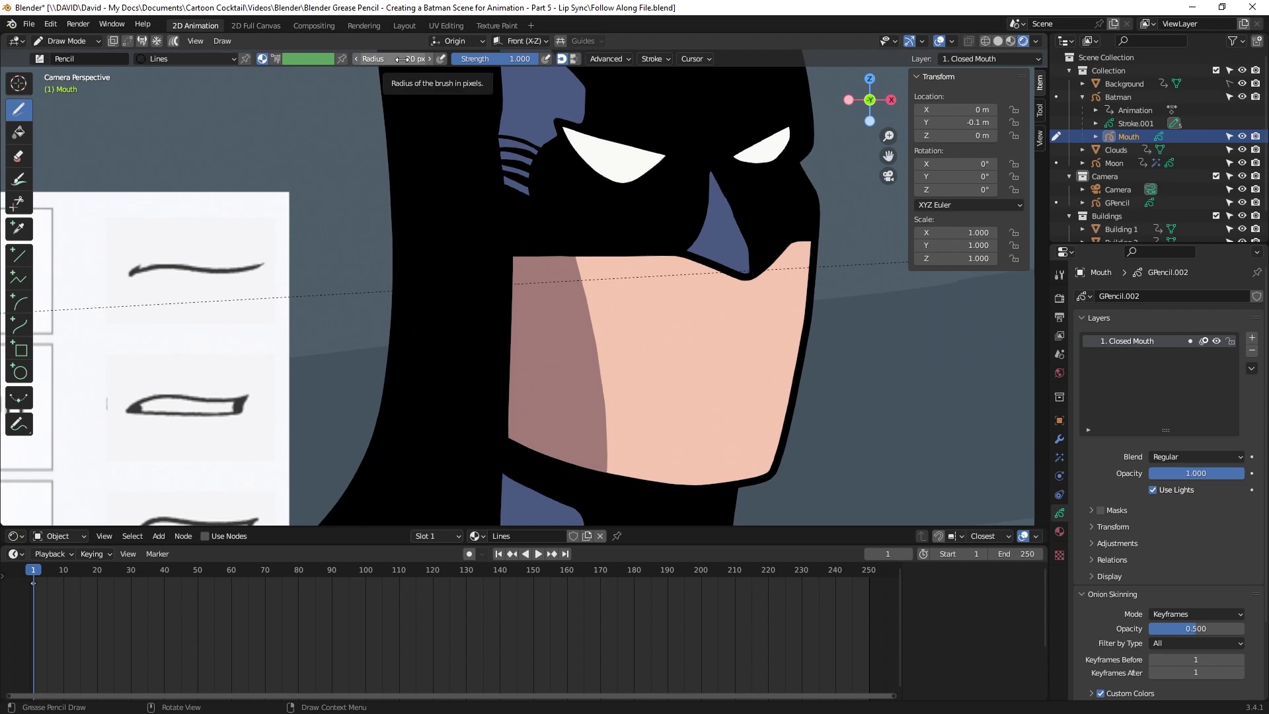
pyautogui.moveTo(401, 59); pyautogui.dragTo(424, 58)
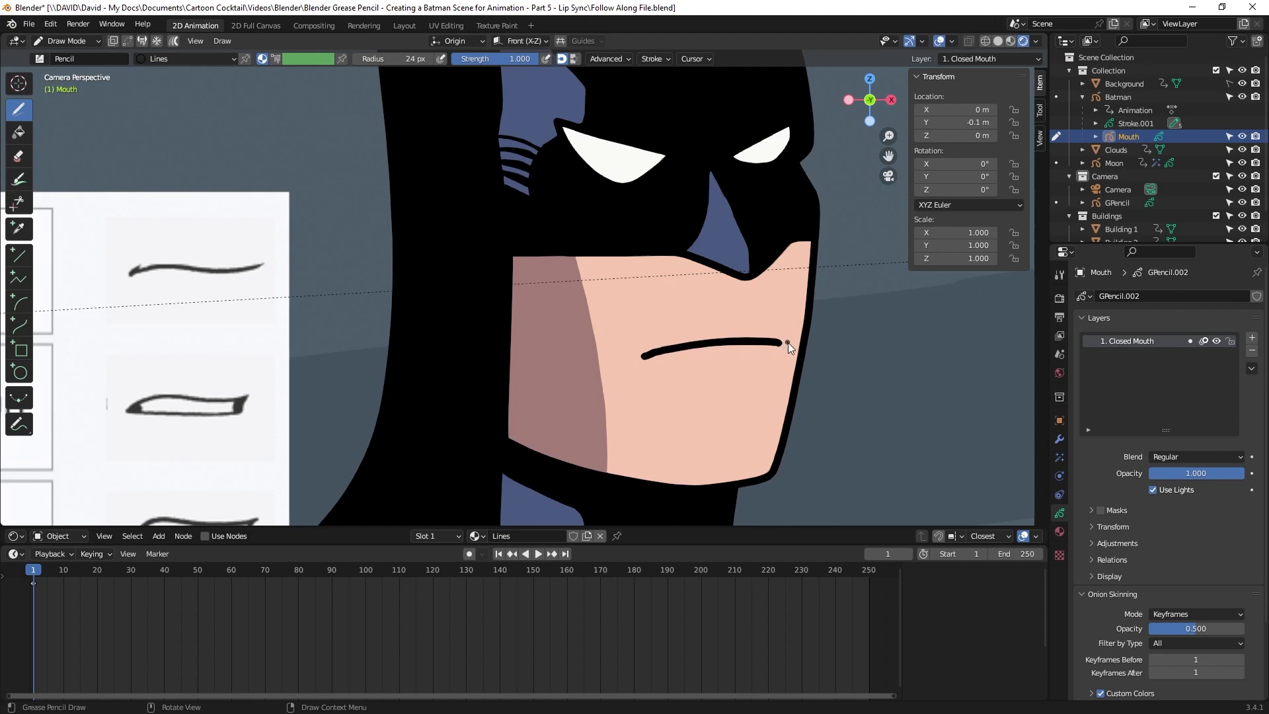
pyautogui.scroll(-5, 788, 355)
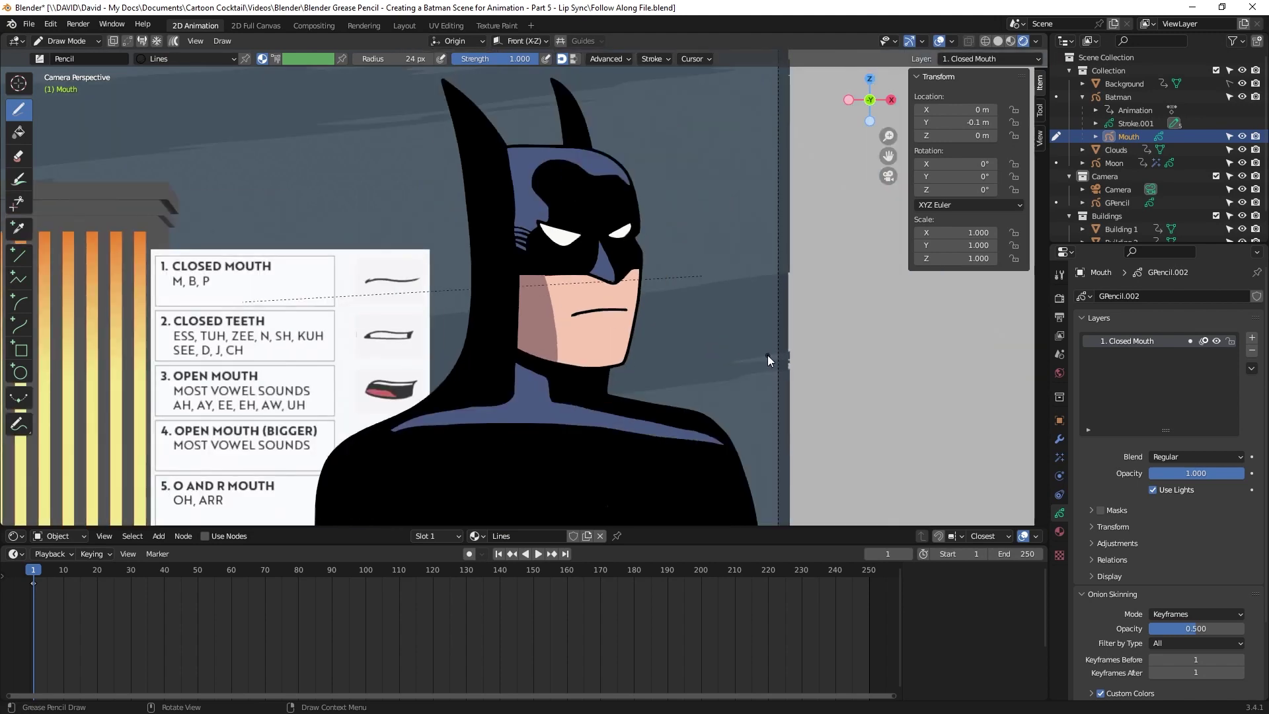
# Add two new drawing layers above the 1. Closed Mouth layer of the Mouth object.
pyautogui.scroll(2, 601, 351)
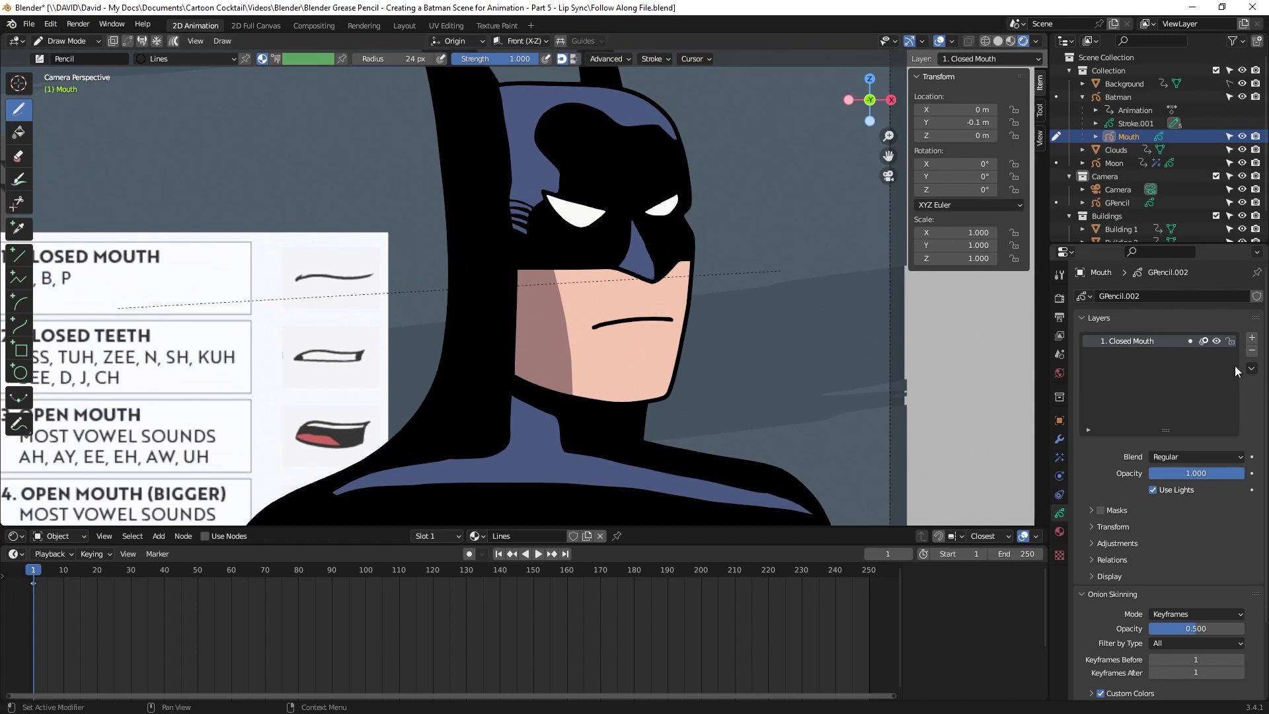
pyautogui.click(1252, 338)
pyautogui.click(1252, 338)
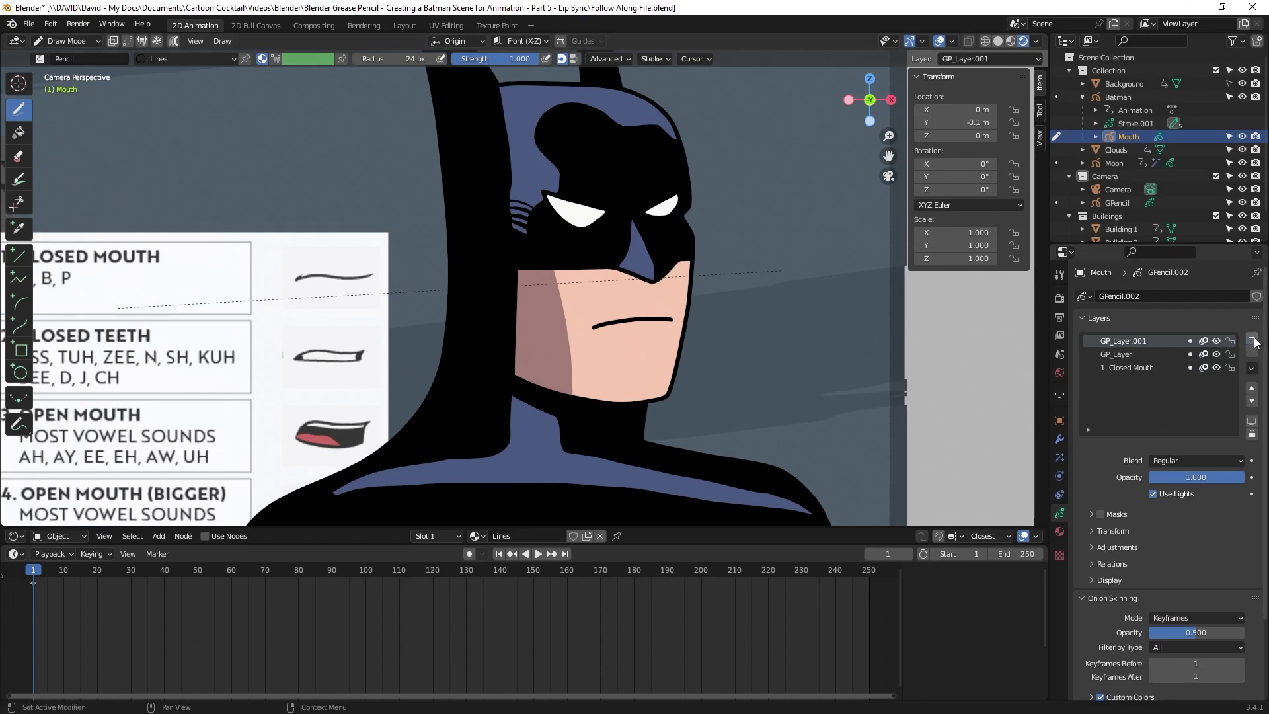
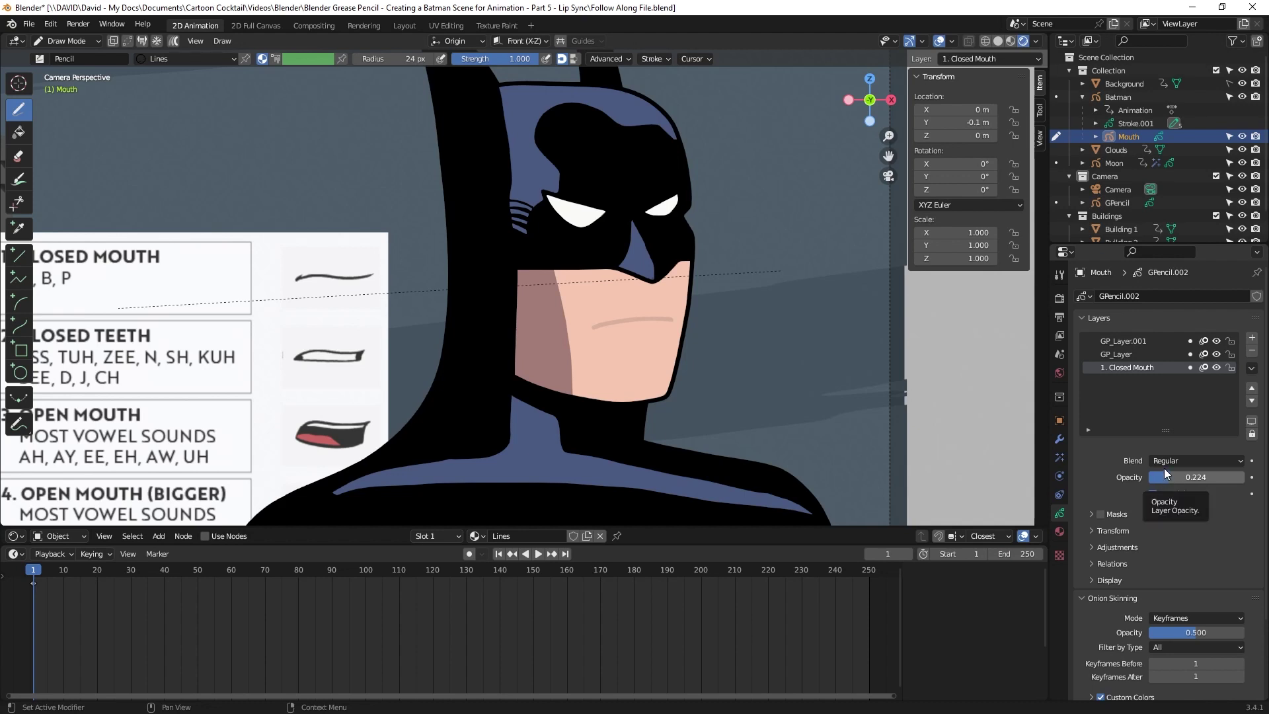
# On GP_Layer.001, draw the closed-teeth mouth outline with the Lines material over the faded closed-mouth line, following shape 2 of the chart.
pyautogui.click(1125, 339)
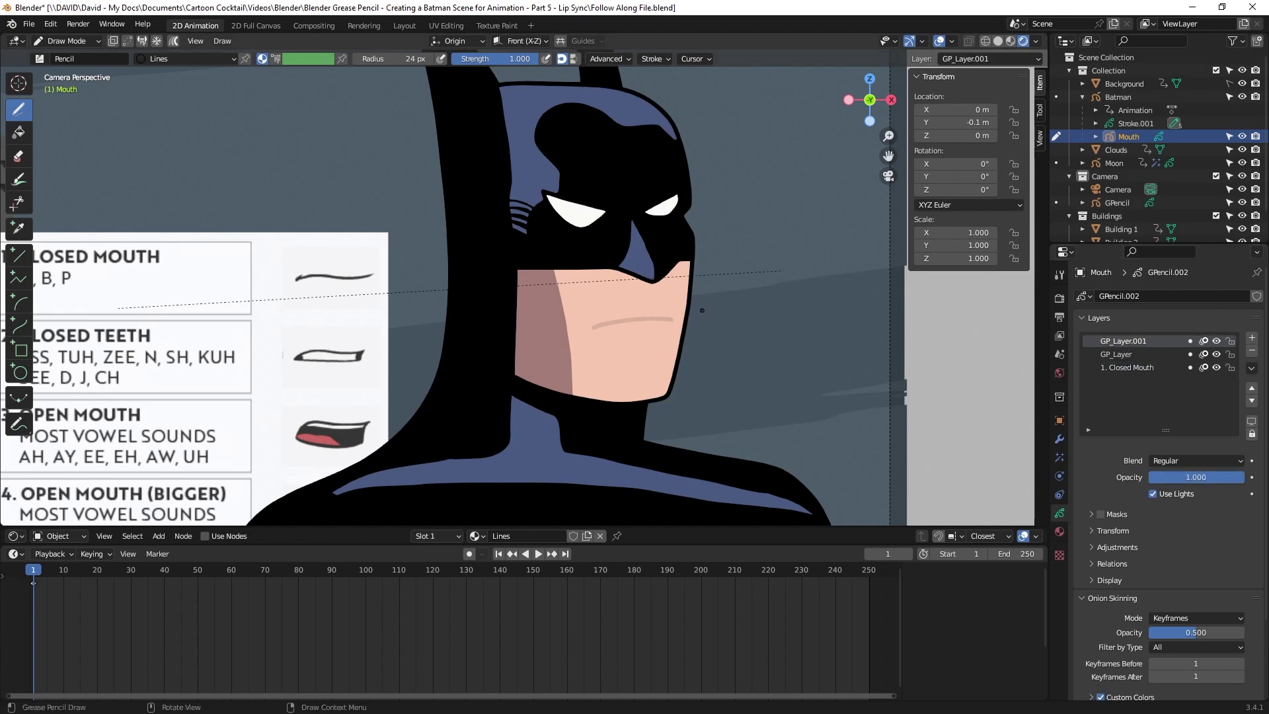
pyautogui.scroll(3, 595, 342)
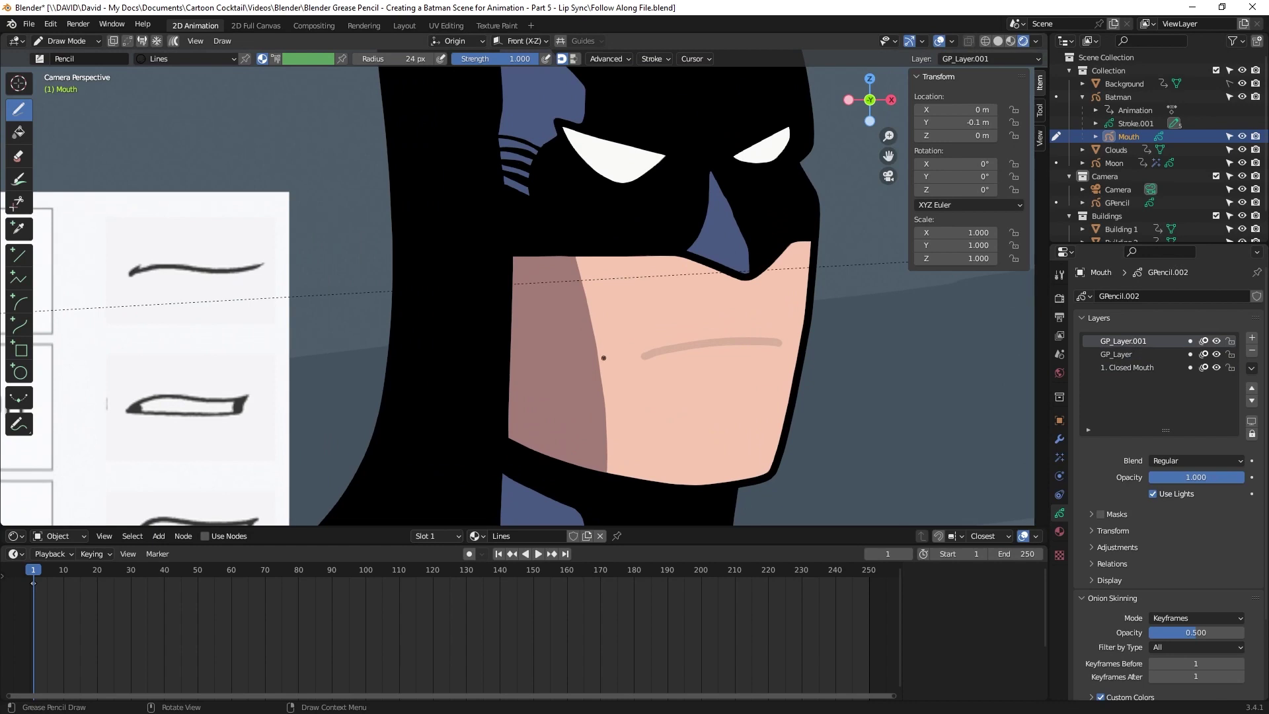
pyautogui.moveTo(642, 355); pyautogui.dragTo(784, 337)
pyautogui.moveTo(636, 357)
pyautogui.mouseDown()
pyautogui.moveTo(742, 360)
pyautogui.moveTo(782, 339)
pyautogui.mouseUp()
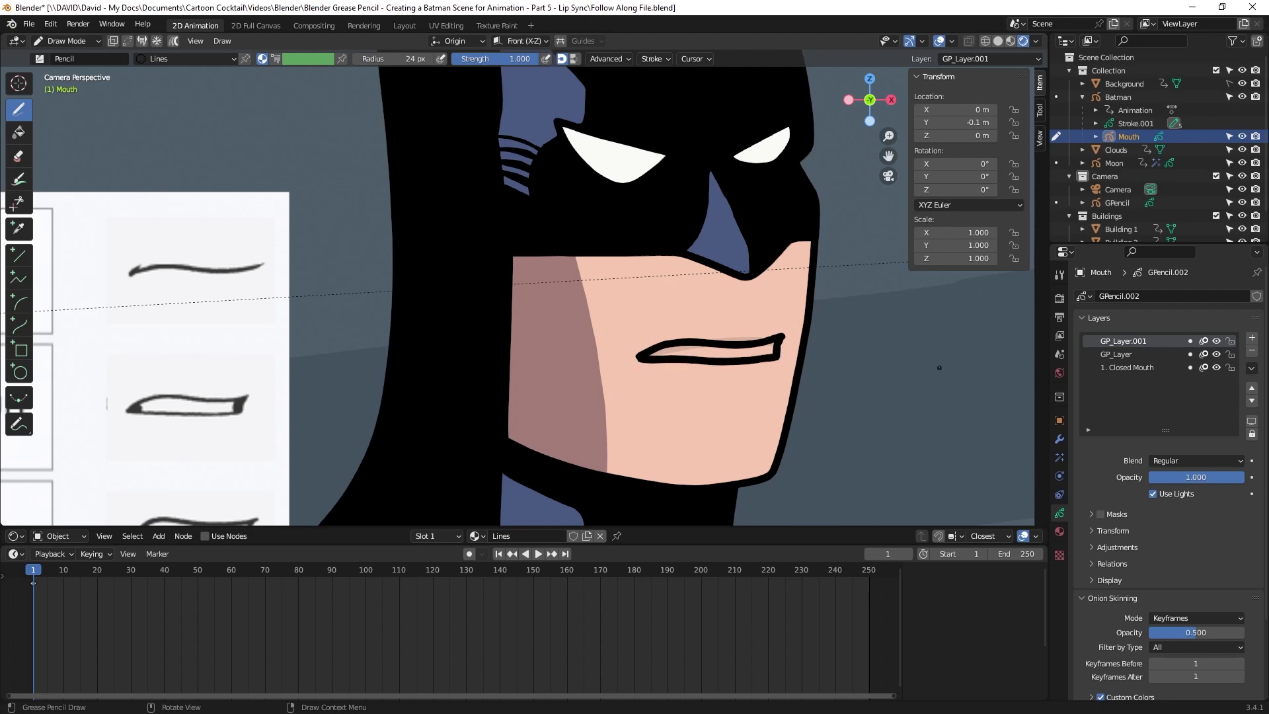
# Add a layer directly above GP_Layer and draw the white teeth fill inside the mouth outline with the Teeth material.
pyautogui.click(1113, 356)
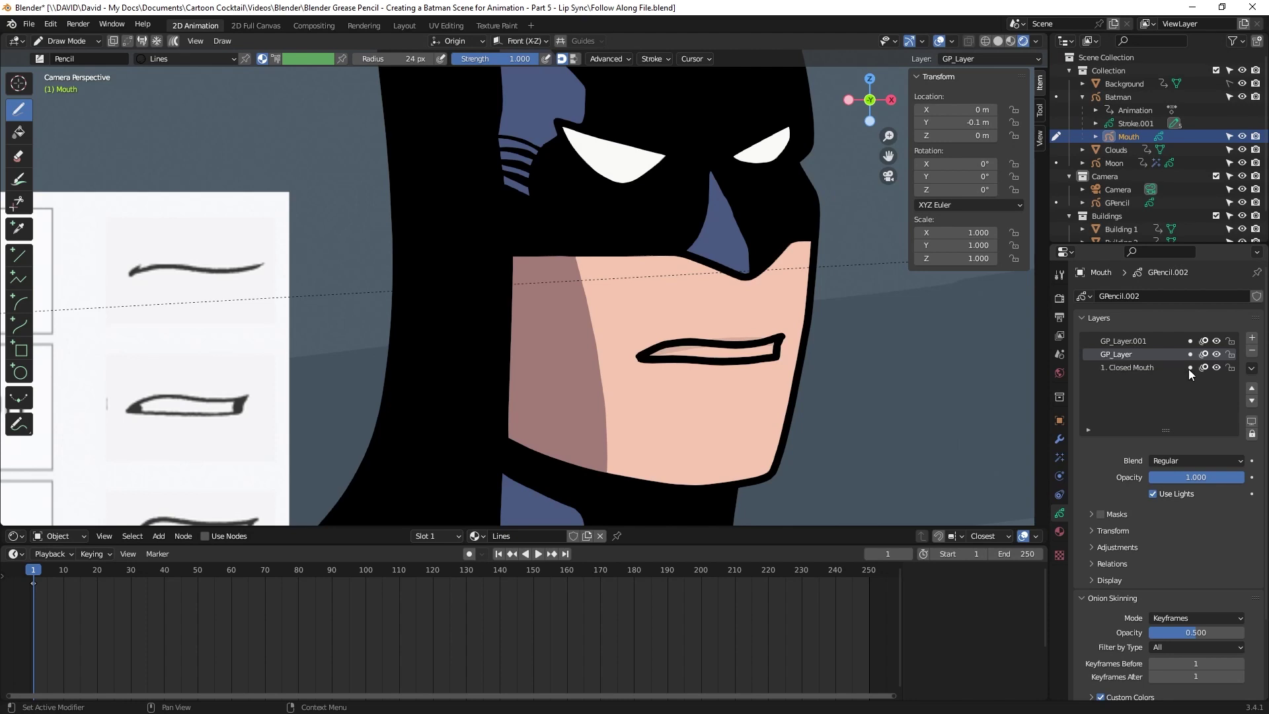
pyautogui.click(1252, 339)
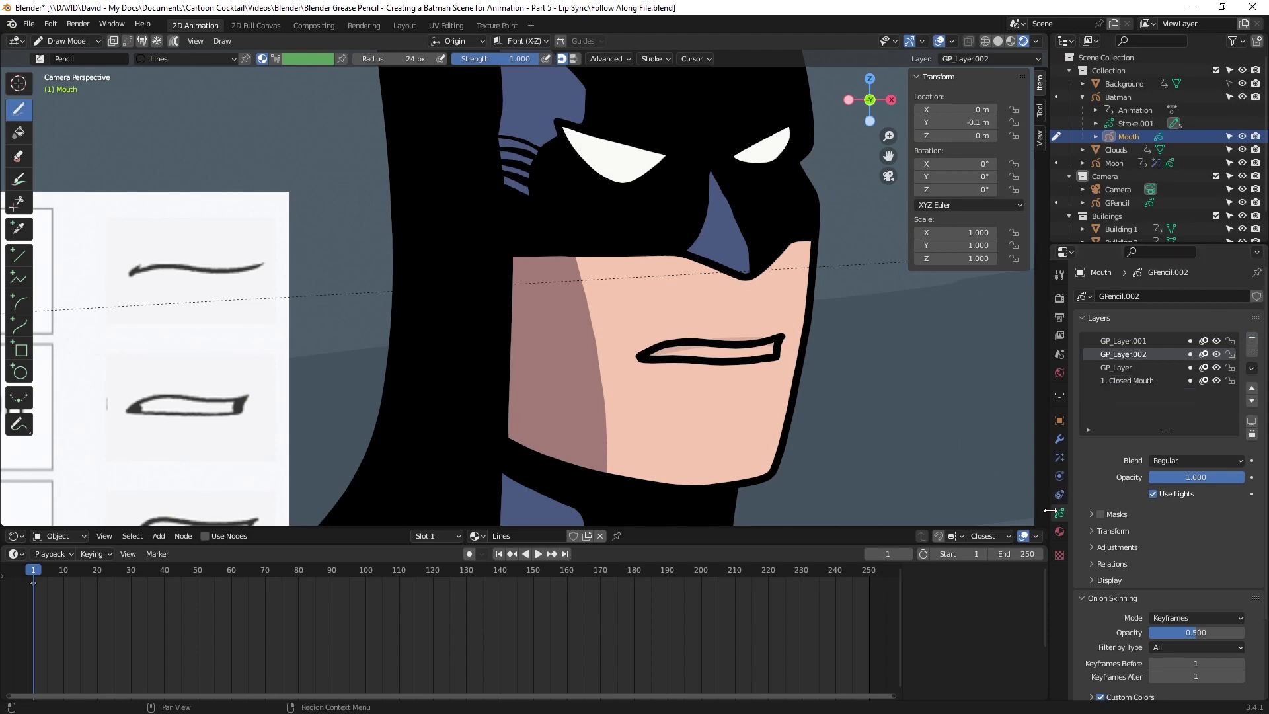
pyautogui.click(1058, 531)
pyautogui.click(1108, 315)
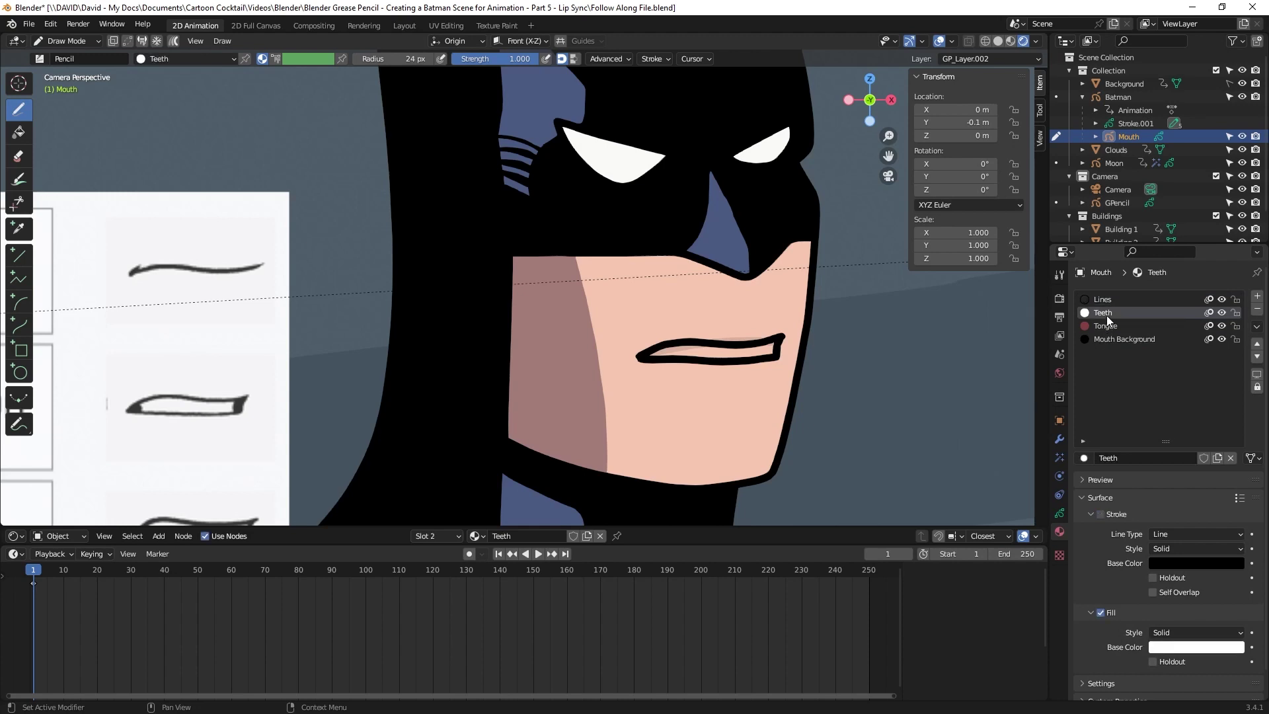
pyautogui.click(1060, 513)
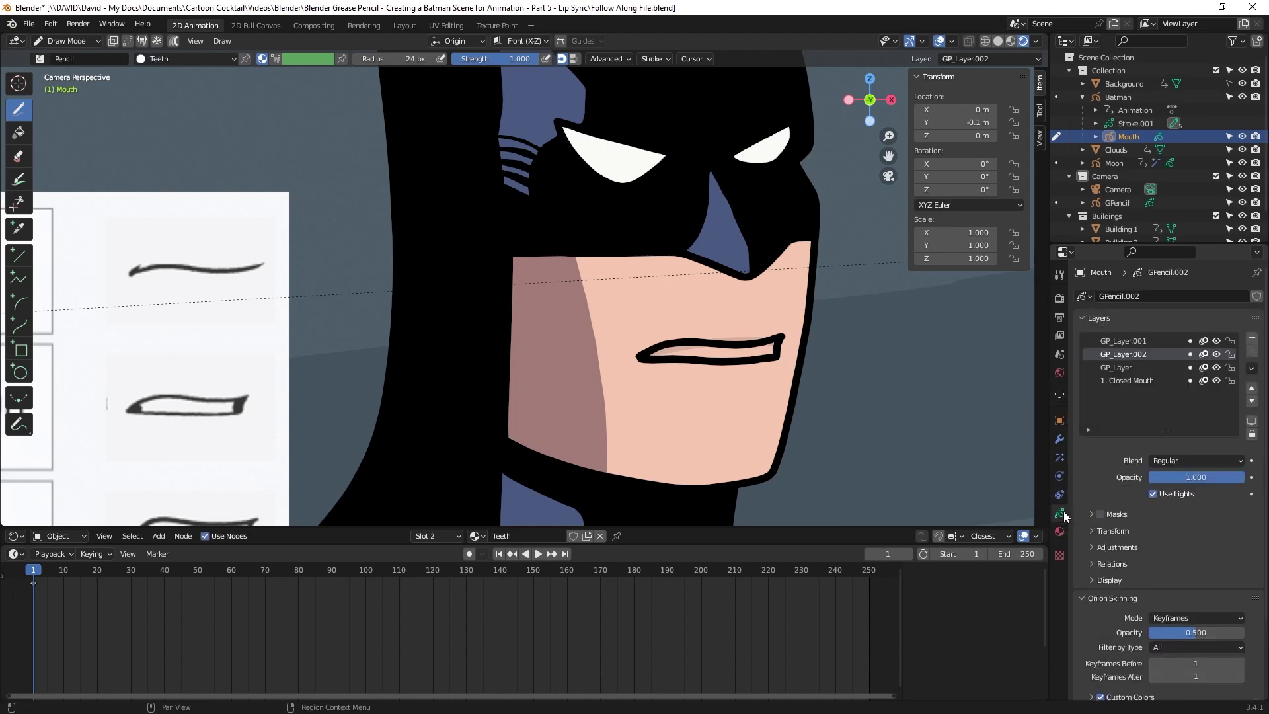
pyautogui.moveTo(662, 351); pyautogui.dragTo(741, 345)
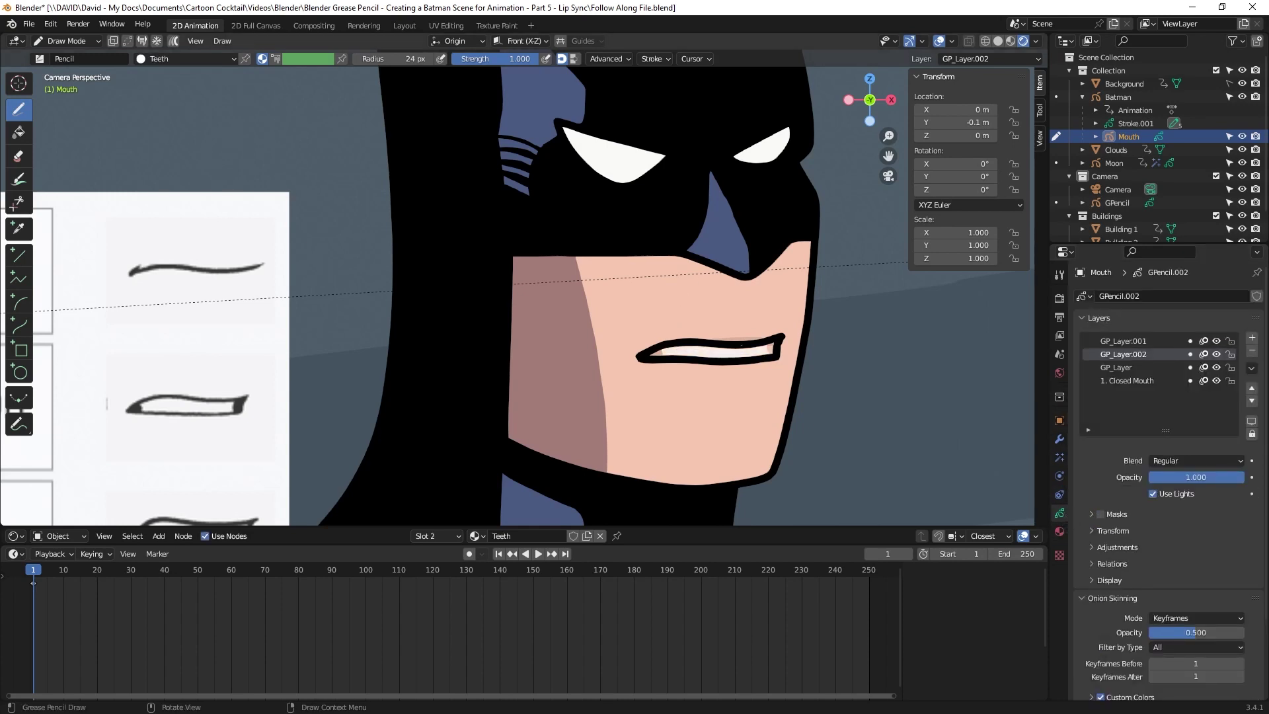
# On GP_Layer, draw the black mouth interior behind the teeth with the Mouth Background material.
pyautogui.click(1133, 370)
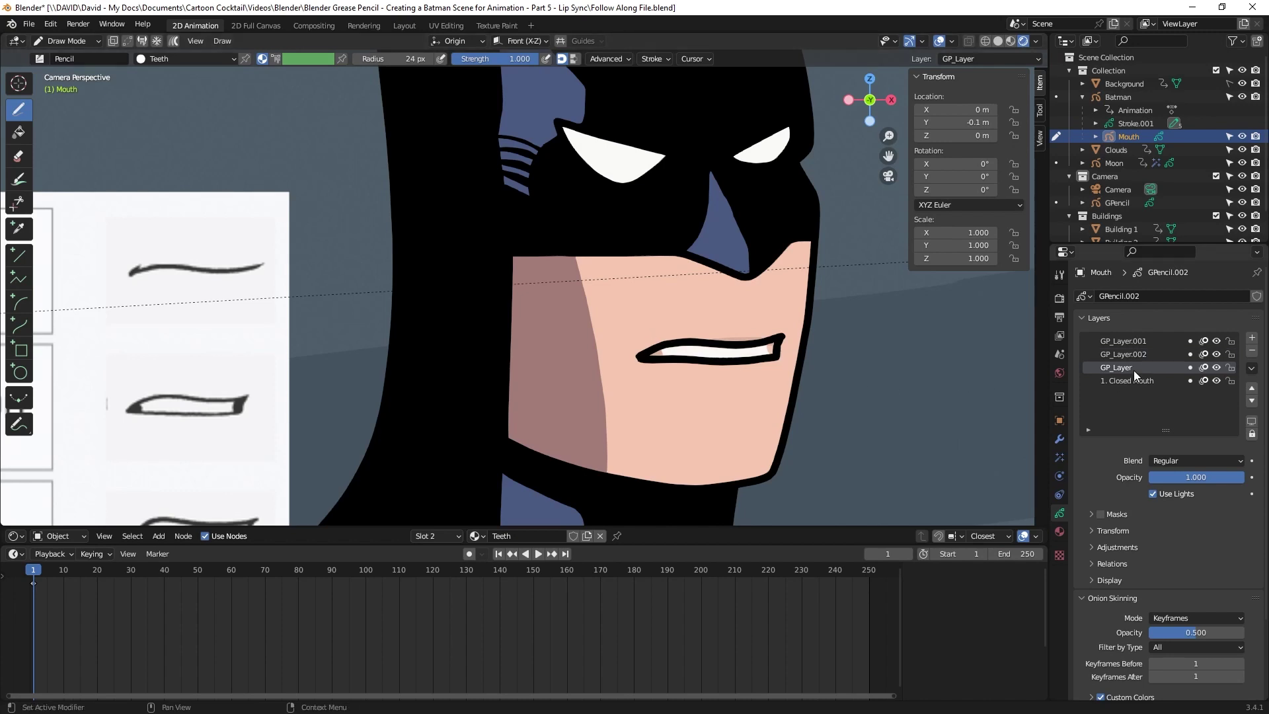
pyautogui.click(1060, 531)
pyautogui.click(1110, 340)
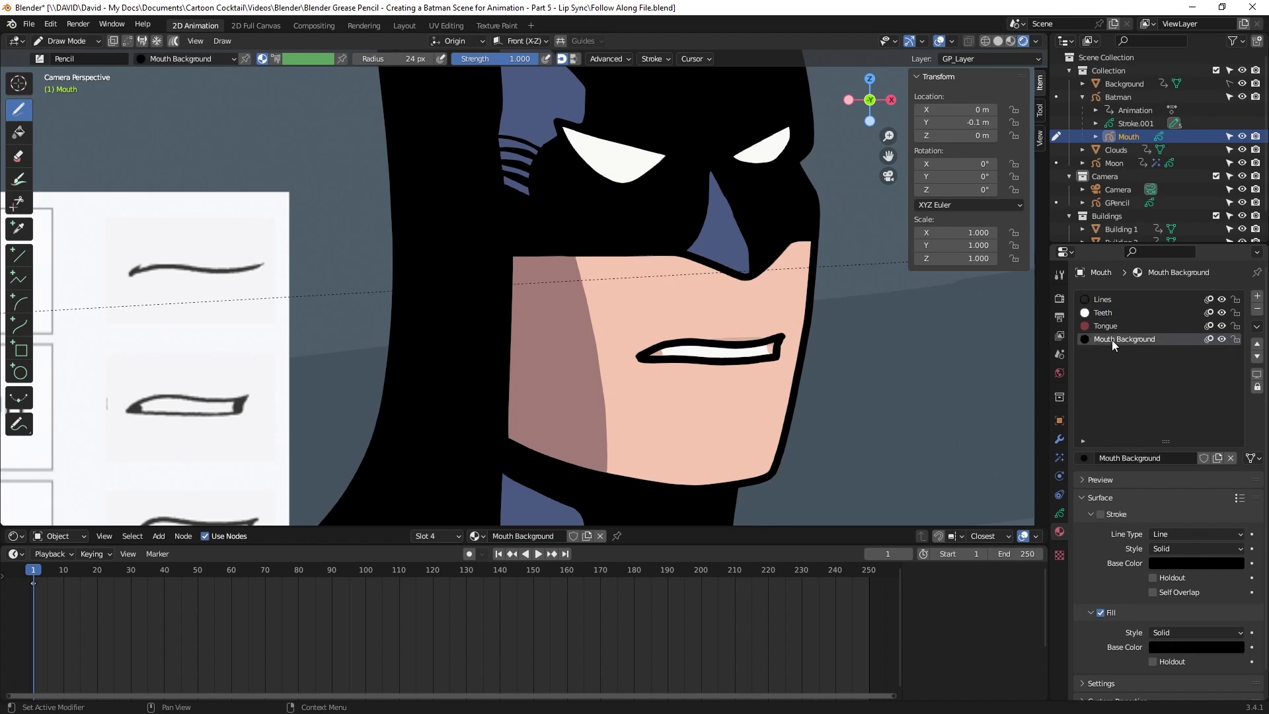
pyautogui.click(1059, 513)
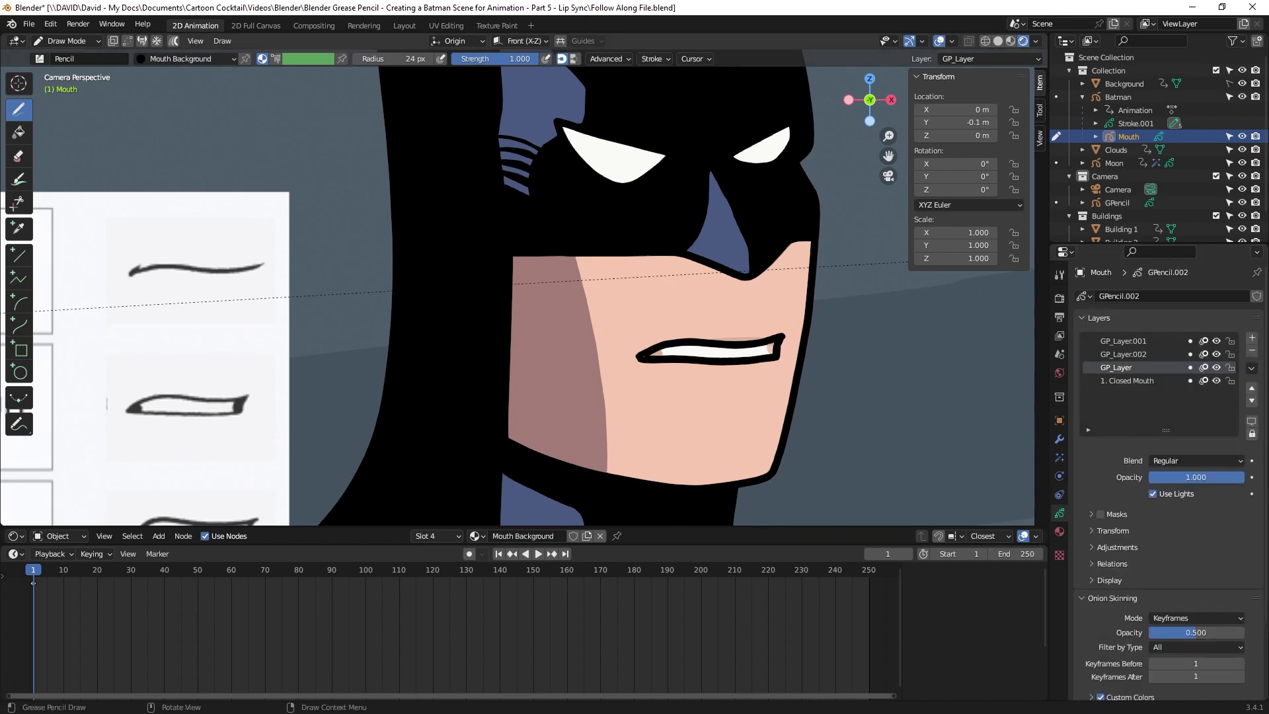
pyautogui.scroll(2, 720, 331)
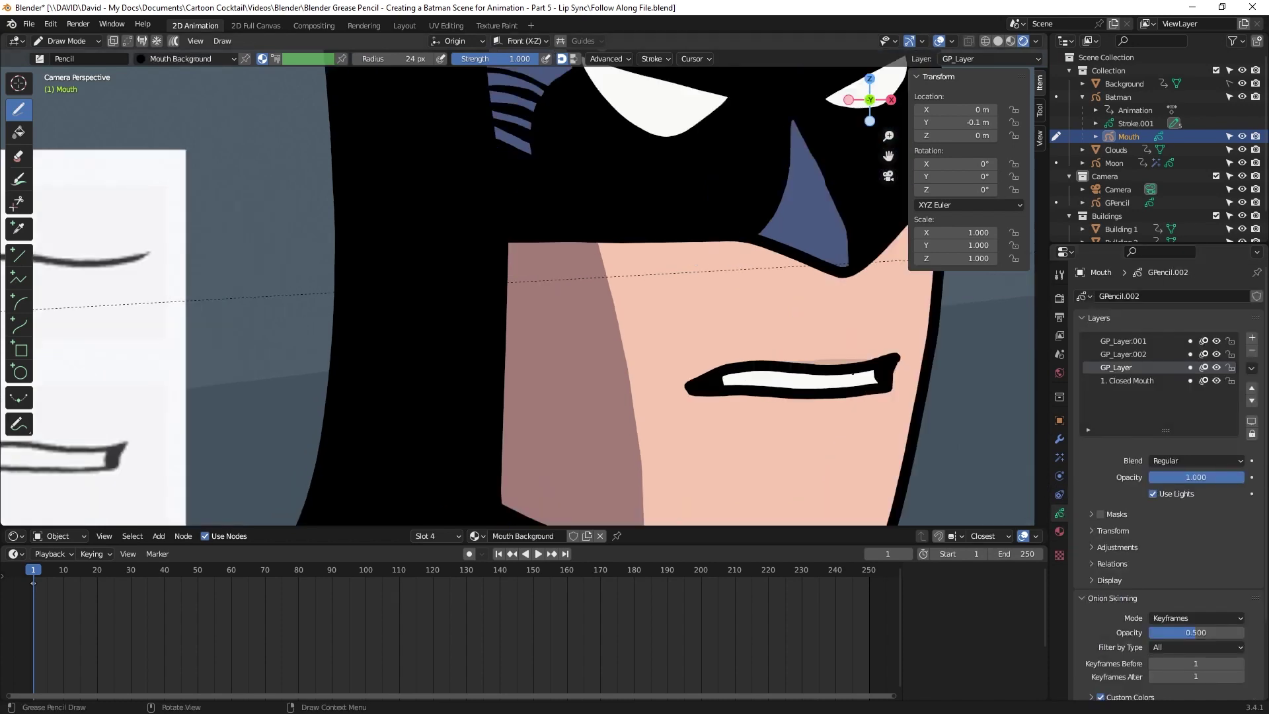
# In Sculpt Mode, lock GP_Layer.001 and GP_Layer and reshape the end of the teeth on GP_Layer.002 with the Grab brush.
pyautogui.click(1148, 357)
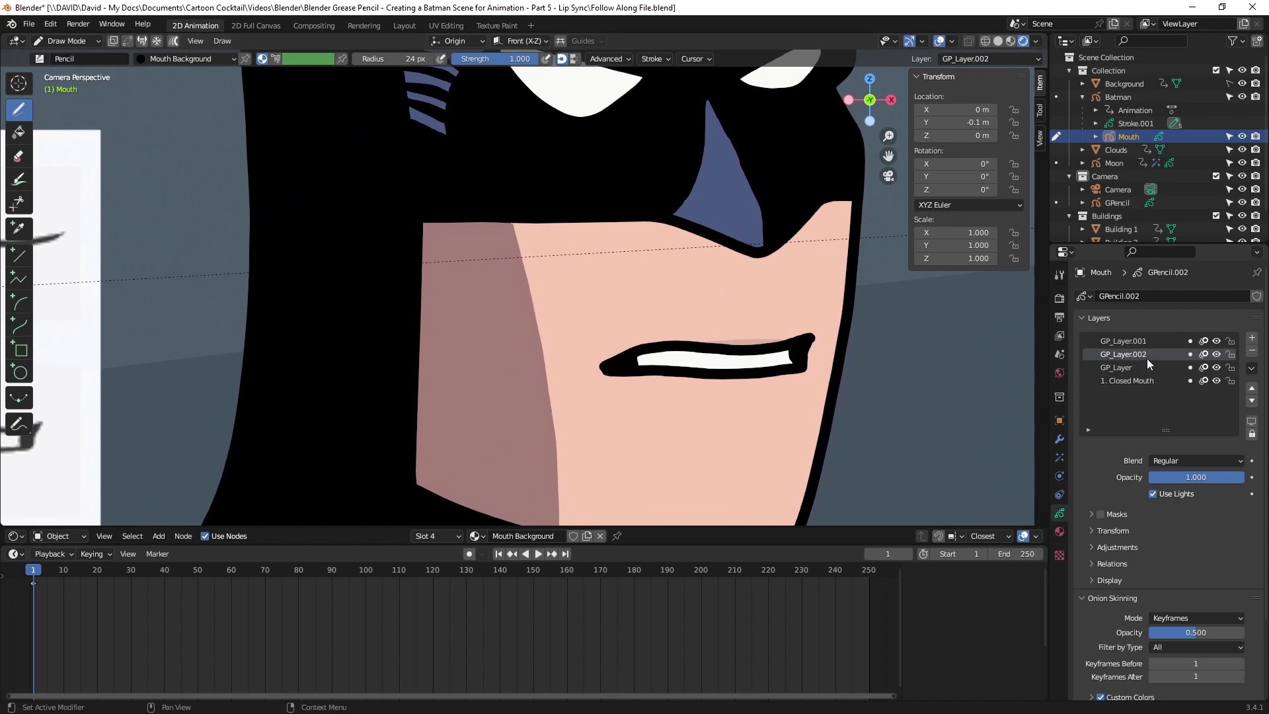
pyautogui.click(66, 41)
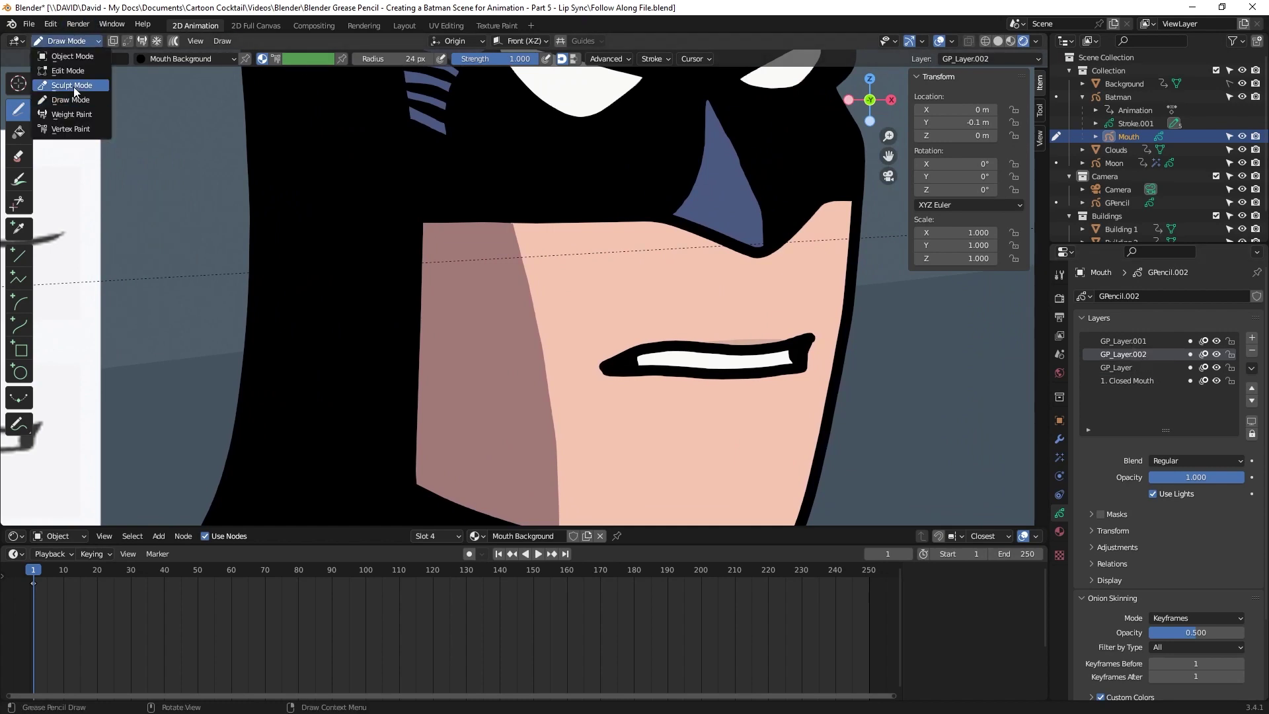
pyautogui.click(63, 81)
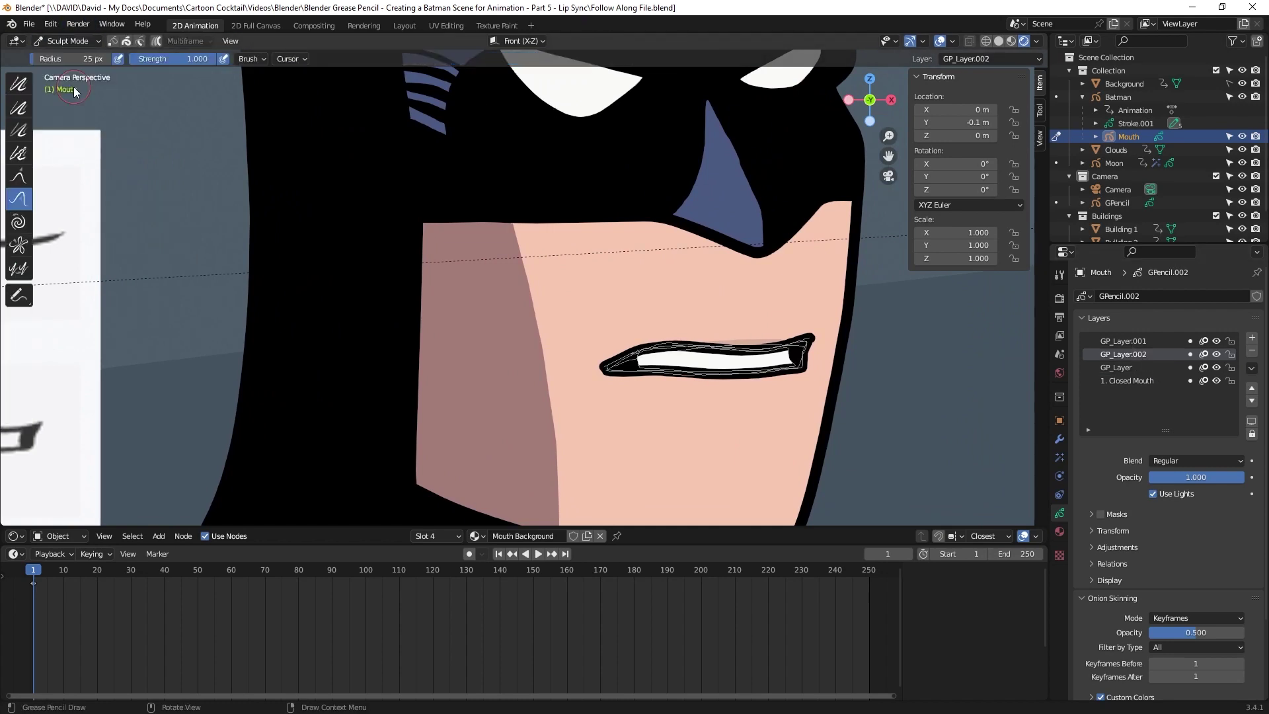
pyautogui.click(20, 176)
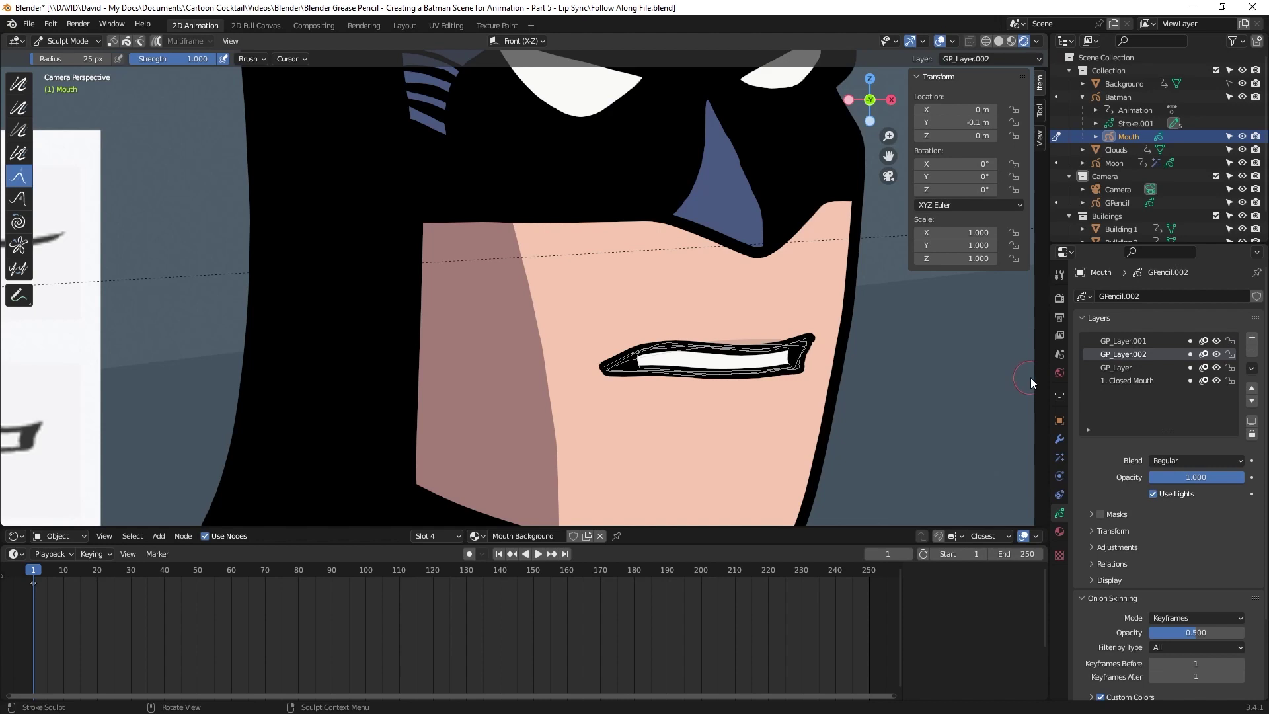
pyautogui.click(1230, 340)
pyautogui.click(1230, 367)
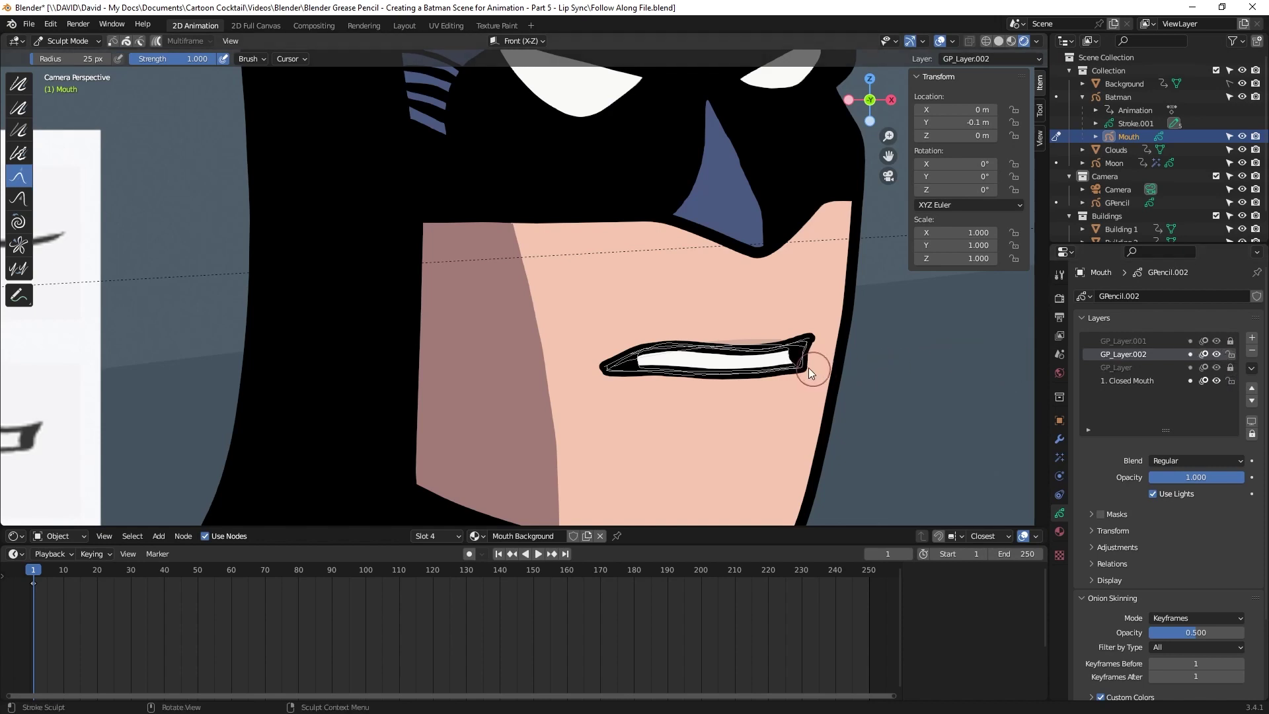
pyautogui.moveTo(801, 357)
pyautogui.mouseDown()
pyautogui.moveTo(793, 368)
pyautogui.moveTo(808, 362)
pyautogui.mouseUp()
# Unlock GP_Layer.001 and GP_Layer and return the Mouth object to Draw Mode.
pyautogui.click(1230, 341)
pyautogui.click(1230, 380)
pyautogui.click(1230, 367)
pyautogui.click(1230, 380)
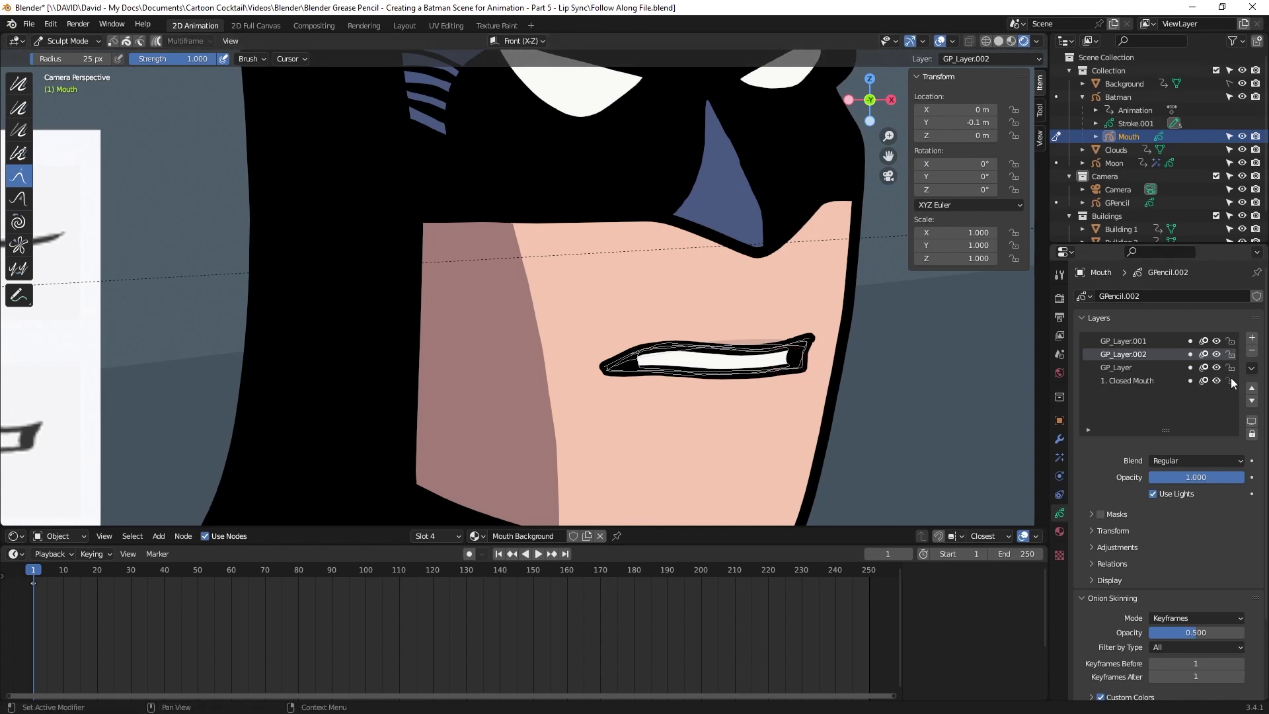
pyautogui.click(68, 41)
pyautogui.click(66, 100)
pyautogui.press('KP_0')
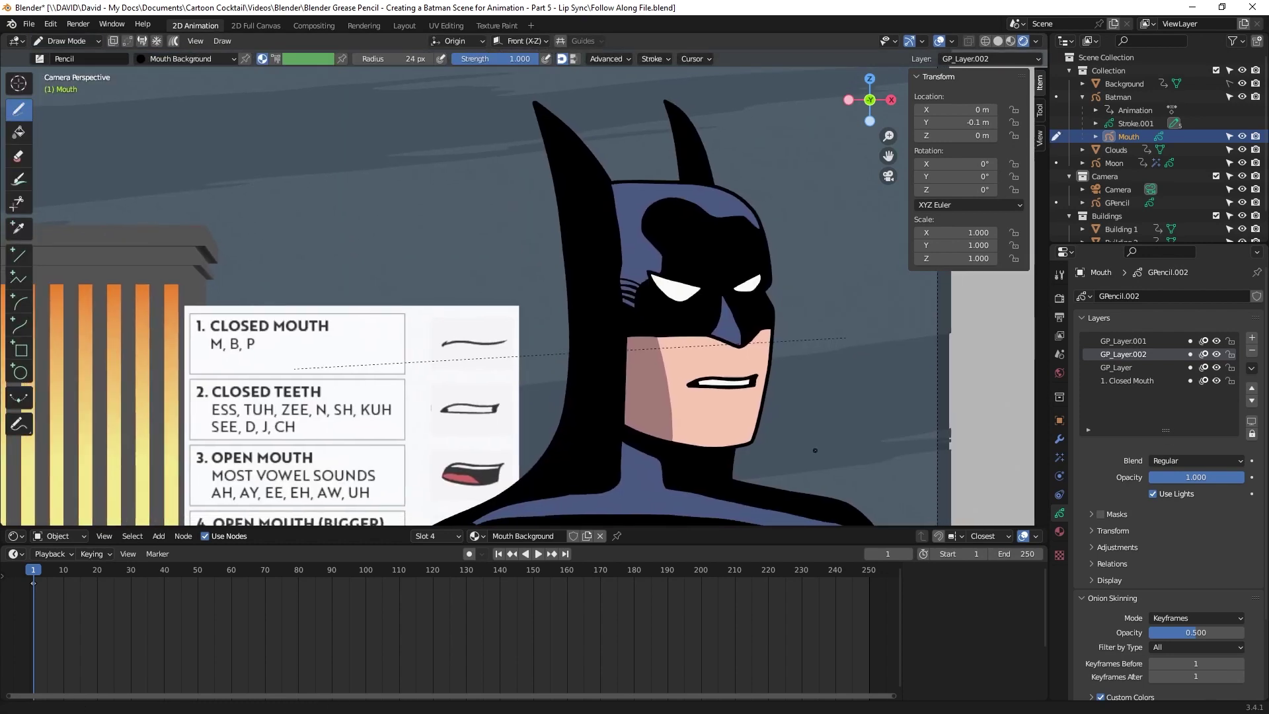
# Merge the outline layer GP_Layer.001 and the teeth layer GP_Layer.002 down into GP_Layer.
pyautogui.click(1137, 342)
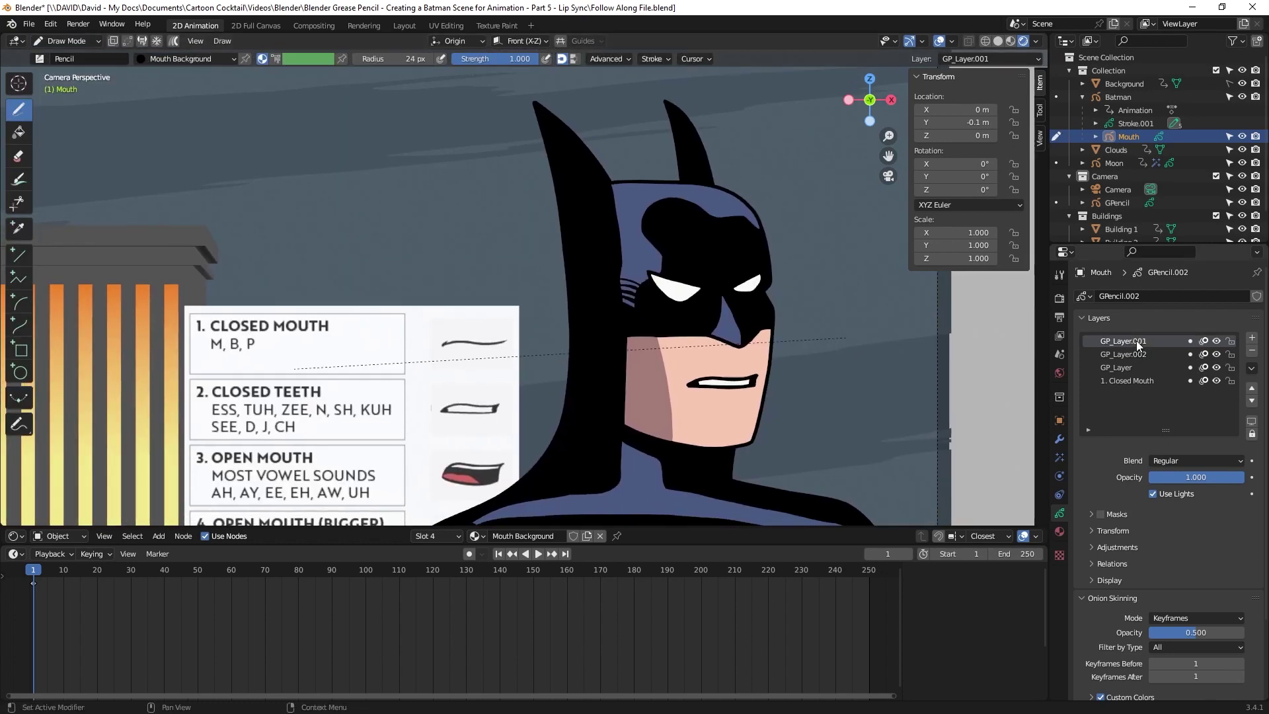
pyautogui.click(1252, 369)
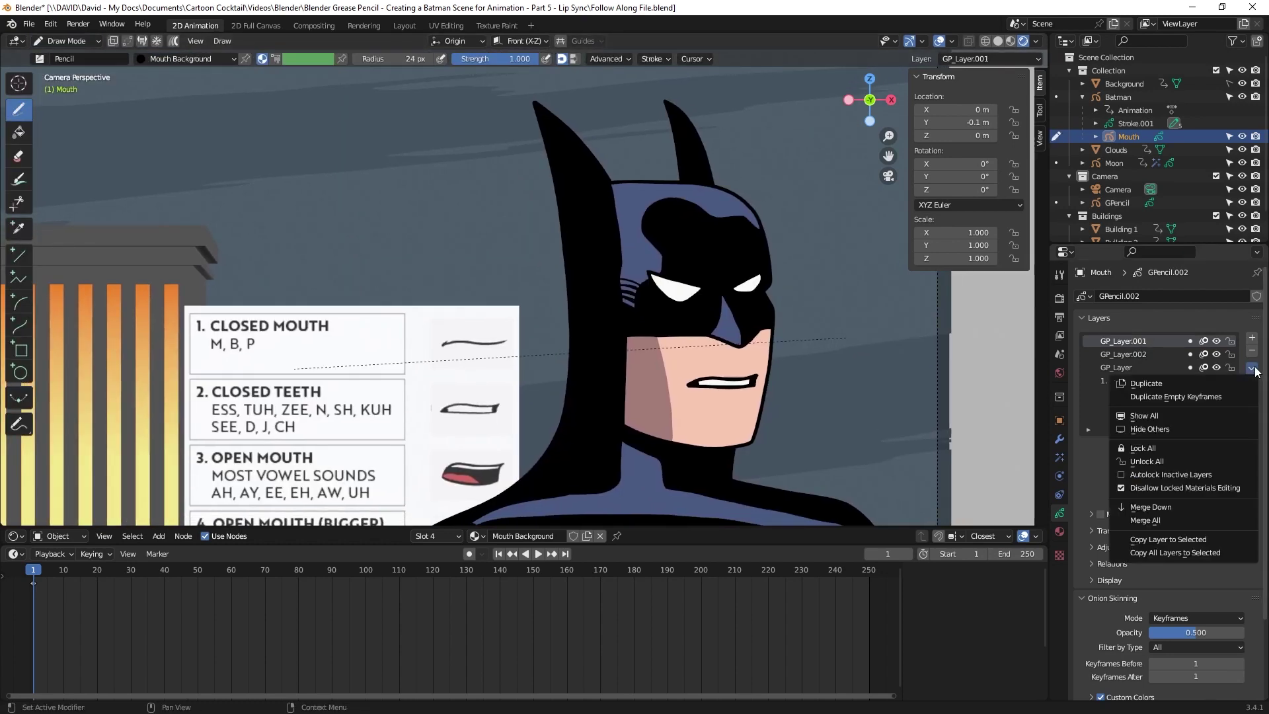
pyautogui.click(1144, 507)
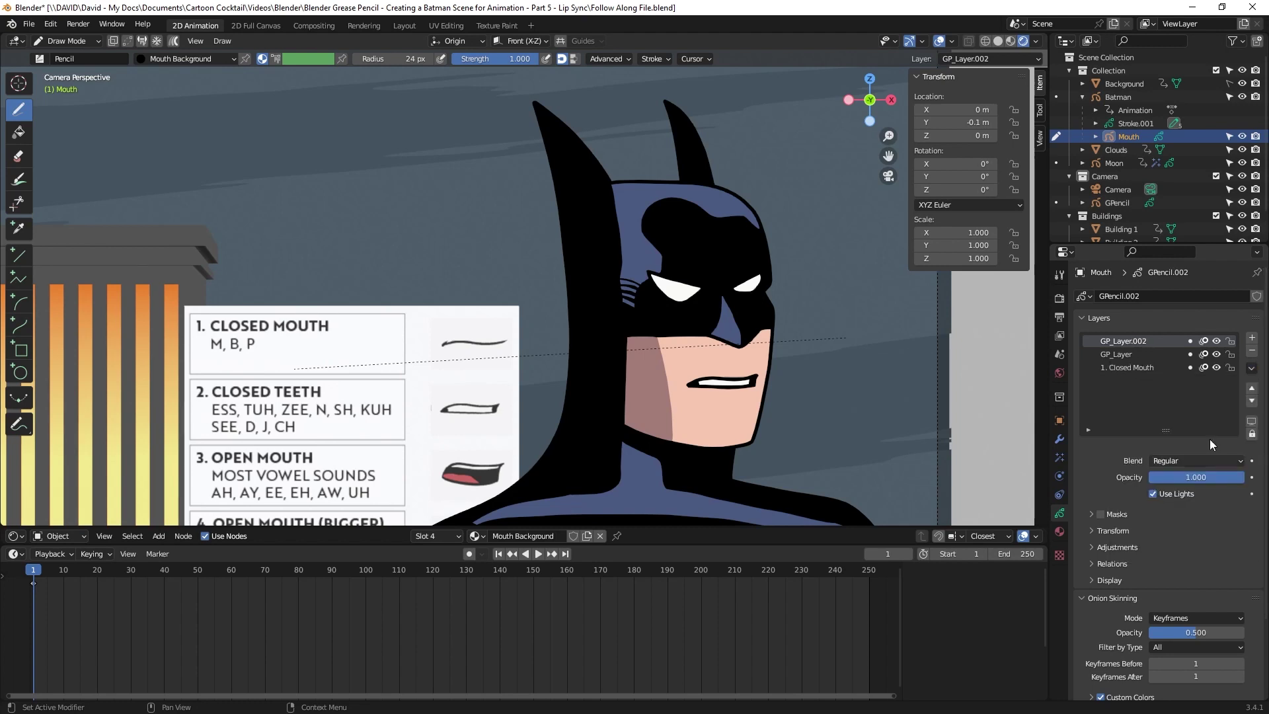
pyautogui.click(1252, 368)
pyautogui.click(1148, 506)
# Rename the merged layer as 2. Closed Teeth and move it below the 1. Closed Mouth layer.
pyautogui.doubleClick(1130, 343)
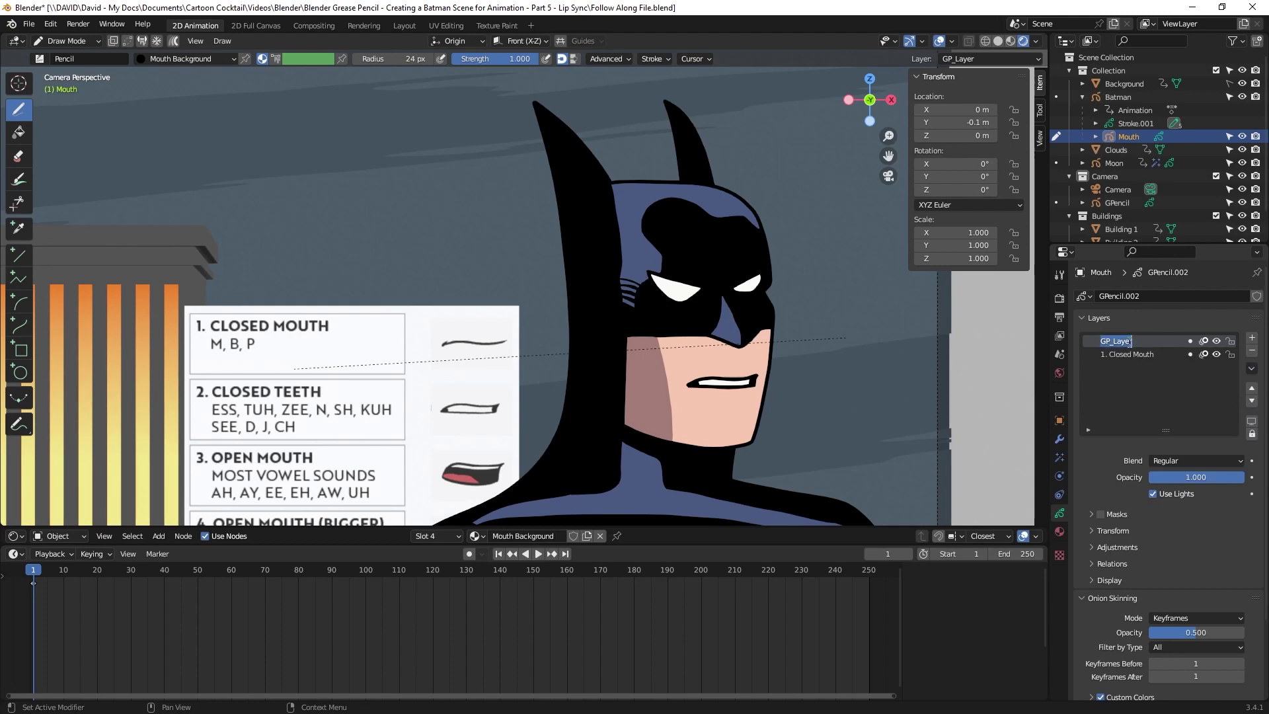
pyautogui.write('2. Closed Teeth')
pyautogui.press('Return')
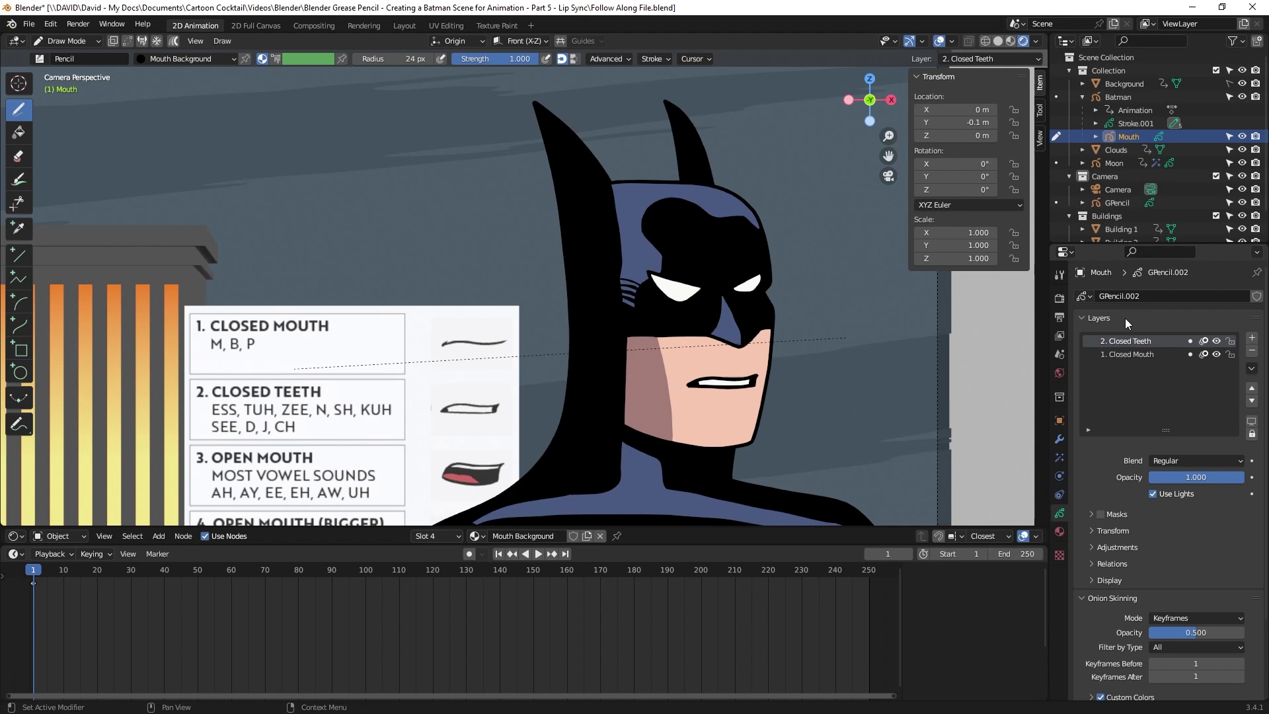
pyautogui.click(1252, 401)
# Enlarge the Outliner, switch to Object Mode and move the mouth chart up to about X 0.57 m, Z -0.67 m.
pyautogui.moveTo(1212, 245); pyautogui.dragTo(1212, 320)
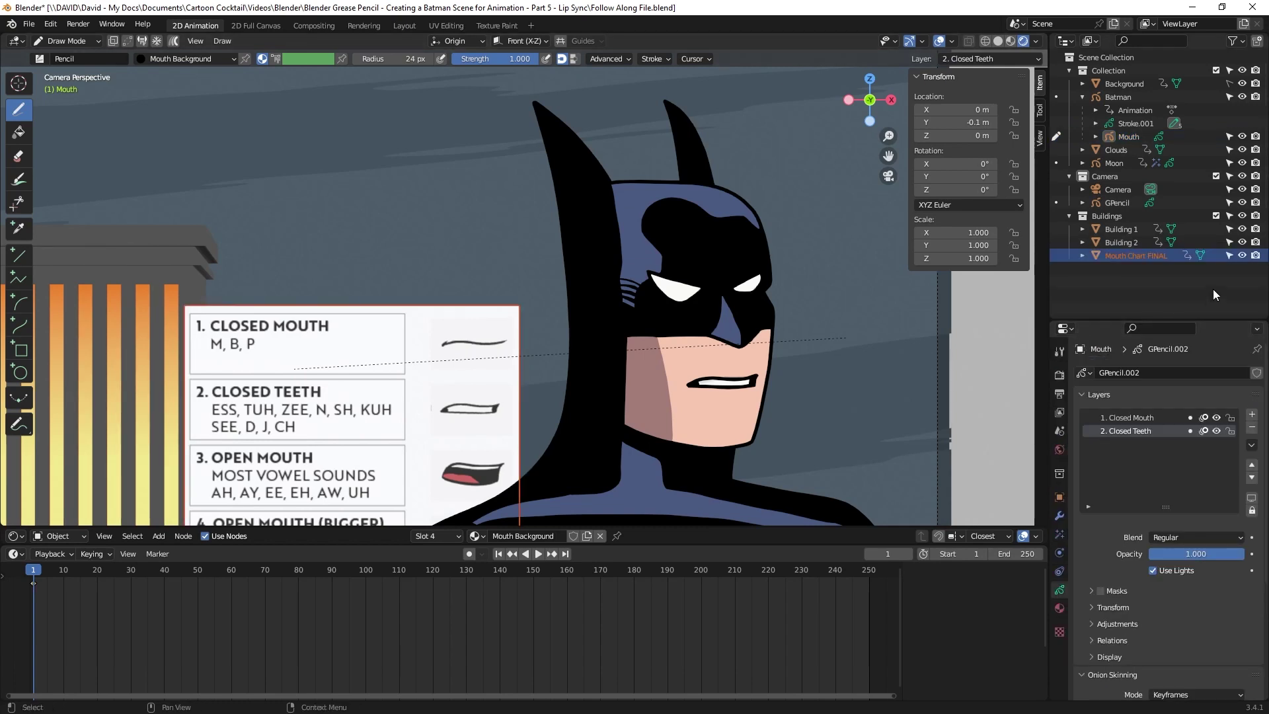
pyautogui.click(1117, 150)
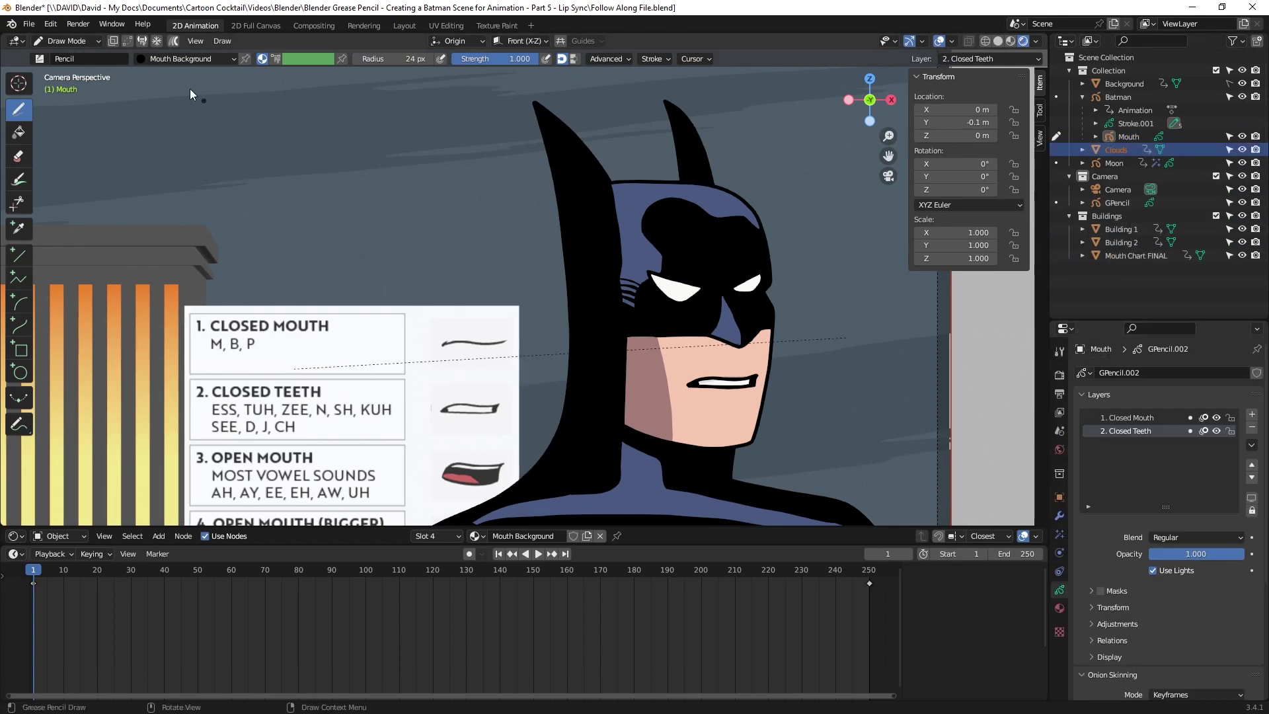
pyautogui.click(84, 41)
pyautogui.click(66, 58)
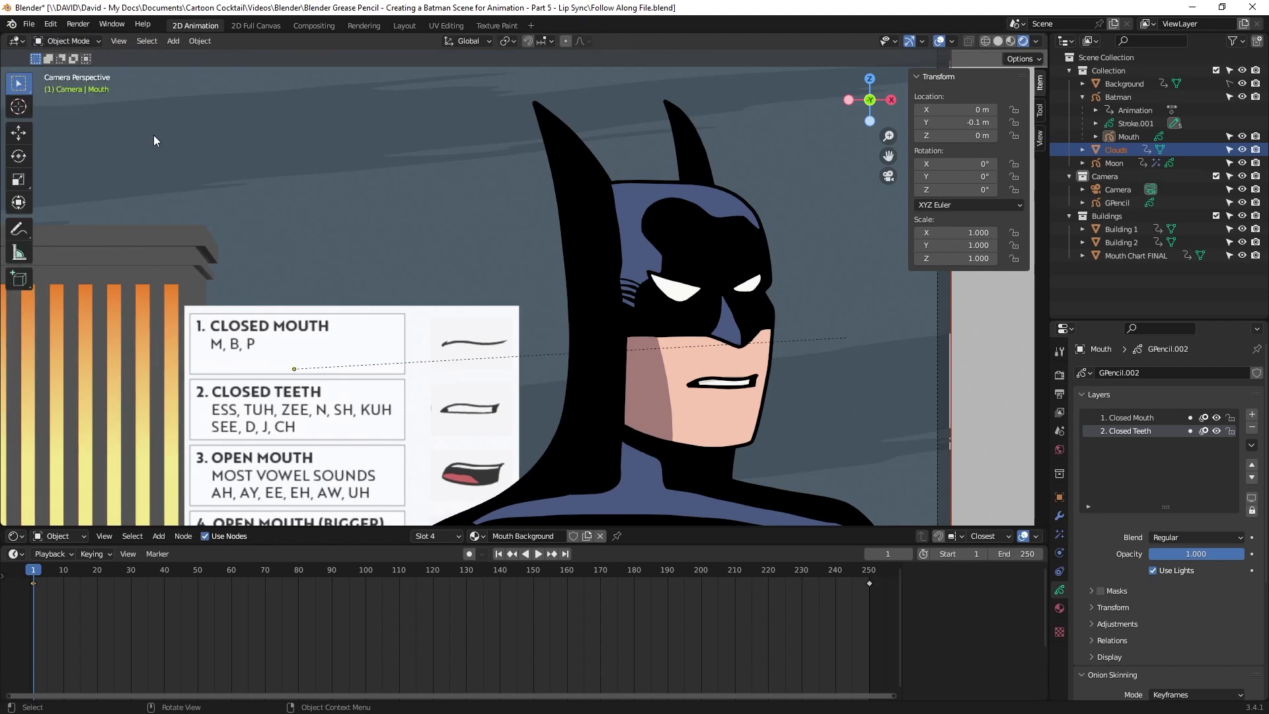
pyautogui.click(413, 437)
pyautogui.press('g')
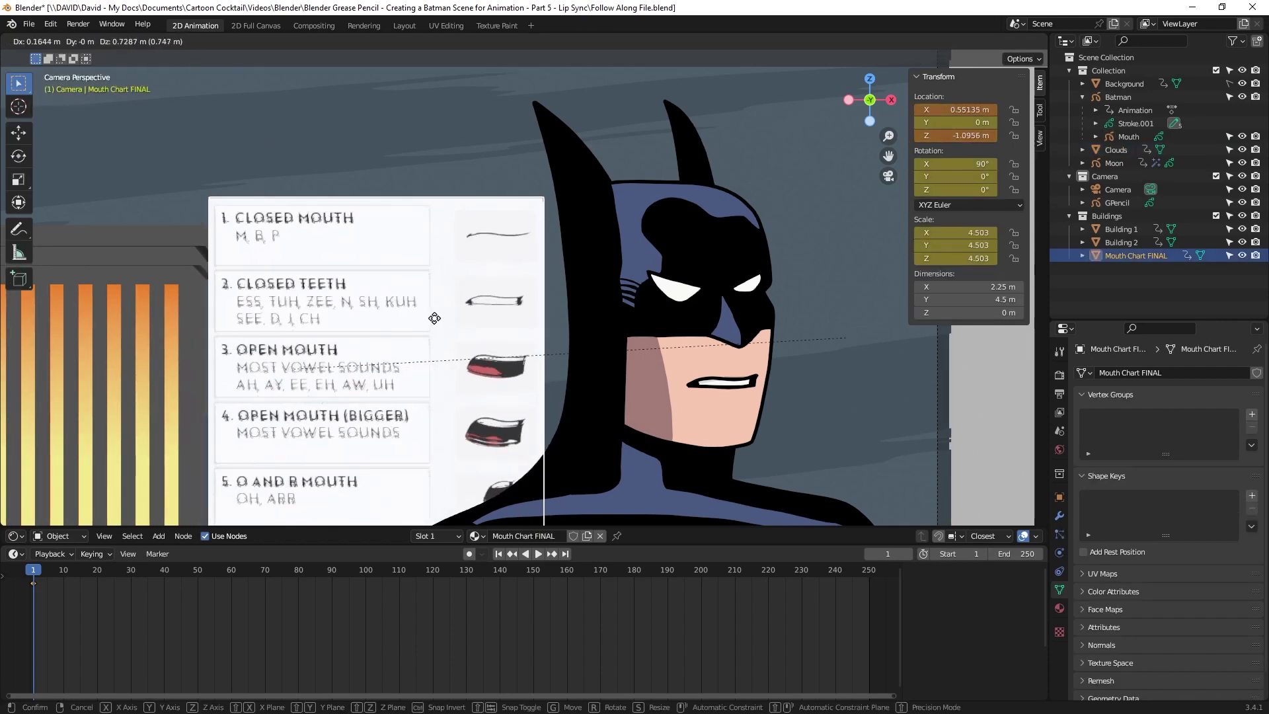
pyautogui.click(438, 260)
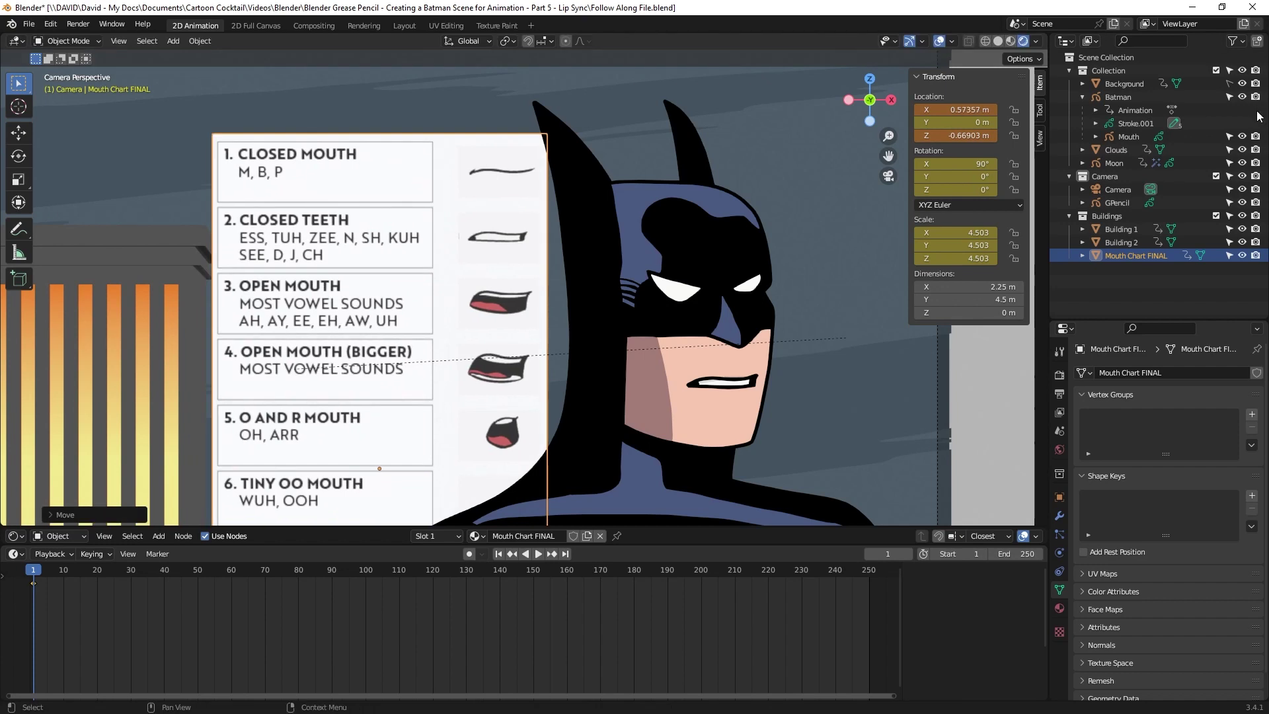
# Select the Mouth object under Batman and return it to Draw Mode for the open mouth shape.
pyautogui.click(1128, 137)
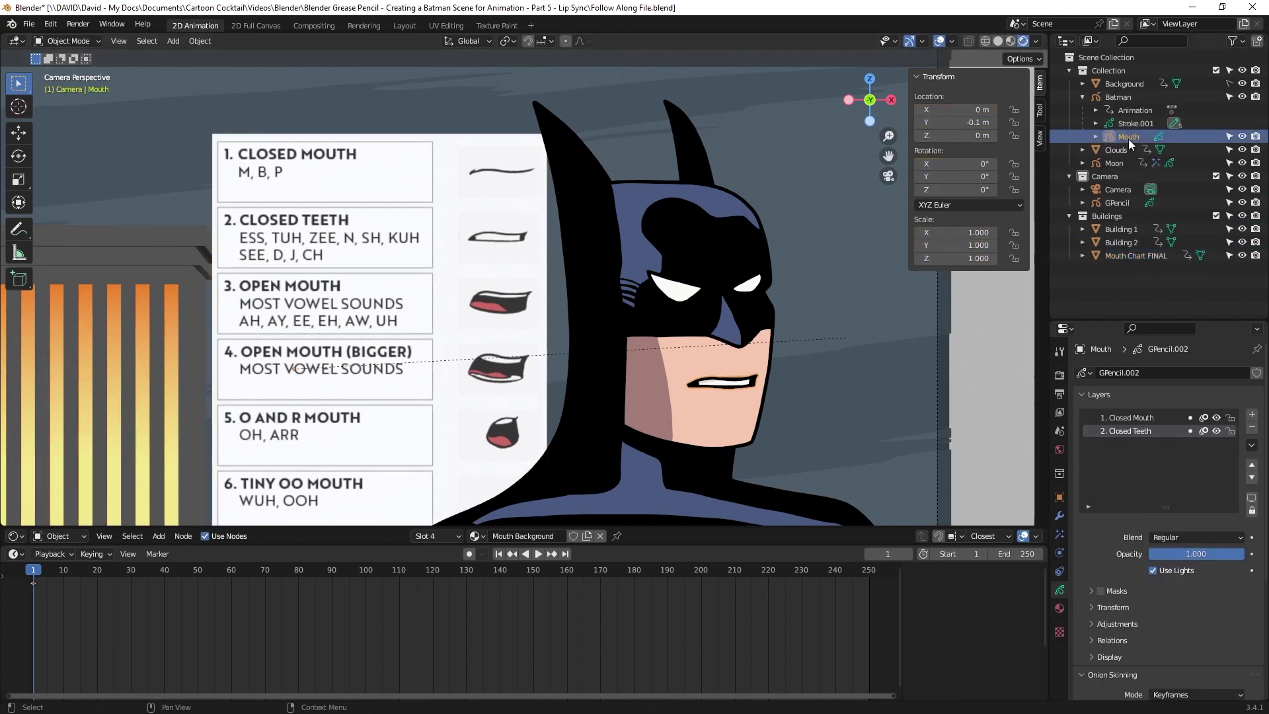
pyautogui.click(60, 43)
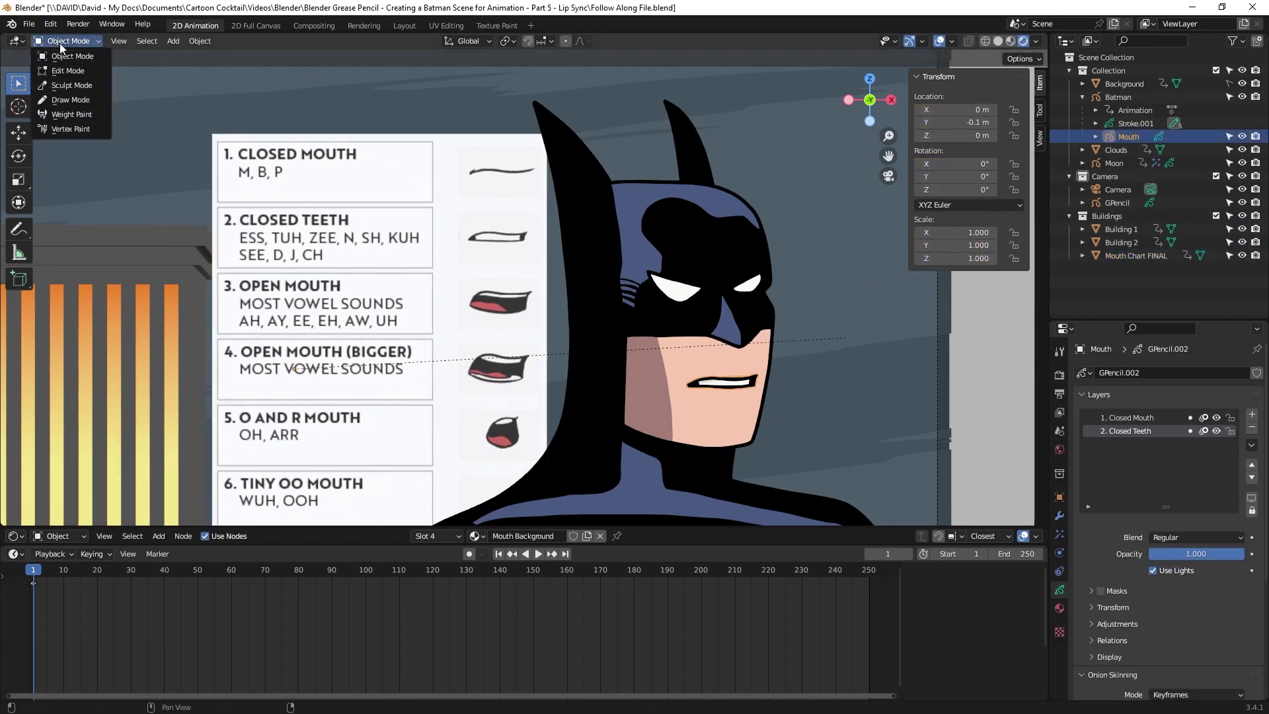
pyautogui.click(69, 99)
pyautogui.scroll(3, 75, 97)
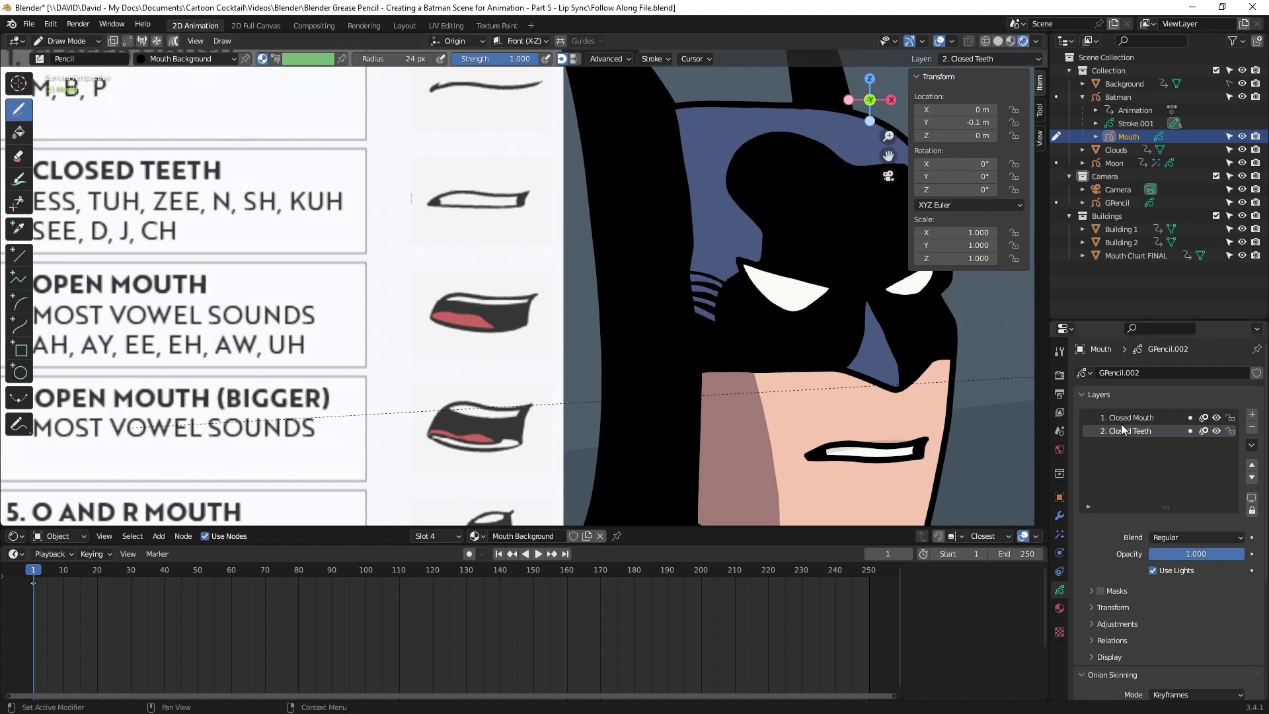
# Add four new layers to the Mouth object between 1. Closed Mouth and 2. Closed Teeth.
pyautogui.click(1252, 419)
pyautogui.click(1252, 419)
pyautogui.click(1252, 419)
pyautogui.click(1252, 419)
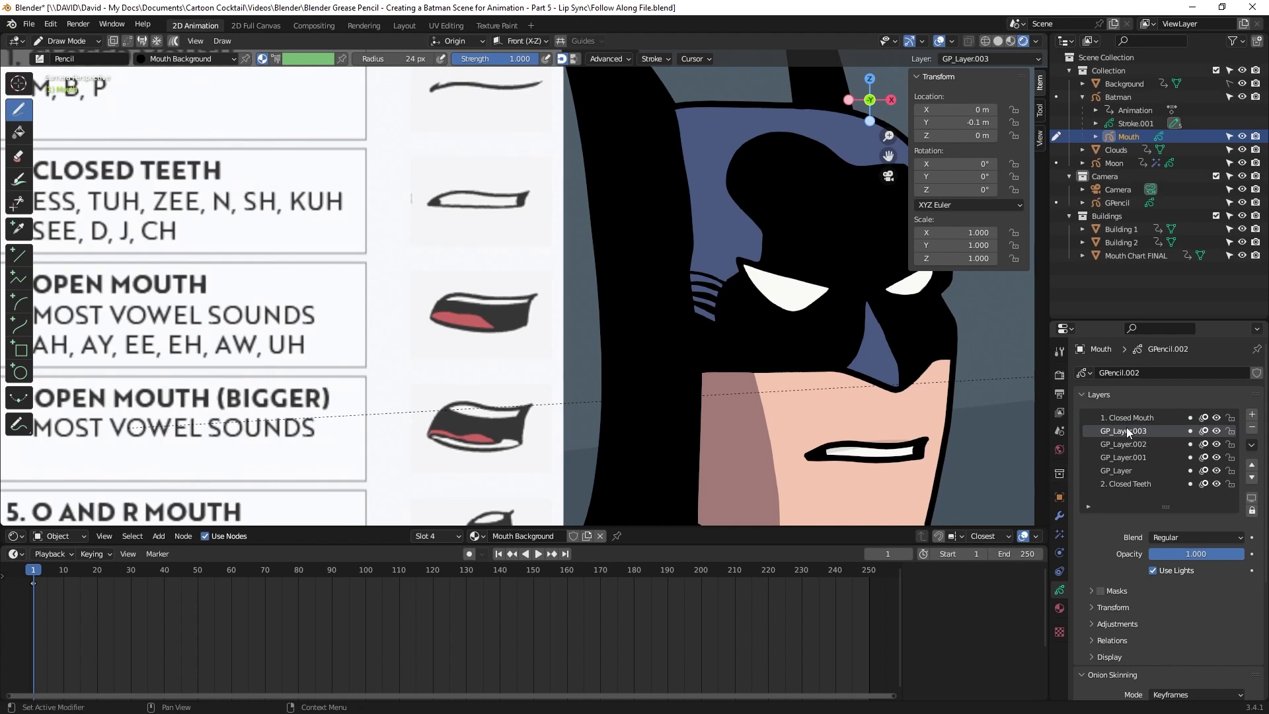
# Fade the 2. Closed Teeth layer to 0.340 opacity and hide the 1. Closed Mouth layer.
pyautogui.click(1126, 484)
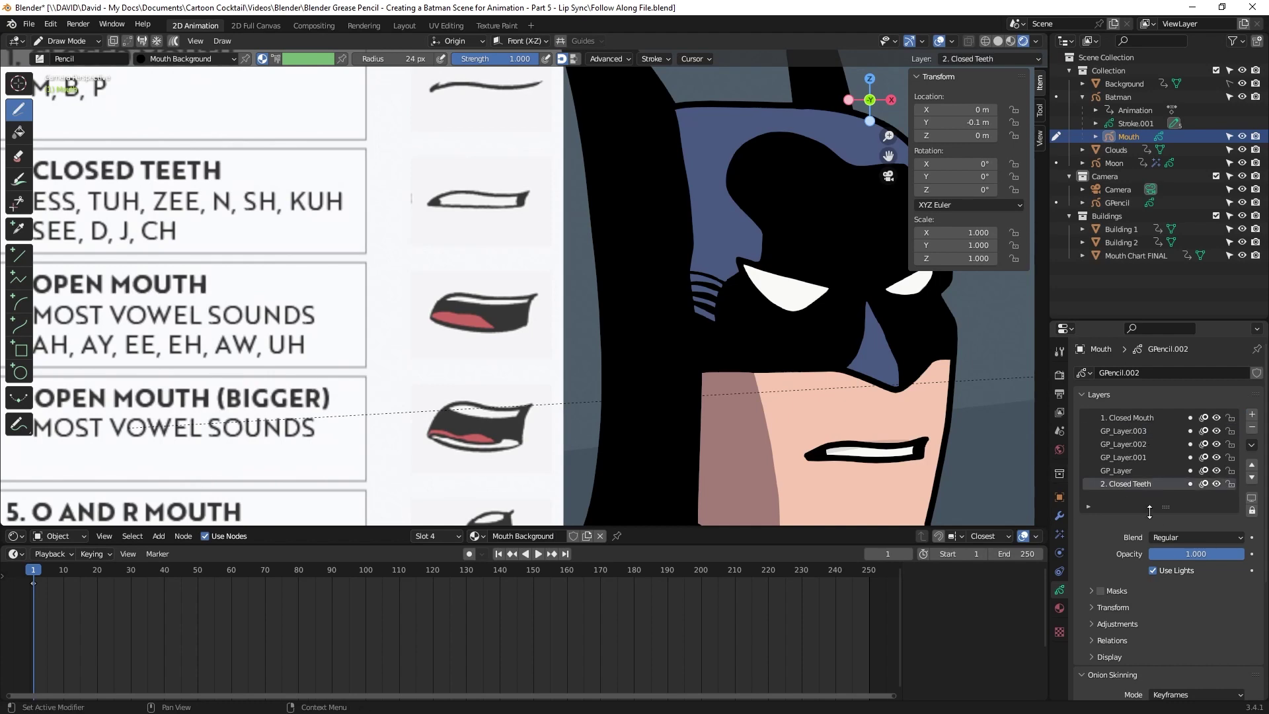
pyautogui.moveTo(1208, 553); pyautogui.dragTo(1142, 554)
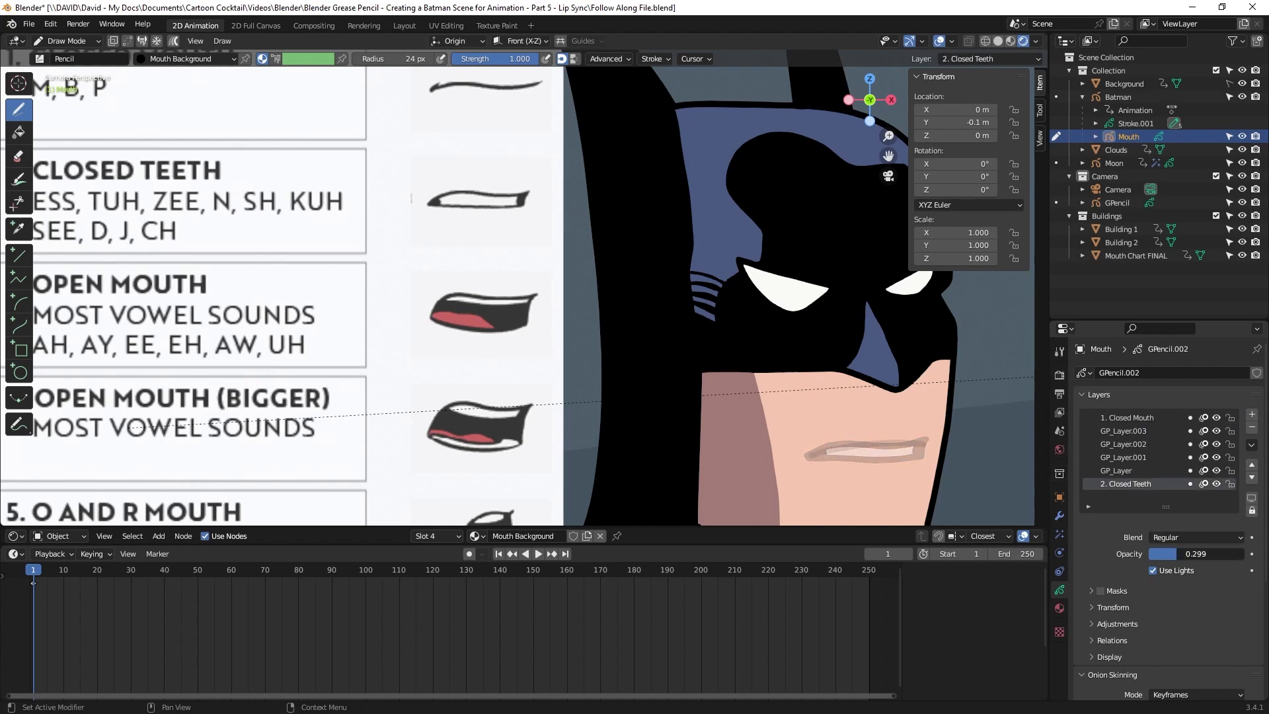
pyautogui.click(1217, 418)
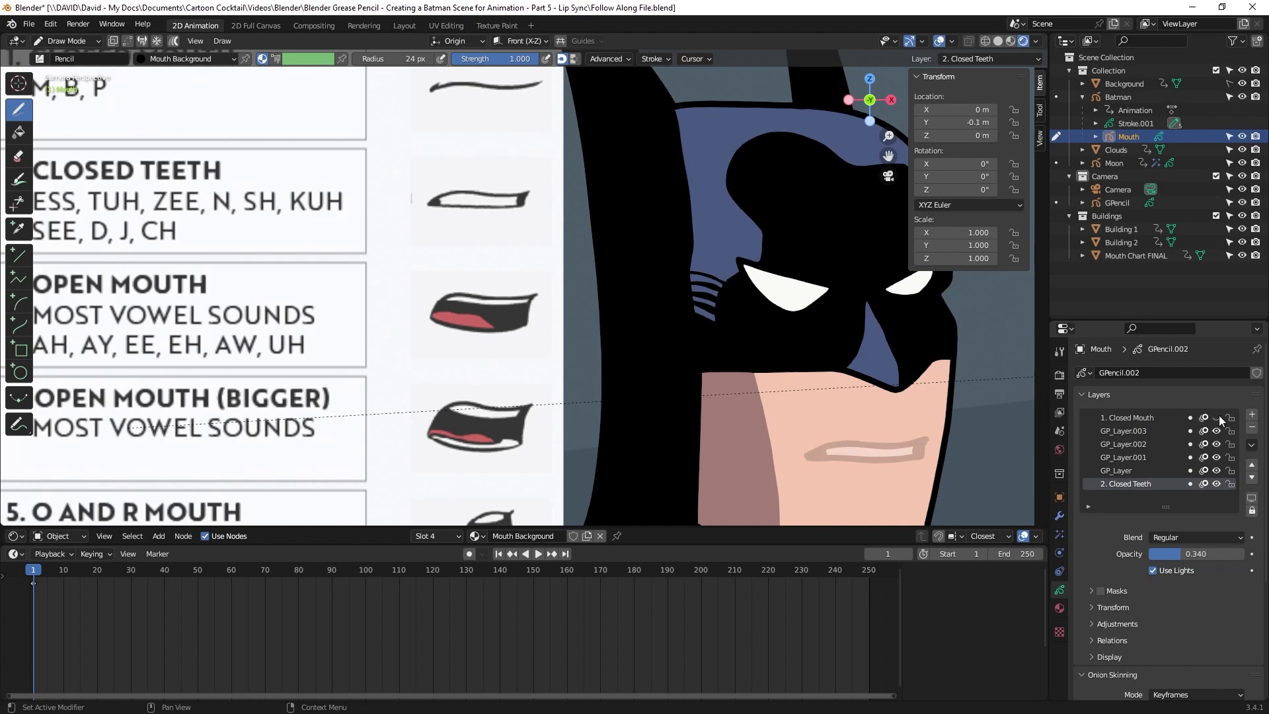
# Draw the open mouth outline on layer GP_Layer.003 with the Lines material, using the faded closed teeth as a guide.
pyautogui.scroll(3, 681, 371)
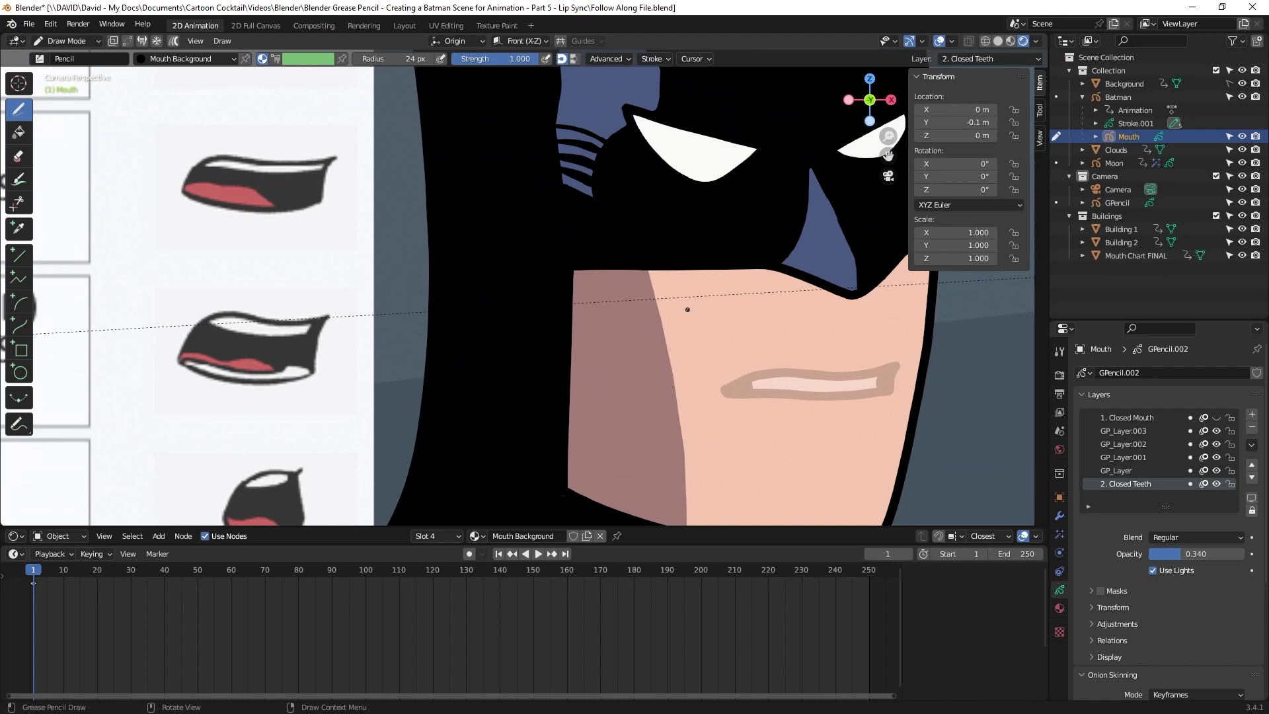
pyautogui.click(1059, 608)
pyautogui.click(1109, 375)
pyautogui.click(1060, 590)
pyautogui.click(1123, 430)
pyautogui.moveTo(732, 390)
pyautogui.mouseDown()
pyautogui.moveTo(801, 364)
pyautogui.moveTo(884, 390)
pyautogui.moveTo(877, 421)
pyautogui.mouseUp()
pyautogui.moveTo(727, 396)
pyautogui.mouseDown()
pyautogui.moveTo(770, 424)
pyautogui.moveTo(879, 422)
pyautogui.mouseUp()
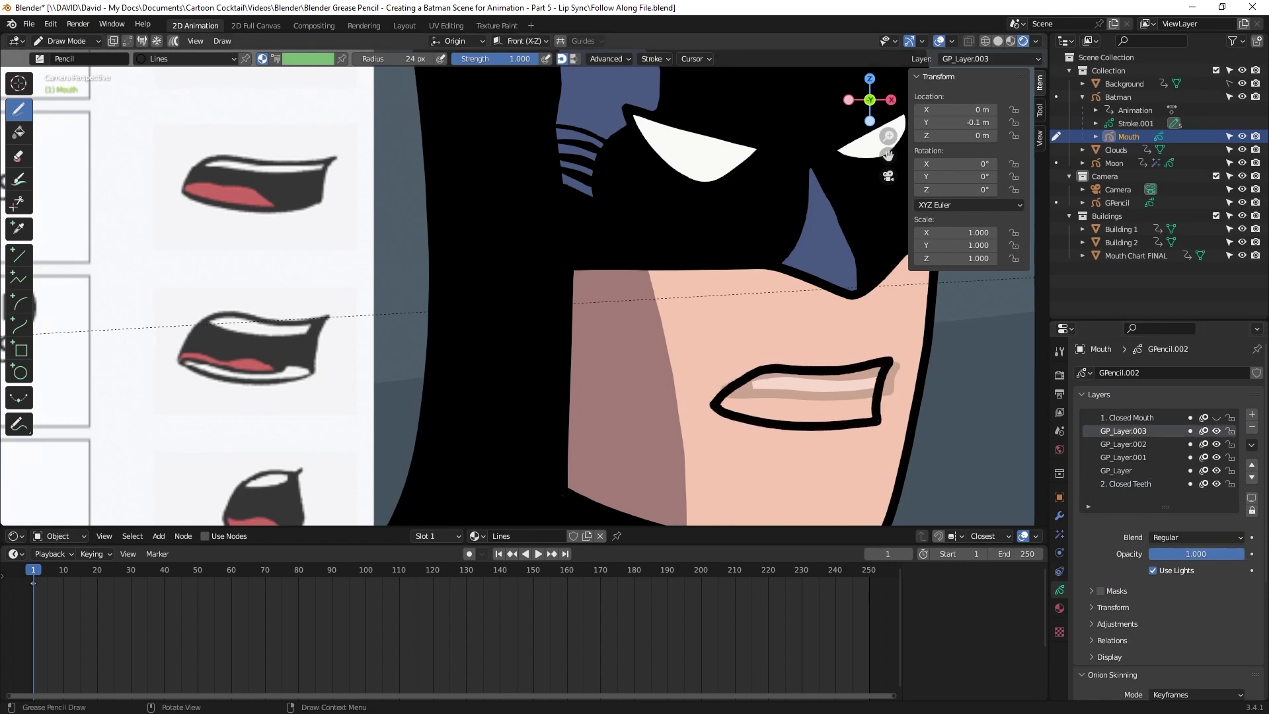
# Draw the upper teeth of the open mouth on layer GP_Layer.002 with the Teeth material.
pyautogui.click(1154, 443)
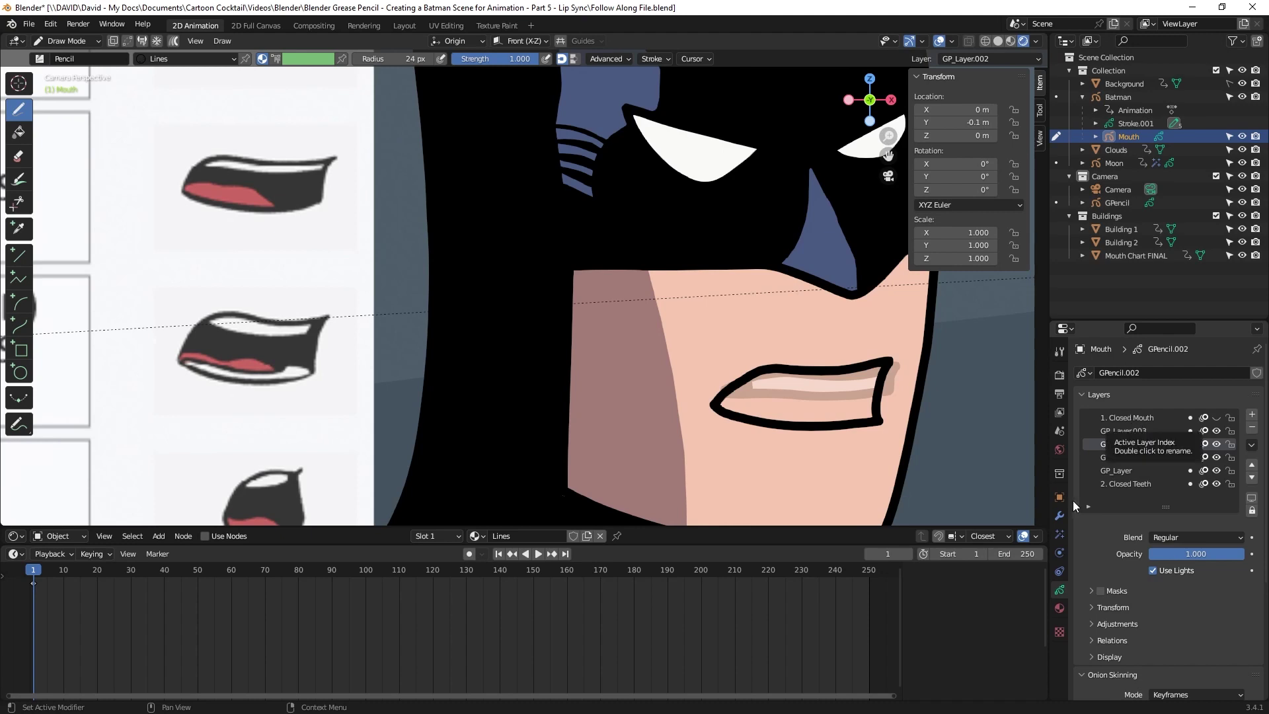
pyautogui.click(1059, 607)
pyautogui.click(1109, 390)
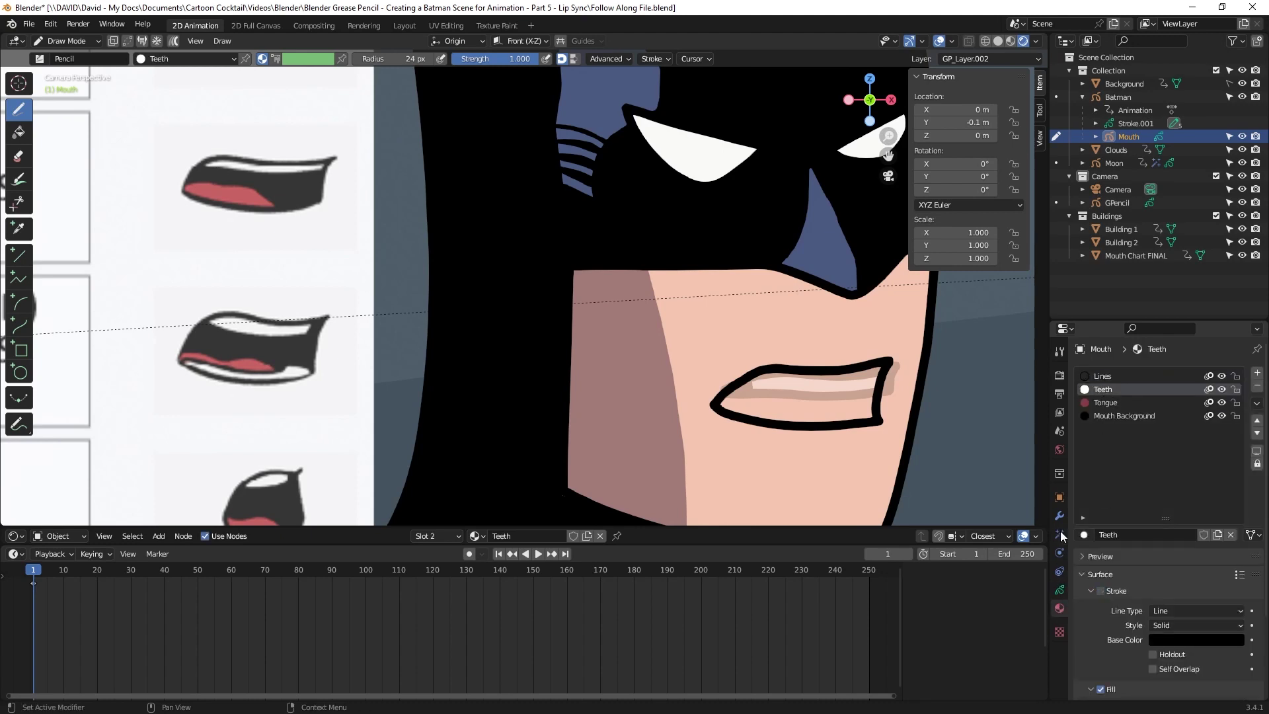
pyautogui.click(1060, 590)
pyautogui.moveTo(875, 375); pyautogui.dragTo(750, 382)
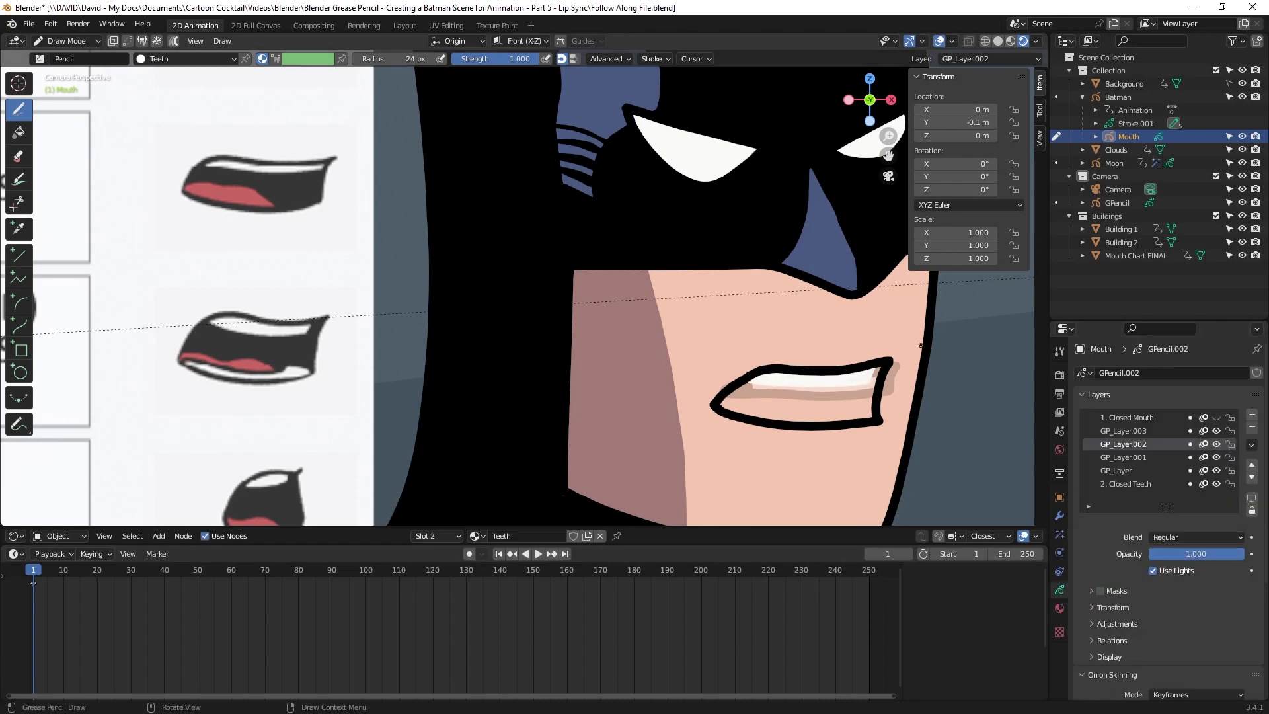
# Draw the tongue in the lower part of the open mouth on layer GP_Layer.001 with the Tongue material.
pyautogui.click(1141, 458)
pyautogui.click(1060, 608)
pyautogui.click(1110, 402)
pyautogui.click(1060, 593)
pyautogui.moveTo(842, 401)
pyautogui.mouseDown()
pyautogui.moveTo(760, 422)
pyautogui.moveTo(719, 404)
pyautogui.moveTo(840, 401)
pyautogui.mouseUp()
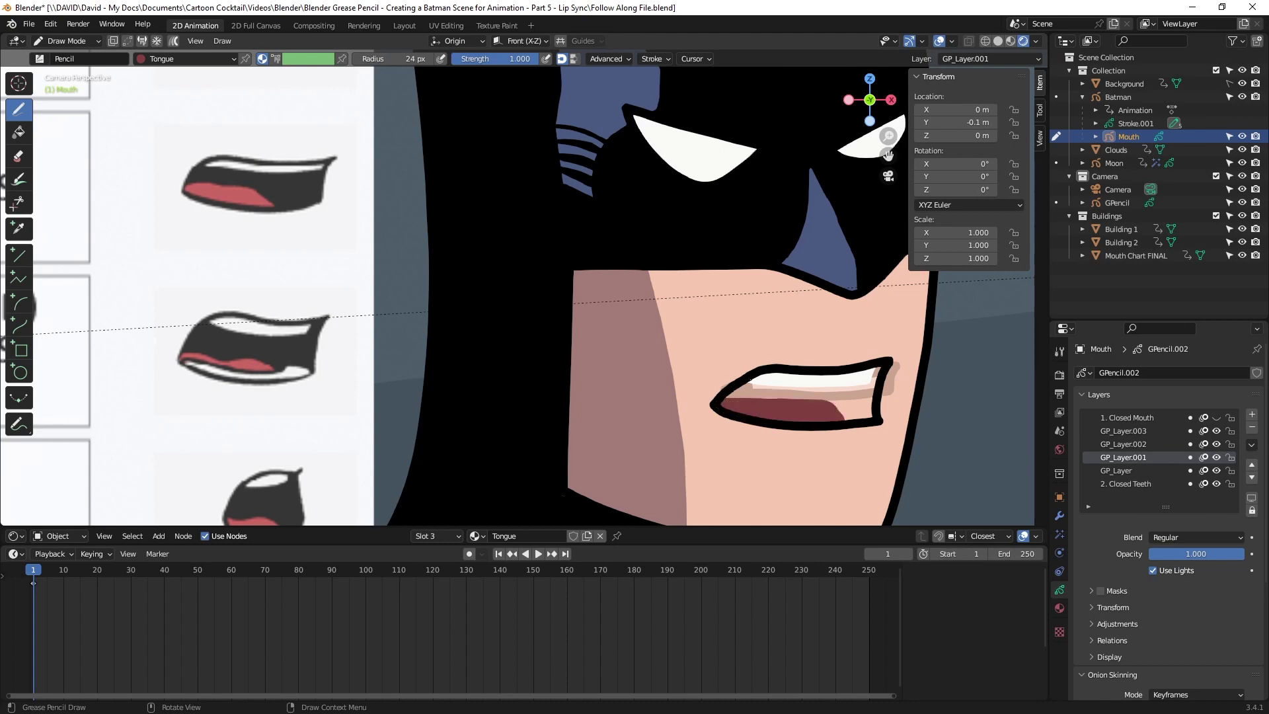
# Fill the inside of the open mouth on layer GP_Layer with the Mouth Background material.
pyautogui.click(1127, 470)
pyautogui.click(1060, 608)
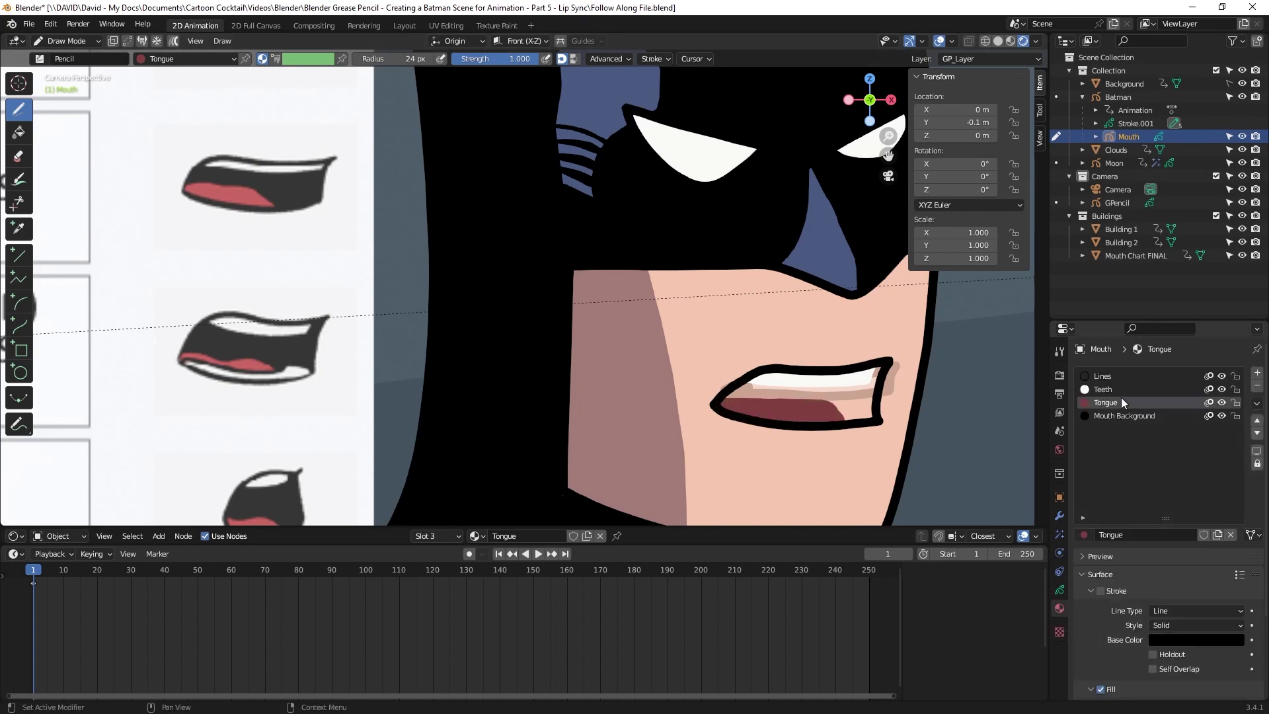
pyautogui.click(1123, 415)
pyautogui.moveTo(727, 397)
pyautogui.mouseDown()
pyautogui.moveTo(882, 370)
pyautogui.moveTo(720, 423)
pyautogui.moveTo(723, 385)
pyautogui.mouseUp()
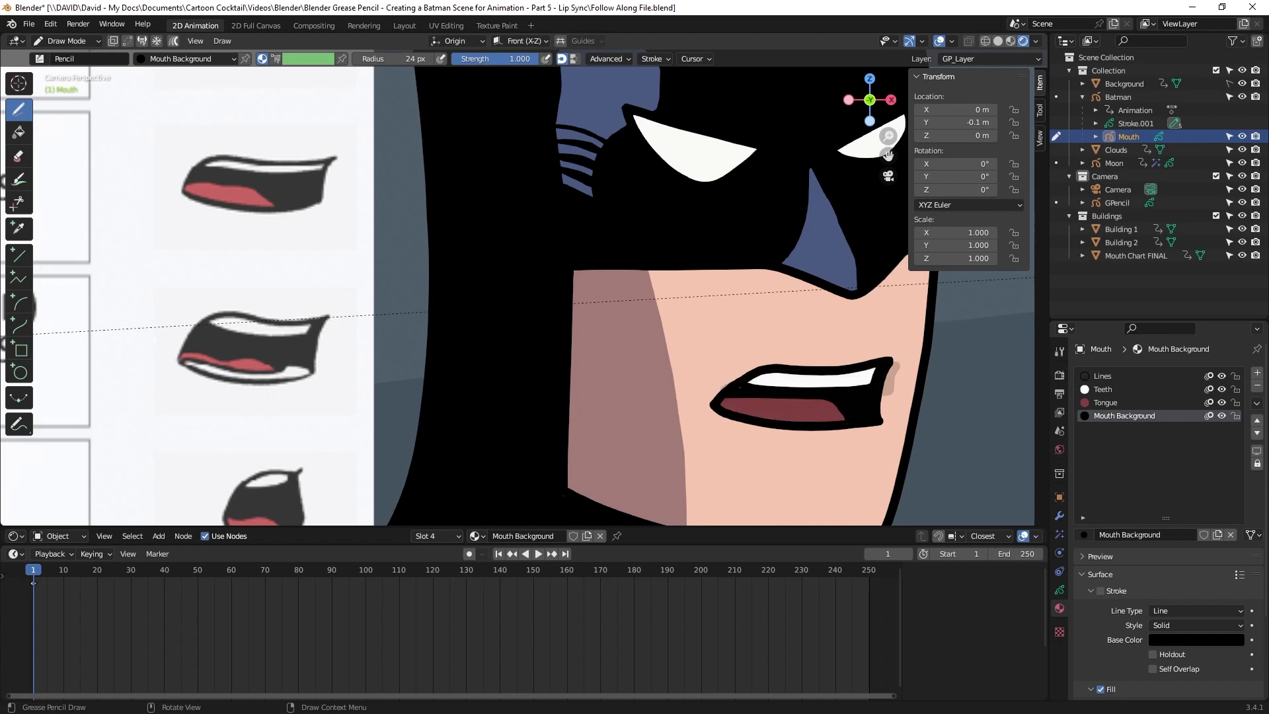
# Merge the open mouth's outline, teeth and tongue layers down into GP_Layer.
pyautogui.click(1059, 590)
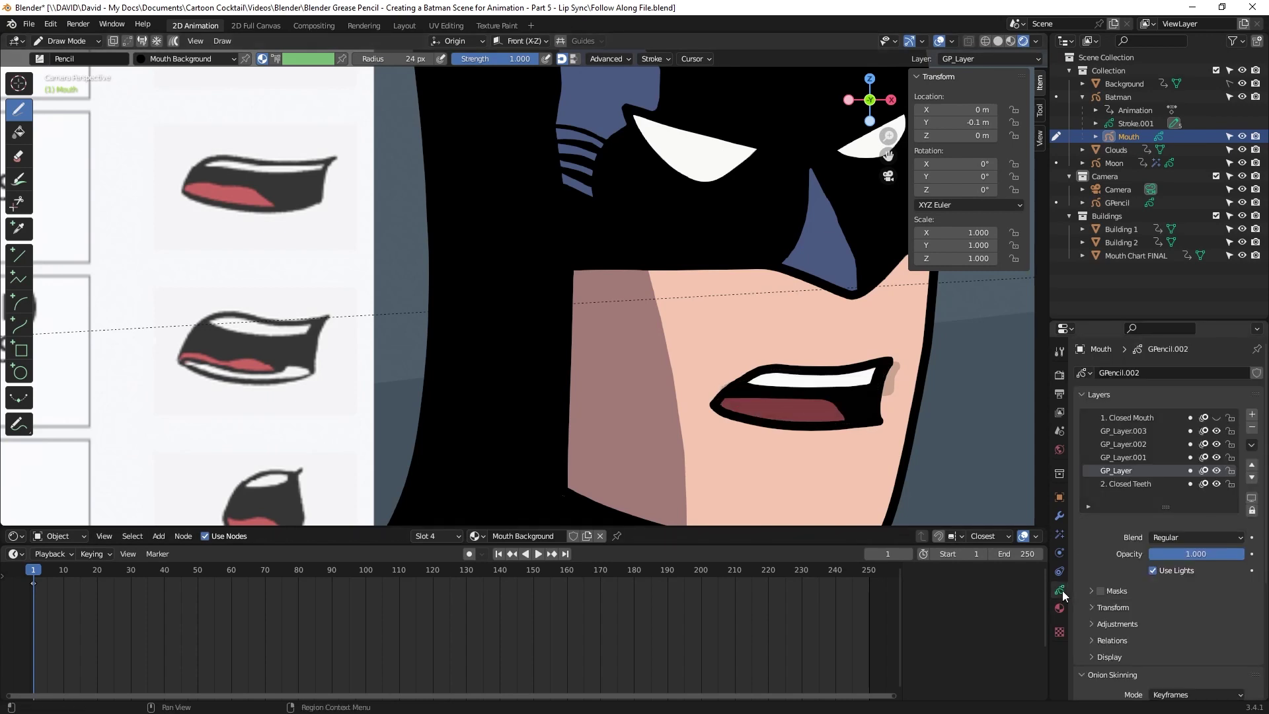
pyautogui.click(1130, 431)
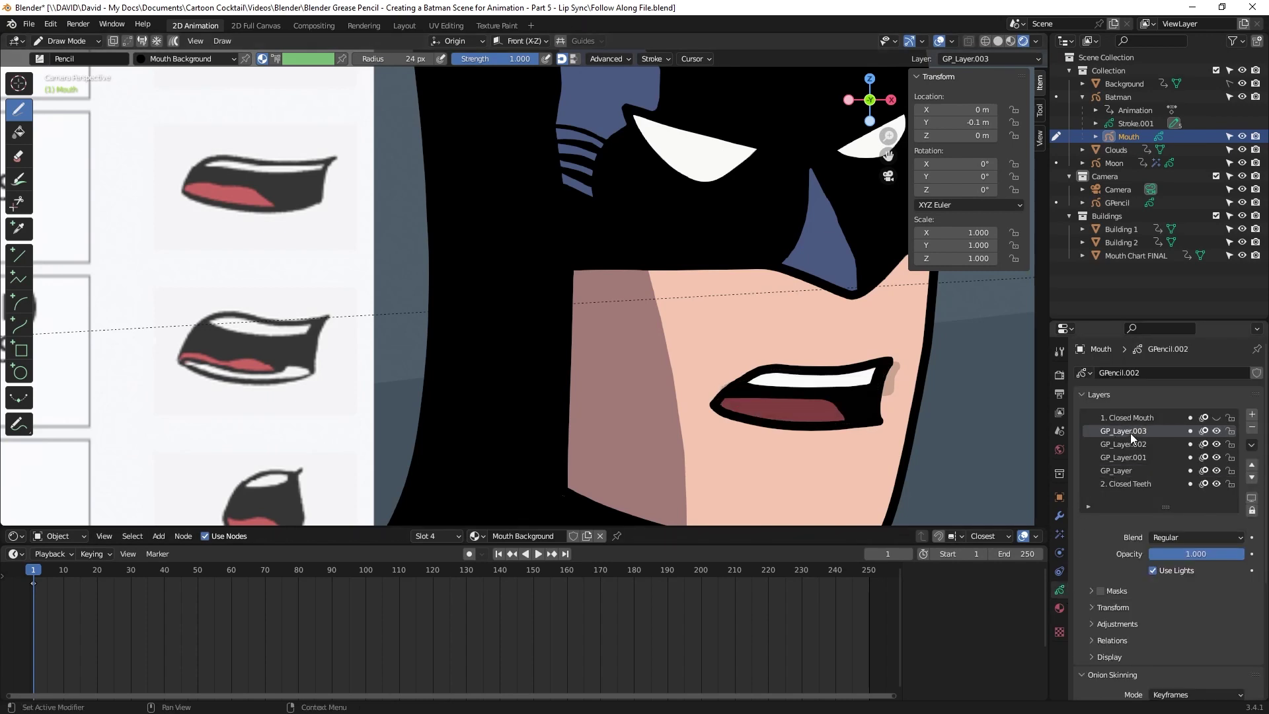
pyautogui.click(1248, 446)
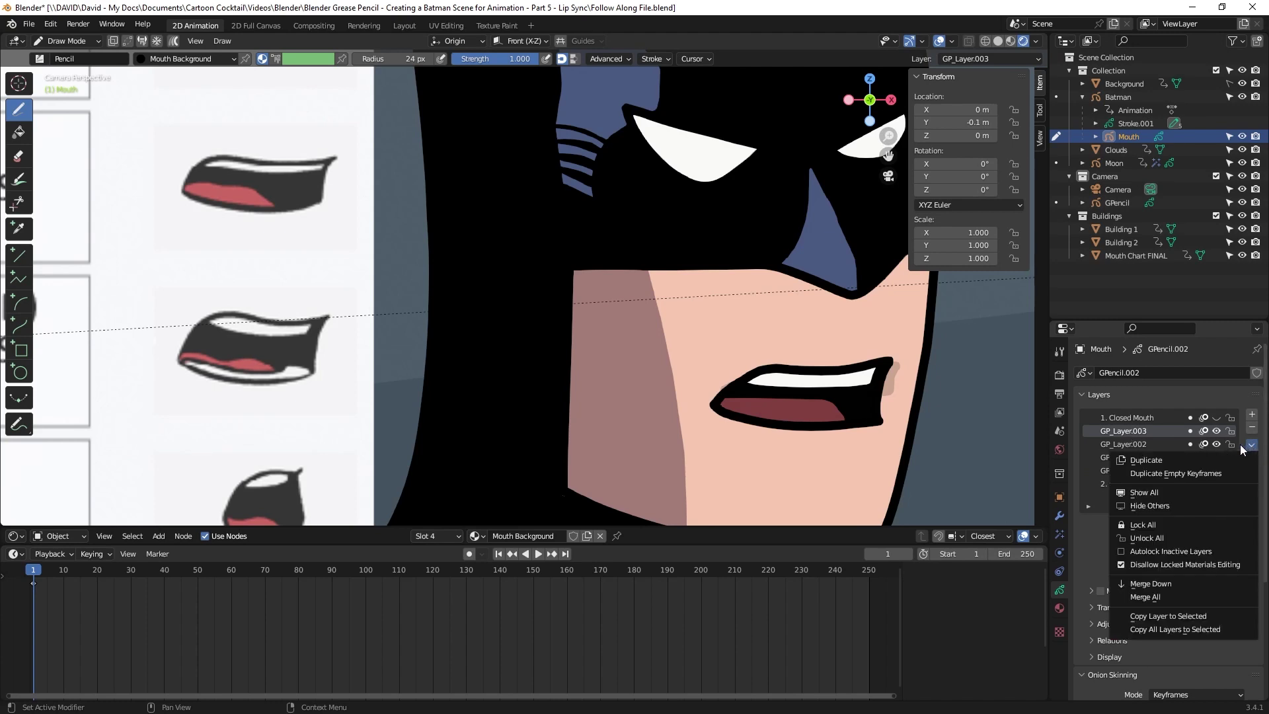
pyautogui.click(1154, 583)
pyautogui.click(1252, 445)
pyautogui.click(1153, 585)
pyautogui.click(1251, 445)
pyautogui.click(1153, 586)
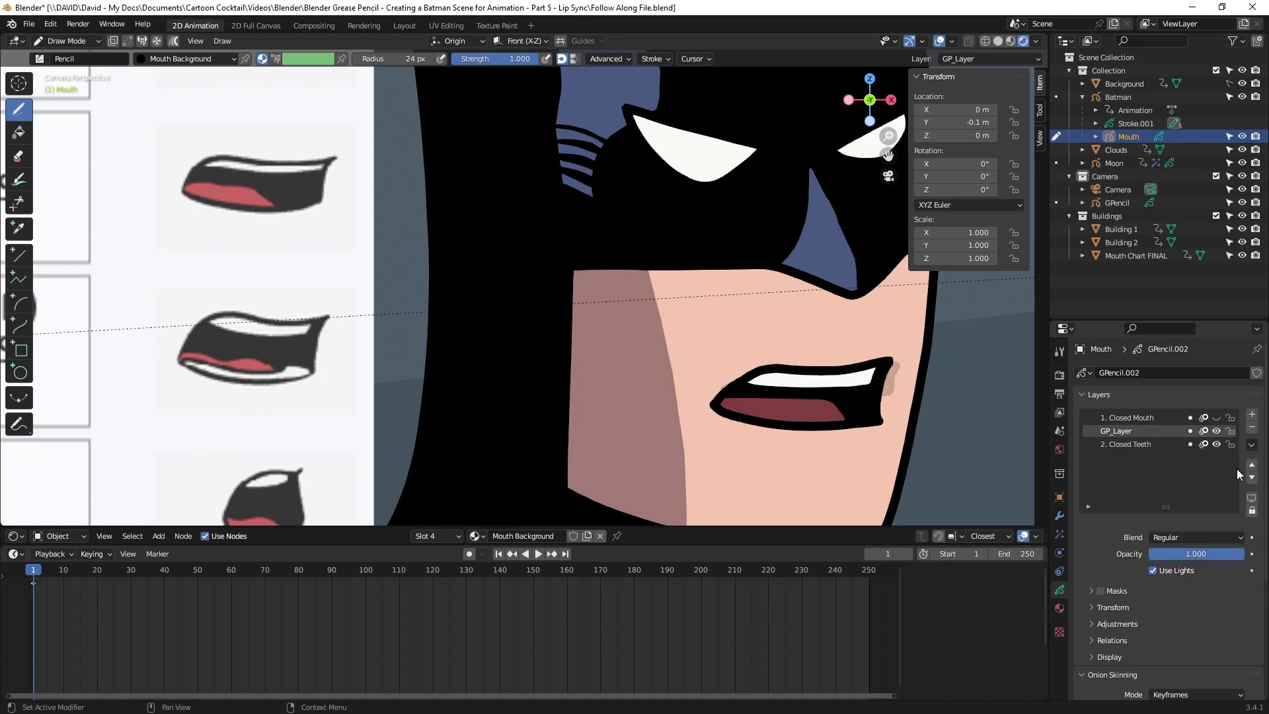
# Rename the merged layer as 3. Open Mouth and move it below the 2. Closed Teeth layer.
pyautogui.doubleClick(1124, 430)
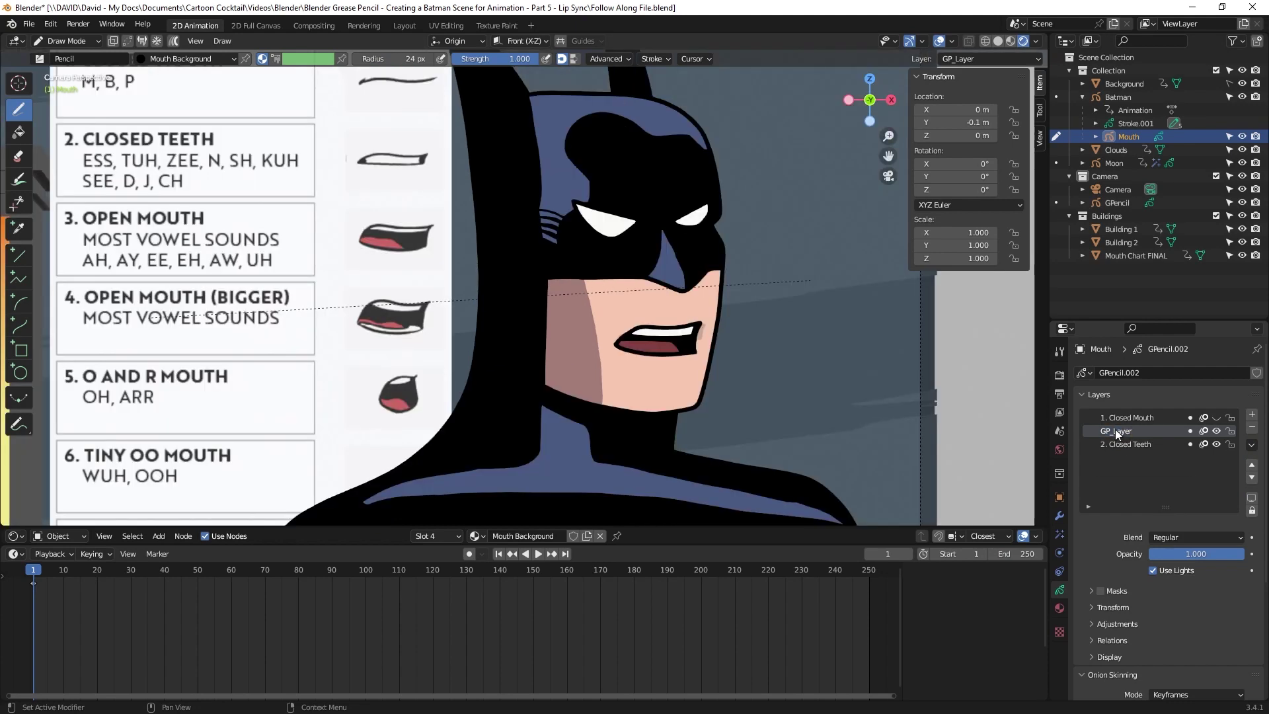
pyautogui.doubleClick(1116, 431)
pyautogui.write('3. Open Mouth')
pyautogui.press('Return')
pyautogui.click(1249, 477)
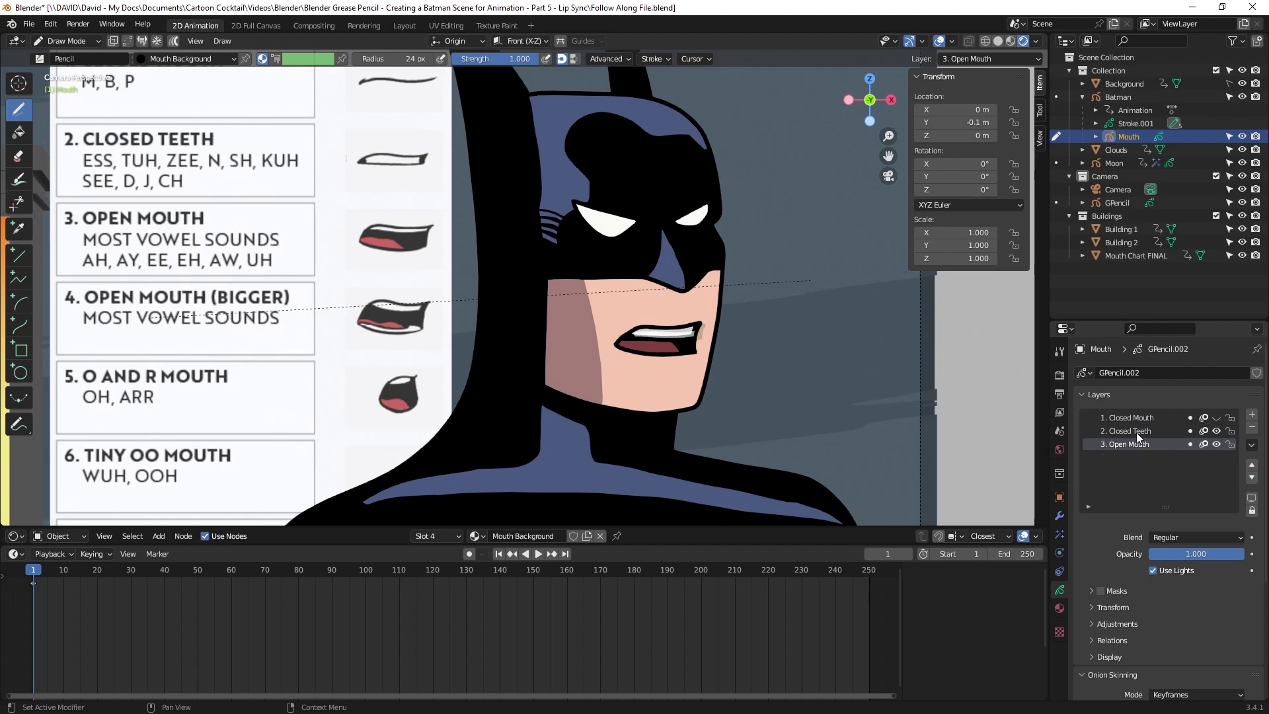
# Hide the 2. Closed Teeth layer and fade the 3. Open Mouth layer to 0.381 opacity.
pyautogui.click(1216, 431)
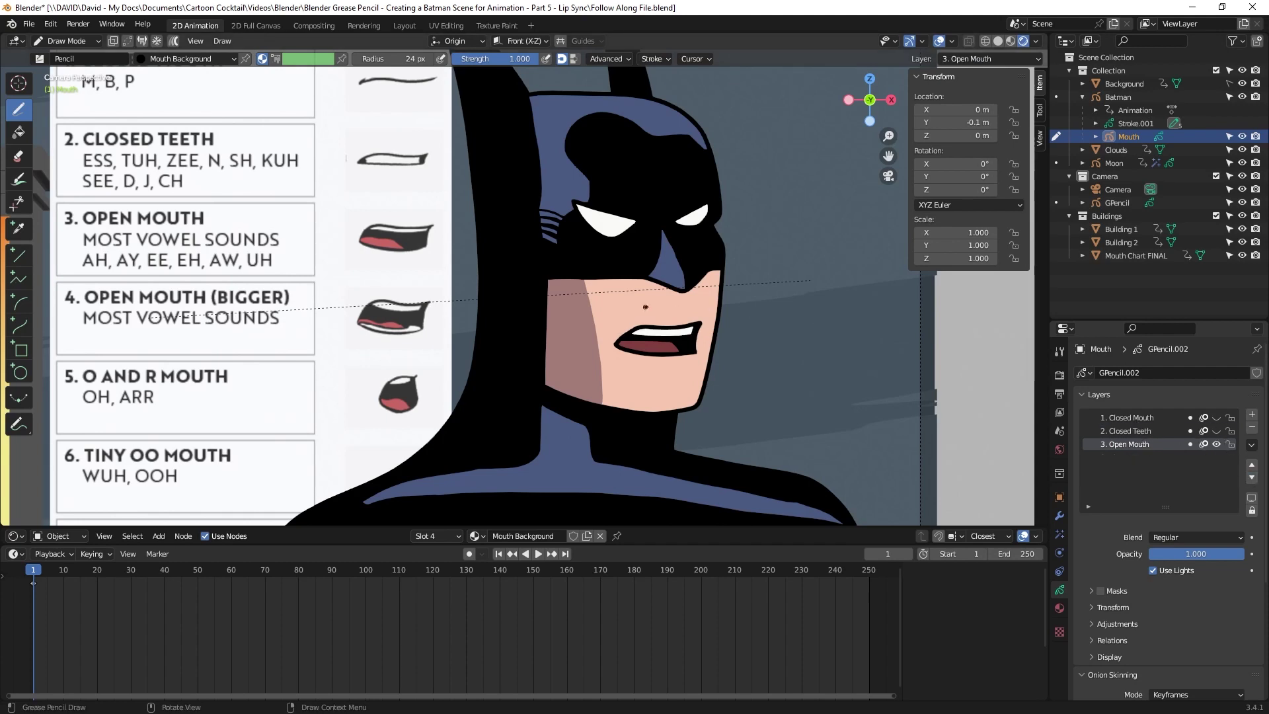
pyautogui.scroll(2, 645, 306)
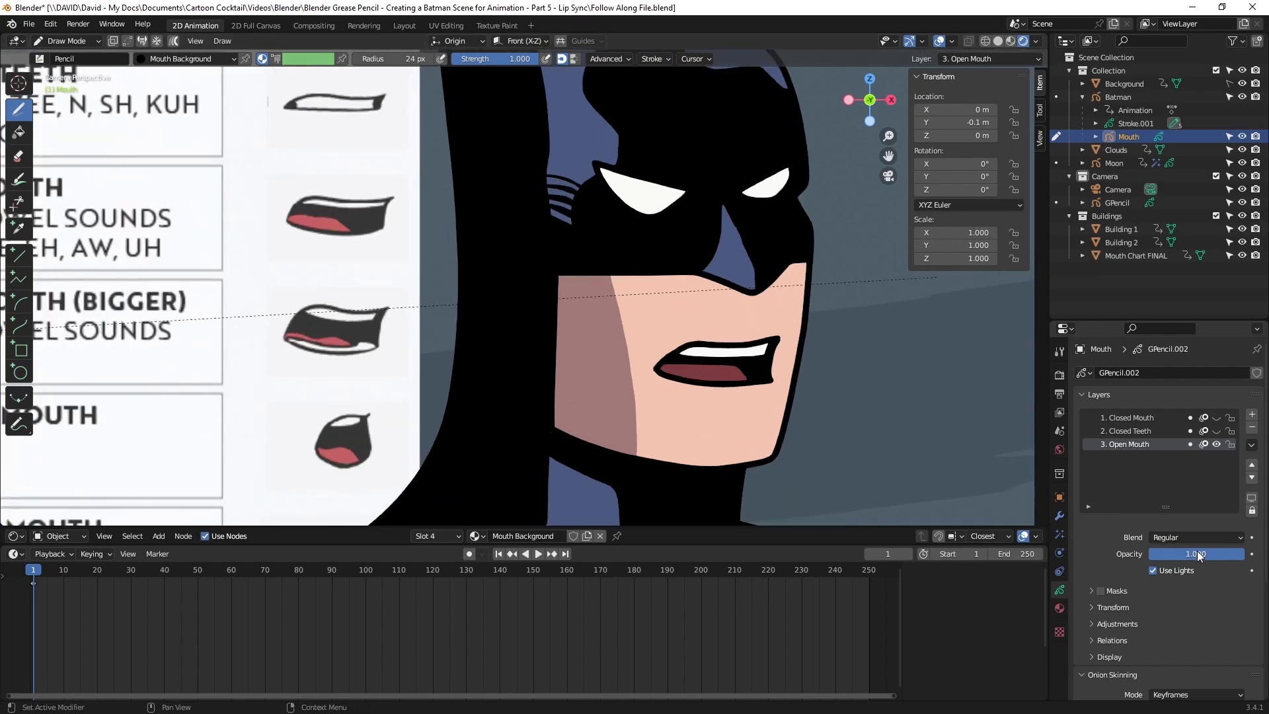
pyautogui.moveTo(1222, 556); pyautogui.dragTo(1165, 556)
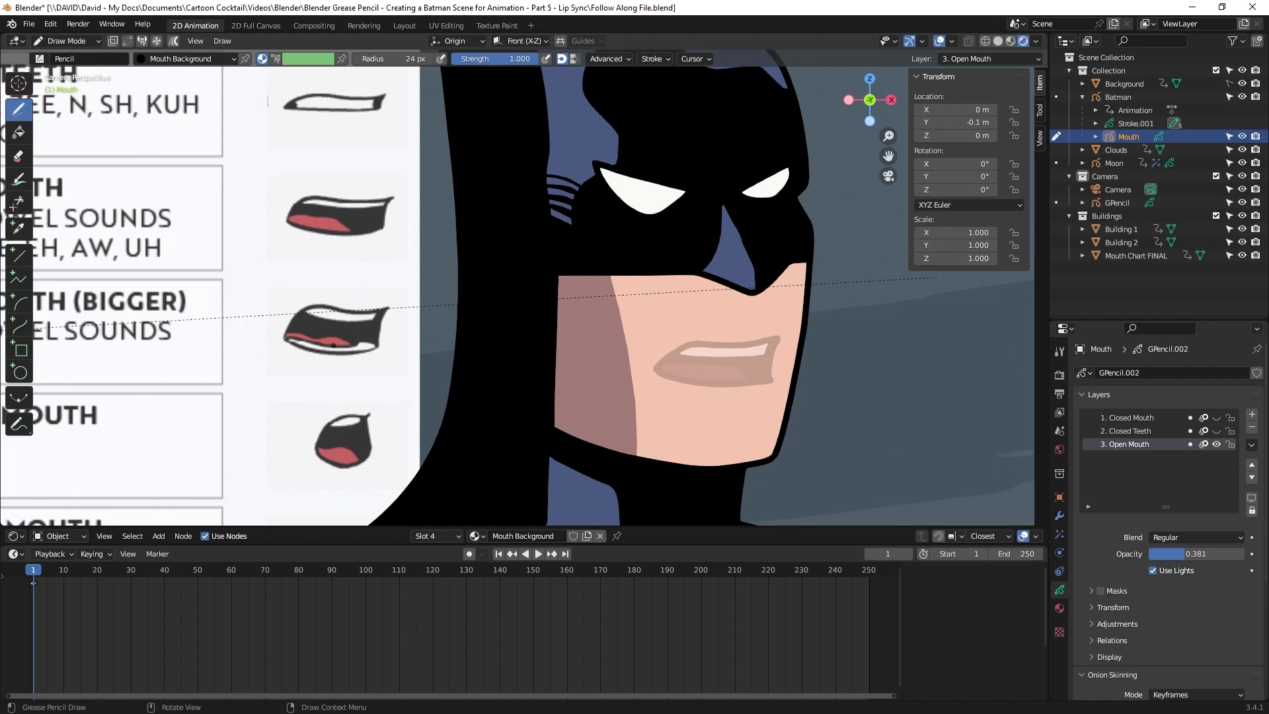
# Add four new layers above 3. Open Mouth and draw the bigger open mouth outline on GP_Layer.003 with the Lines material.
pyautogui.click(1251, 415)
pyautogui.tripleClick(1251, 415)
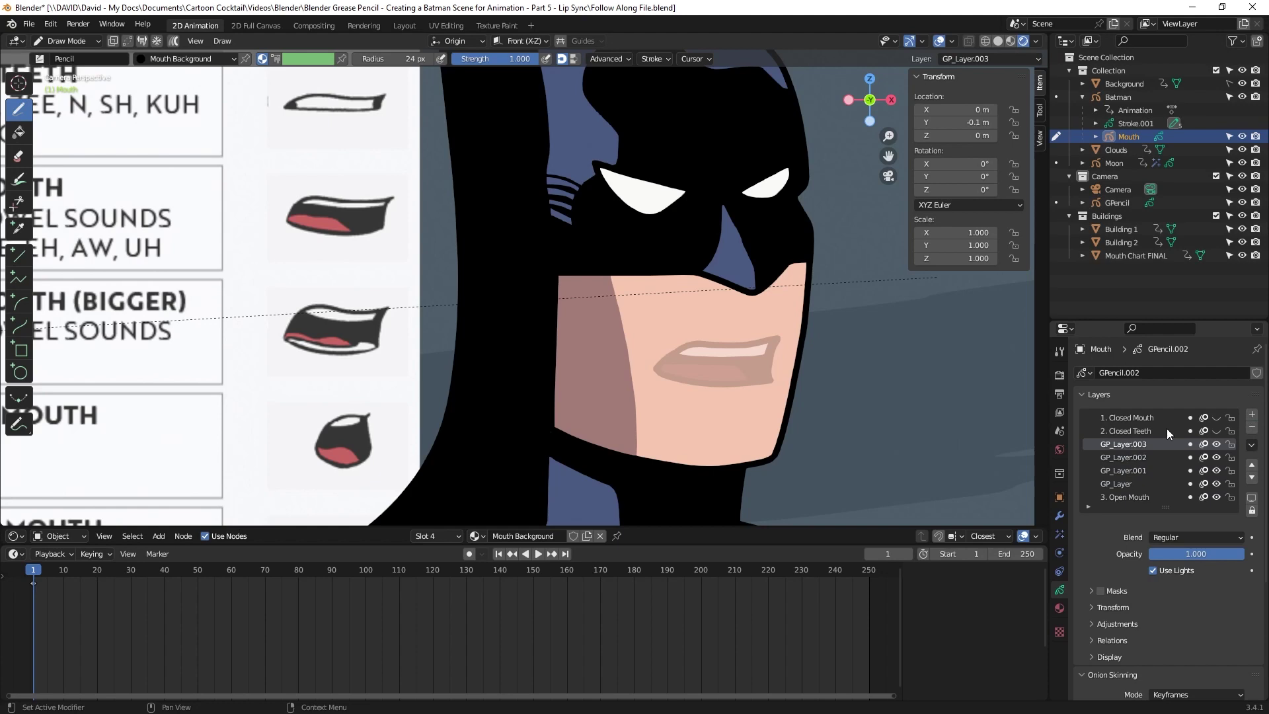
pyautogui.click(1060, 607)
pyautogui.click(1060, 589)
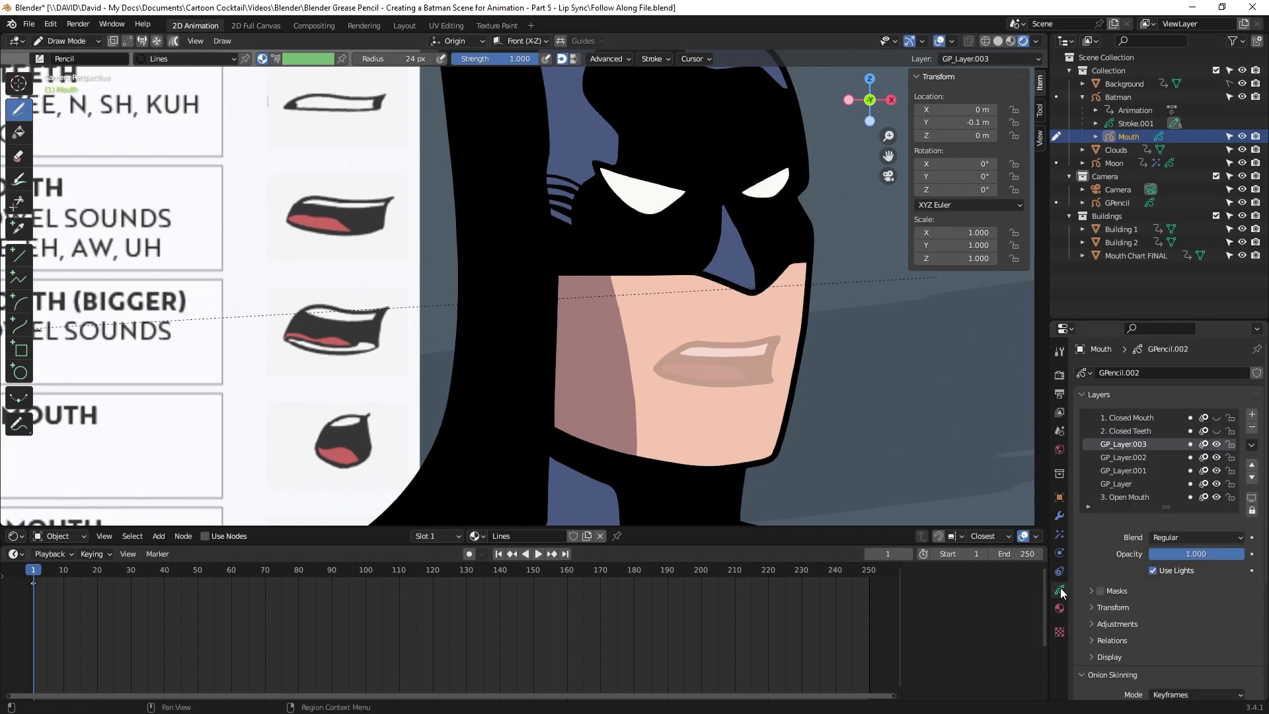
pyautogui.scroll(3, 774, 357)
pyautogui.moveTo(711, 423)
pyautogui.mouseDown()
pyautogui.moveTo(803, 371)
pyautogui.moveTo(895, 356)
pyautogui.moveTo(882, 421)
pyautogui.moveTo(794, 448)
pyautogui.moveTo(717, 405)
pyautogui.mouseUp()
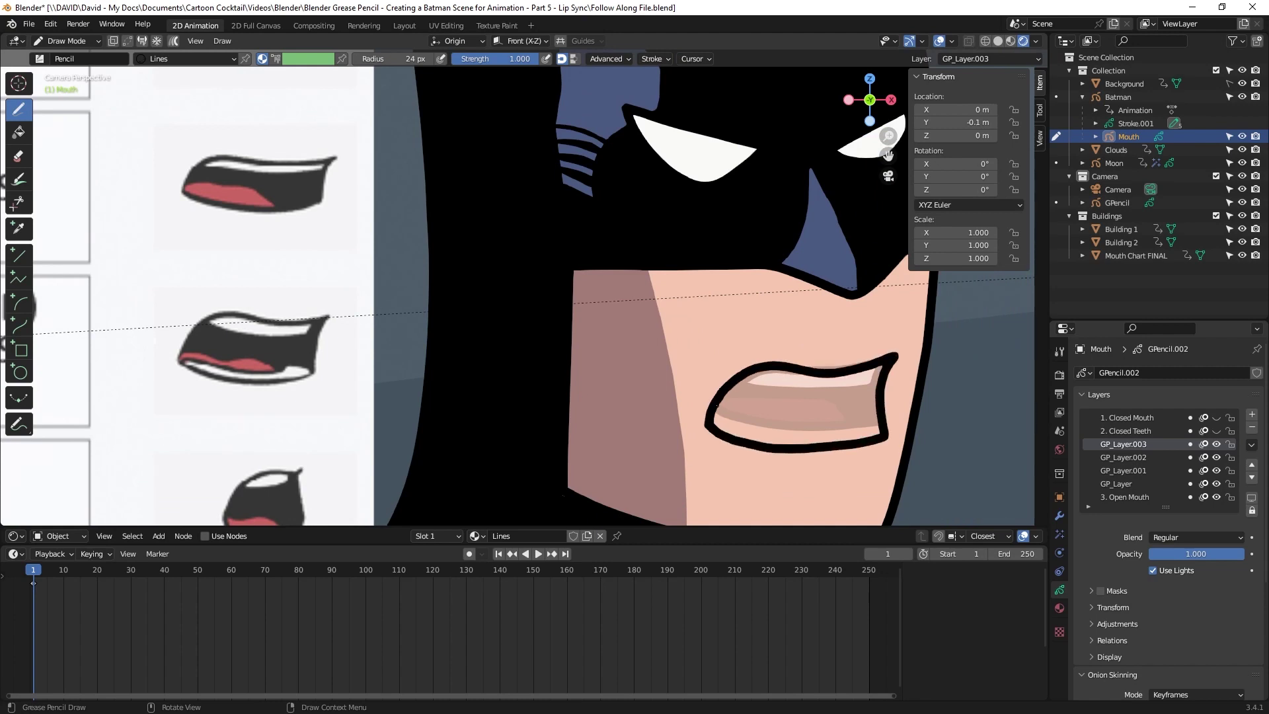
# Draw the upper and lower teeth of the bigger open mouth on layer GP_Layer.002 with the Teeth material.
pyautogui.click(1124, 456)
pyautogui.click(1060, 607)
pyautogui.click(1102, 389)
pyautogui.click(1060, 590)
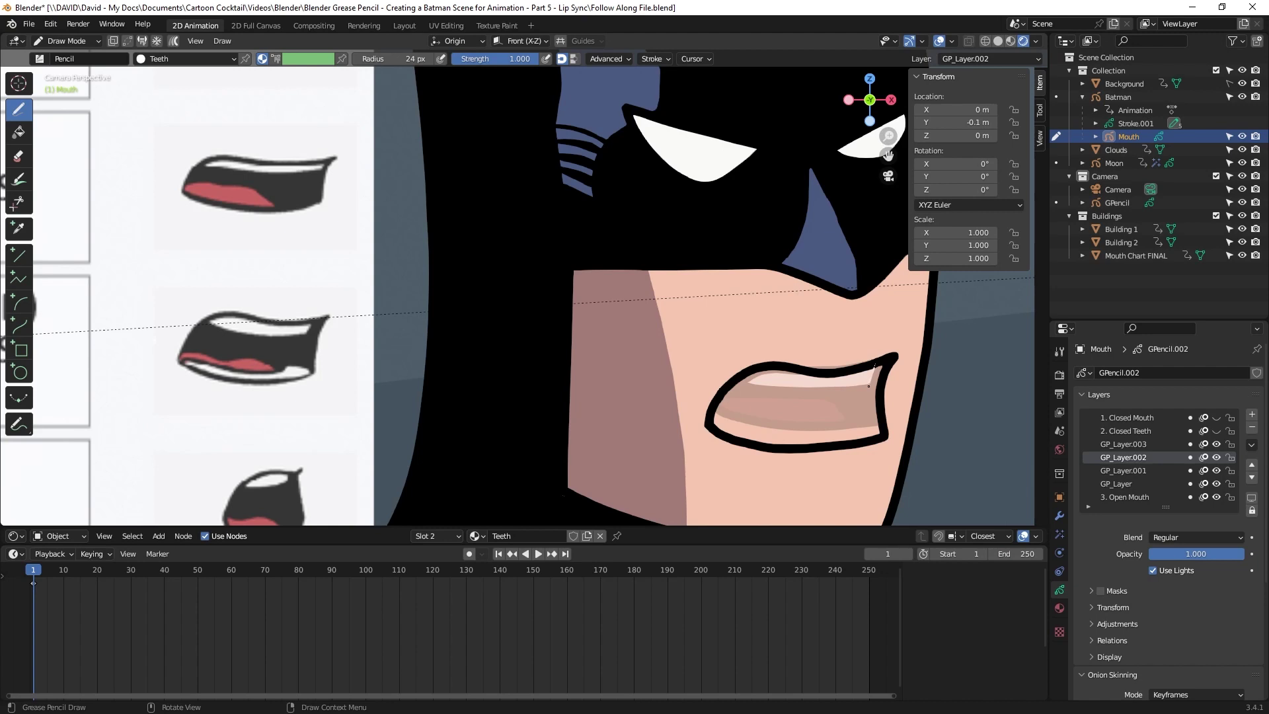
pyautogui.moveTo(870, 385); pyautogui.dragTo(750, 385)
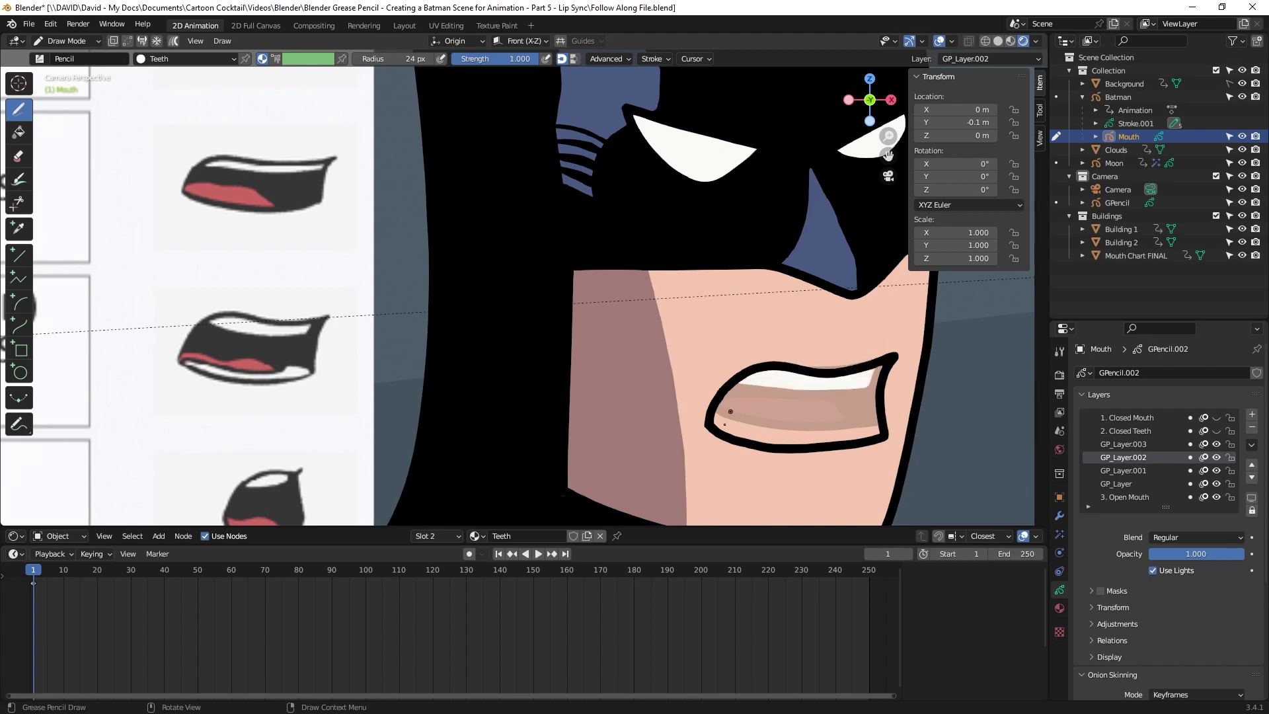
pyautogui.moveTo(718, 421)
pyautogui.mouseDown()
pyautogui.moveTo(876, 434)
pyautogui.moveTo(762, 447)
pyautogui.moveTo(717, 430)
pyautogui.mouseUp()
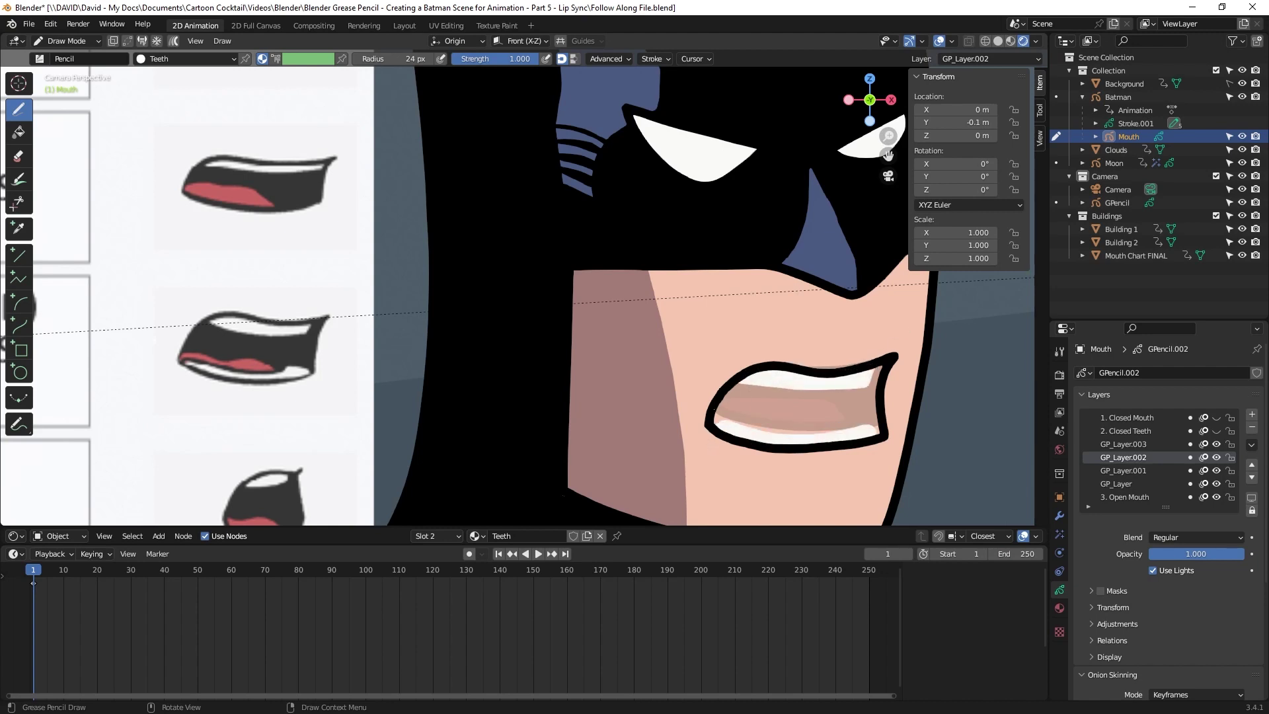
# Draw a thin tongue just above the lower teeth on layer GP_Layer.001 with the Tongue material.
pyautogui.click(1143, 471)
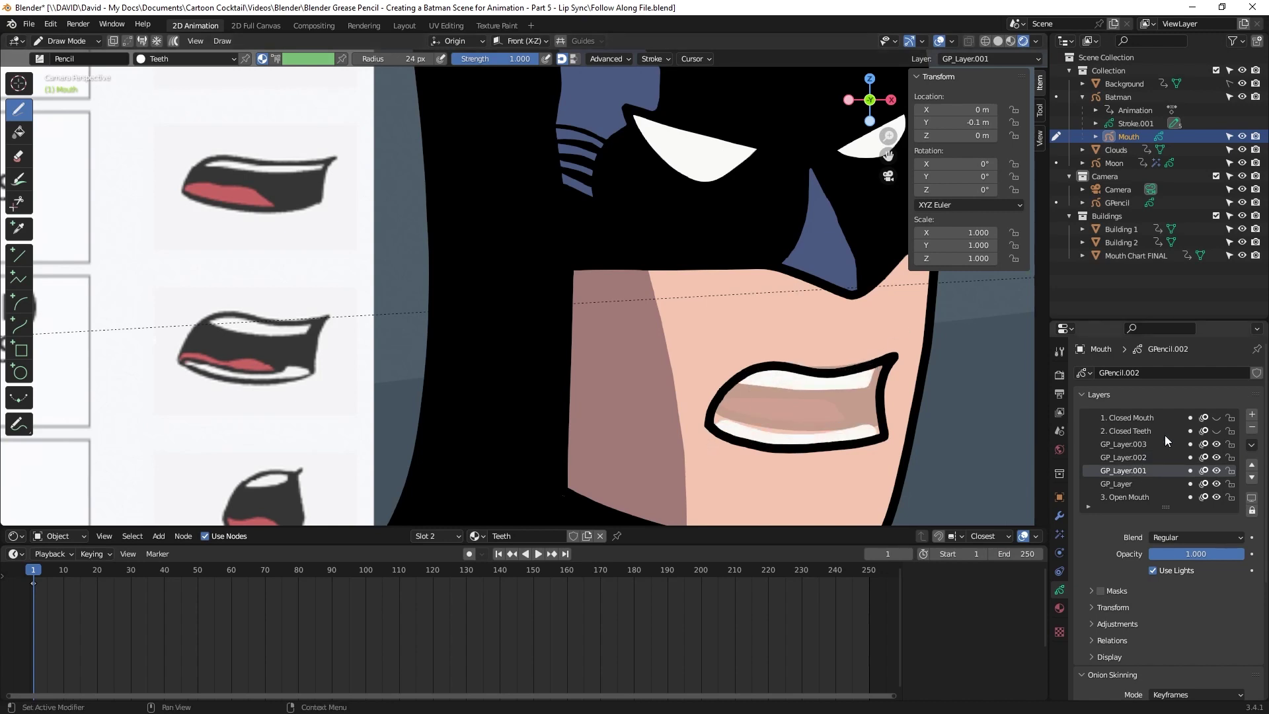
pyautogui.click(1060, 608)
pyautogui.click(1105, 403)
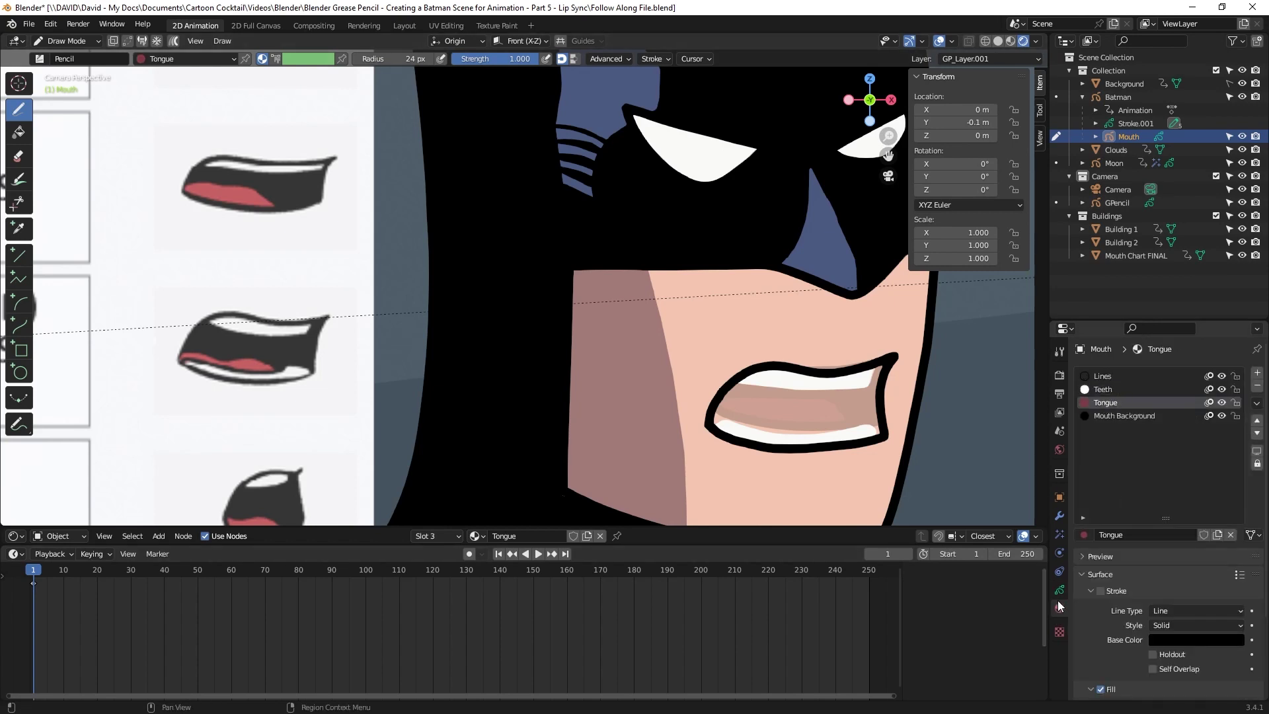
pyautogui.click(1061, 592)
pyautogui.moveTo(715, 416); pyautogui.dragTo(845, 428)
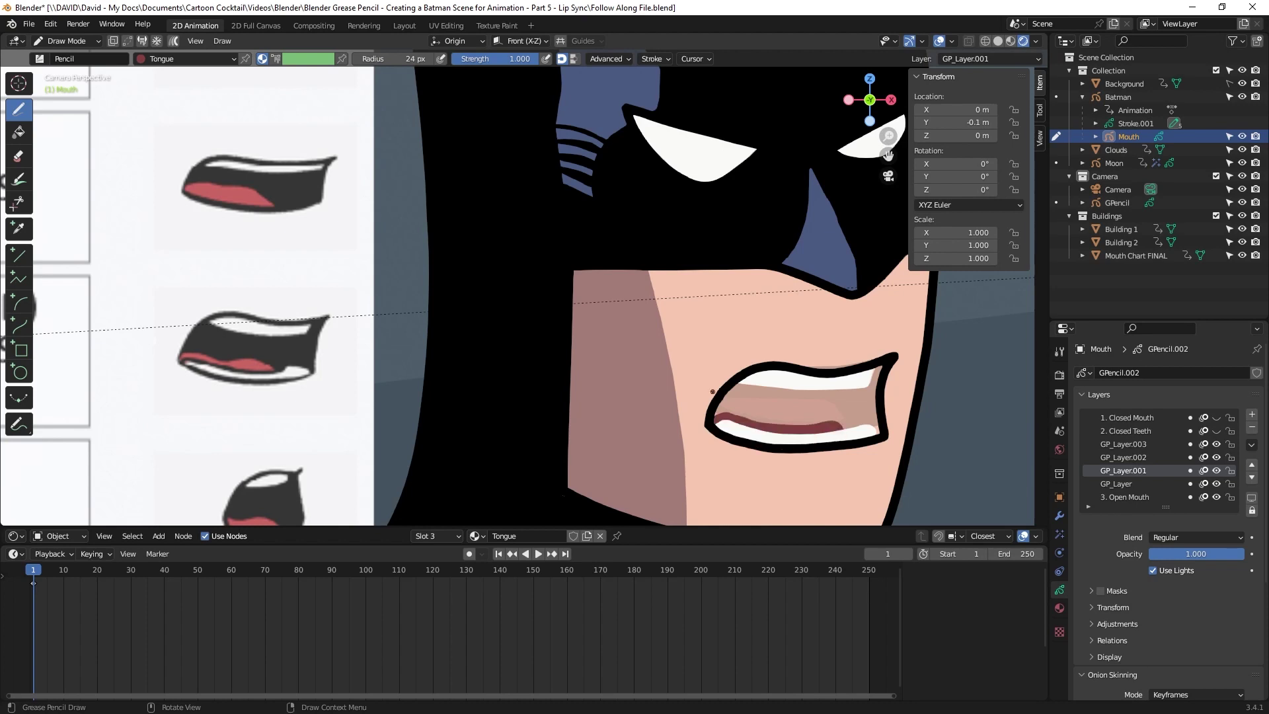
# Fill the inside of the bigger open mouth on layer GP_Layer with the Mouth Background material.
pyautogui.click(1123, 484)
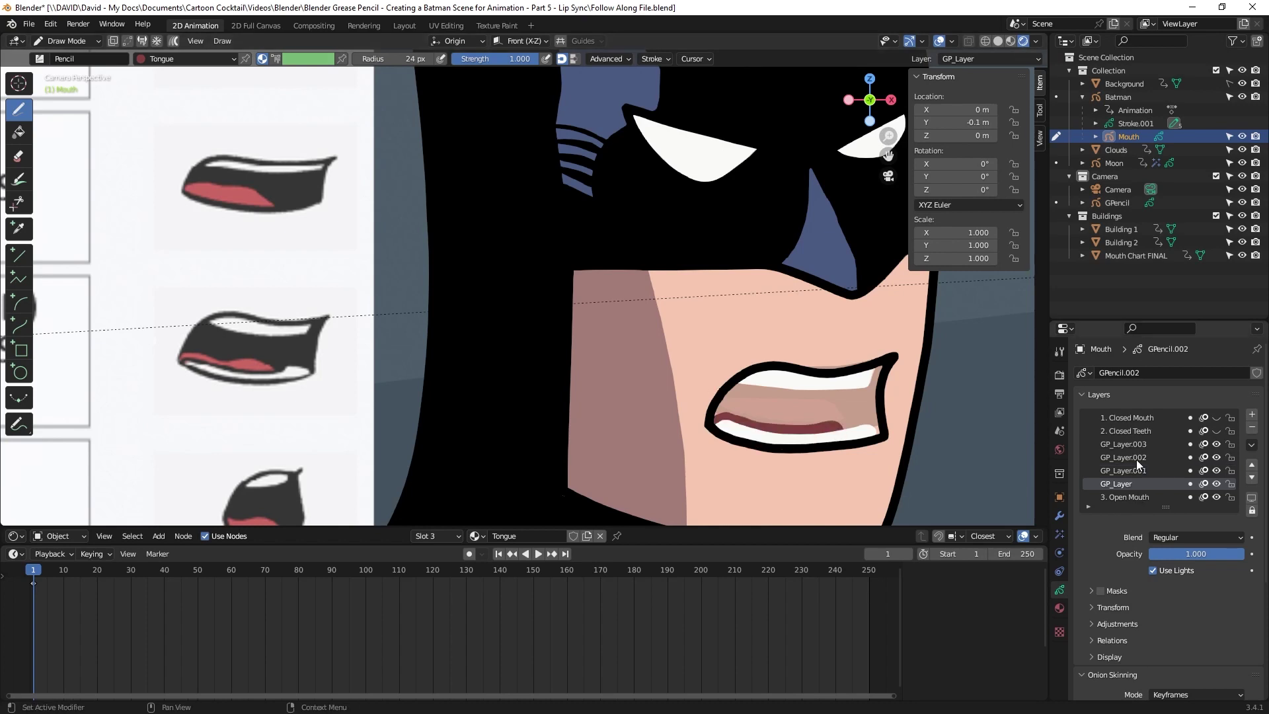
pyautogui.click(1060, 607)
pyautogui.click(1124, 415)
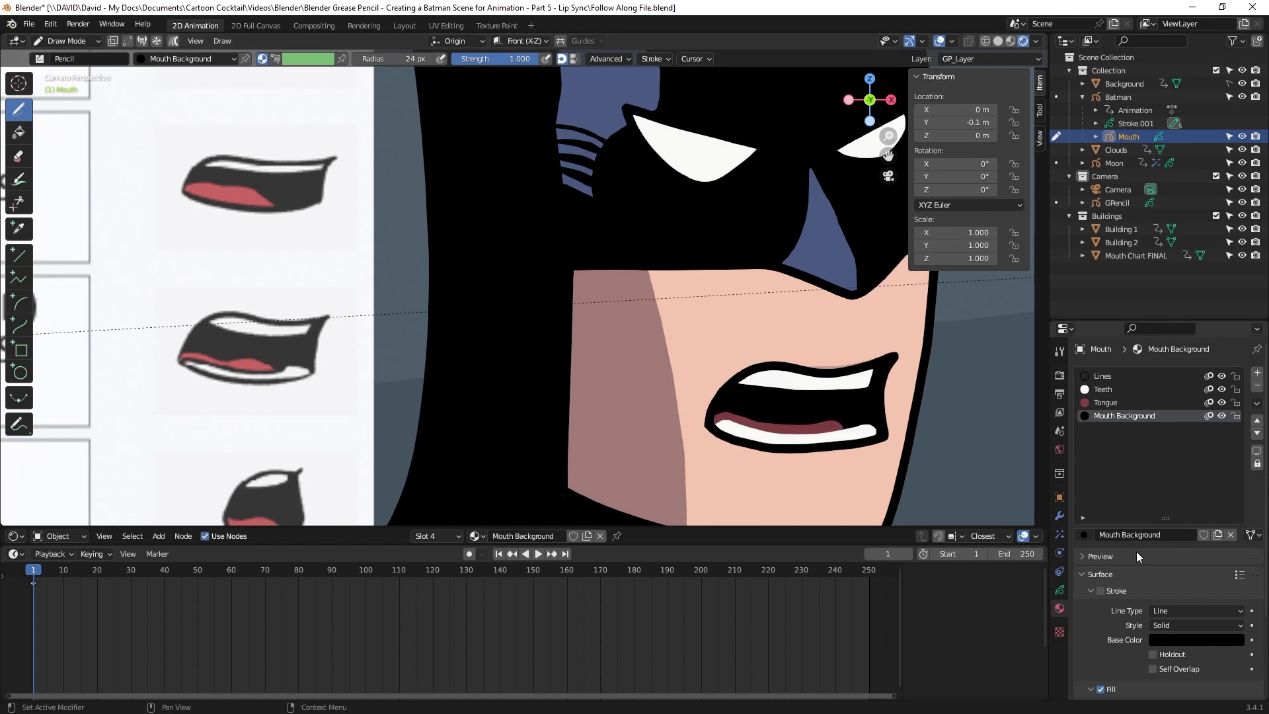
# Draw a dividing line between the tongue and the lower teeth on layer GP_Layer.003 with the Lines material.
pyautogui.click(1060, 589)
pyautogui.click(1147, 444)
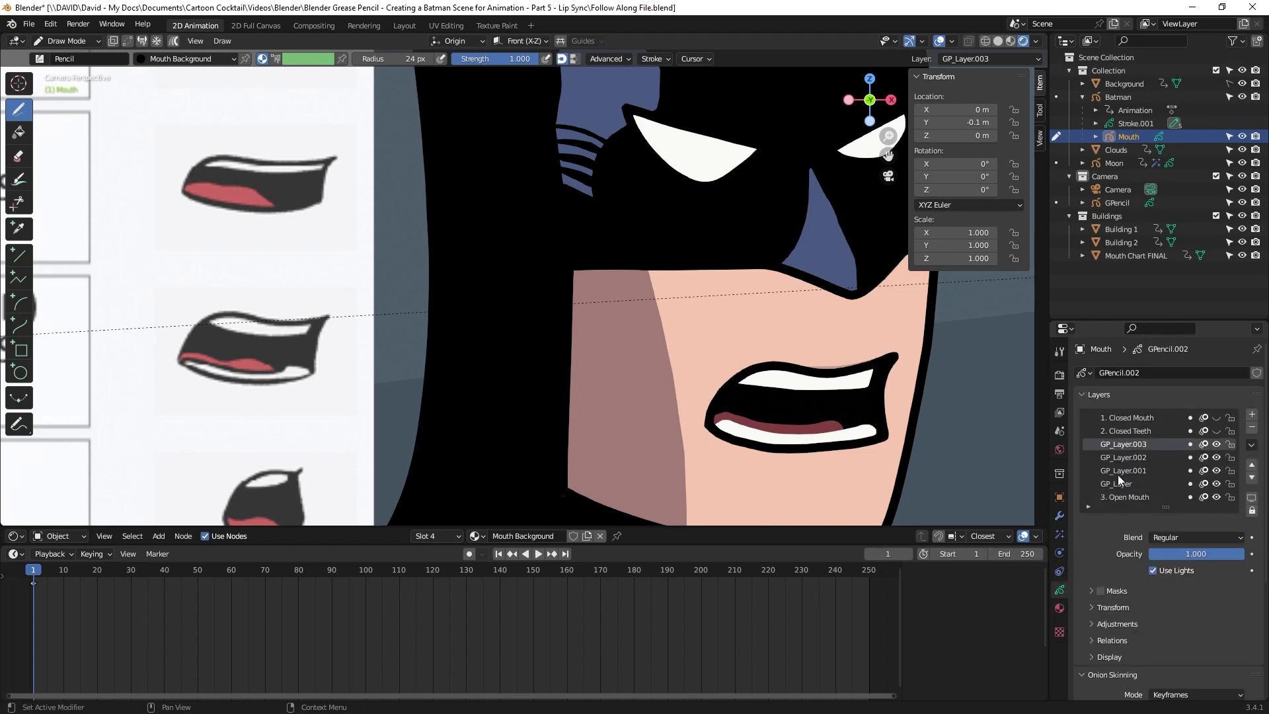
pyautogui.click(1060, 608)
pyautogui.click(1117, 378)
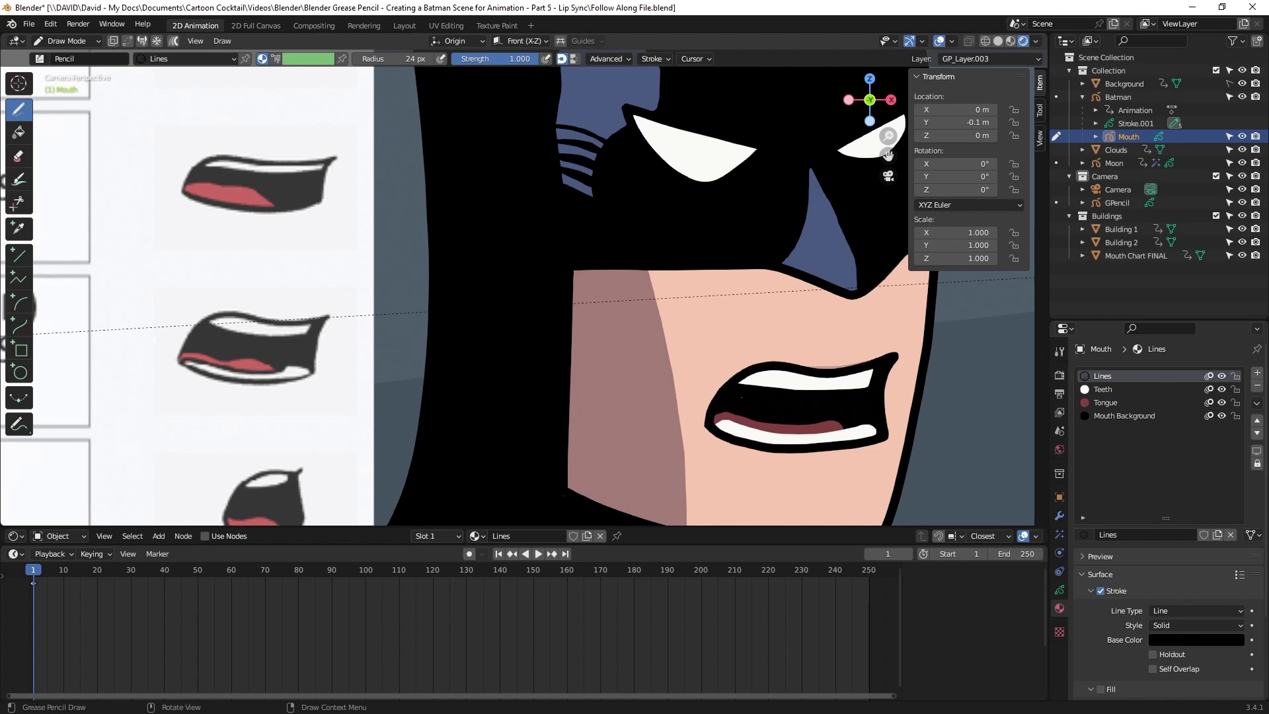
pyautogui.scroll(5, 830, 408)
pyautogui.moveTo(582, 382); pyautogui.dragTo(882, 398)
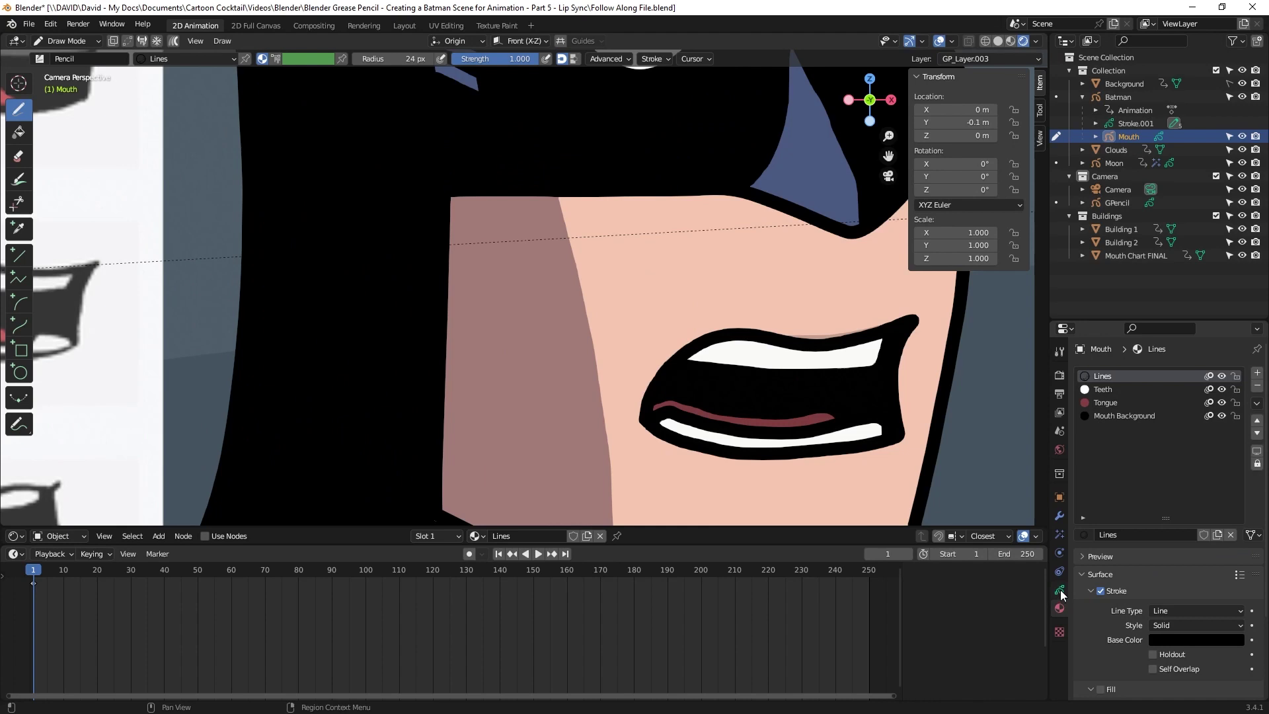
# Lock layers GP_Layer.003, GP_Layer.002 and GP_Layer, and make the tongue layer GP_Layer.001 active.
pyautogui.click(1061, 591)
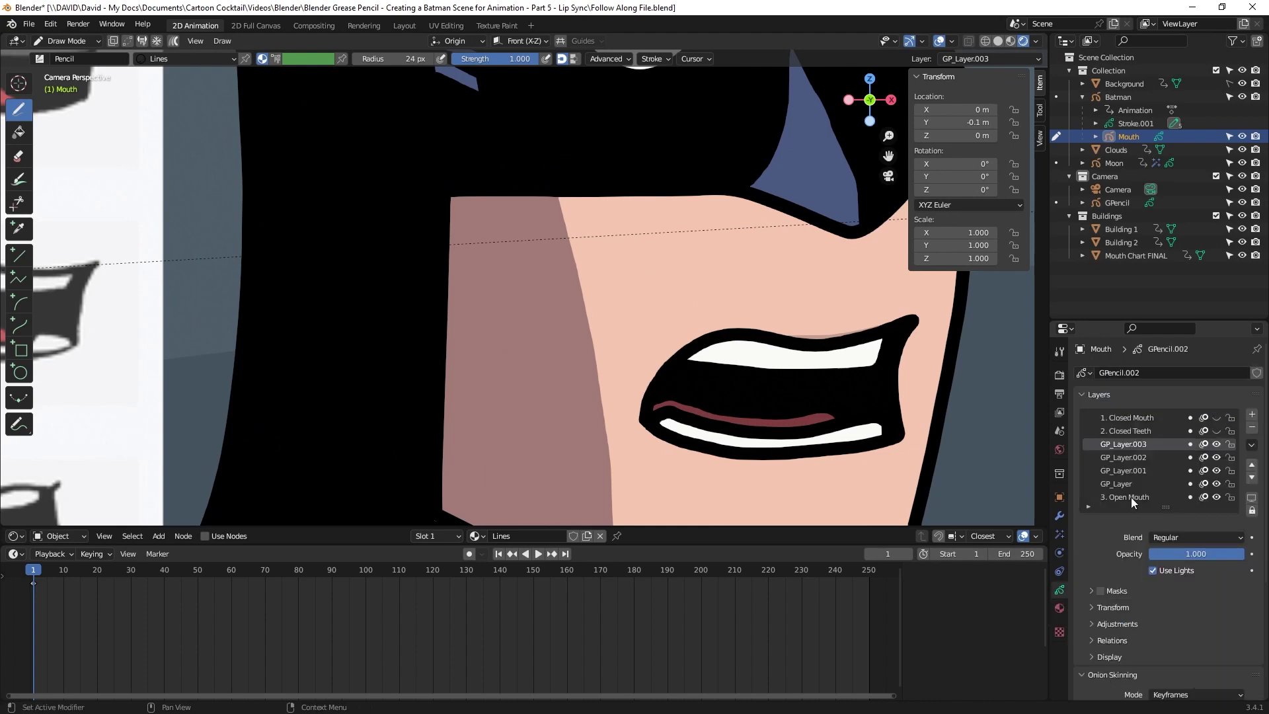
pyautogui.click(1231, 444)
pyautogui.click(1230, 456)
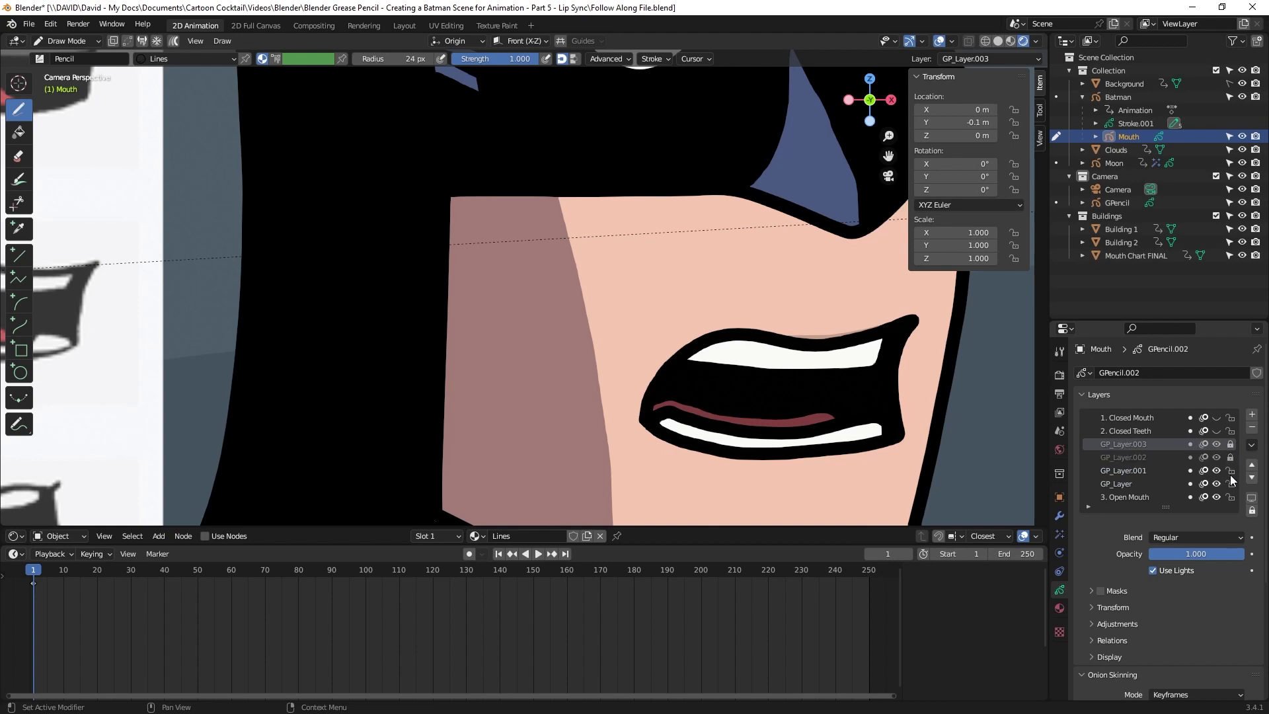
pyautogui.click(1231, 483)
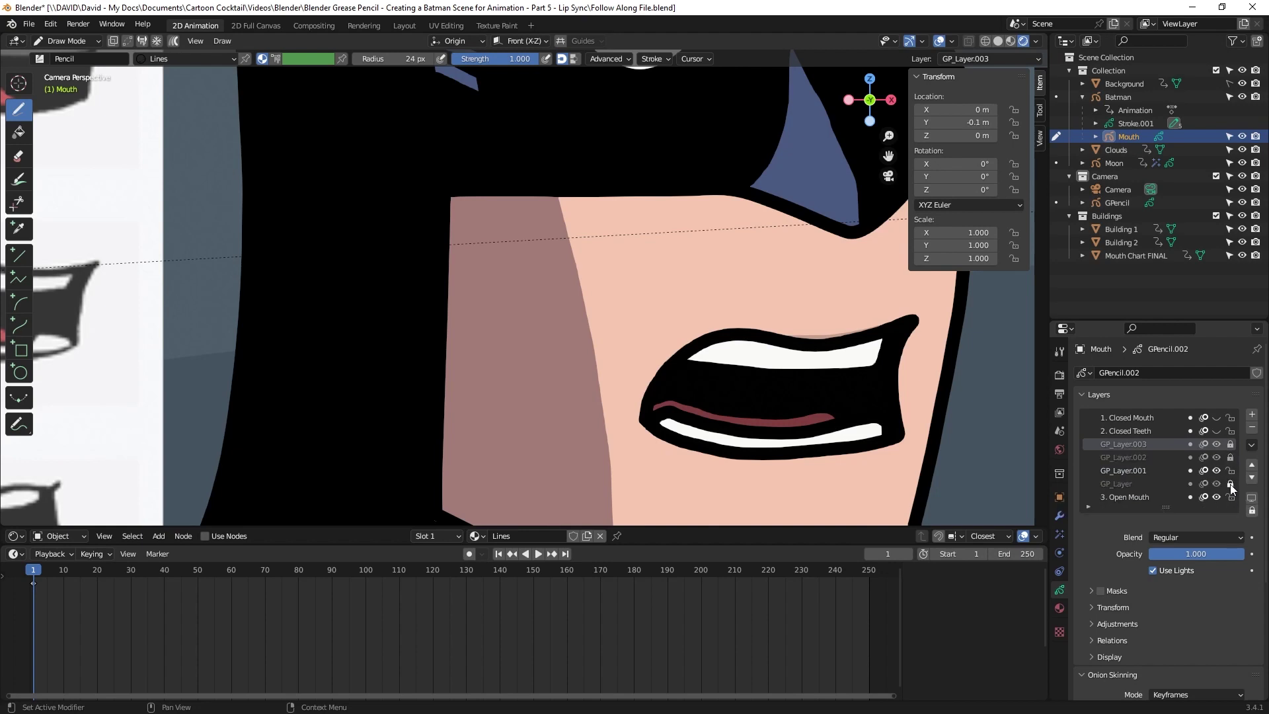
pyautogui.click(1136, 470)
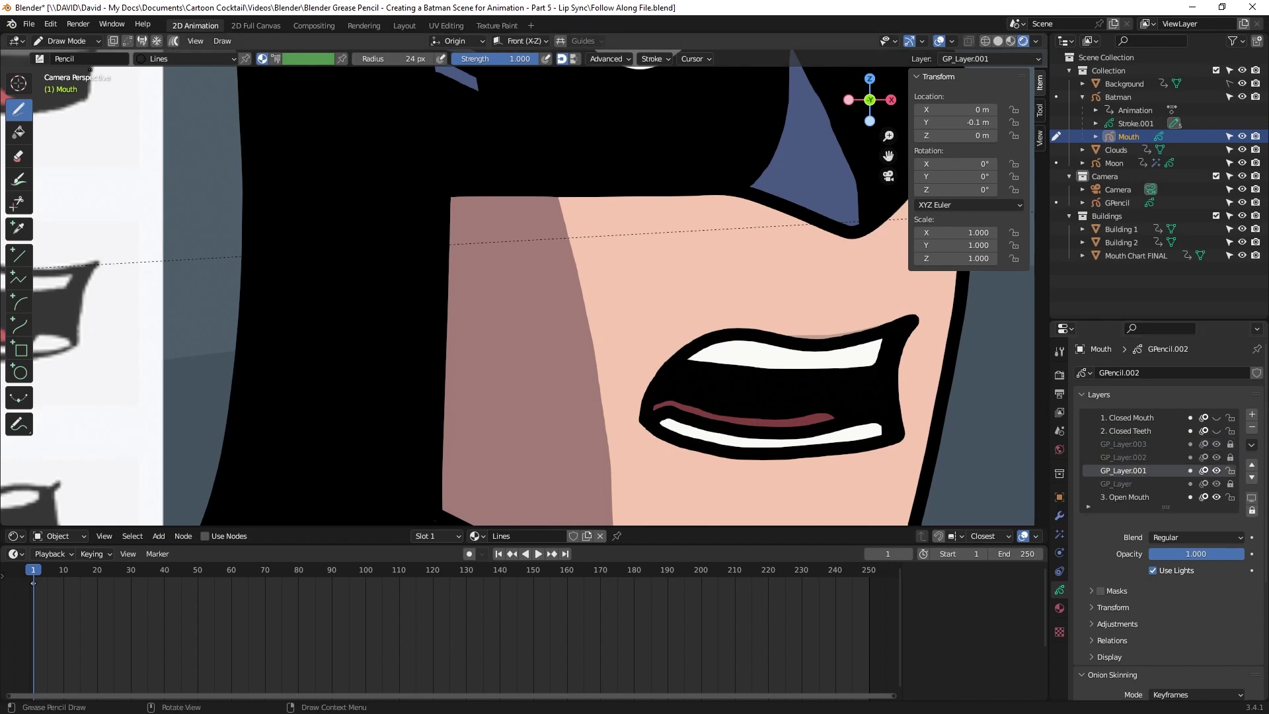
# Sculpt the tongue's upper edge upward to thicken it, smooth its bumps, and return to Draw Mode.
pyautogui.click(49, 41)
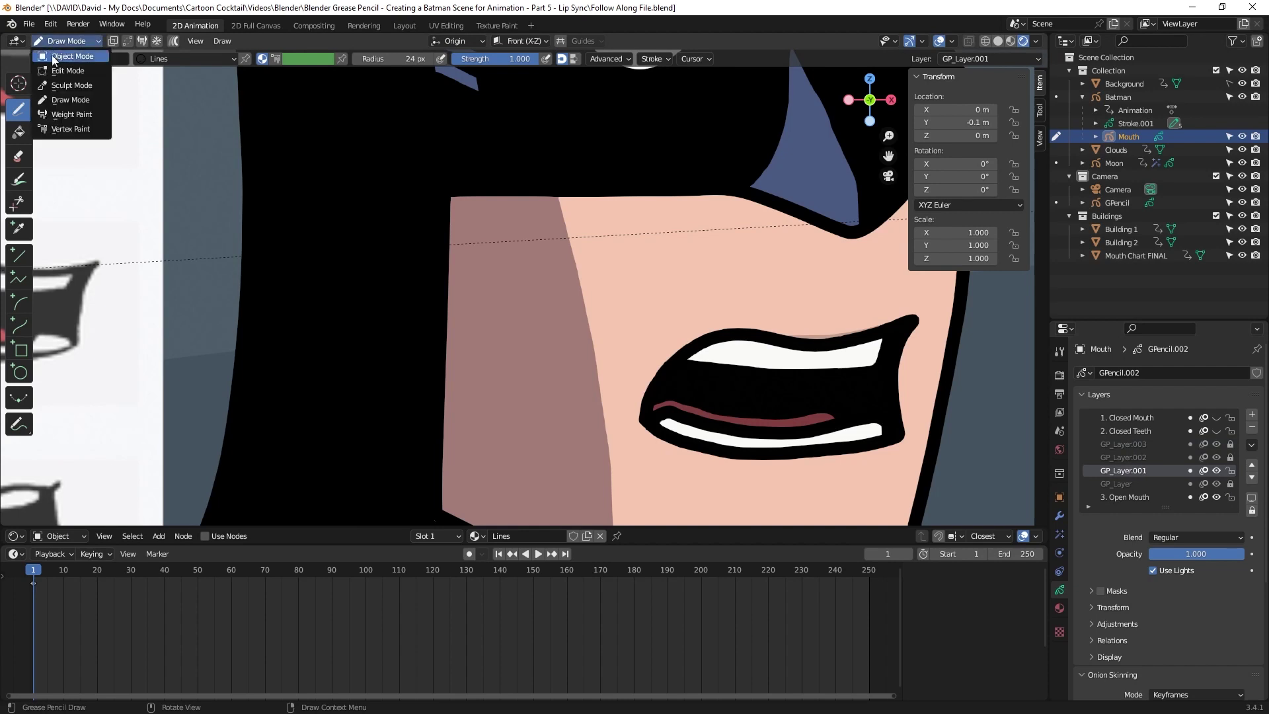
pyautogui.click(63, 86)
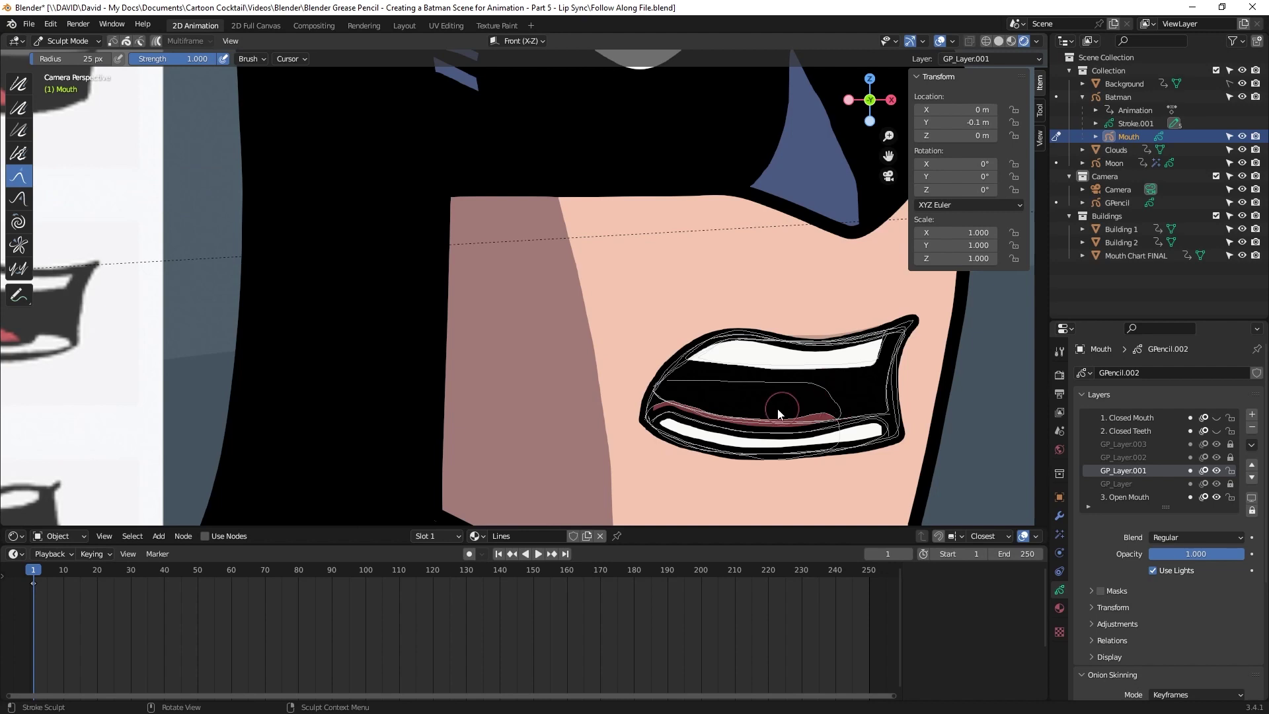
pyautogui.moveTo(680, 407)
pyautogui.mouseDown()
pyautogui.moveTo(776, 419)
pyautogui.moveTo(819, 409)
pyautogui.moveTo(732, 412)
pyautogui.mouseUp()
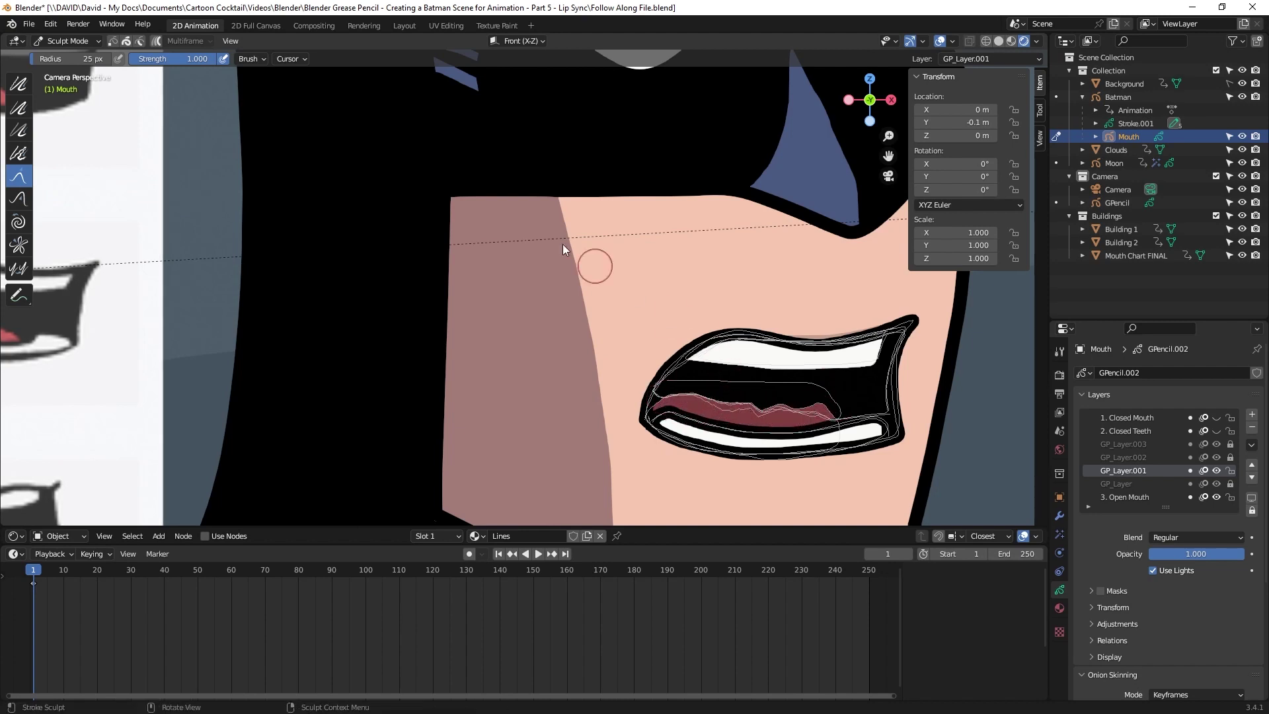
pyautogui.click(20, 84)
pyautogui.moveTo(673, 393); pyautogui.dragTo(815, 404)
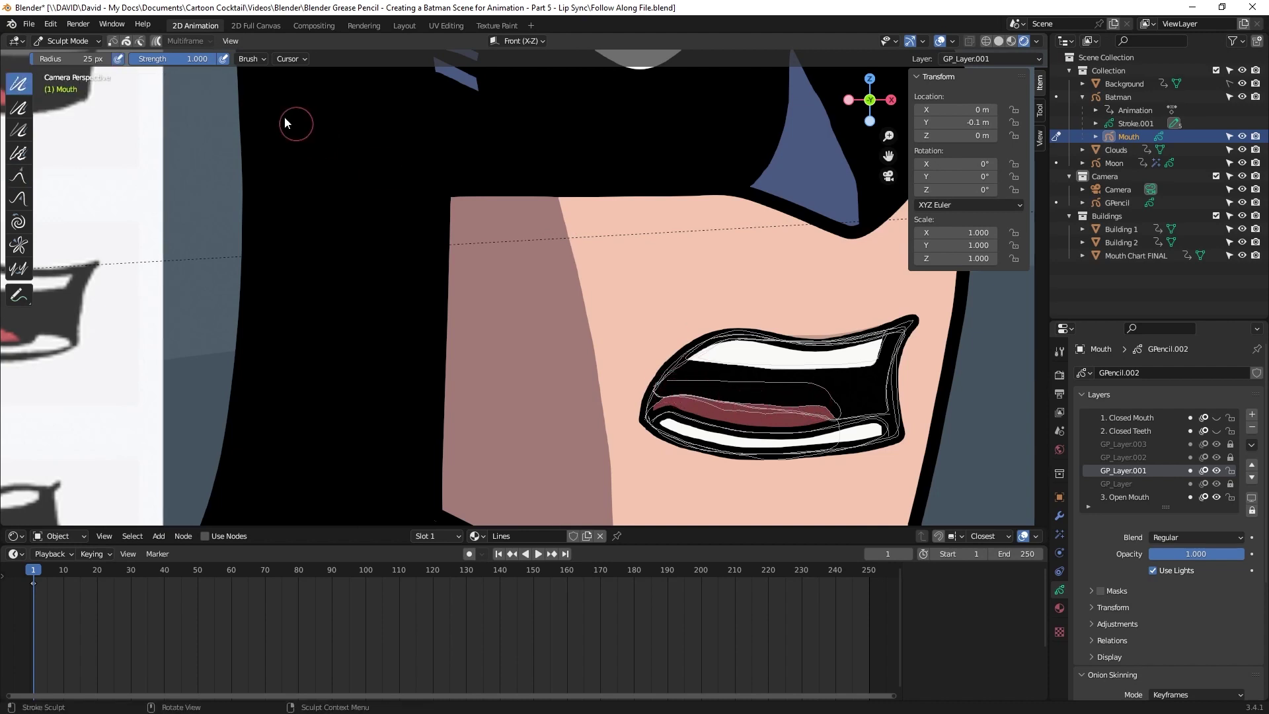
pyautogui.click(64, 42)
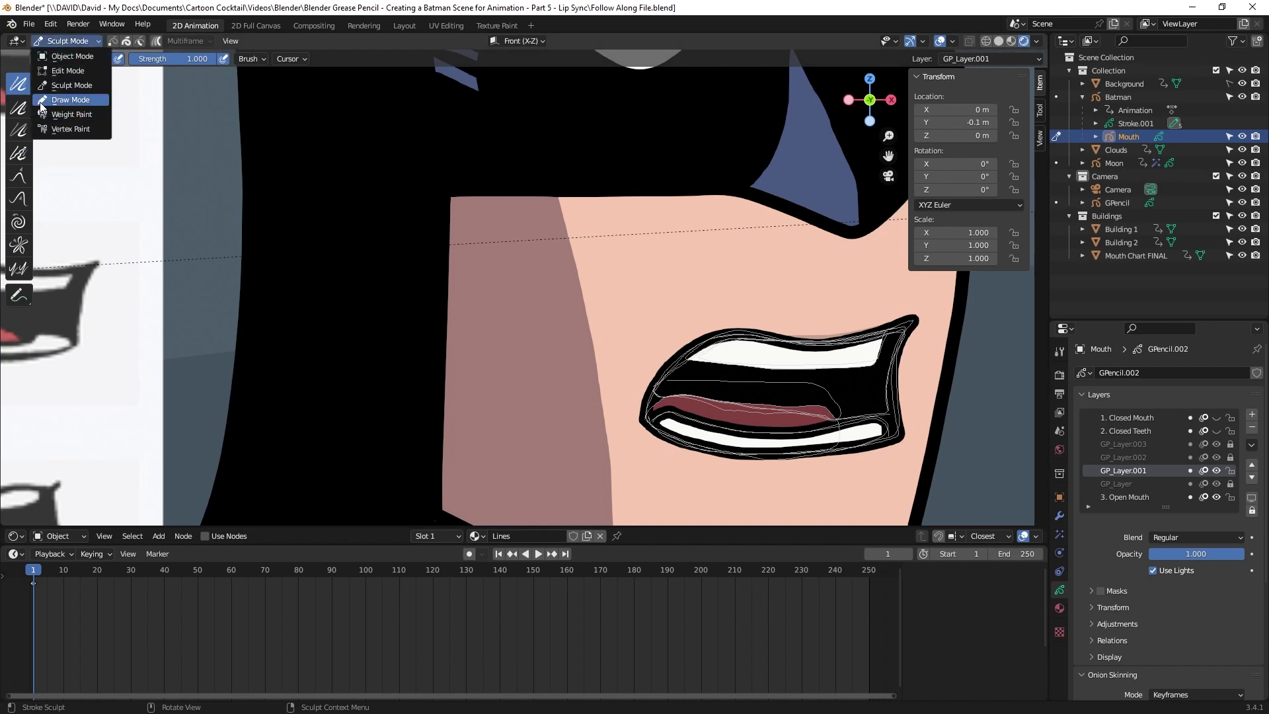
pyautogui.click(70, 99)
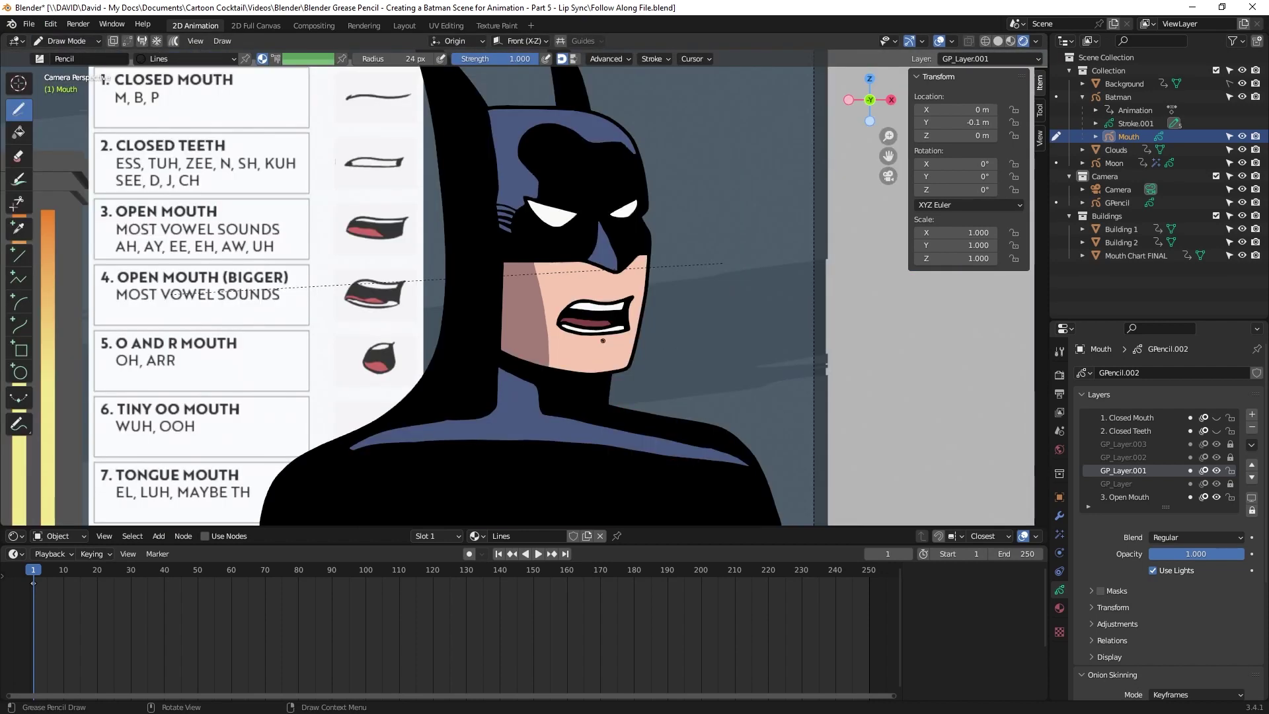
# Unlock the bigger open mouth's layers and merge GP_Layer.003, GP_Layer.002 and GP_Layer.001 down into GP_Layer.
pyautogui.scroll(2, 601, 338)
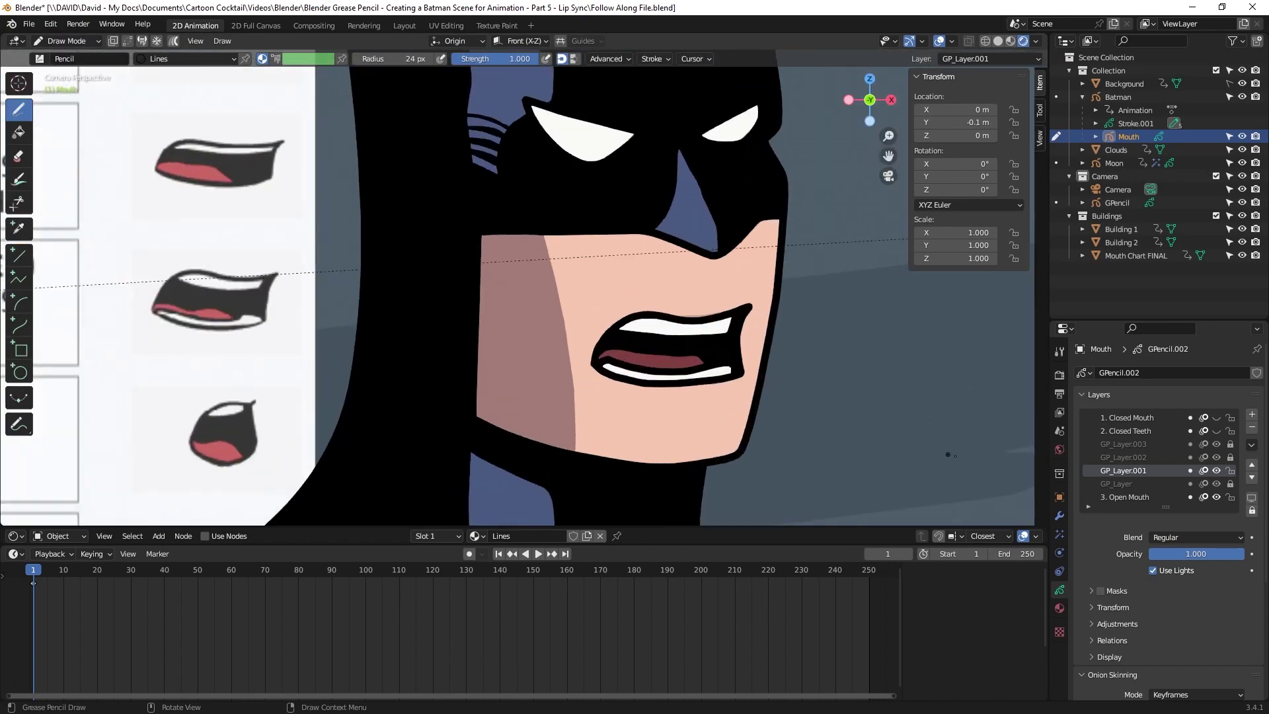
pyautogui.moveTo(1228, 443); pyautogui.dragTo(1230, 484)
pyautogui.click(1147, 441)
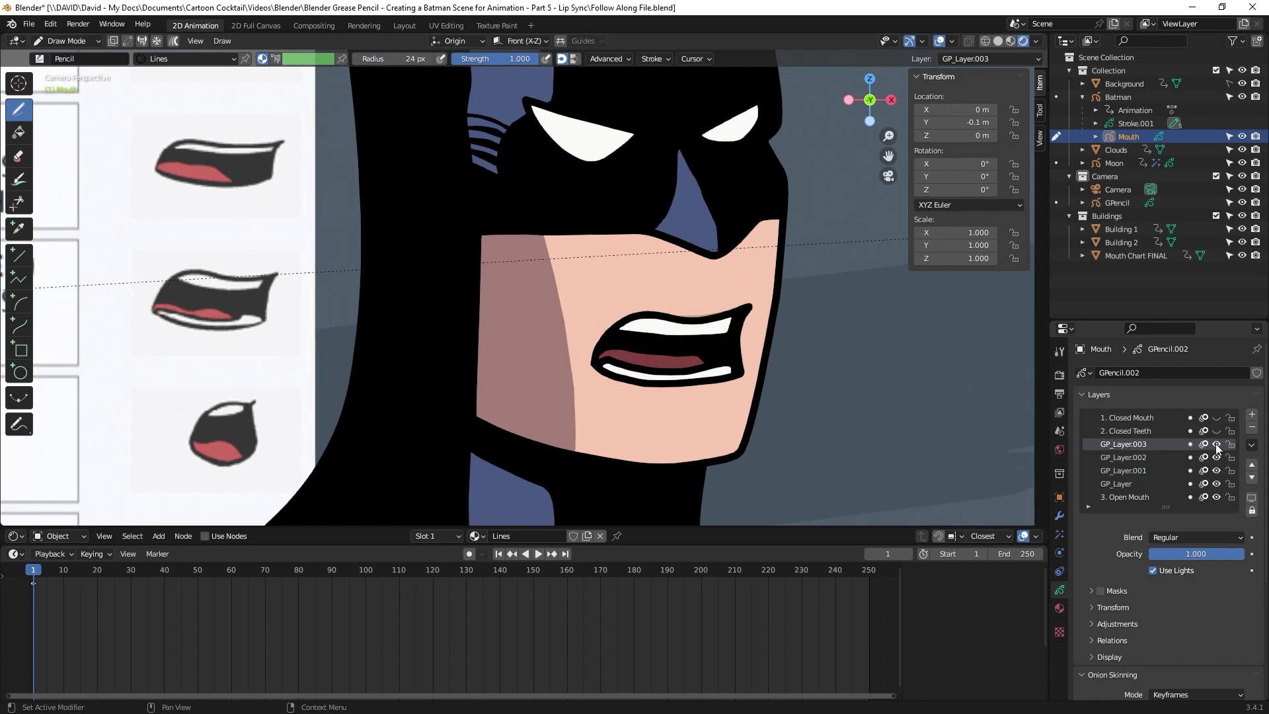
pyautogui.click(1252, 445)
pyautogui.click(1179, 582)
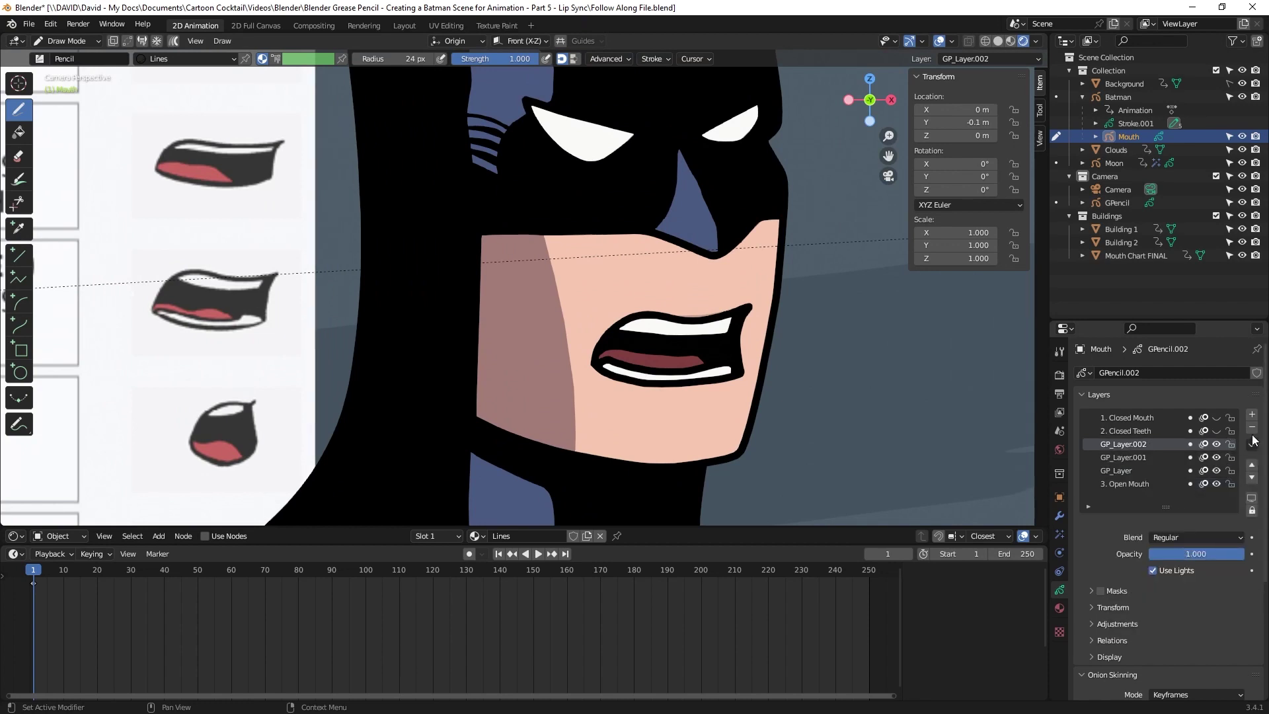
pyautogui.click(1252, 445)
pyautogui.click(1172, 583)
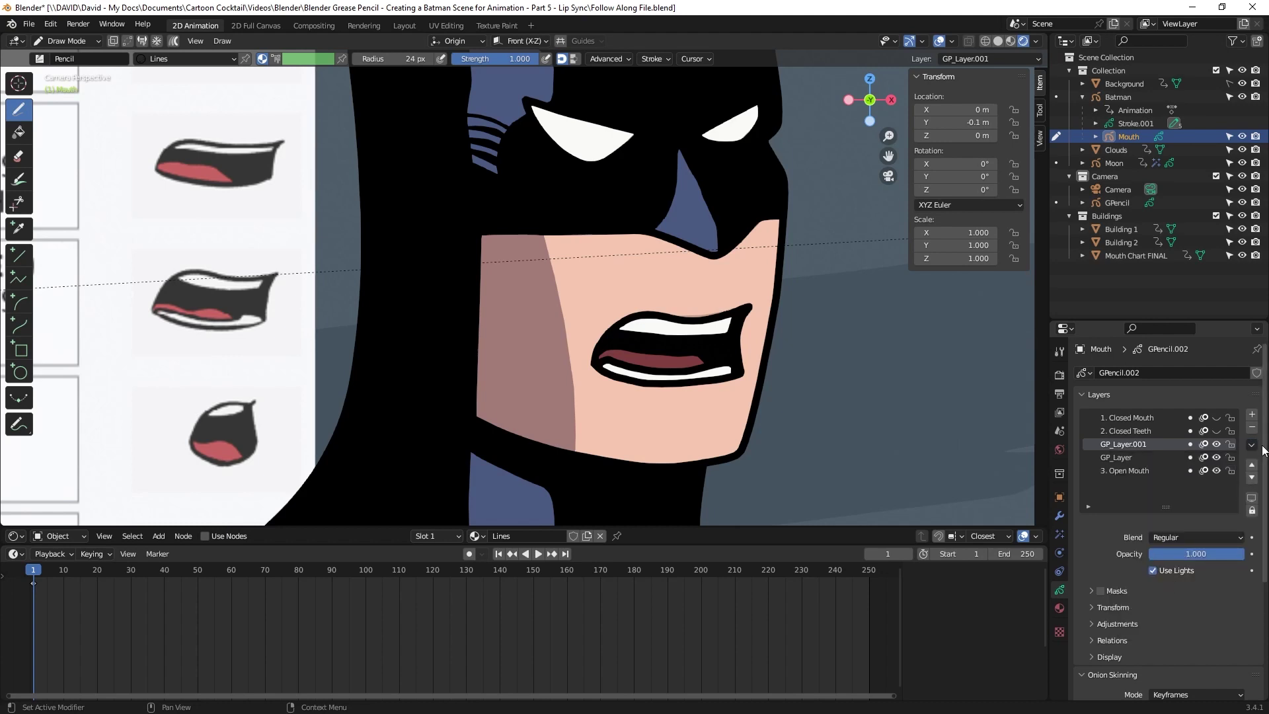
pyautogui.click(1251, 445)
pyautogui.click(1151, 584)
# Rename the merged layer GP_Layer as "4. Open Mouth (Bigger)" to match the mouth chart.
pyautogui.keyDown('shift'); pyautogui.moveTo(284, 456); pyautogui.dragTo(494, 336, button='middle'); pyautogui.keyUp('shift')
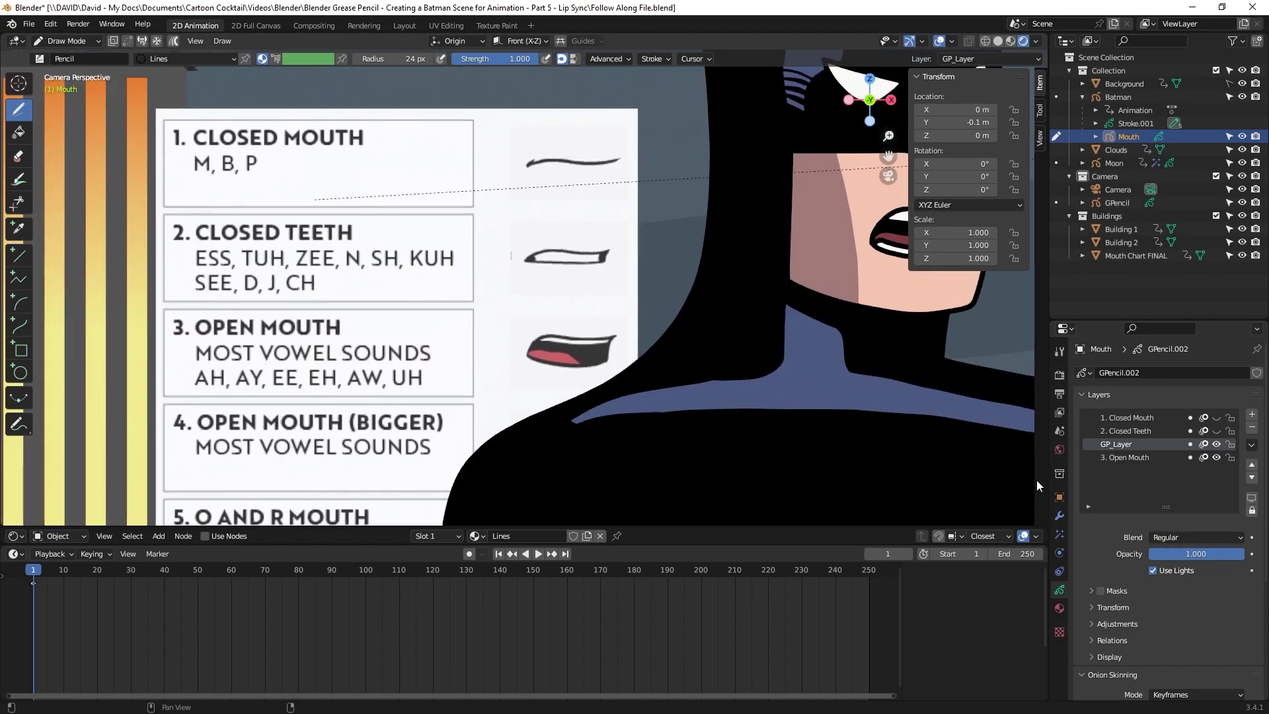
pyautogui.doubleClick(1120, 445)
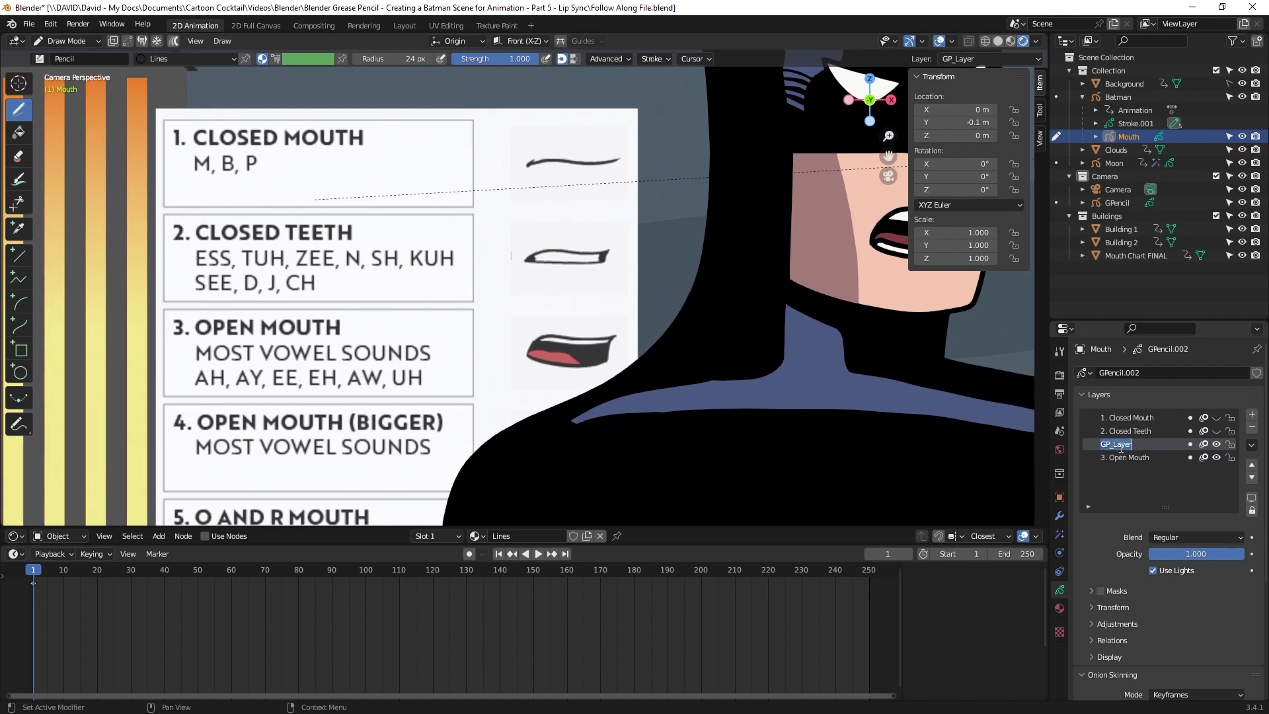
pyautogui.write('4. Open Mouth (Bigger)')
pyautogui.press('Return')
# Widen the layer list area and move the Mouth Chart FINAL object in Object Mode to bring its remaining shapes beside Batman's face.
pyautogui.moveTo(1049, 317); pyautogui.dragTo(1027, 231)
pyautogui.hotkey('ctrl', 'Tab')
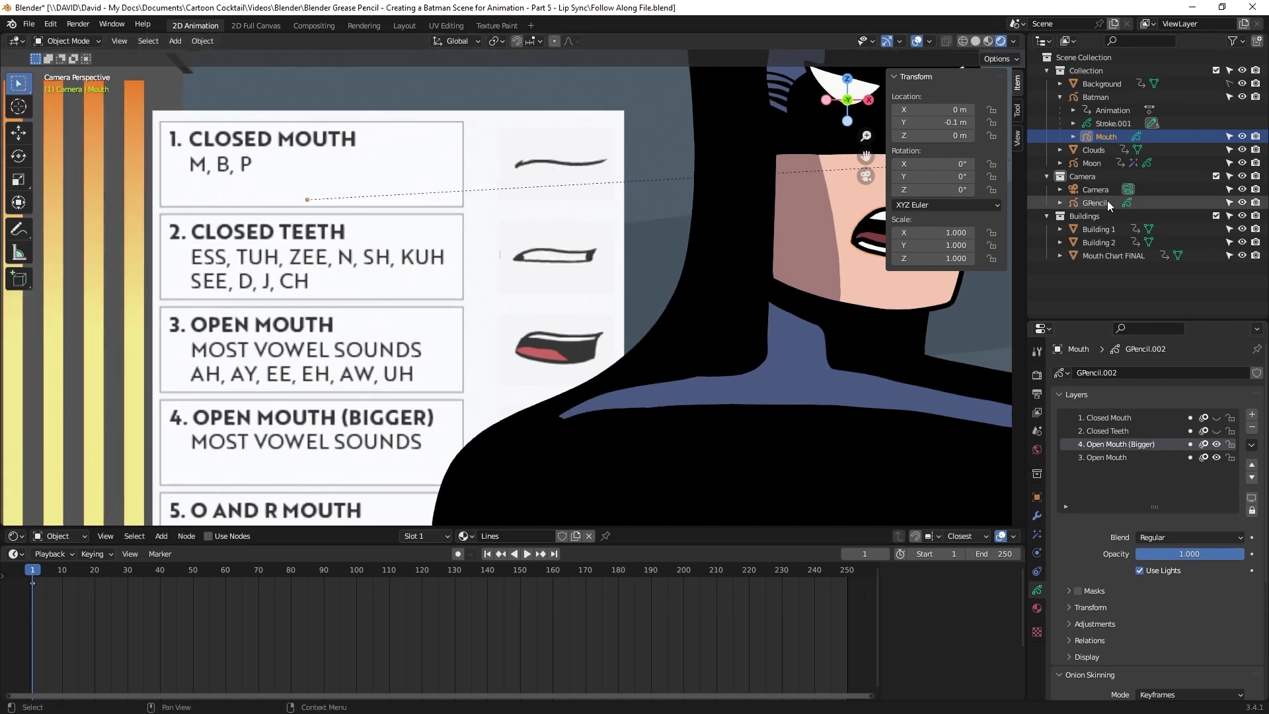
pyautogui.click(1108, 201)
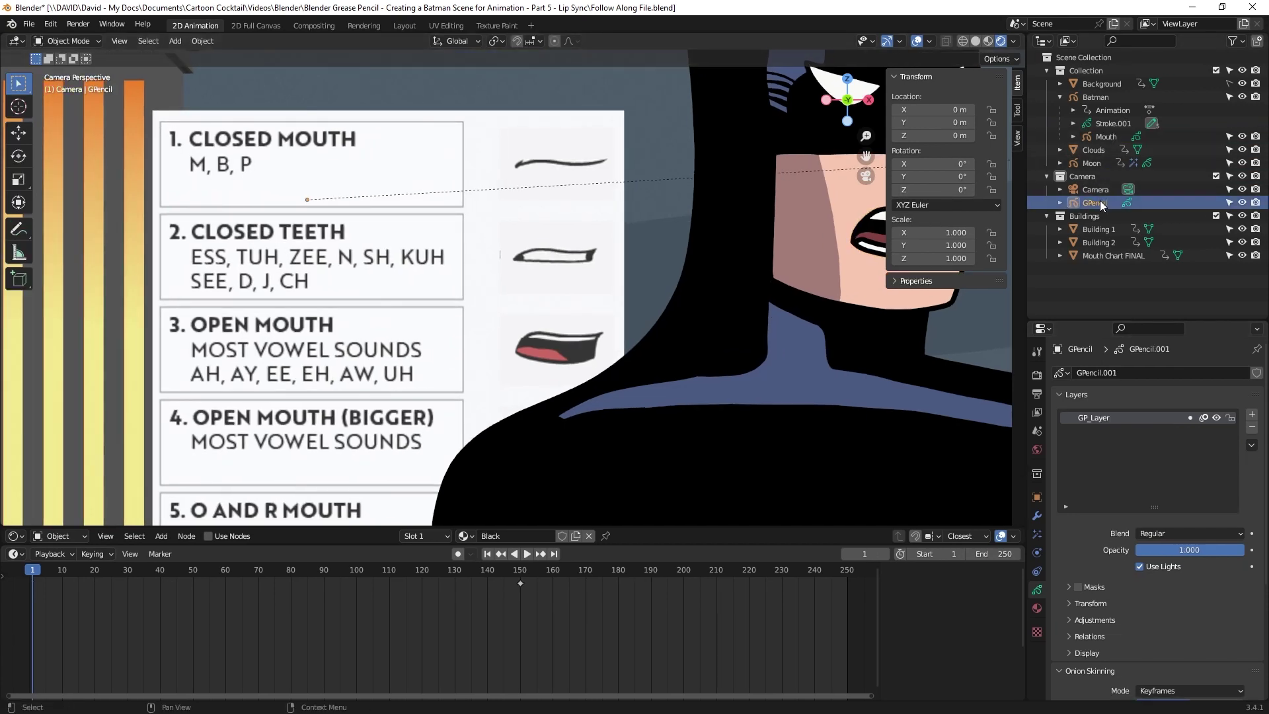
pyautogui.click(1104, 257)
pyautogui.press('g')
pyautogui.click(626, 597)
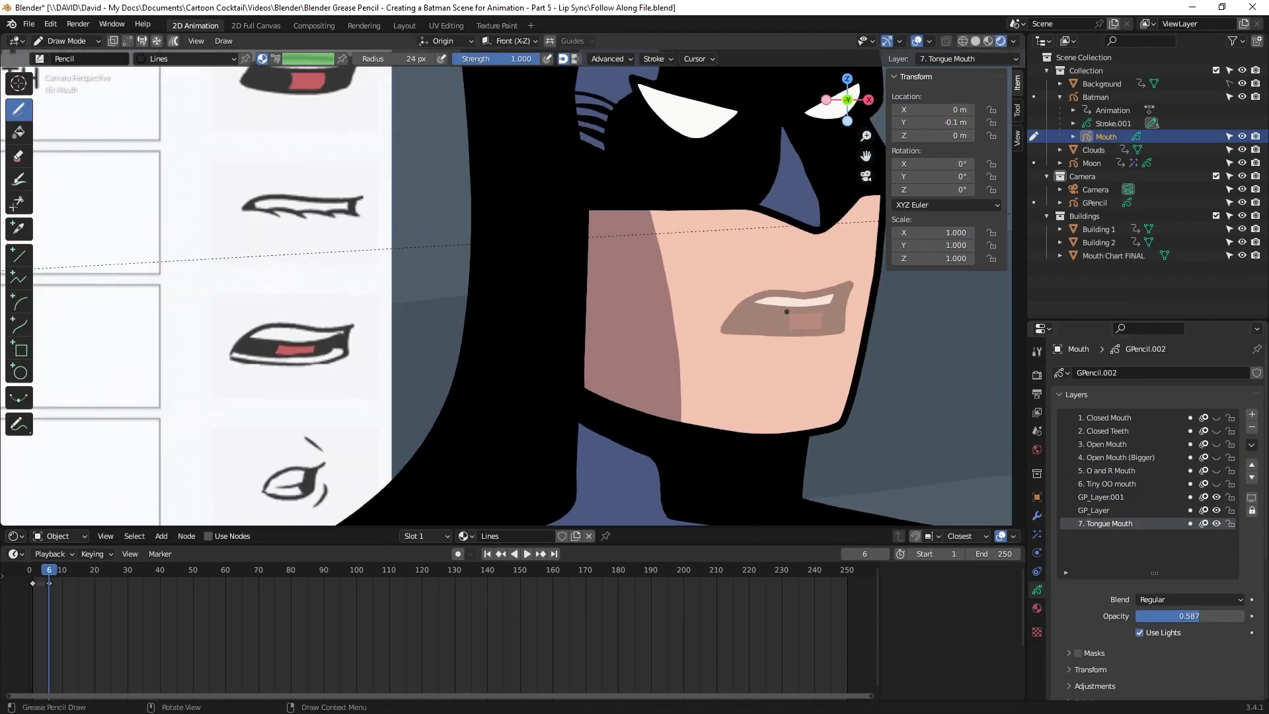
# Draw a Lines stroke across the faded tongue mouth on Batman's face.
pyautogui.moveTo(843, 315); pyautogui.dragTo(729, 321)
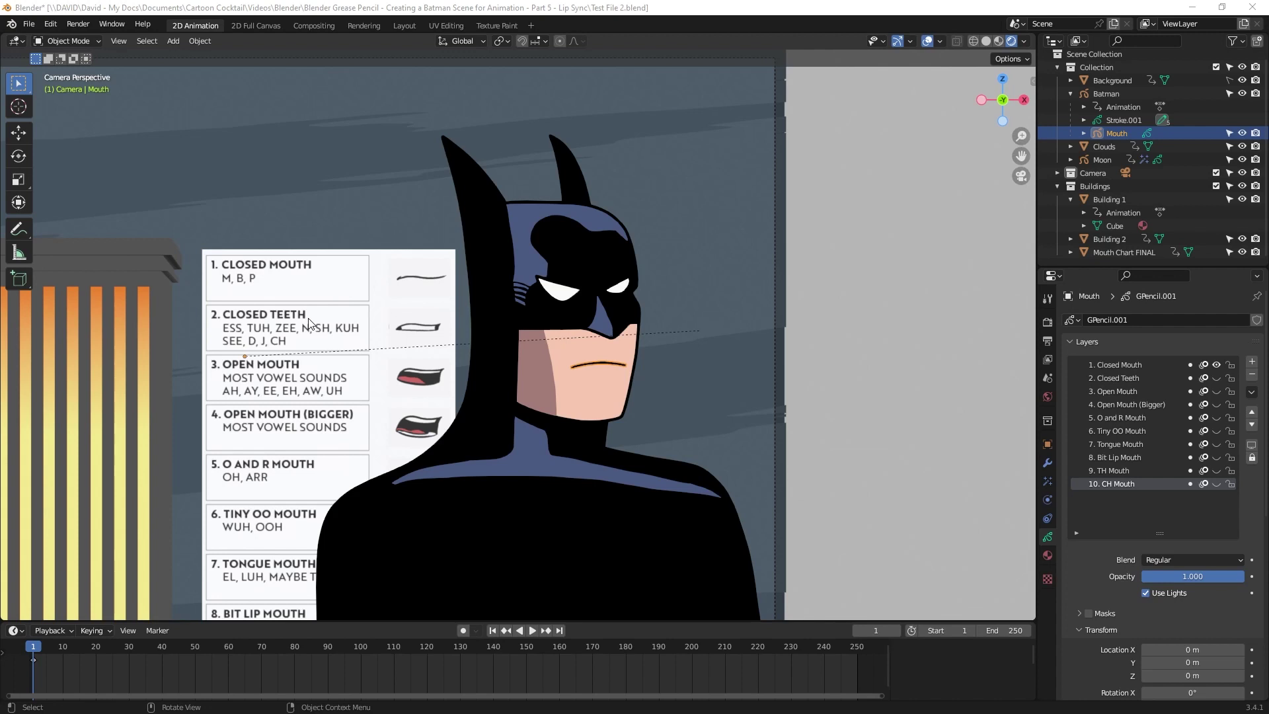
# Move the Mouth Chart FINAL object to the empty area beyond the camera frame, next to Batman.
pyautogui.click(272, 299)
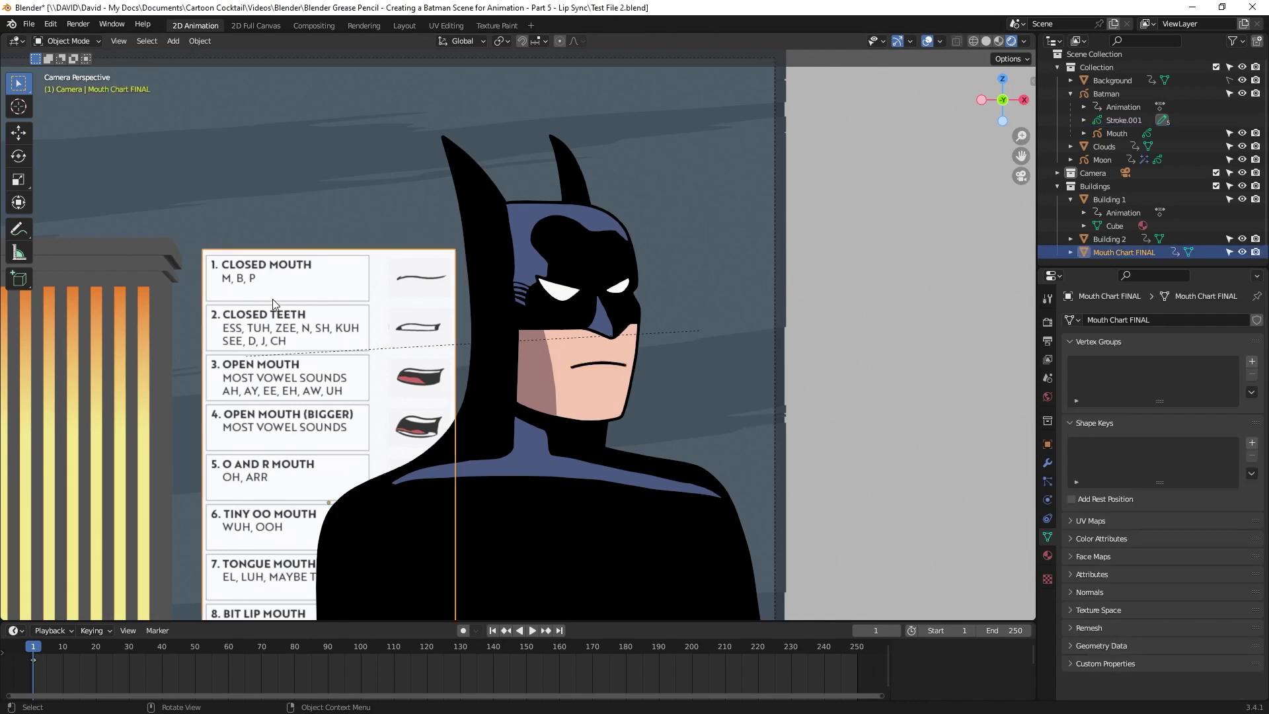
pyautogui.press('g')
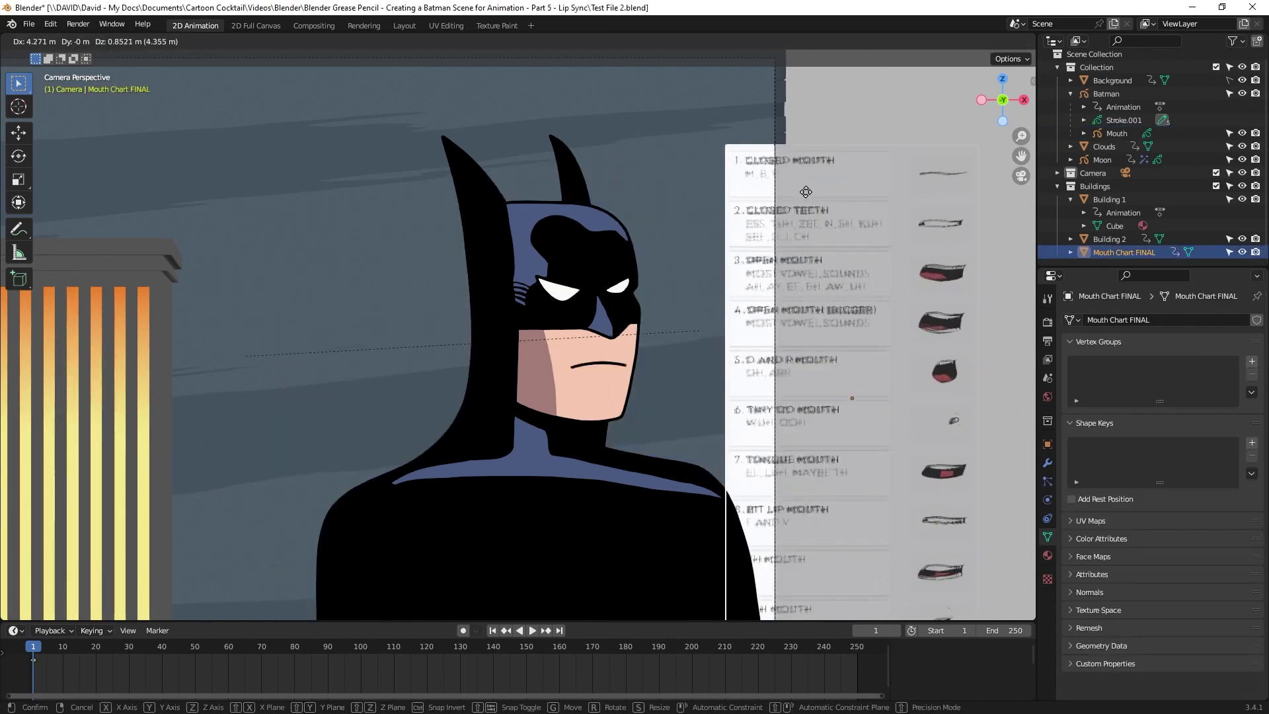
pyautogui.click(858, 180)
pyautogui.keyDown('ctrl'); pyautogui.scroll(-3, 667, 225); pyautogui.keyUp('ctrl')
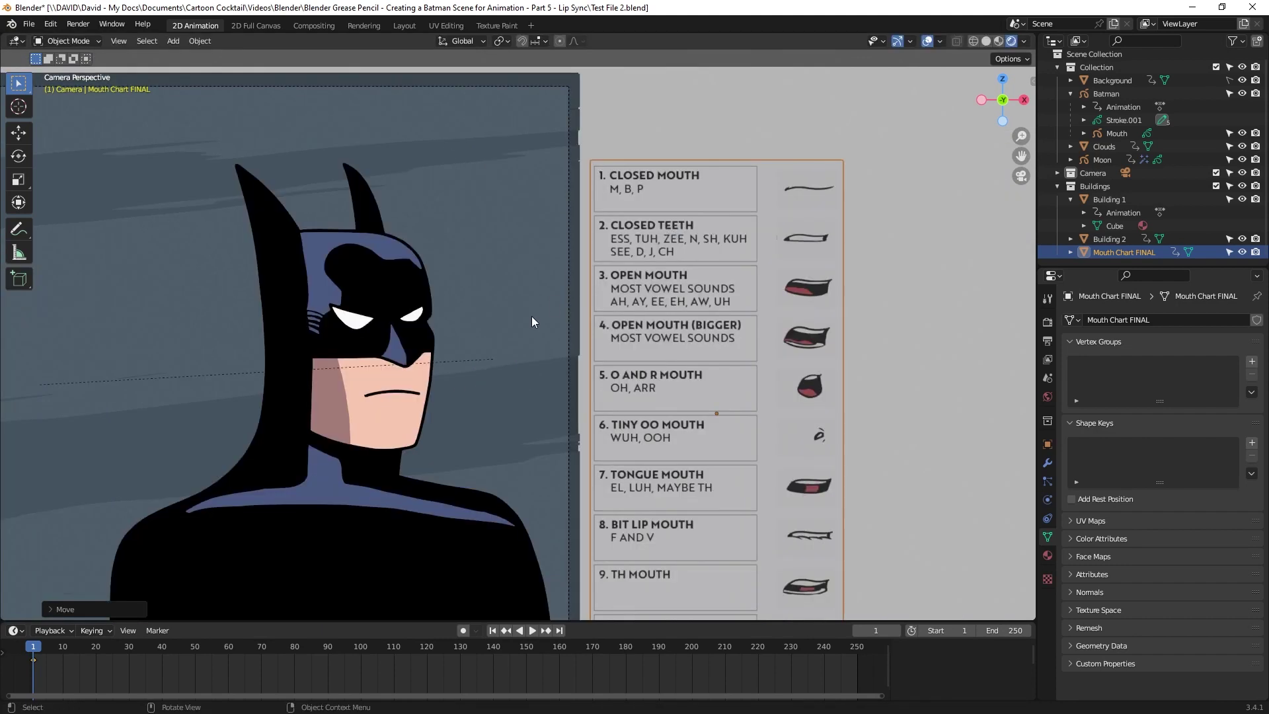
pyautogui.scroll(2, 531, 316)
pyautogui.scroll(1, 532, 316)
pyautogui.scroll(-1, 532, 316)
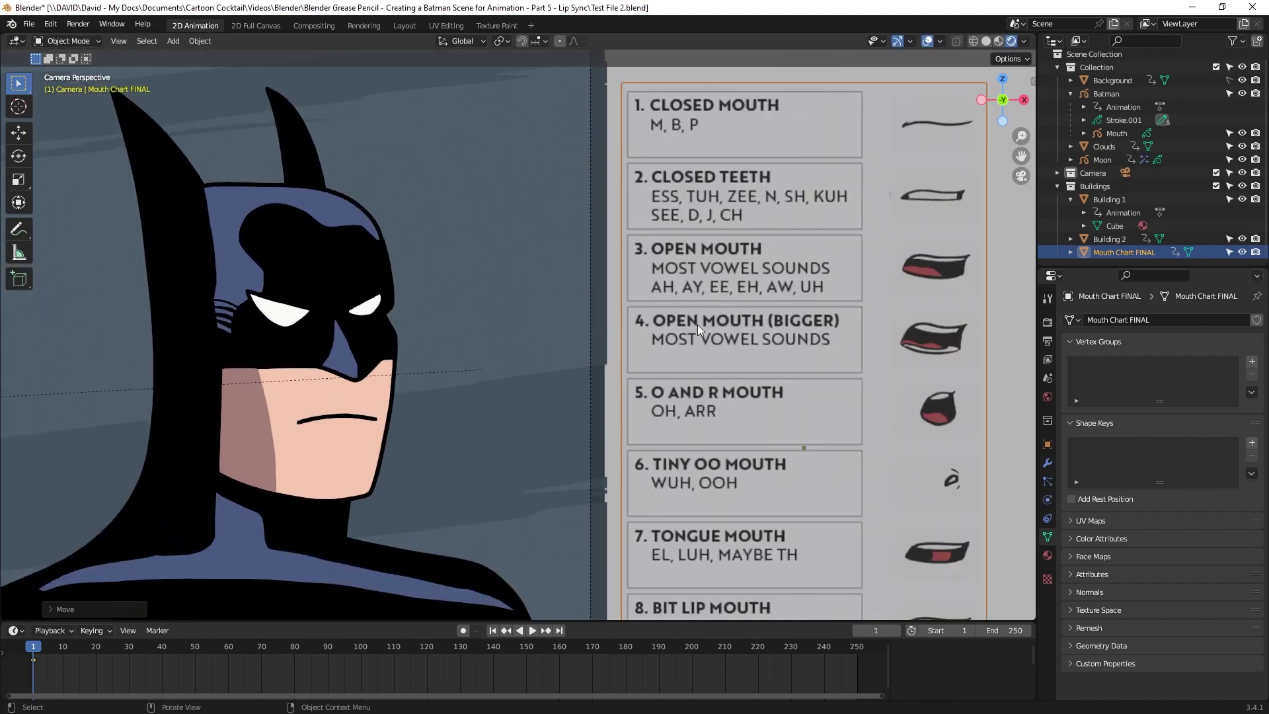
# Scale the mouth chart down and reposition it so that all ten mouth shapes fit beside Batman.
pyautogui.click(718, 331)
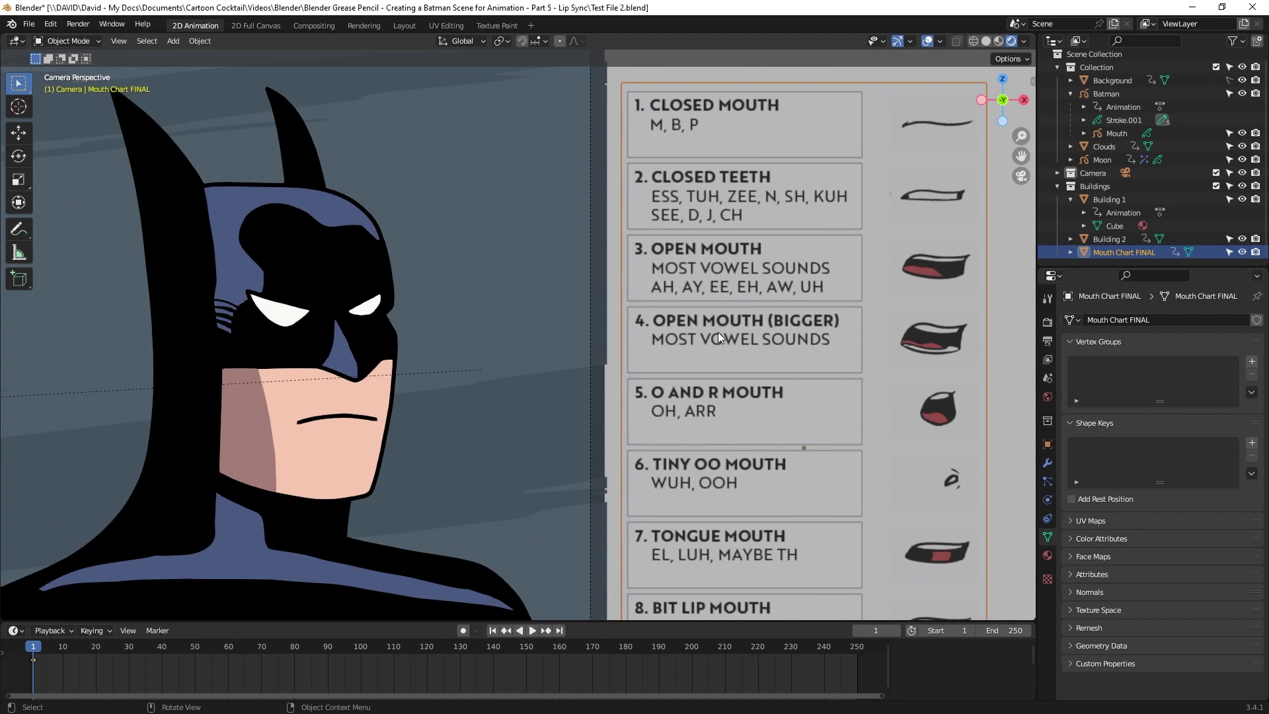
pyautogui.click(686, 105)
pyautogui.press('s')
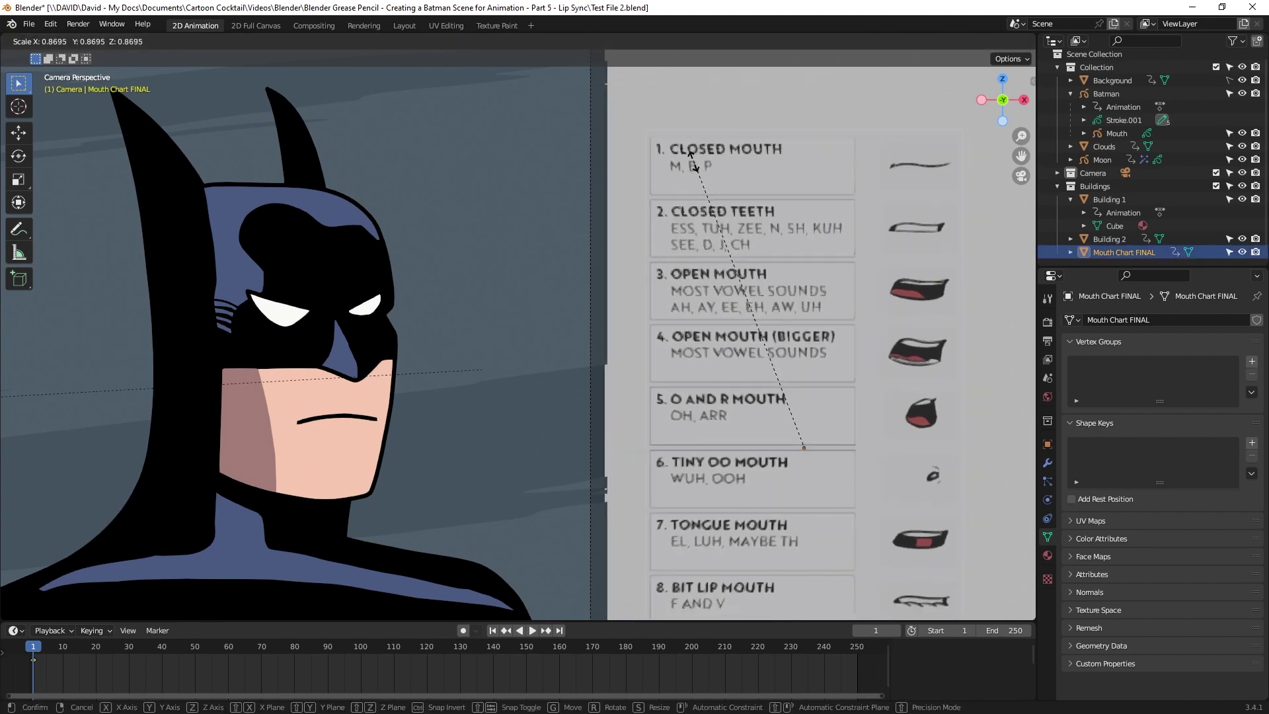
pyautogui.click(697, 188)
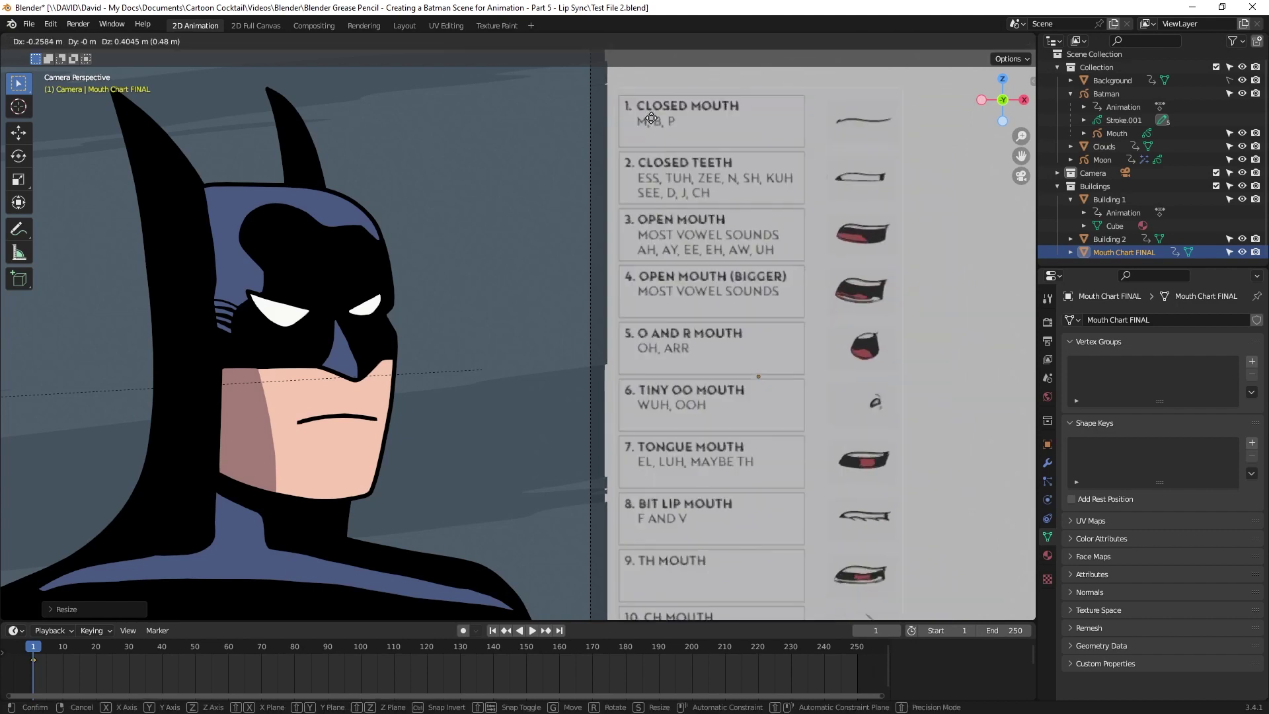
pyautogui.click(690, 139)
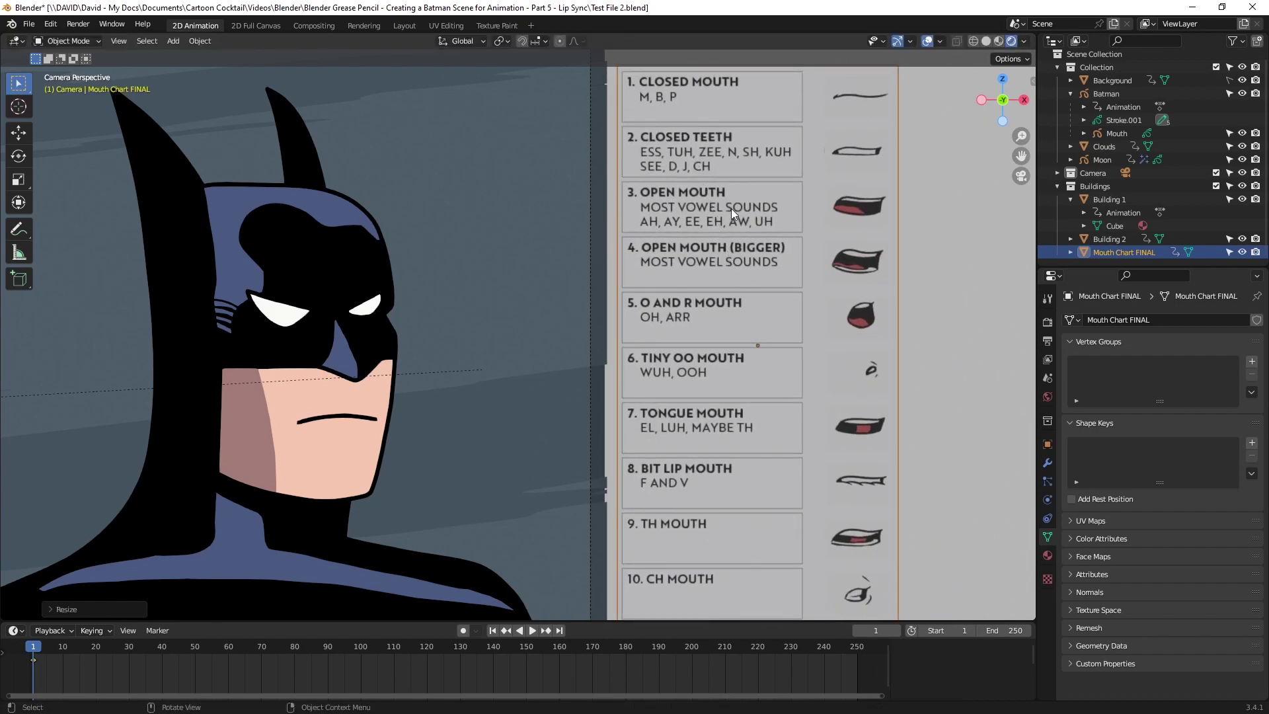
# Select the Mouth object and shorten its layer list to fit the ten mouth layers.
pyautogui.click(1117, 132)
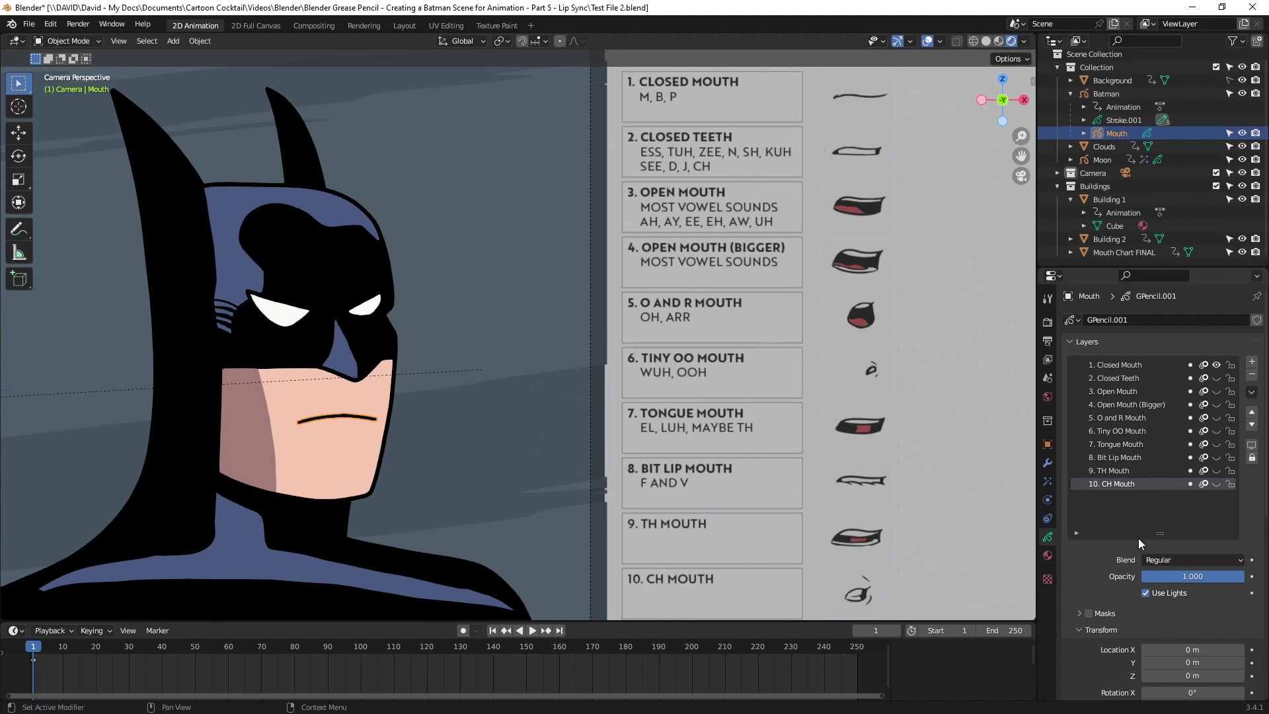
pyautogui.moveTo(1159, 533); pyautogui.dragTo(1159, 493)
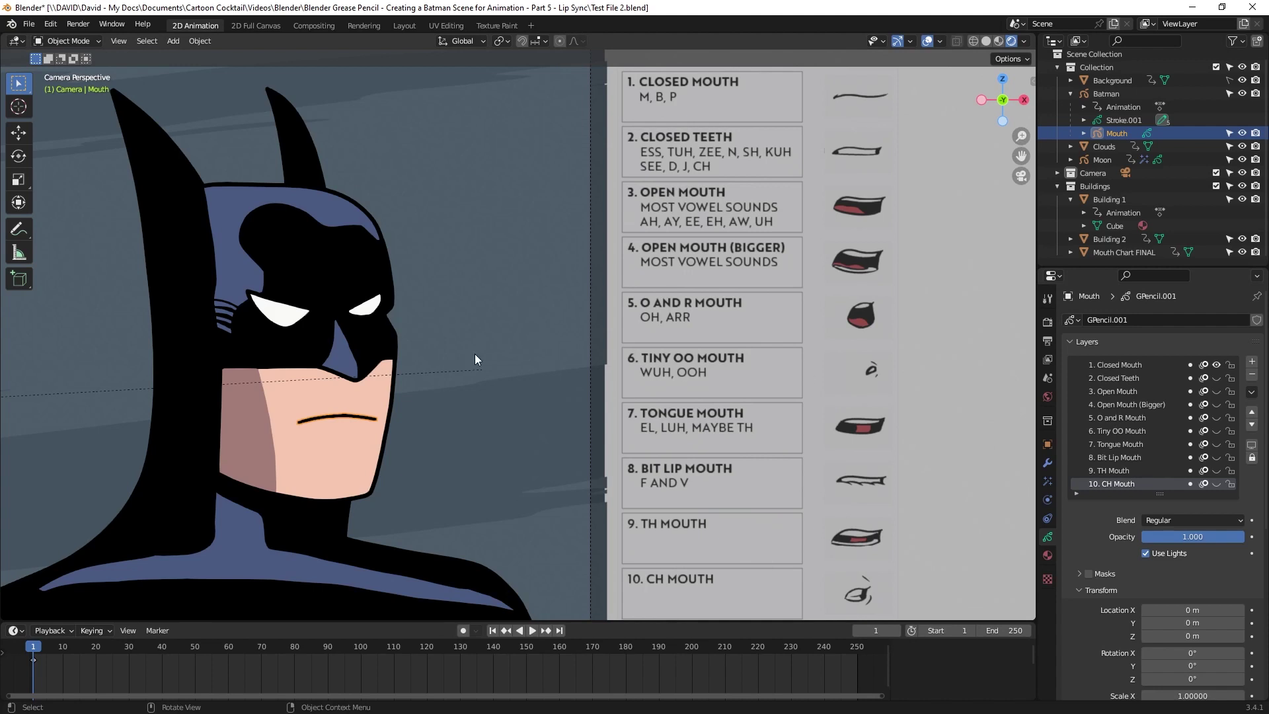
# Switch the default F-curve interpolation in the preferences to Bezier and return it to Constant.
pyautogui.click(31, 24)
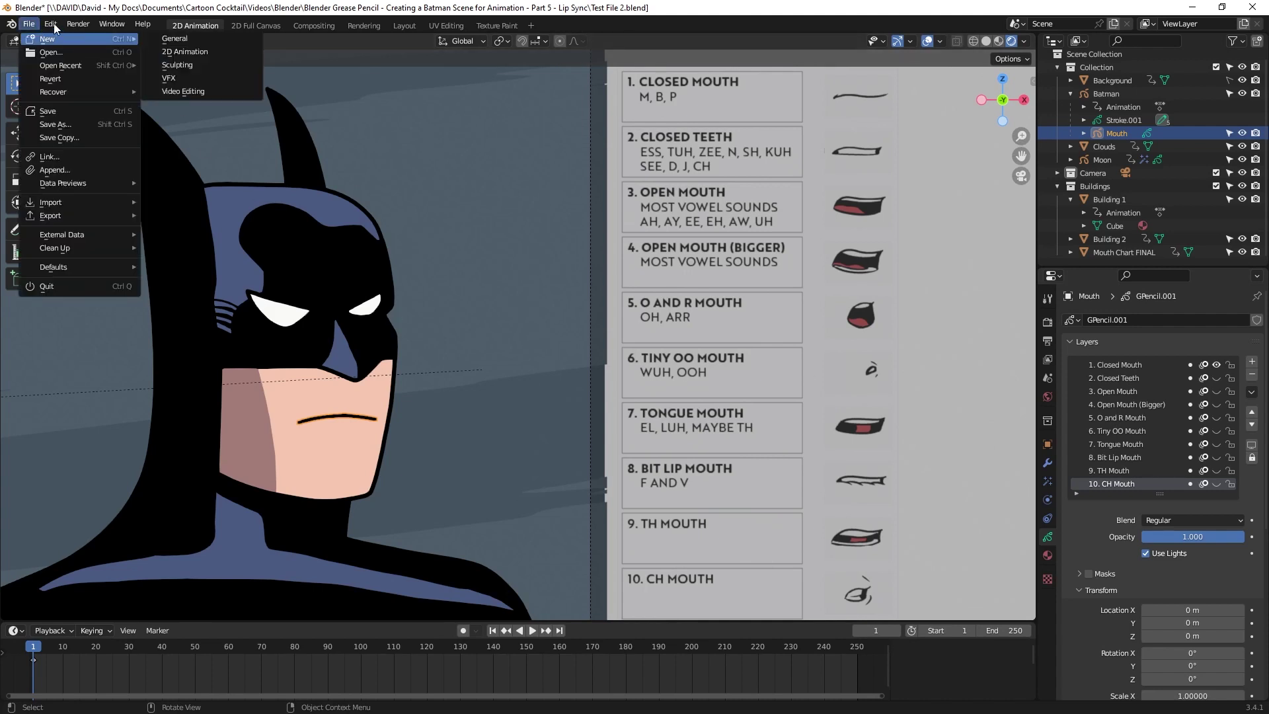
pyautogui.moveTo(52, 24)
pyautogui.click(97, 212)
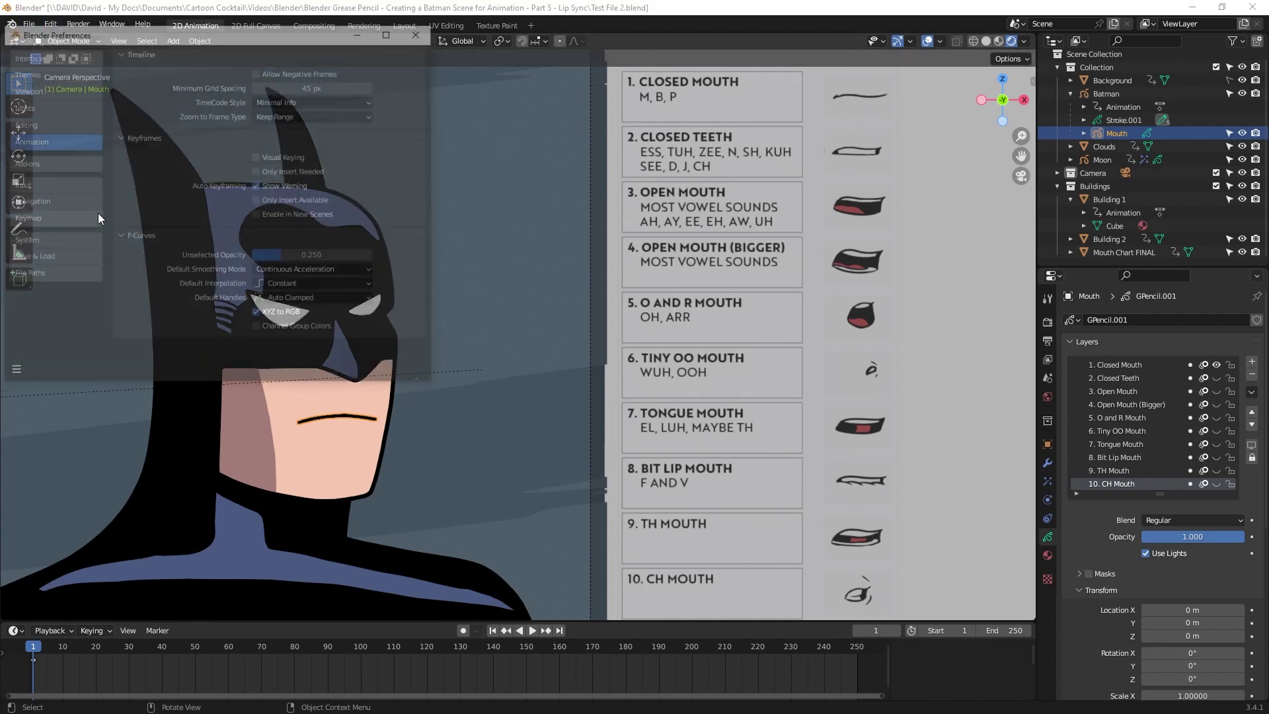
pyautogui.click(48, 124)
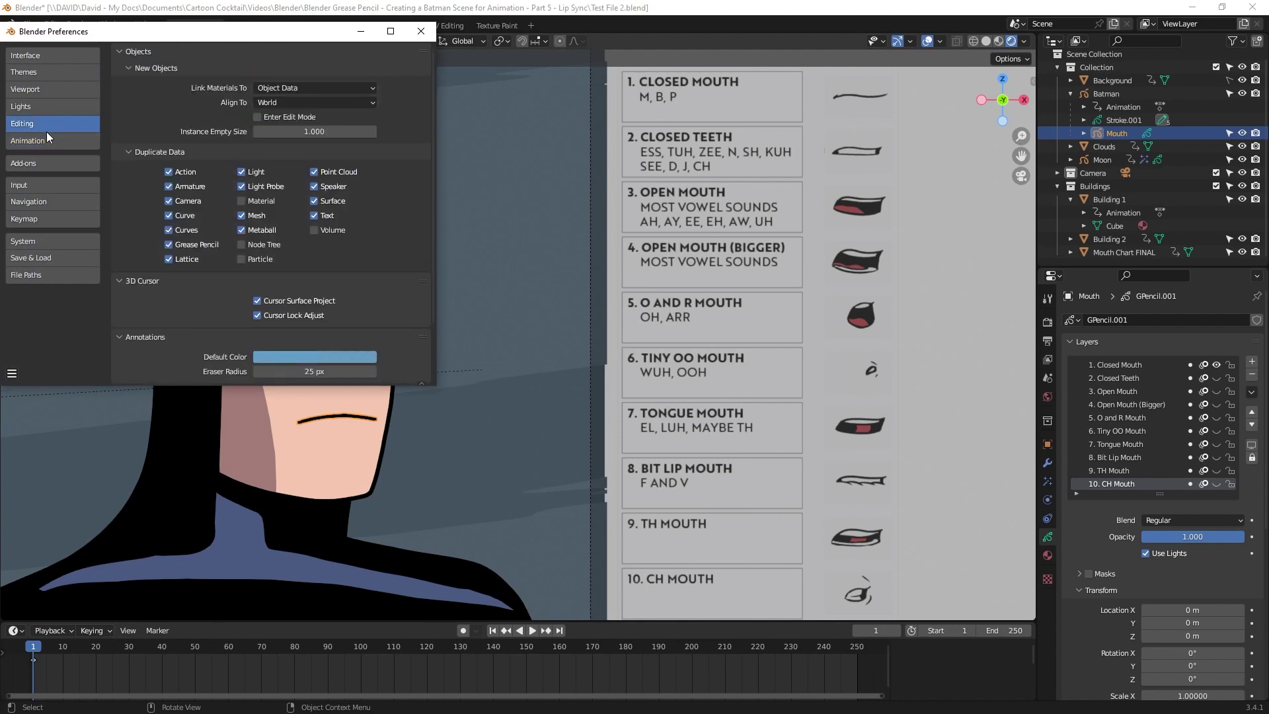
pyautogui.click(46, 140)
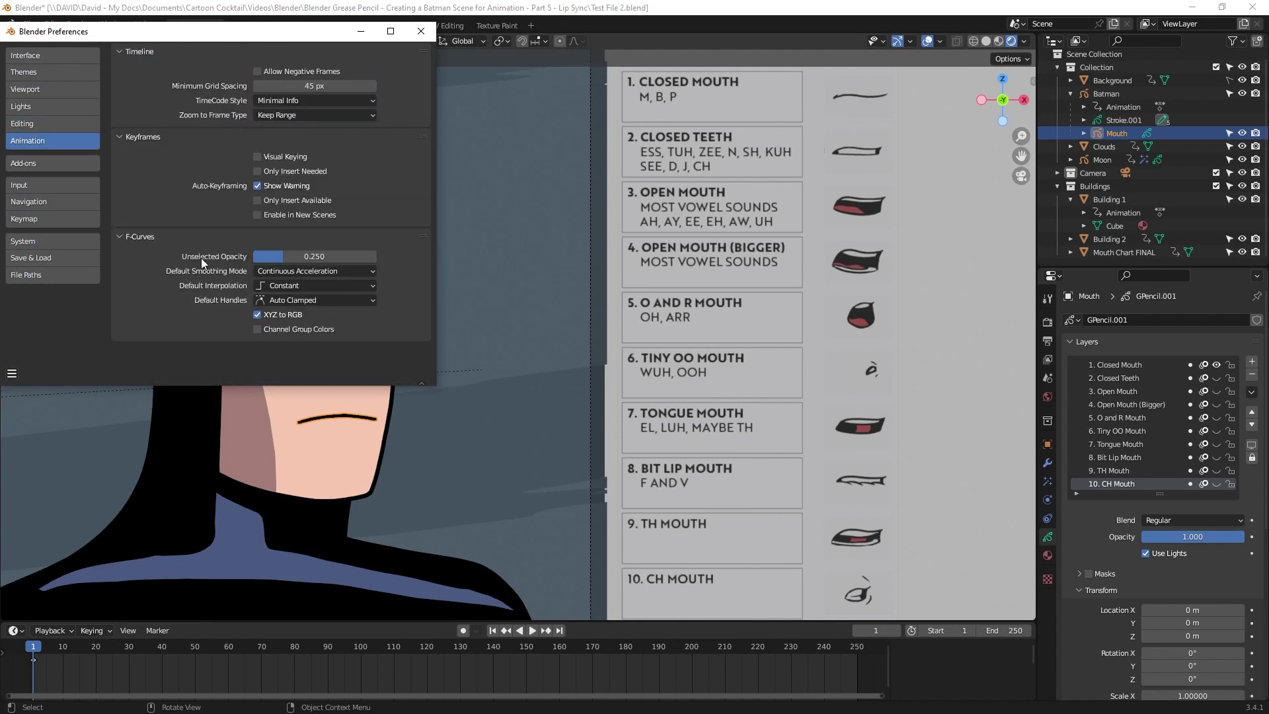
pyautogui.click(281, 286)
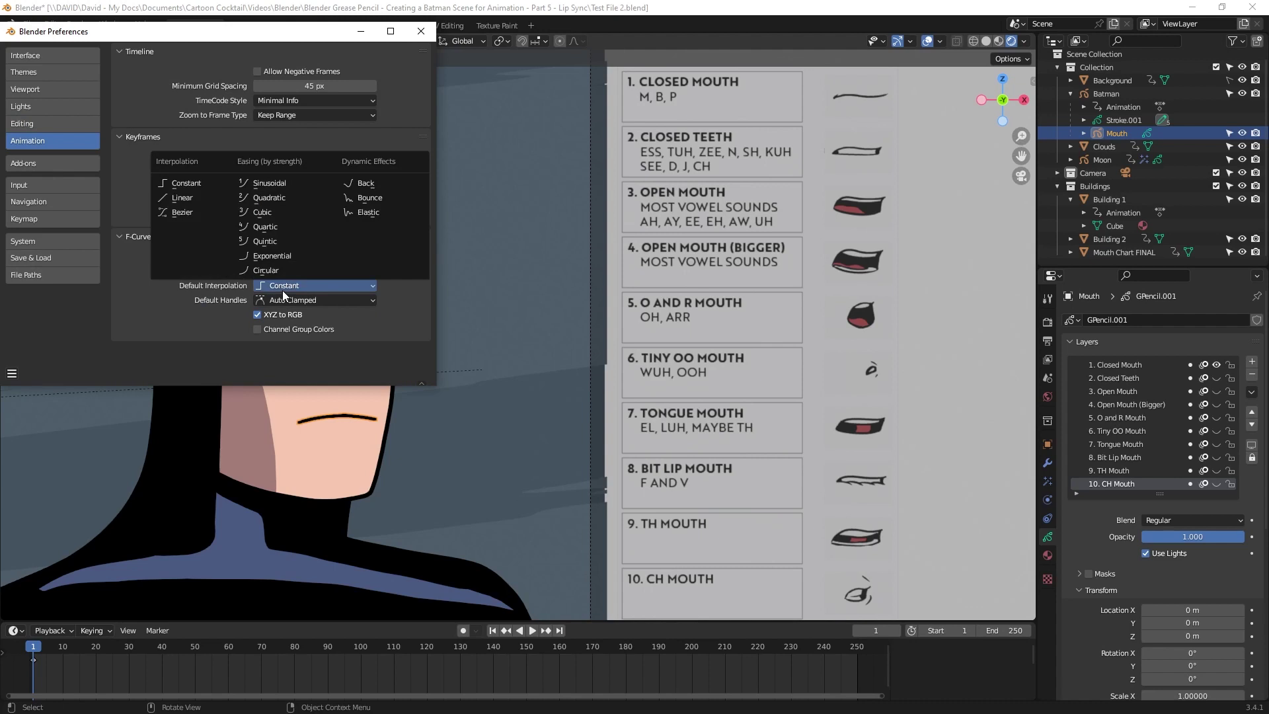
pyautogui.click(197, 212)
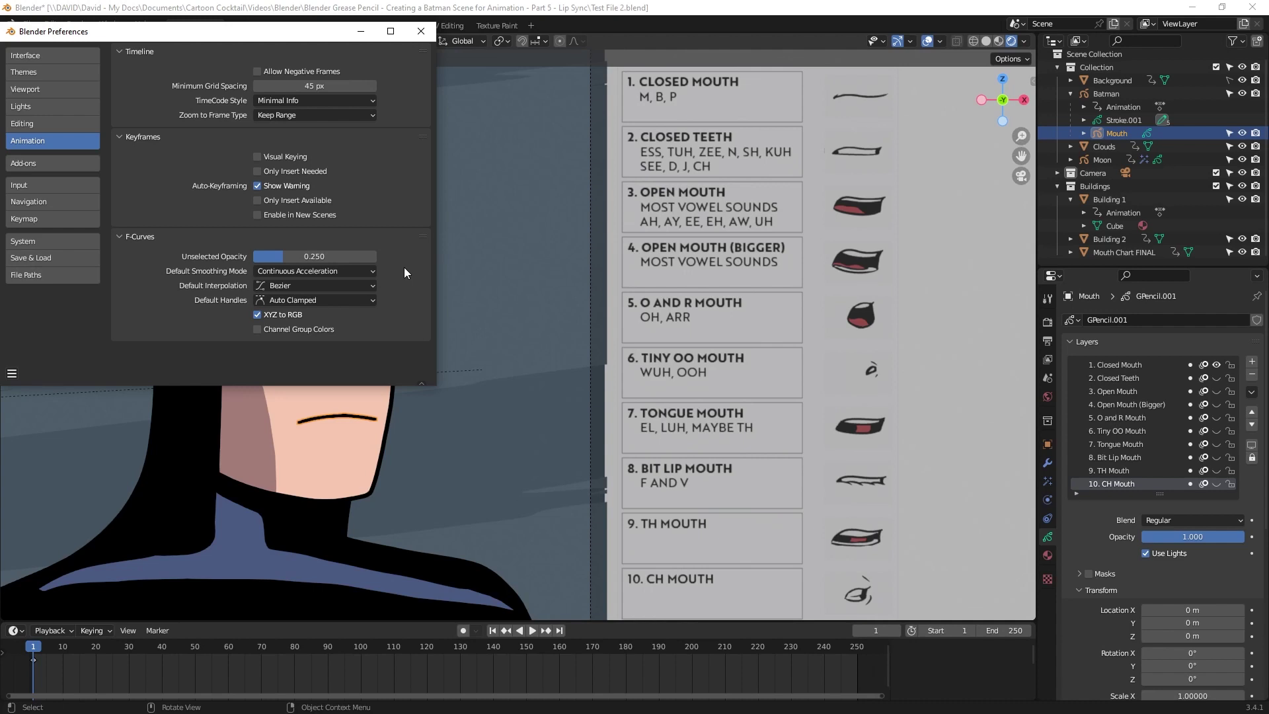
pyautogui.keyDown('ctrl'); pyautogui.scroll(2, 341, 284); pyautogui.keyUp('ctrl')
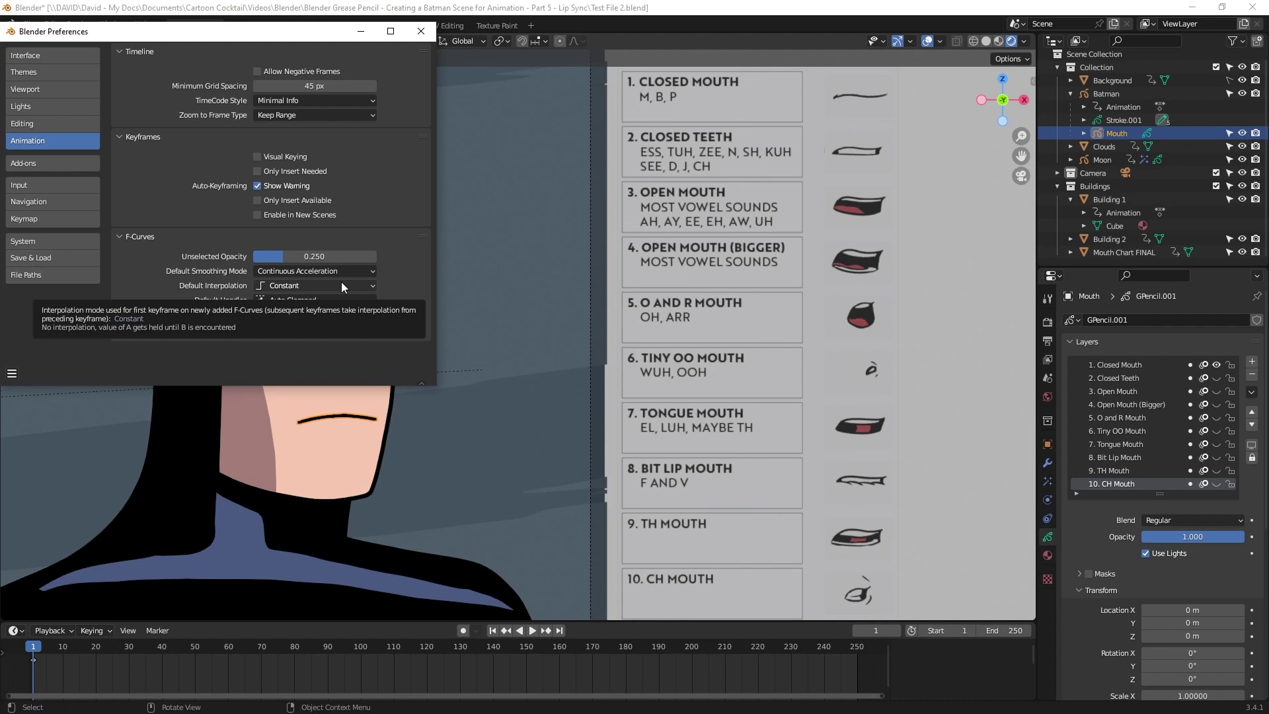
pyautogui.click(420, 33)
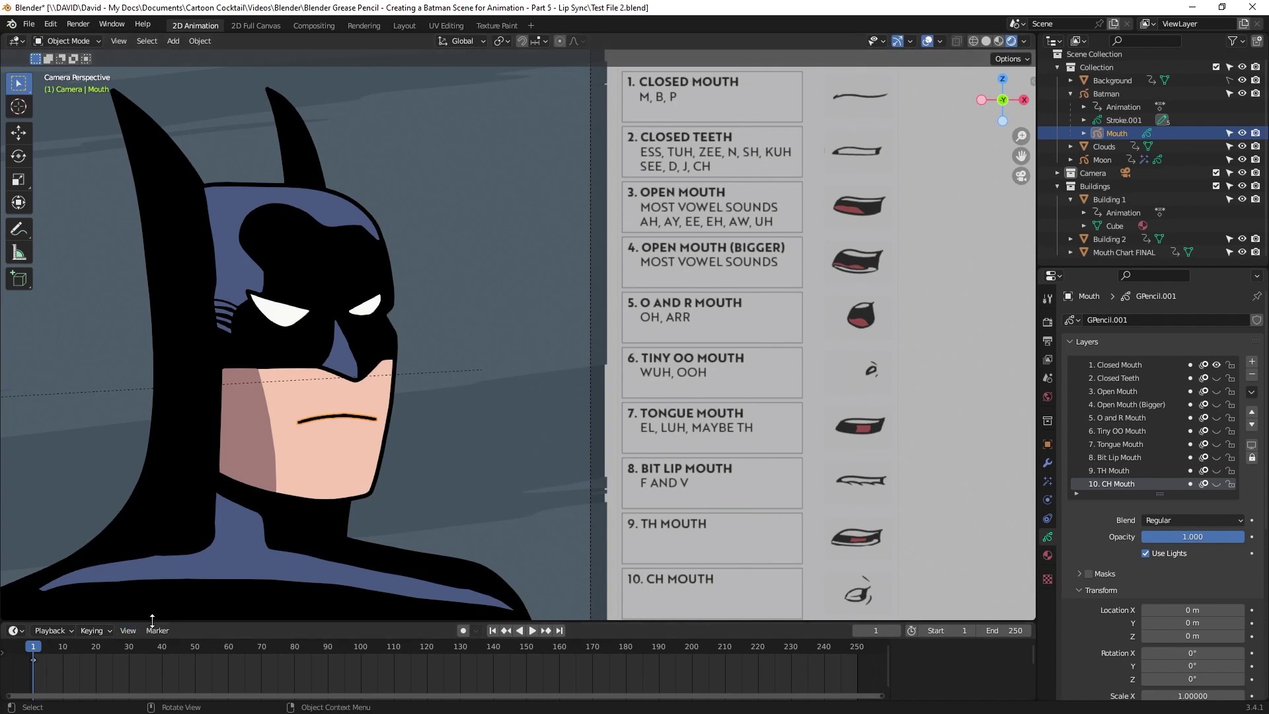
# Enlarge the timeline area below the viewport and switch it to the Video Sequencer.
pyautogui.moveTo(169, 622); pyautogui.dragTo(168, 587)
pyautogui.click(15, 596)
pyautogui.click(32, 593)
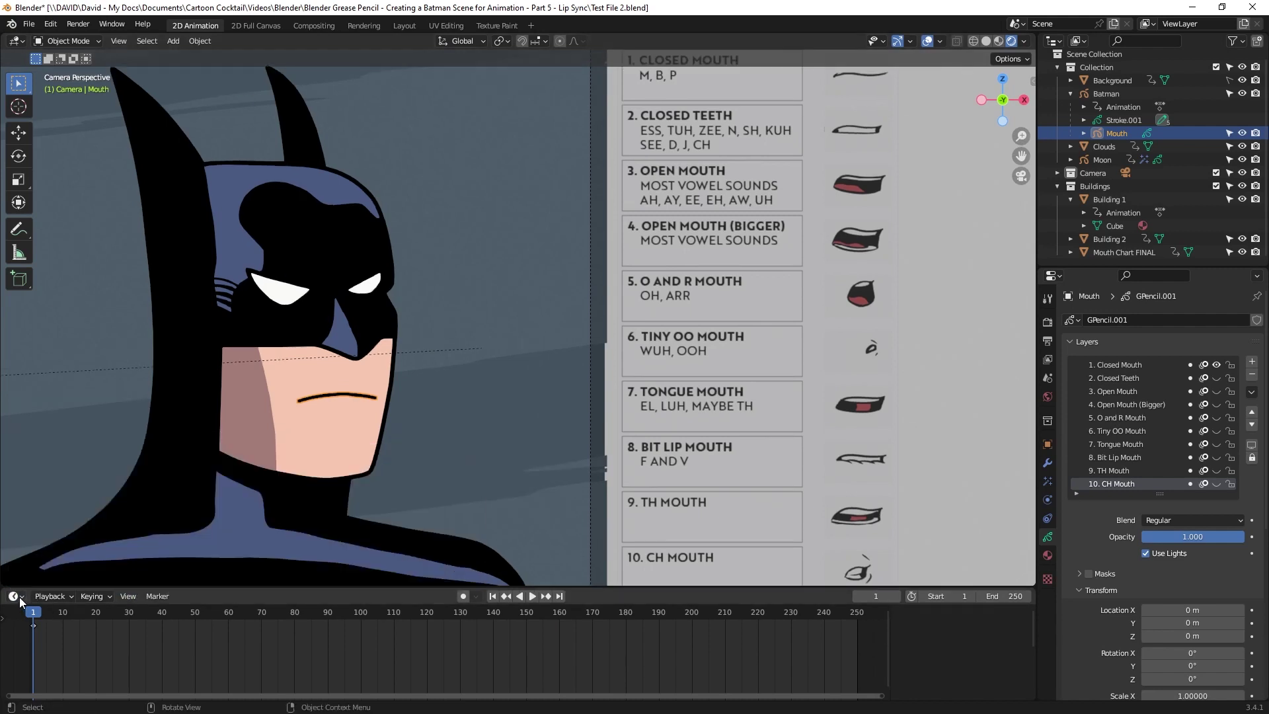
pyautogui.click(15, 595)
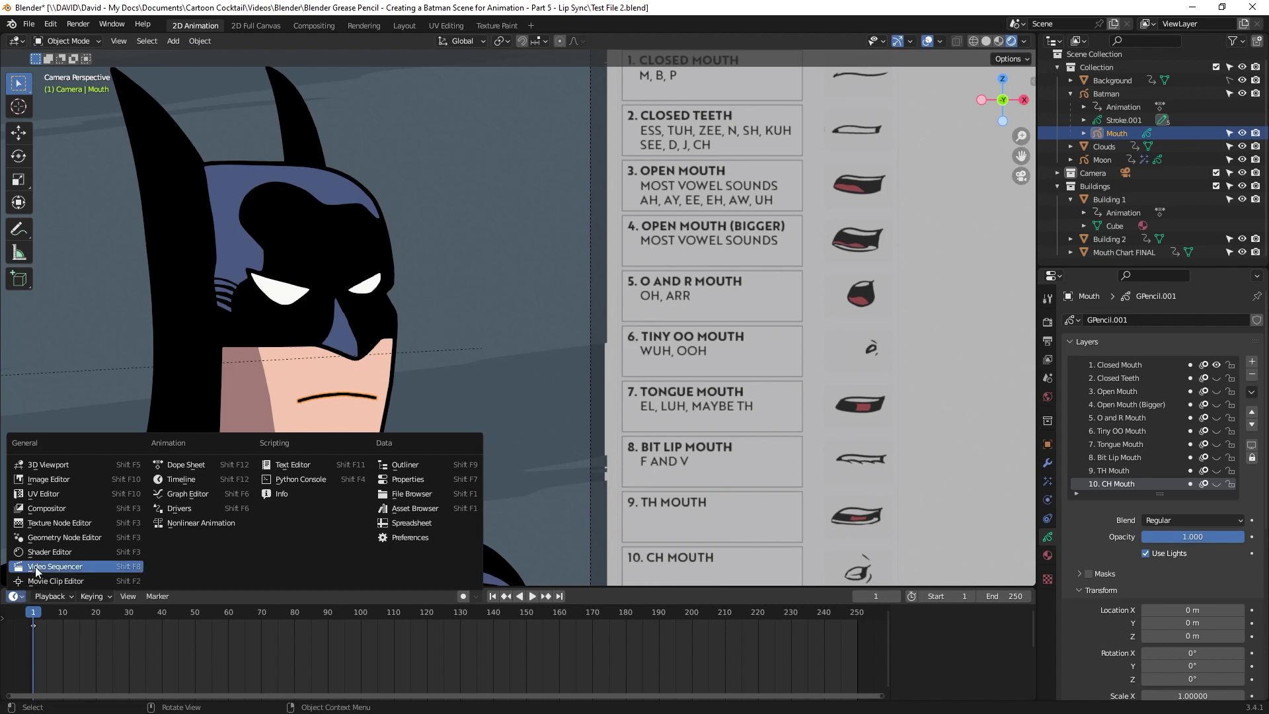
pyautogui.click(39, 570)
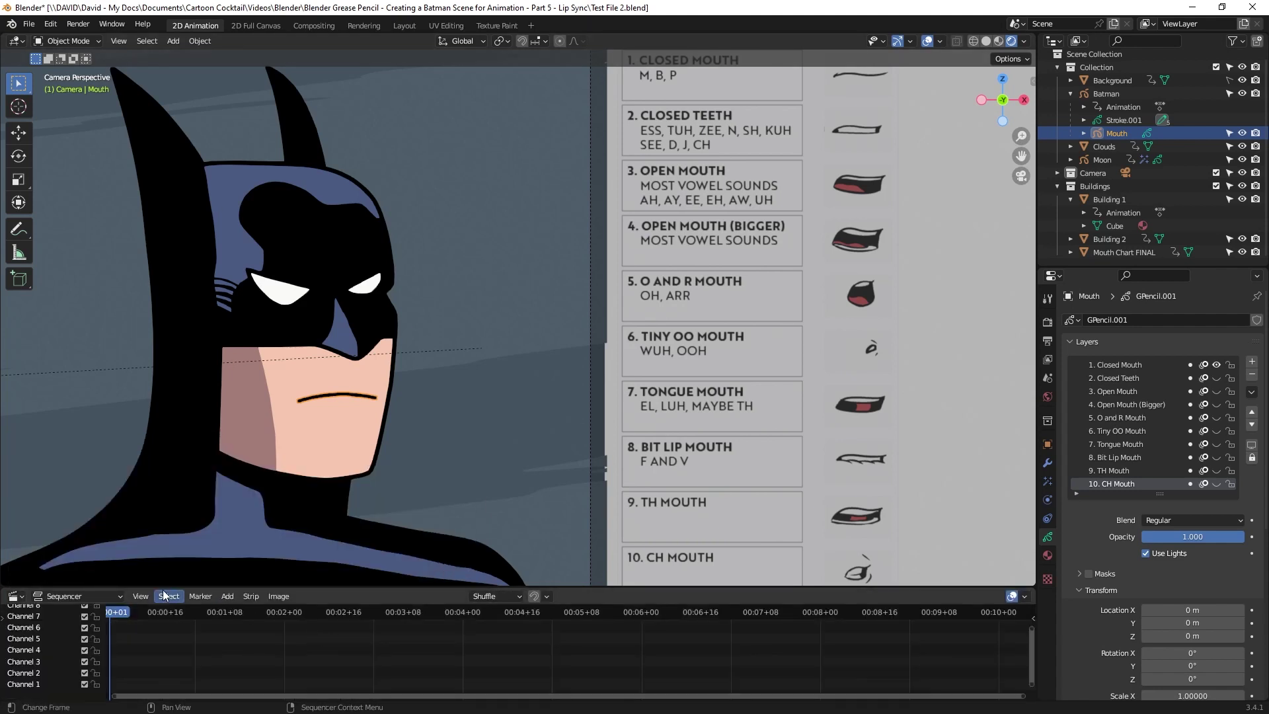
# Add the sound file Batman State Farm.wav as a strip on channel 1, starting at frame 1.
pyautogui.click(228, 596)
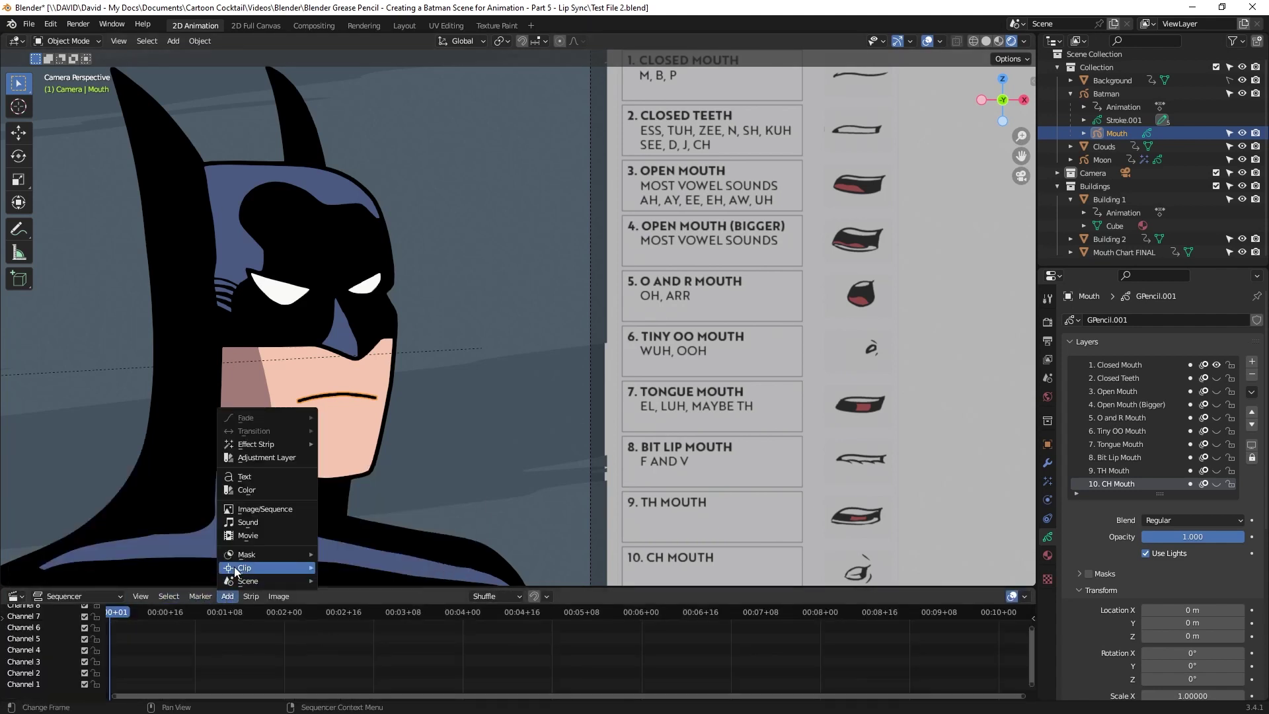
pyautogui.click(249, 522)
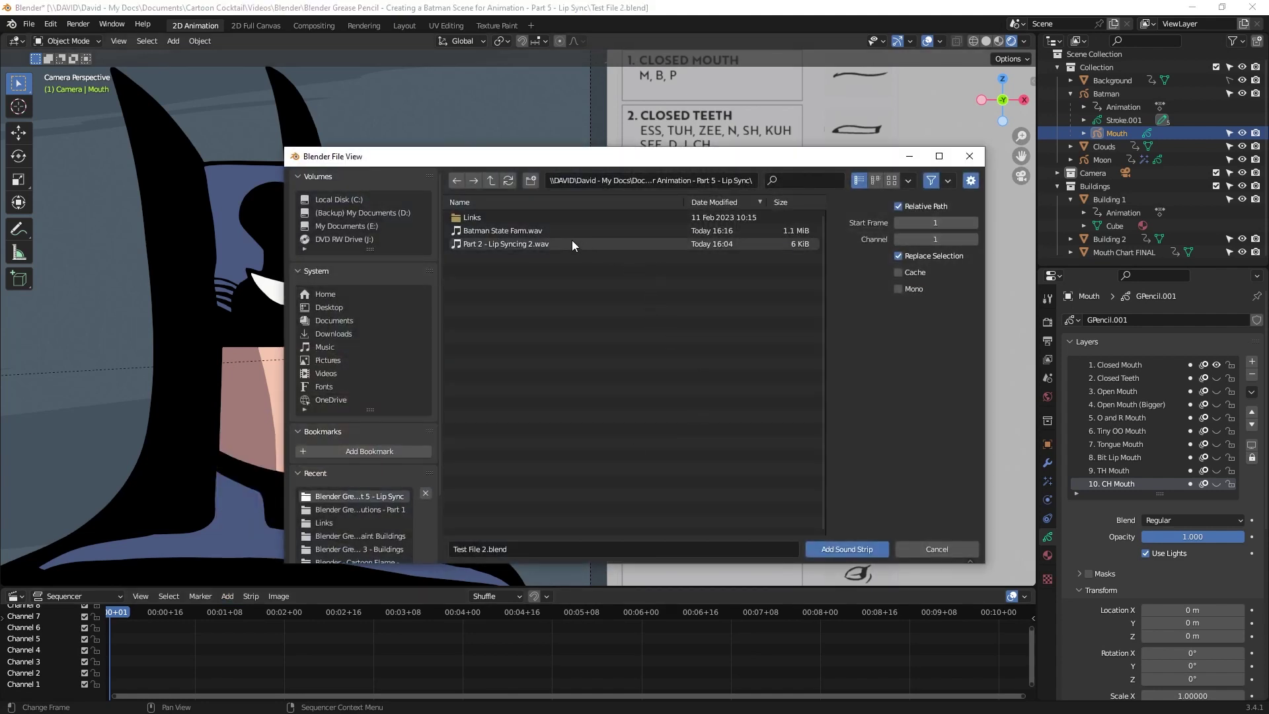
pyautogui.doubleClick(517, 229)
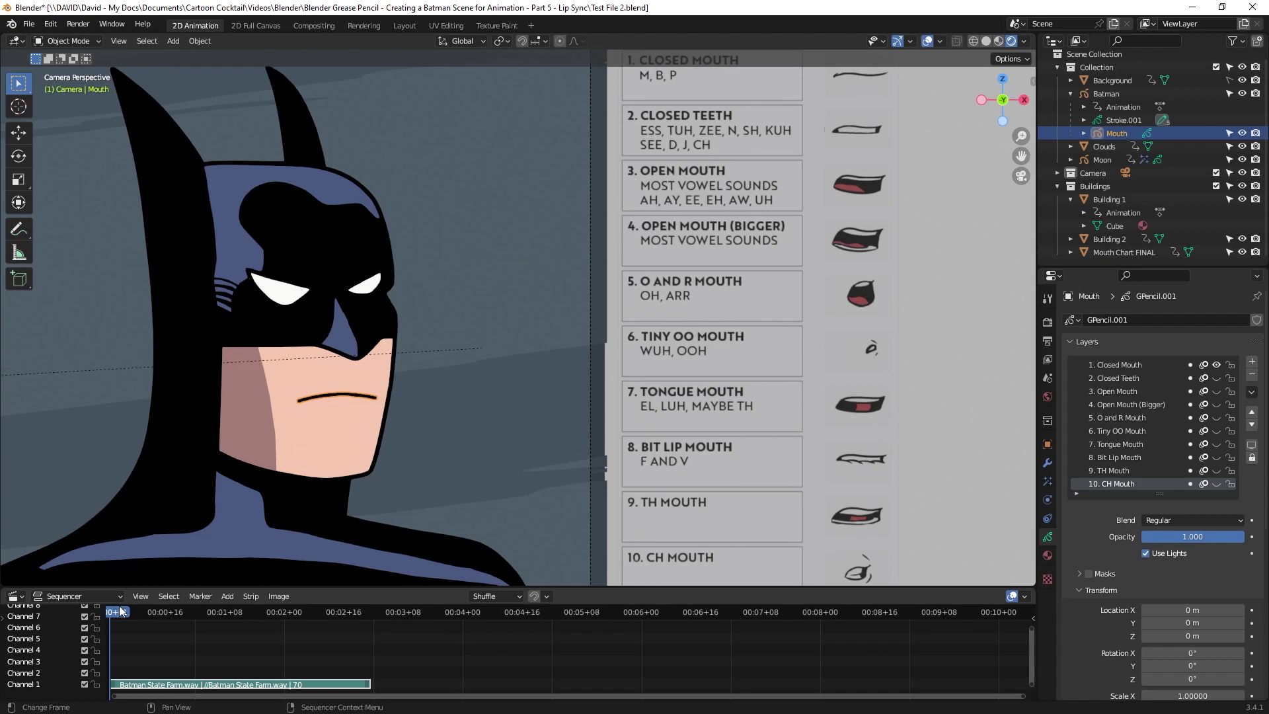
# Shift the Batman State Farm.wav strip about one second later on channel 1 and play it back.
pyautogui.moveTo(156, 685); pyautogui.dragTo(244, 679)
pyautogui.press('space')
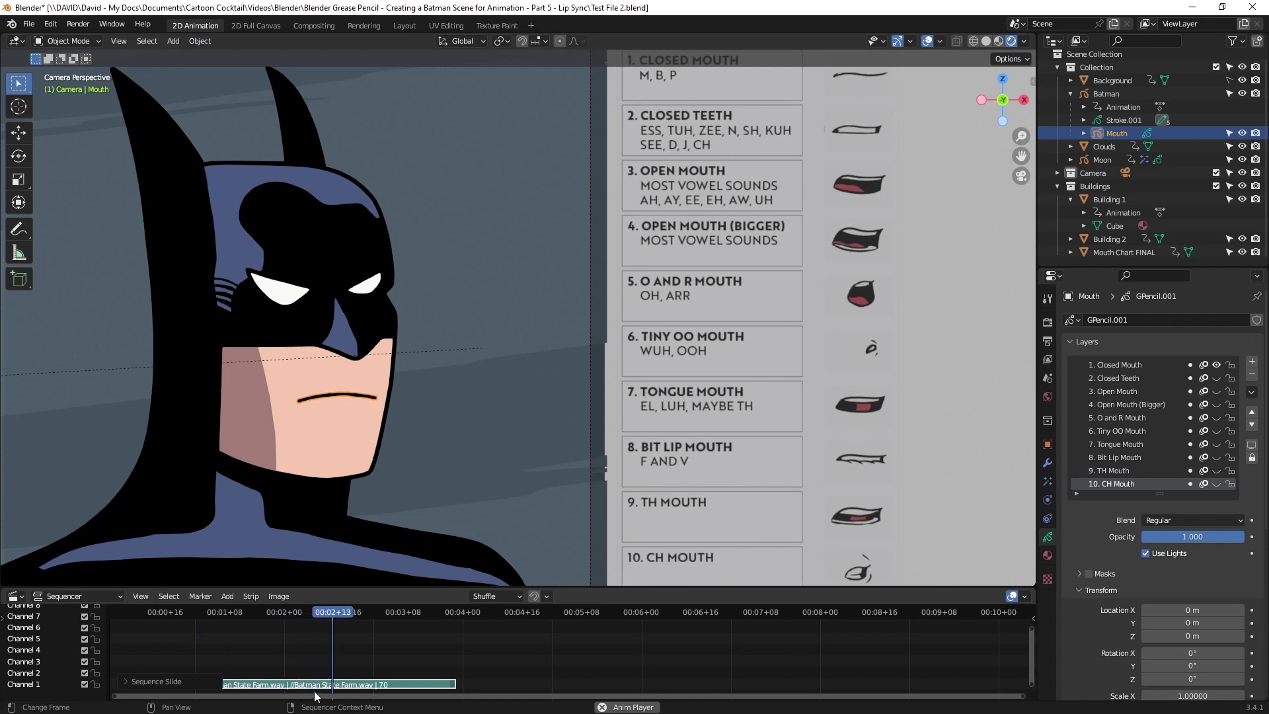
pyautogui.press('space')
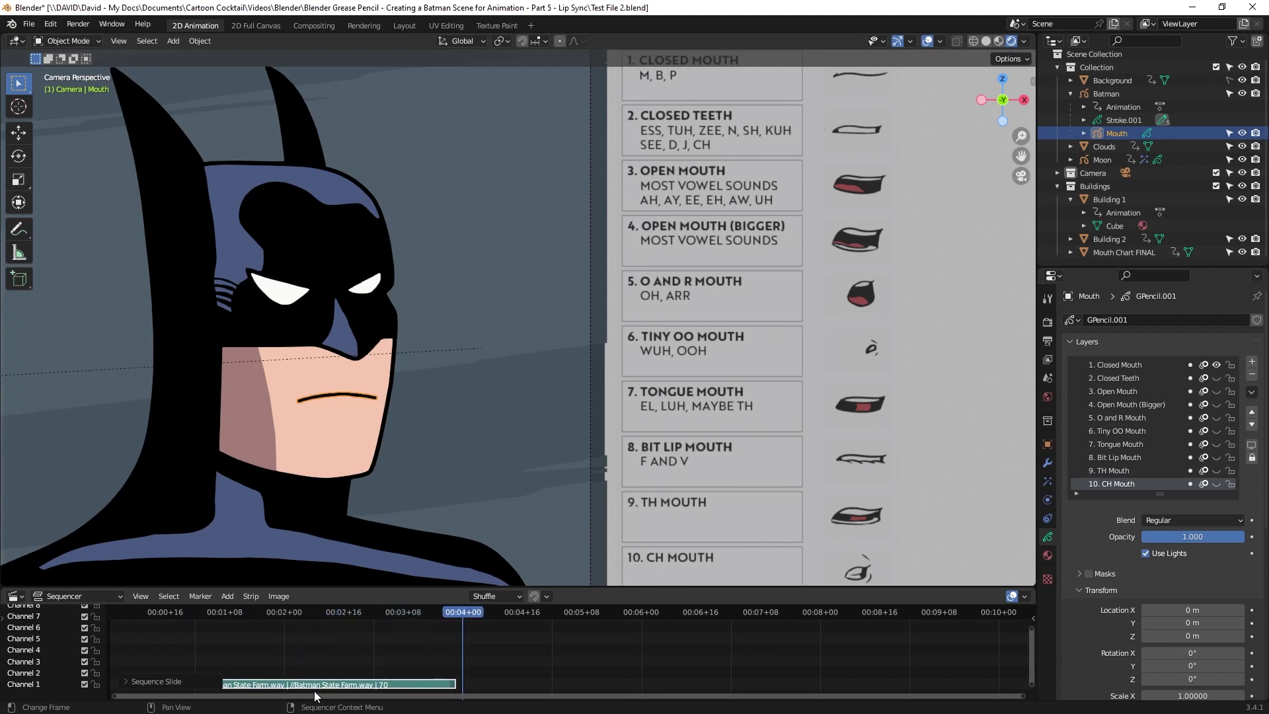
# Enable audio scrubbing in the timeline's playback settings and test it at frame 25.
pyautogui.press('pagedown')
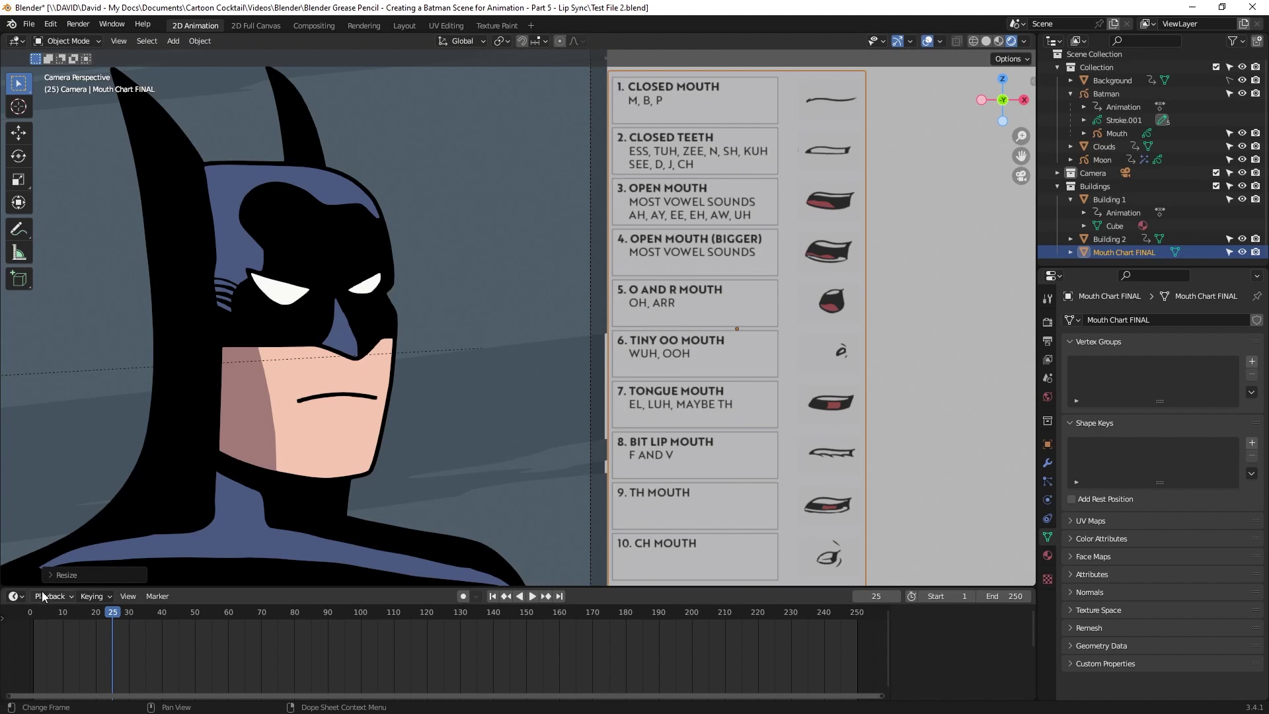
pyautogui.click(64, 599)
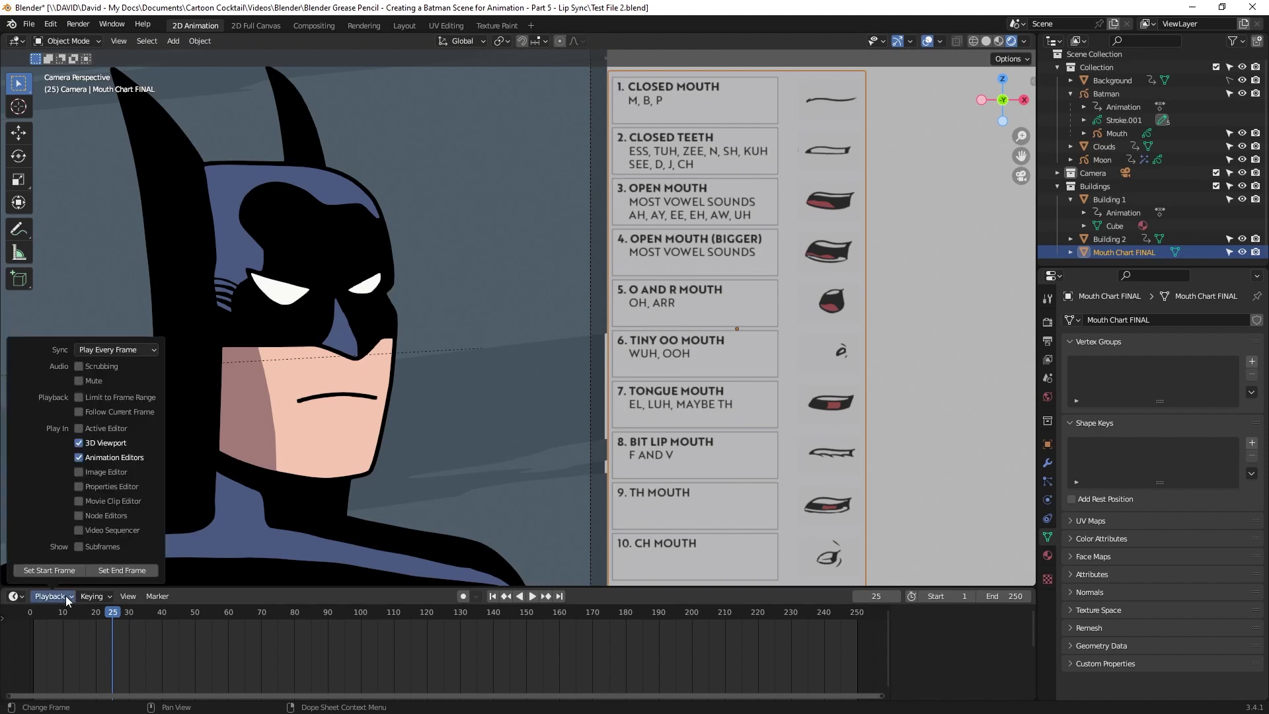
pyautogui.click(82, 366)
pyautogui.press('space')
pyautogui.click(112, 614)
pyautogui.moveTo(112, 616); pyautogui.dragTo(112, 612)
pyautogui.press('space')
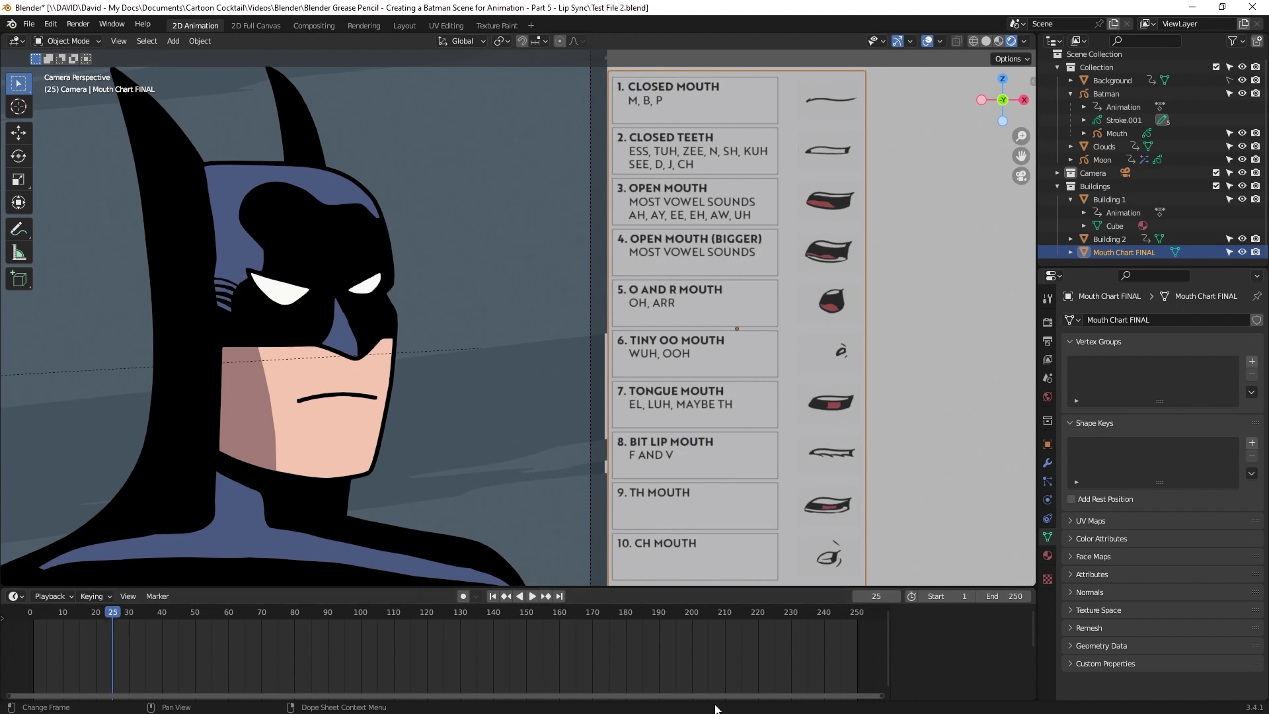
# Select the Mouth object, make all ten mouth layers visible and return to frame 1.
pyautogui.click(1110, 134)
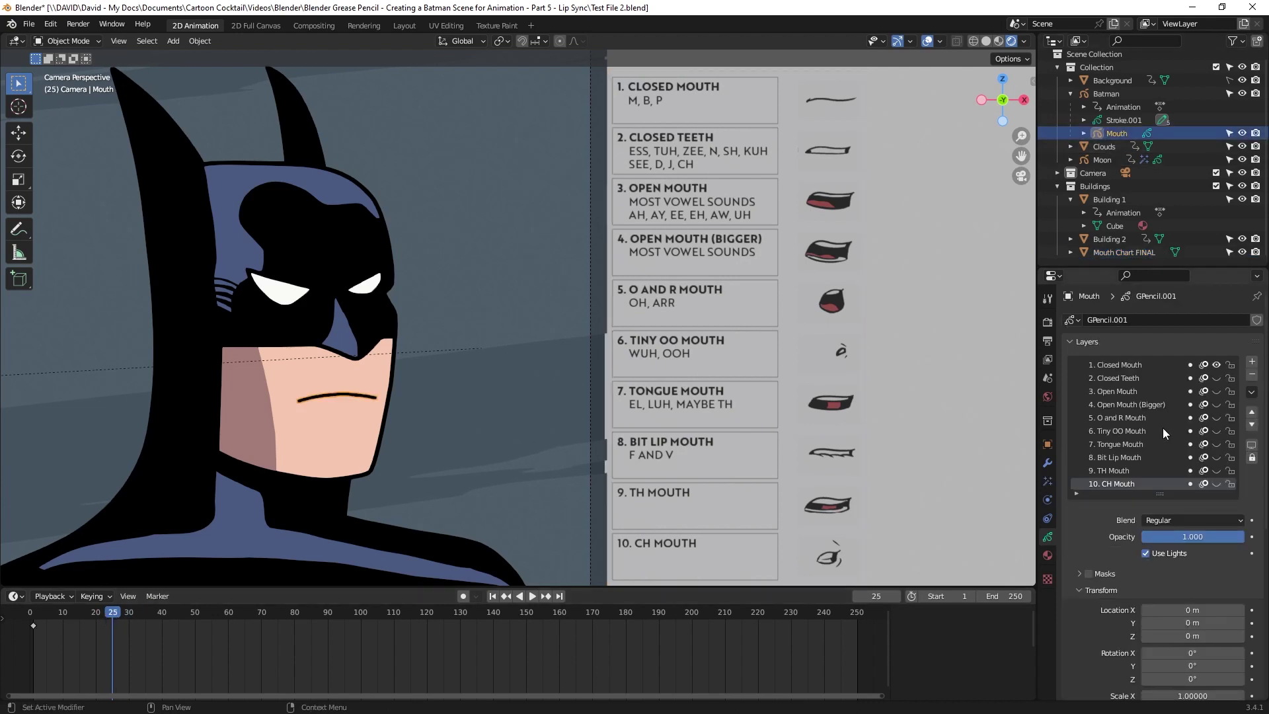
pyautogui.click(1159, 368)
pyautogui.moveTo(1217, 377); pyautogui.dragTo(1217, 484)
pyautogui.click(1124, 483)
pyautogui.hotkey('shift', 'Left')
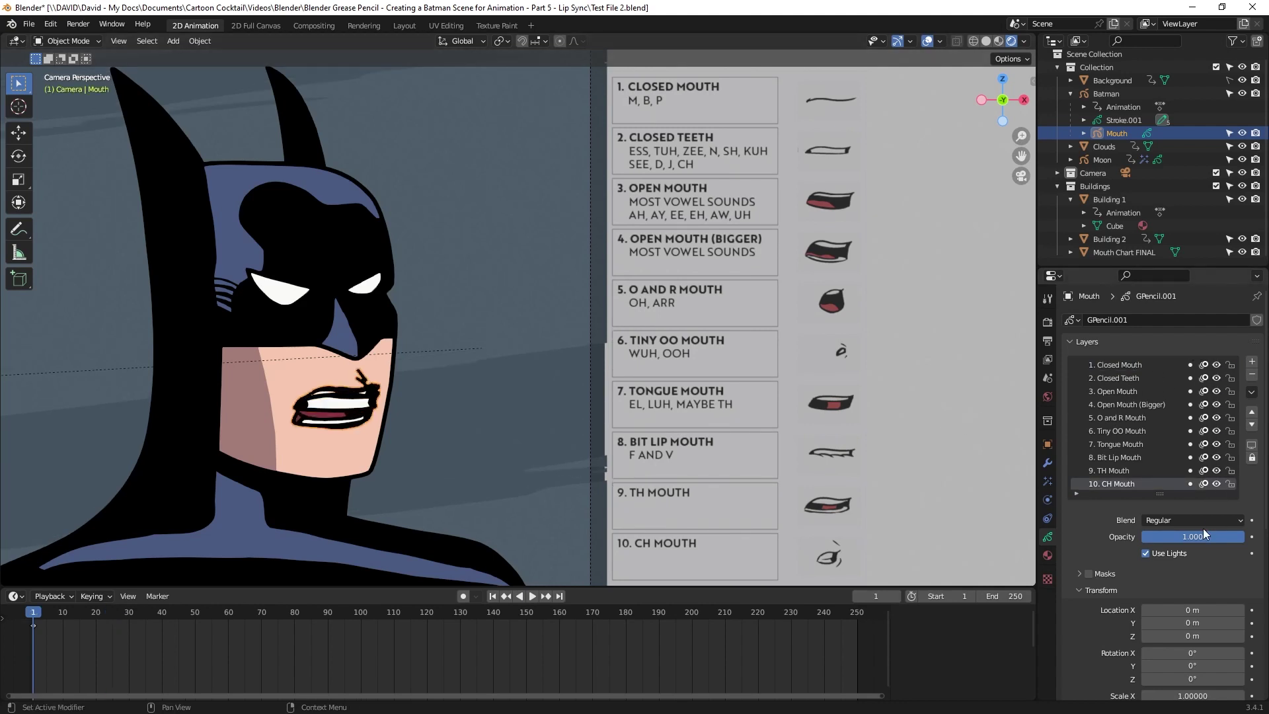
# Set the opacity of mouth layers 2 through 10 to 0 so that only 1. Closed Mouth shows.
pyautogui.click(1129, 365)
pyautogui.click(1127, 392)
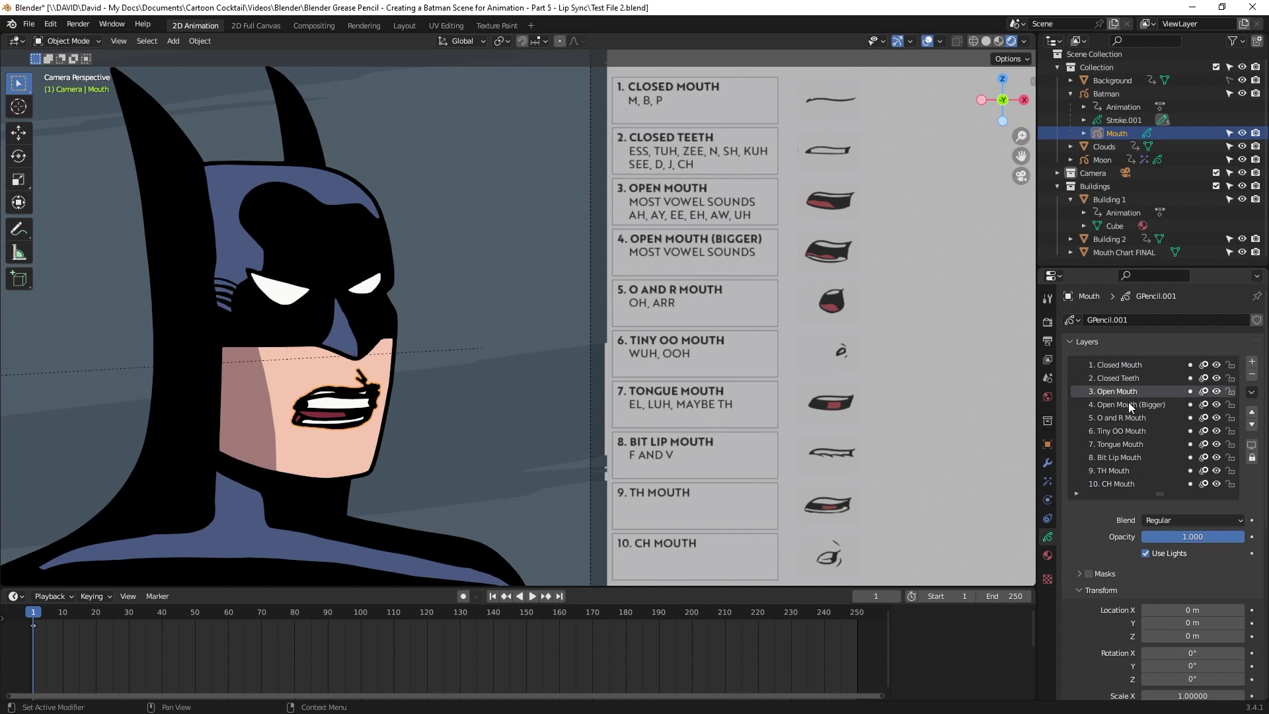
pyautogui.click(1130, 404)
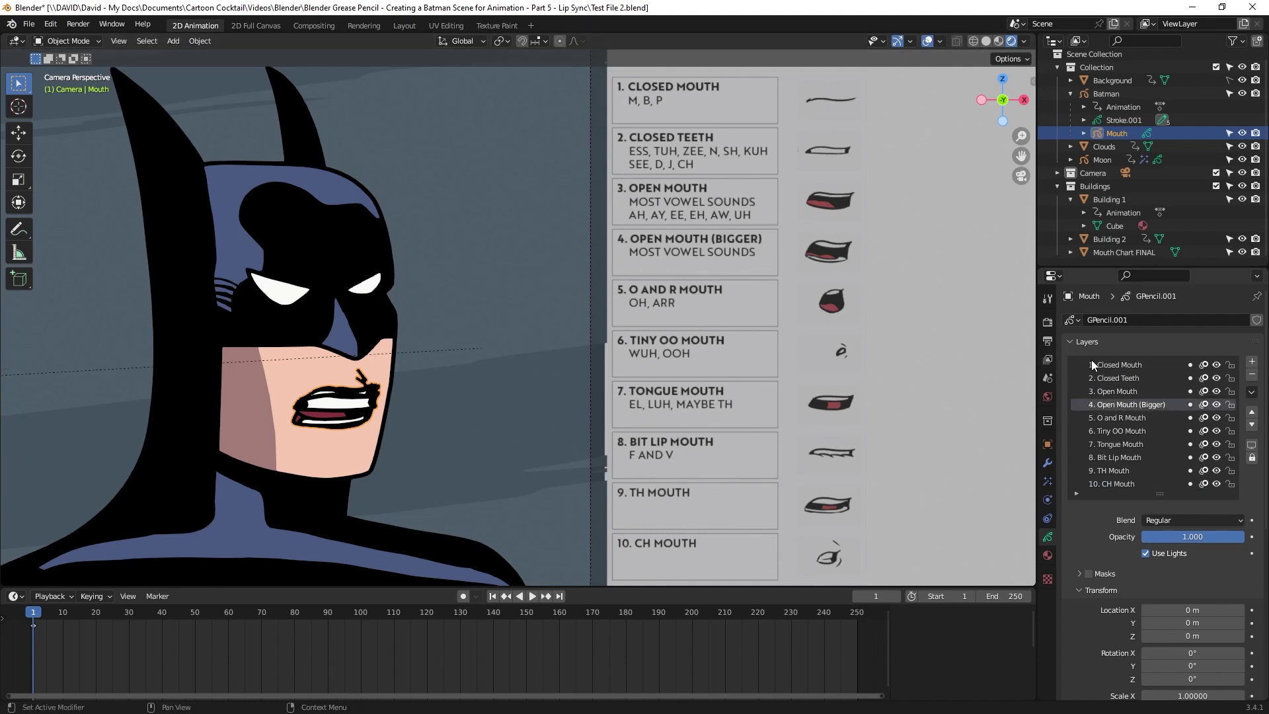
pyautogui.moveTo(1209, 536); pyautogui.dragTo(1141, 536)
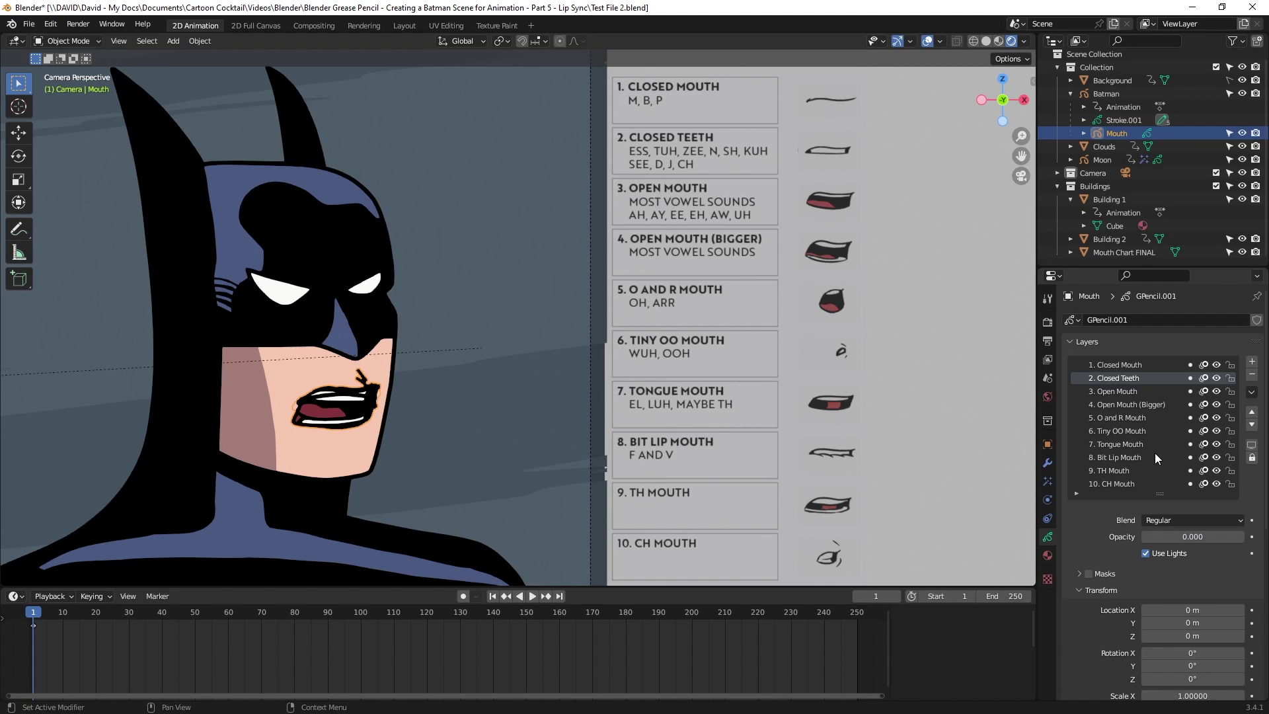
pyautogui.click(1118, 391)
pyautogui.click(1127, 404)
pyautogui.click(1161, 418)
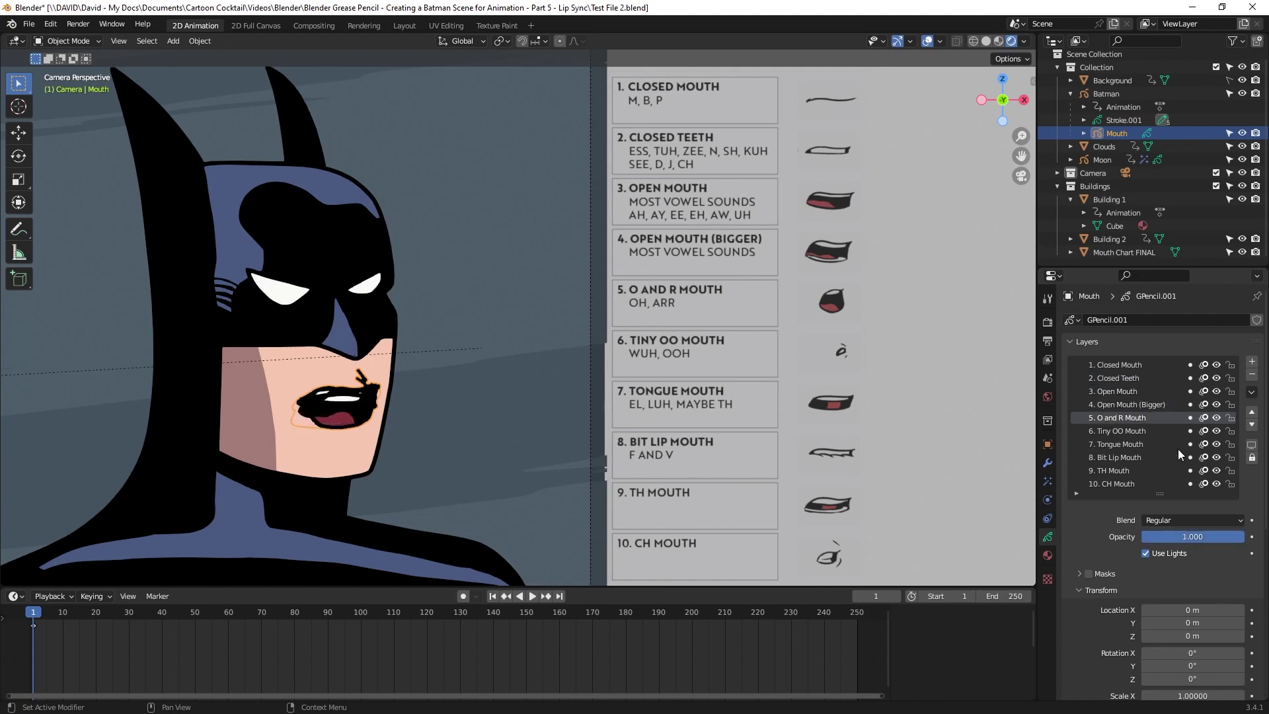
pyautogui.moveTo(1208, 536); pyautogui.dragTo(1142, 536)
pyautogui.click(1122, 431)
pyautogui.click(1119, 444)
pyautogui.click(1119, 457)
pyautogui.click(1114, 470)
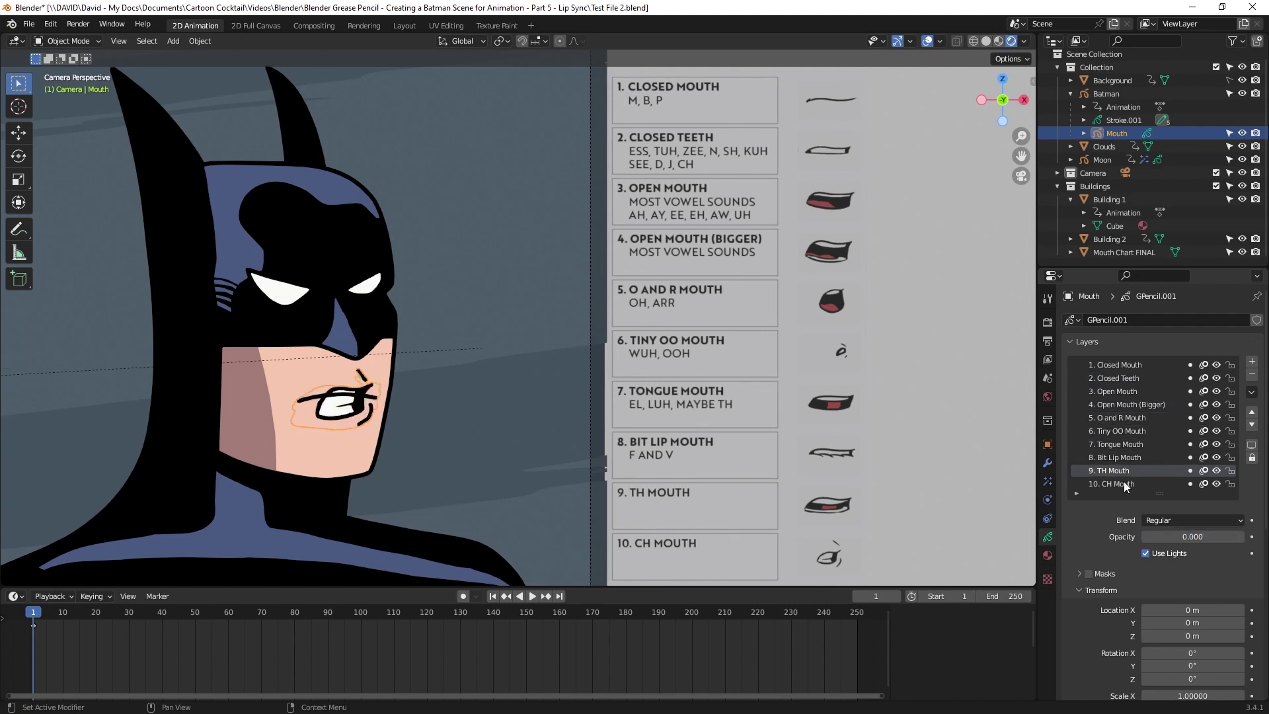
pyautogui.click(1113, 483)
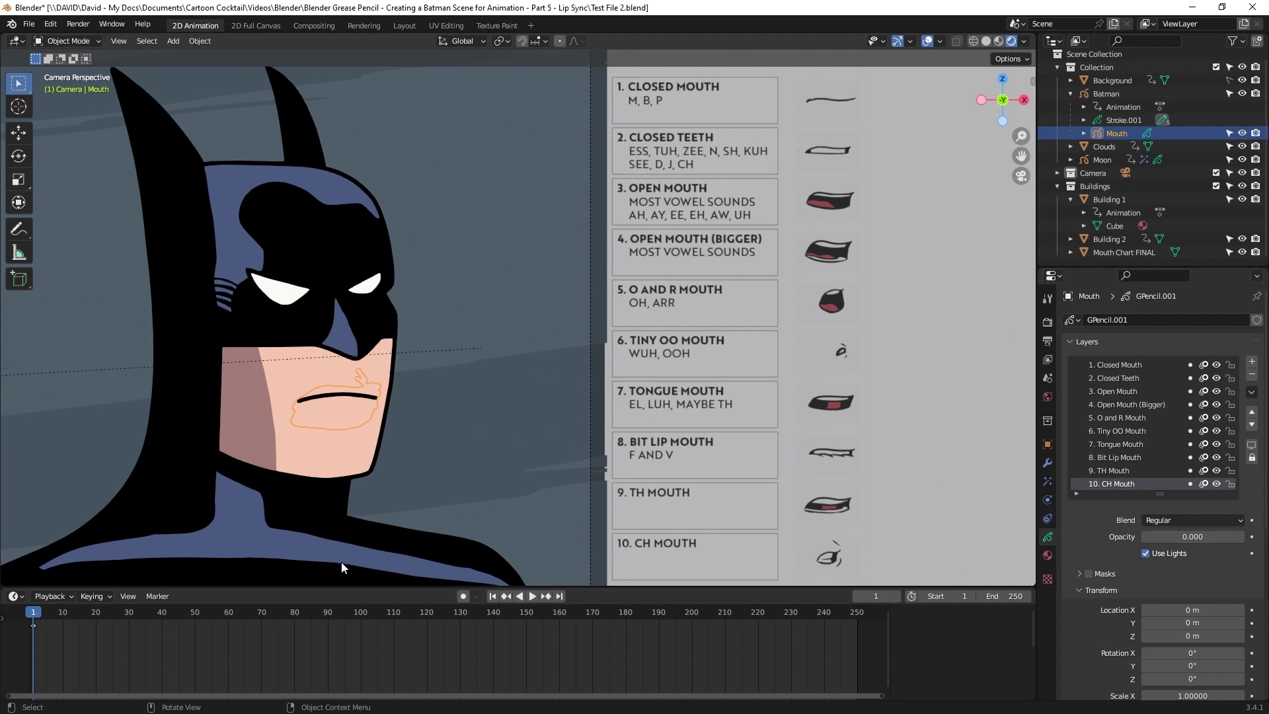
# Keyframe the opacity of the mouth layers at frame 1, with 1. Closed Mouth at 1 and the others at 0.
pyautogui.click(1124, 379)
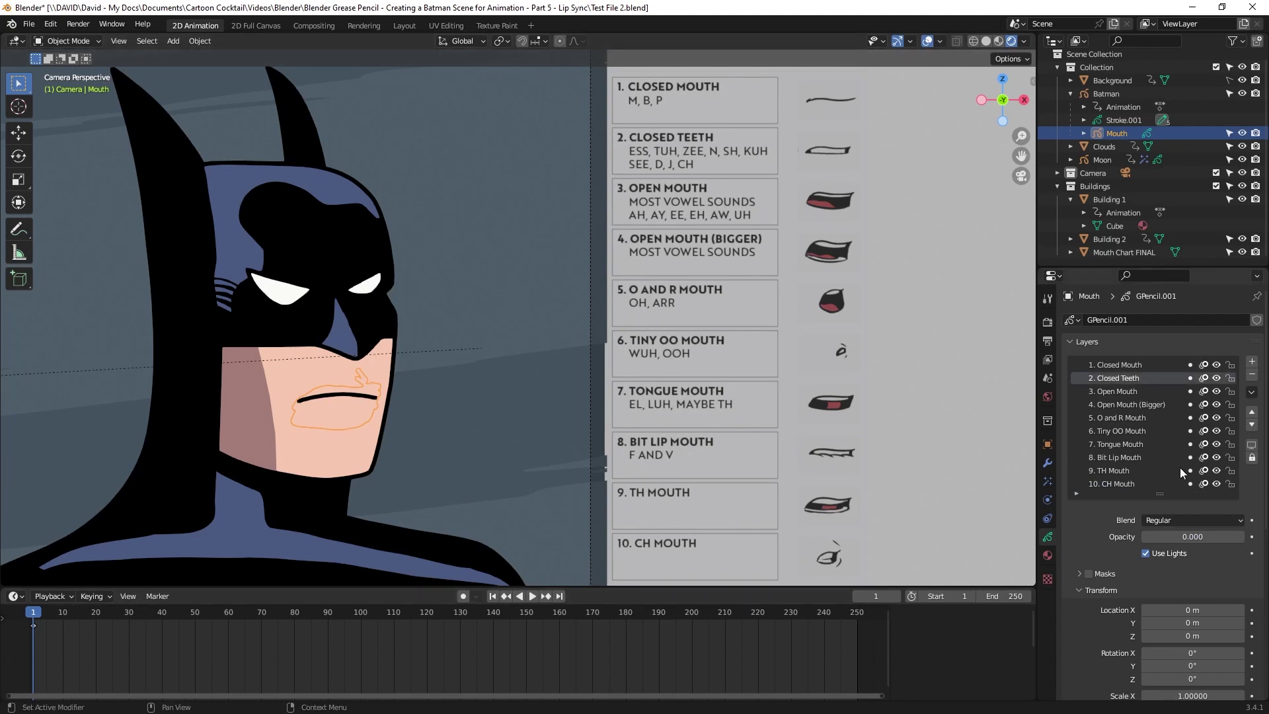
pyautogui.click(1251, 536)
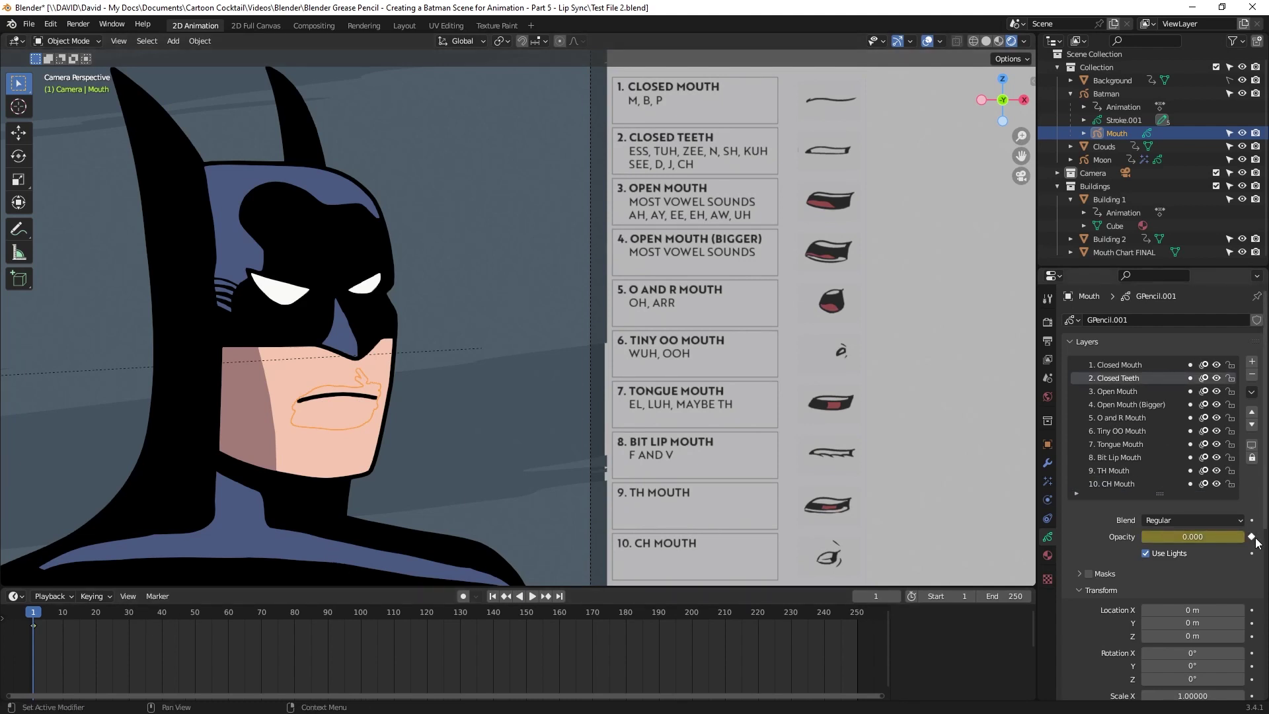
pyautogui.click(1117, 392)
pyautogui.click(1123, 405)
pyautogui.keyDown('ctrl'); pyautogui.scroll(-7, 1133, 454); pyautogui.keyUp('ctrl')
# Scrub through the dialogue audio from the start and stop the playhead at frame 25.
pyautogui.press('space')
pyautogui.click(54, 614)
pyautogui.moveTo(45, 624); pyautogui.dragTo(85, 613)
pyautogui.press('space')
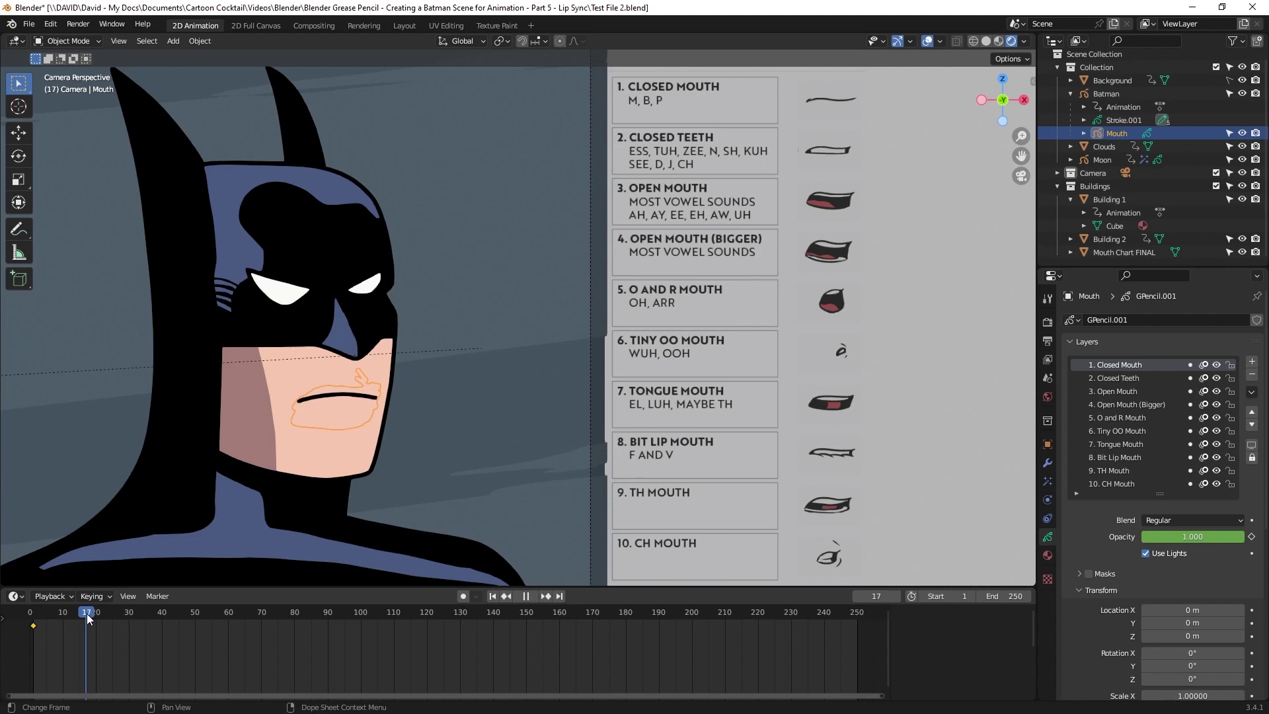
pyautogui.press('space')
pyautogui.moveTo(86, 613); pyautogui.dragTo(113, 613)
pyautogui.press('space')
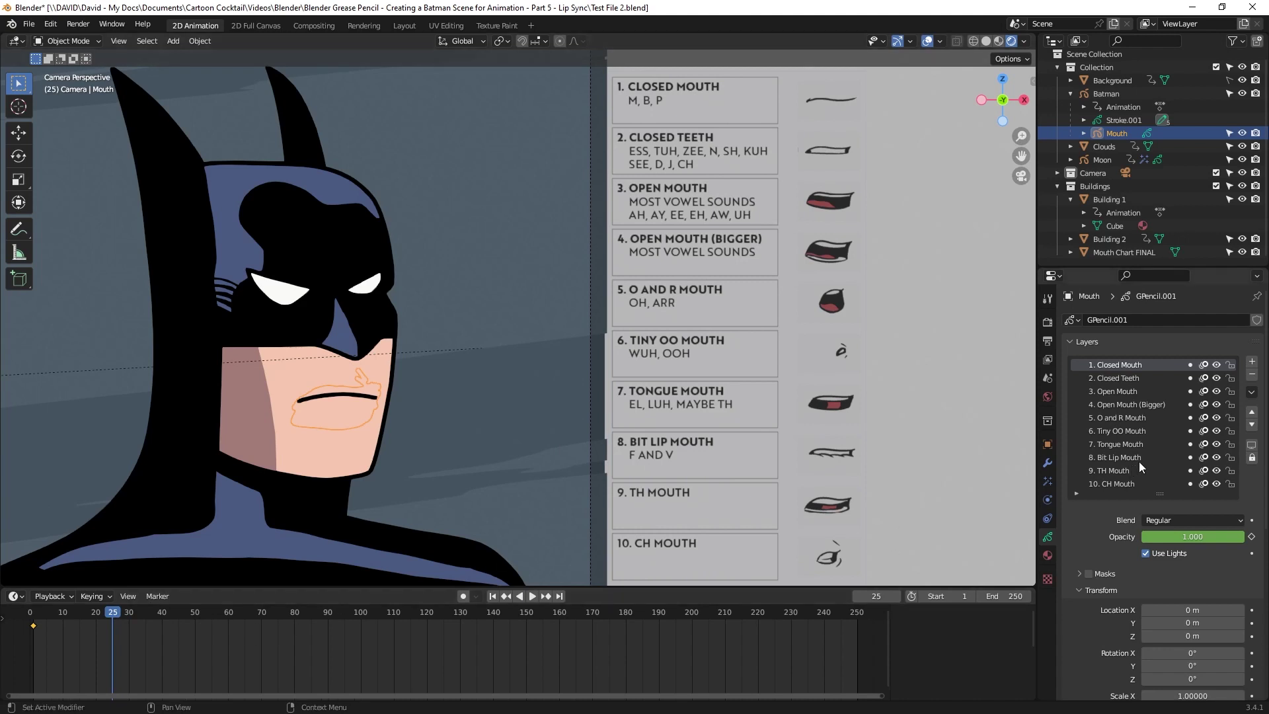
# Turn on auto keying and swap mouths at frame 25, with 1. Closed Mouth at opacity 0 and 3. Open Mouth at 1.
pyautogui.click(465, 597)
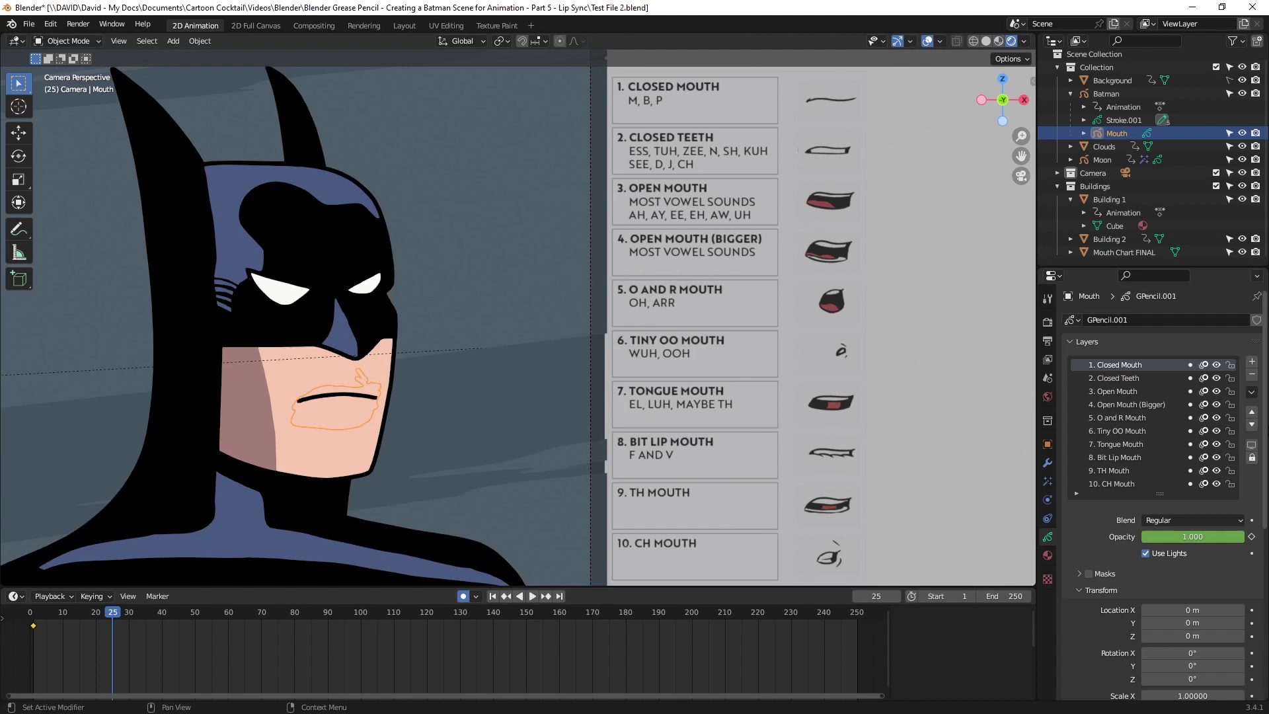
pyautogui.moveTo(1227, 537); pyautogui.dragTo(1132, 538)
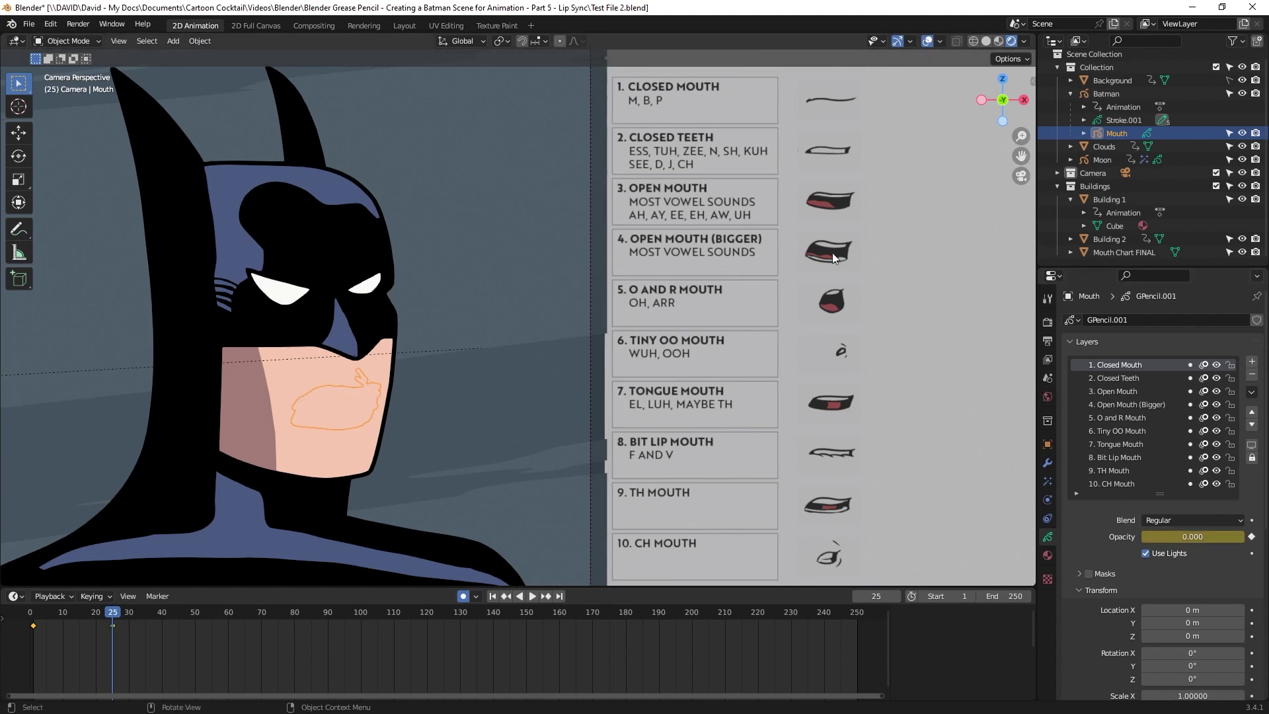
pyautogui.click(1131, 391)
pyautogui.moveTo(1183, 537); pyautogui.dragTo(1242, 537)
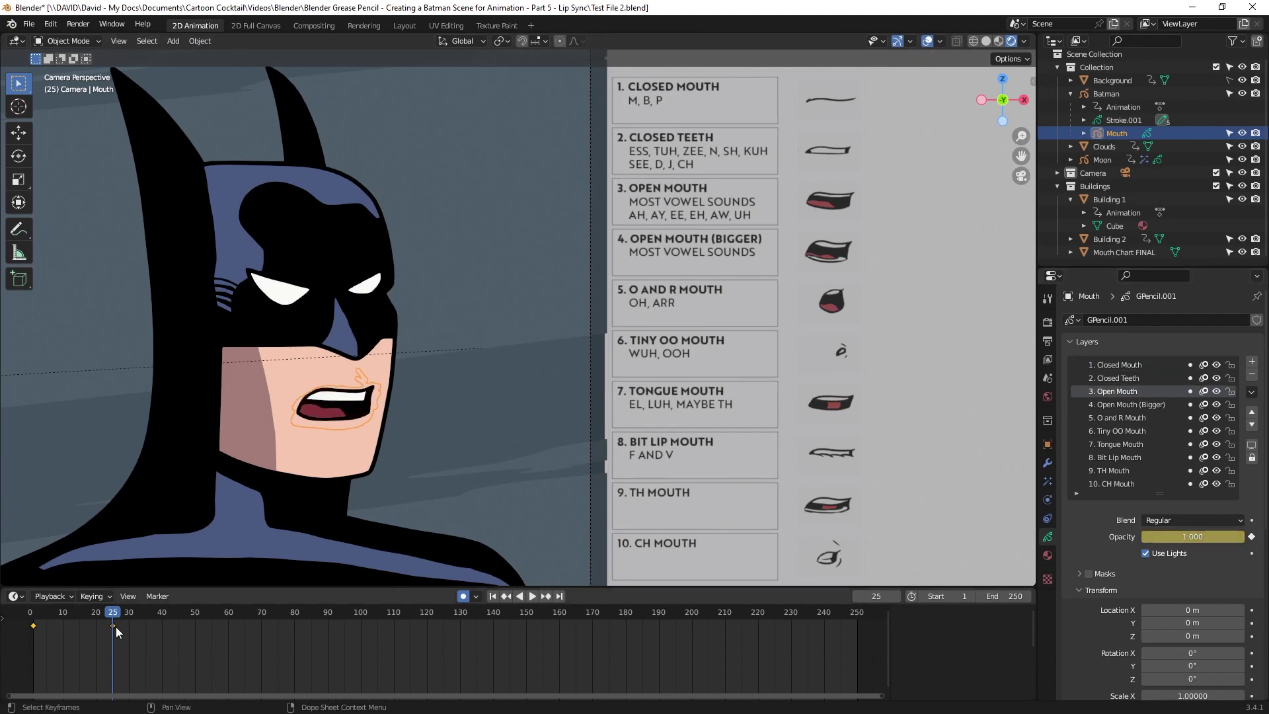
# Listen from frame 25, then swap mouths at frame 28, keyframing 3. Open Mouth at opacity 0 and 7. Tongue Mouth at 1.
pyautogui.press('space')
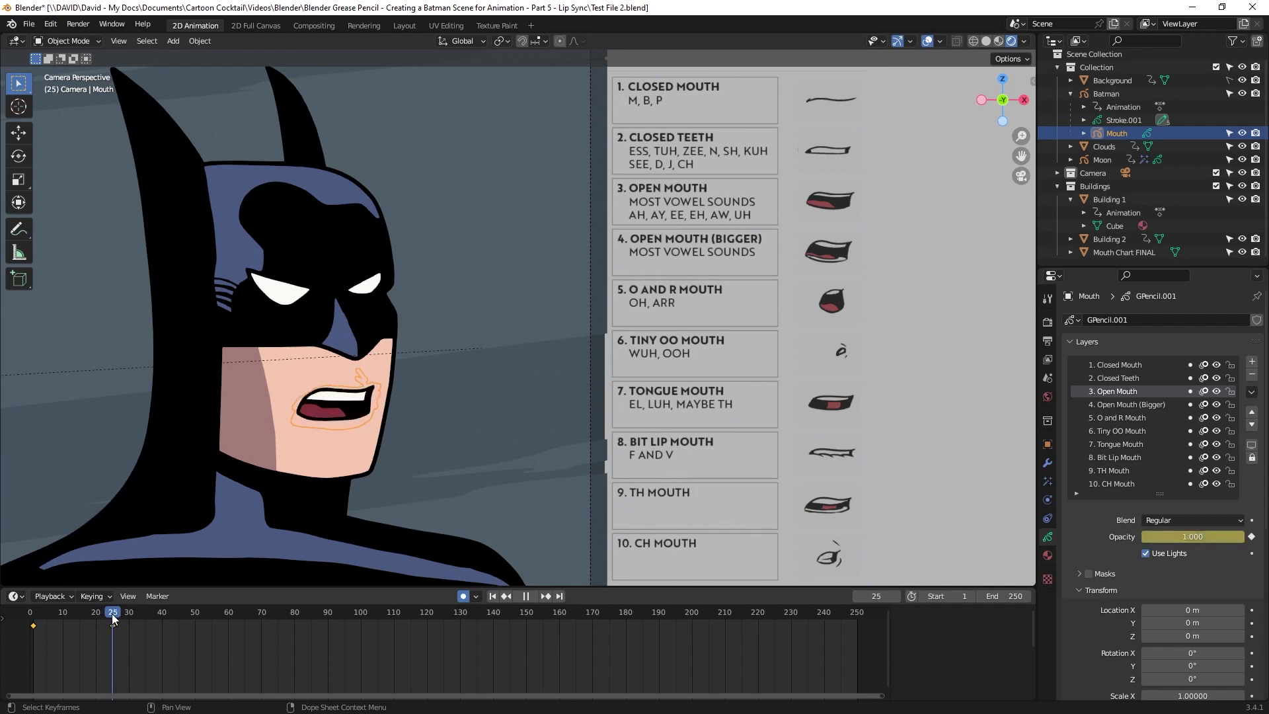
pyautogui.moveTo(113, 613); pyautogui.dragTo(109, 616)
pyautogui.press('space')
pyautogui.press('space')
pyautogui.press('space')
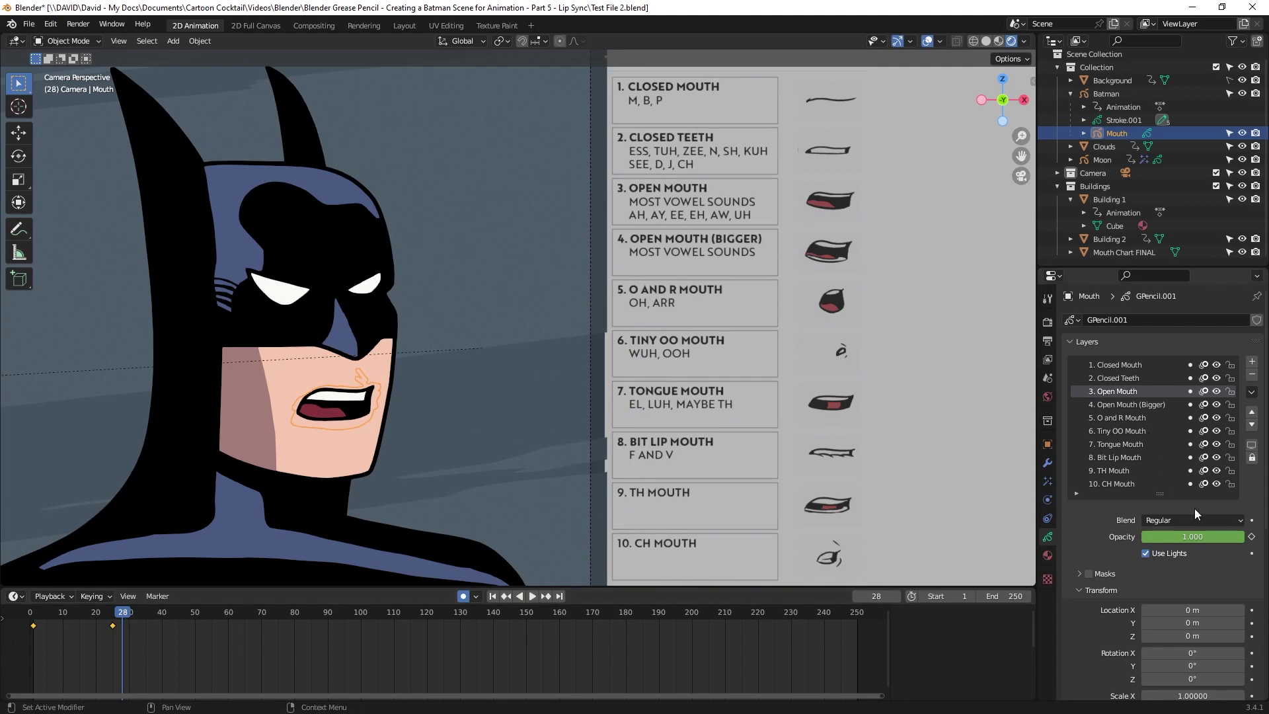
pyautogui.moveTo(1219, 537); pyautogui.dragTo(1141, 536)
pyautogui.press('i')
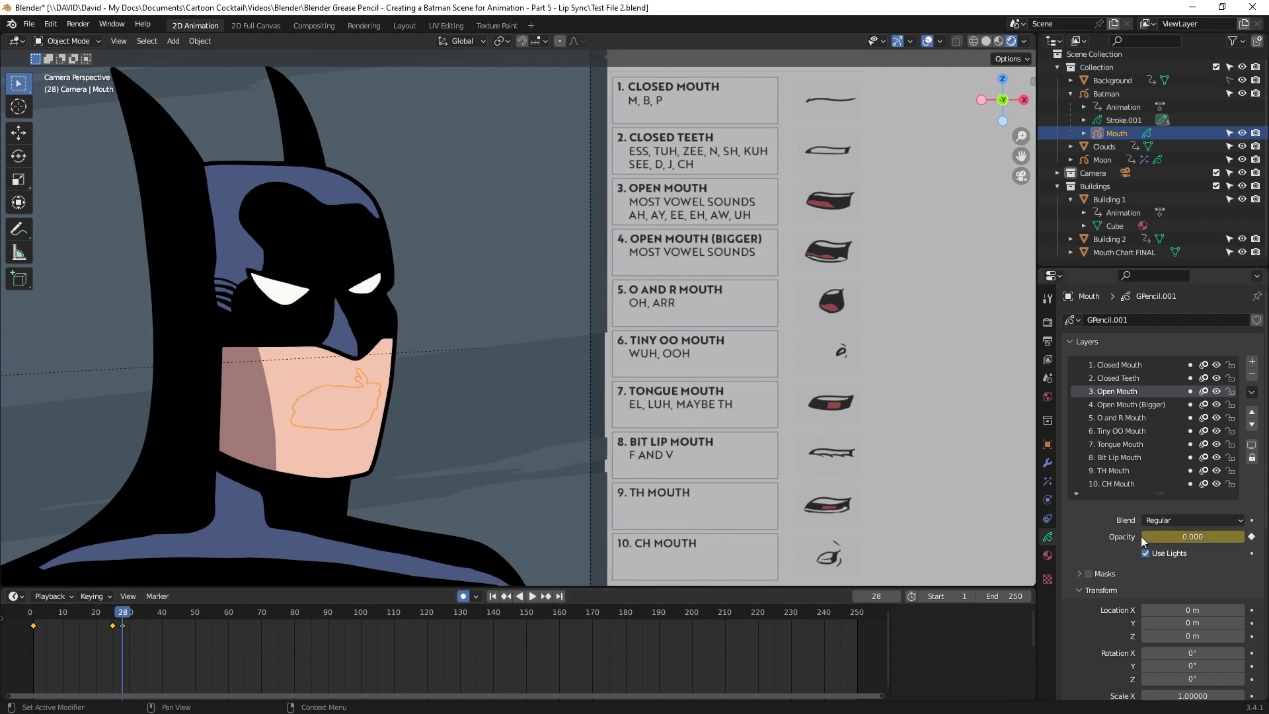
pyautogui.click(1117, 444)
pyautogui.moveTo(1148, 537); pyautogui.dragTo(1230, 537)
pyautogui.press('i')
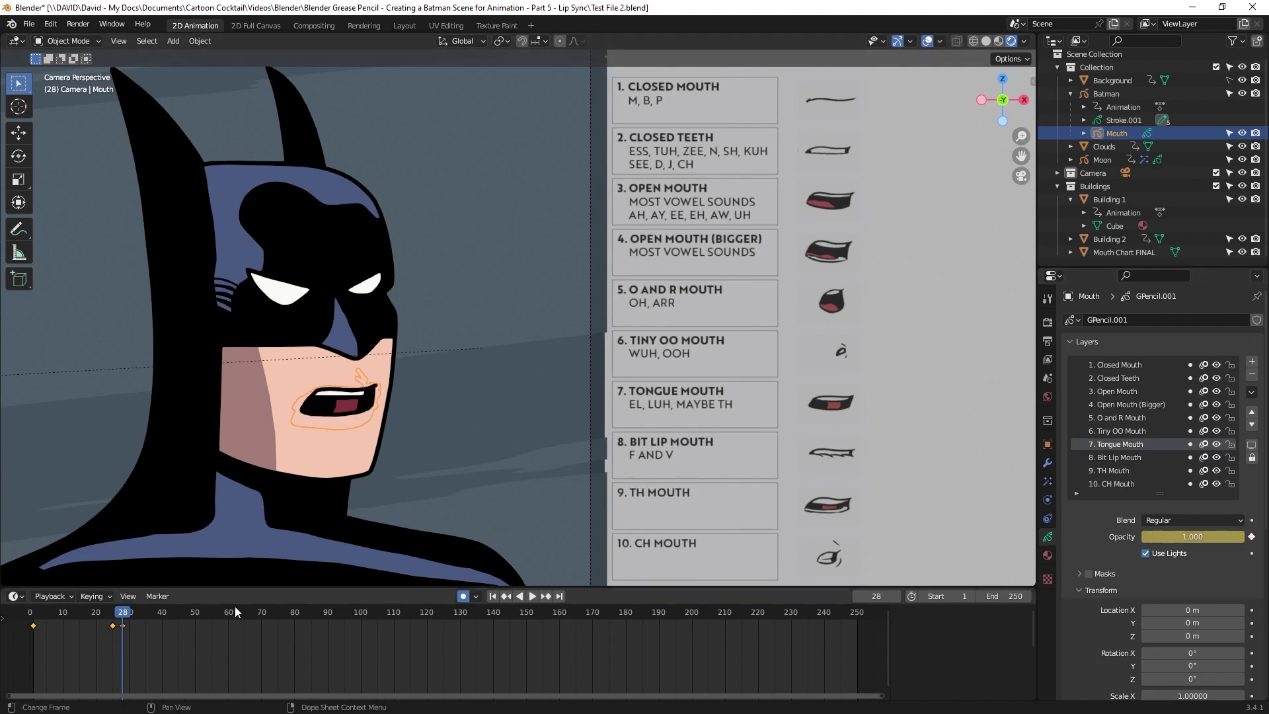
# Find the next sound at frame 32 and swap mouths there, with 7. Tongue Mouth at opacity 0 and 3. Open Mouth at 1.
pyautogui.press('space')
pyautogui.moveTo(123, 616); pyautogui.dragTo(136, 614)
pyautogui.press('space')
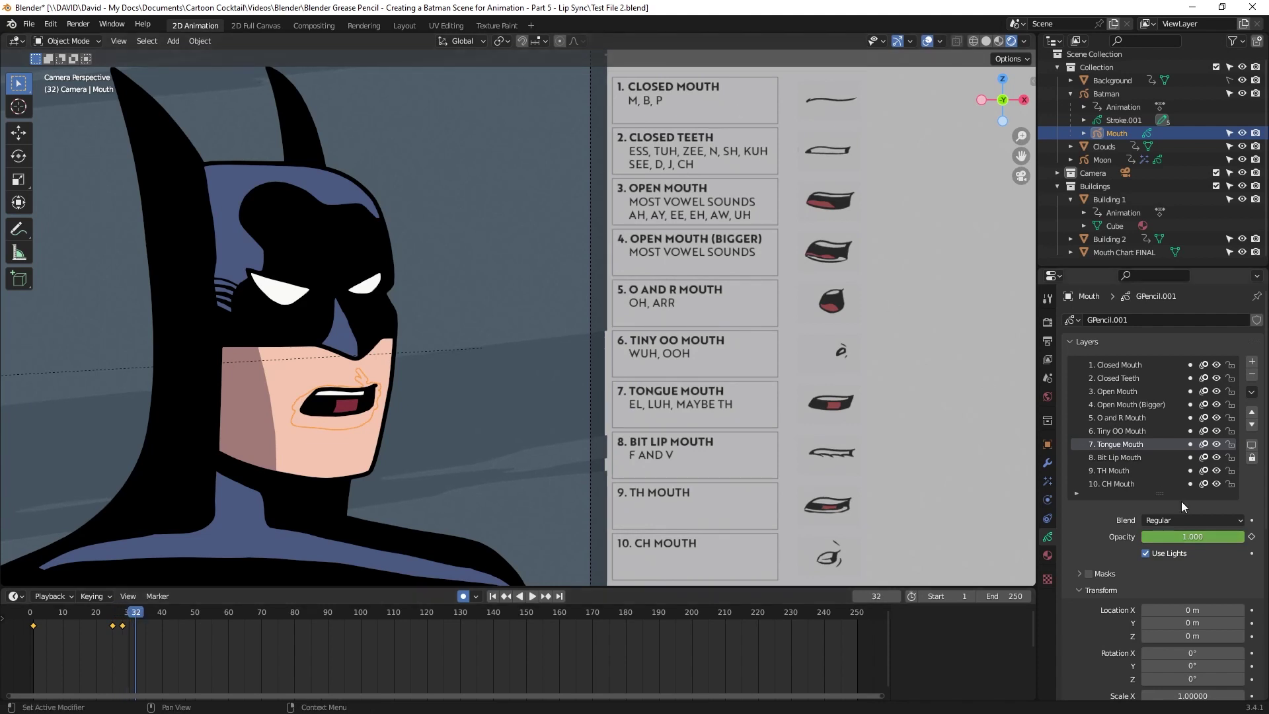
pyautogui.moveTo(1223, 538); pyautogui.dragTo(1144, 537)
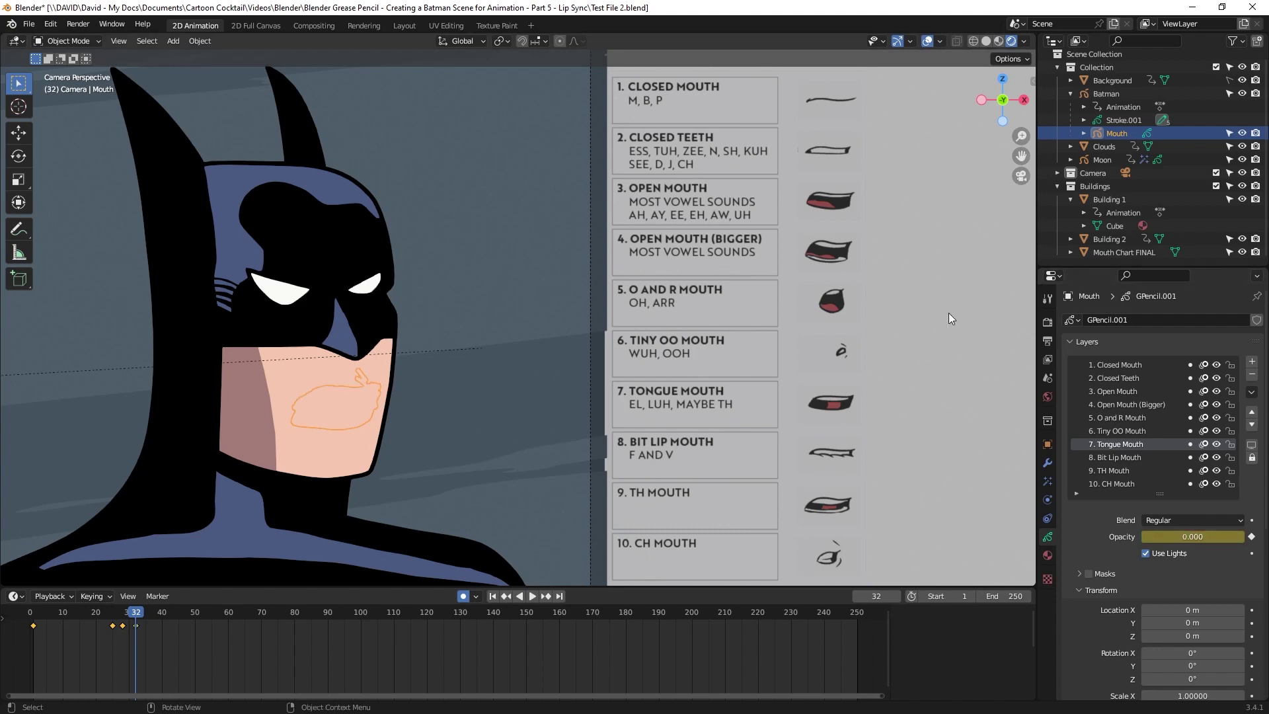
pyautogui.click(1124, 391)
pyautogui.moveTo(1186, 537); pyautogui.dragTo(1245, 537)
# Swap mouths at frame 36, with 3. Open Mouth at opacity 0 and 2. Closed Teeth at 1.
pyautogui.moveTo(156, 624); pyautogui.dragTo(149, 624)
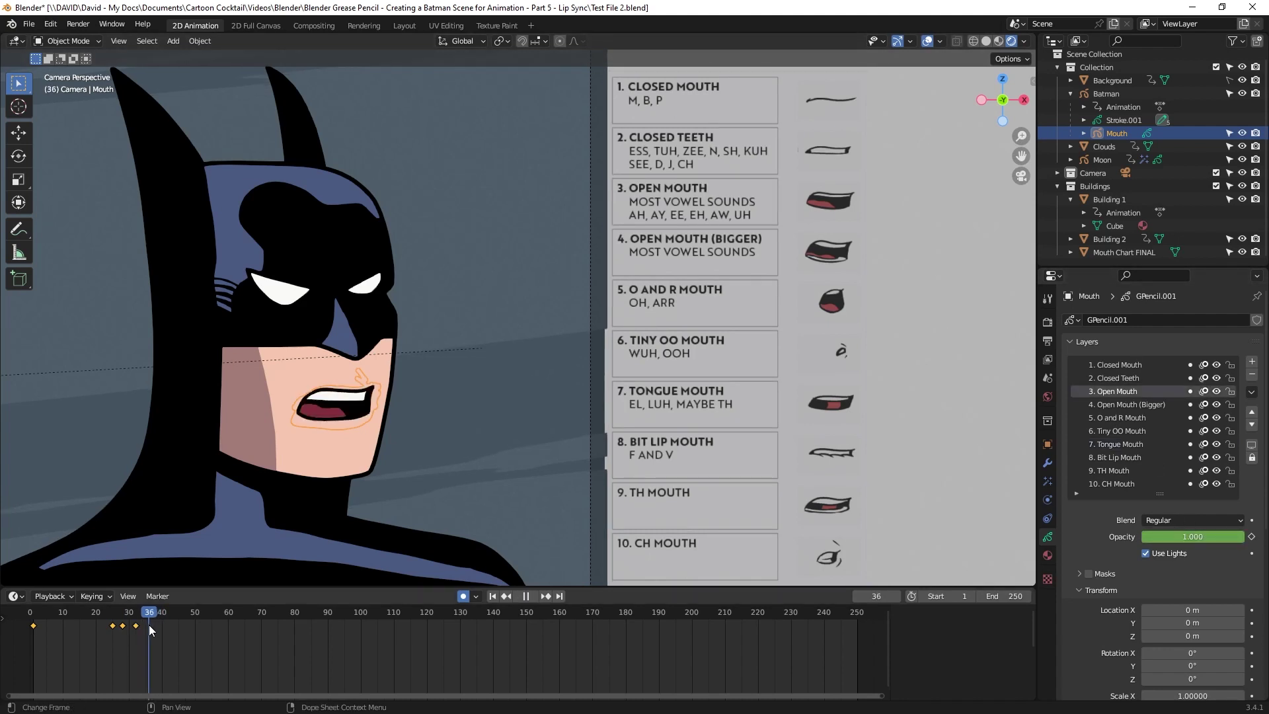
pyautogui.moveTo(1223, 535); pyautogui.dragTo(1144, 536)
pyautogui.press('i')
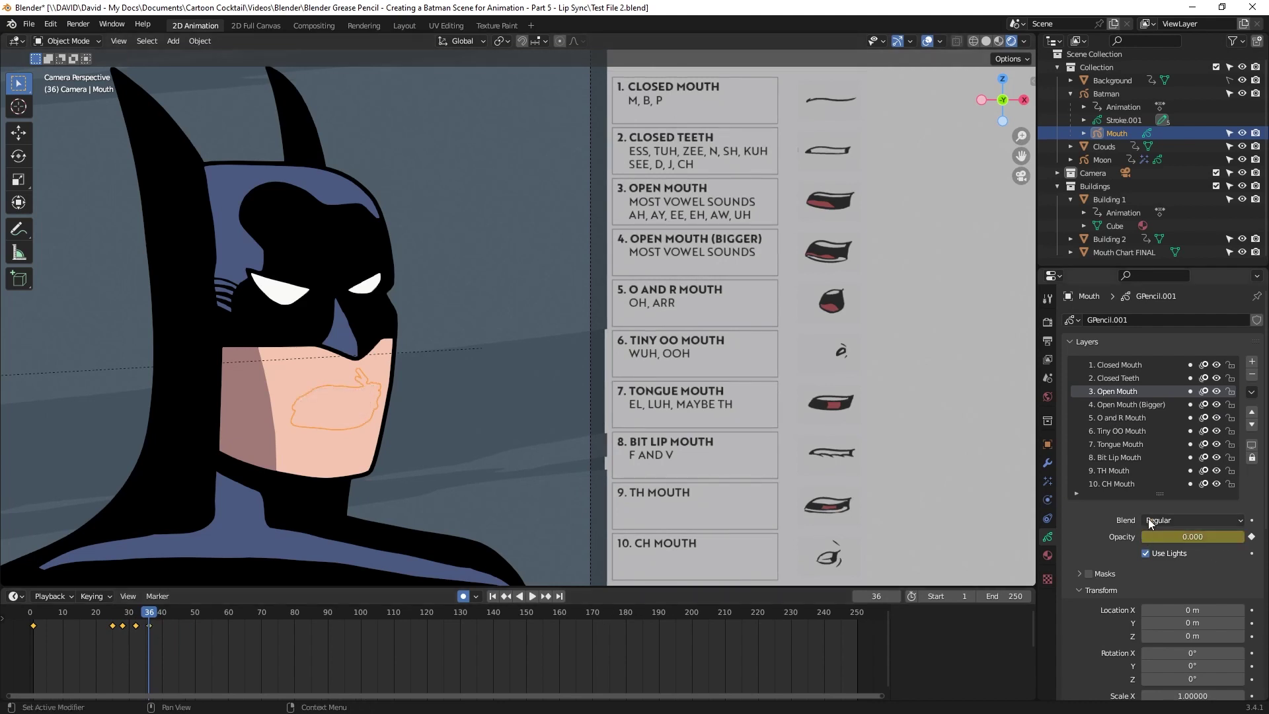
pyautogui.click(1124, 378)
# Swap mouths at frame 37, with 2. Closed Teeth at opacity 0 and 7. Tongue Mouth at 1.
pyautogui.moveTo(136, 616)
pyautogui.mouseDown()
pyautogui.moveTo(106, 619)
pyautogui.moveTo(152, 624)
pyautogui.mouseUp()
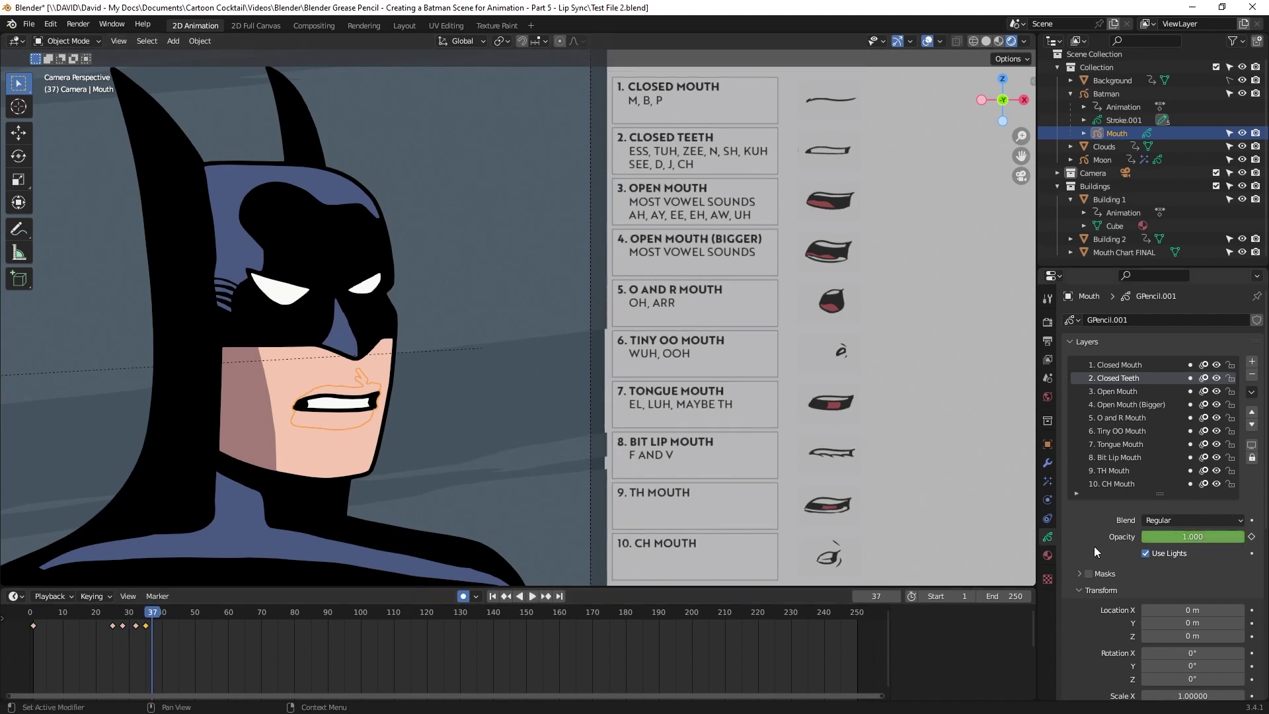
pyautogui.moveTo(1193, 536); pyautogui.dragTo(1150, 536)
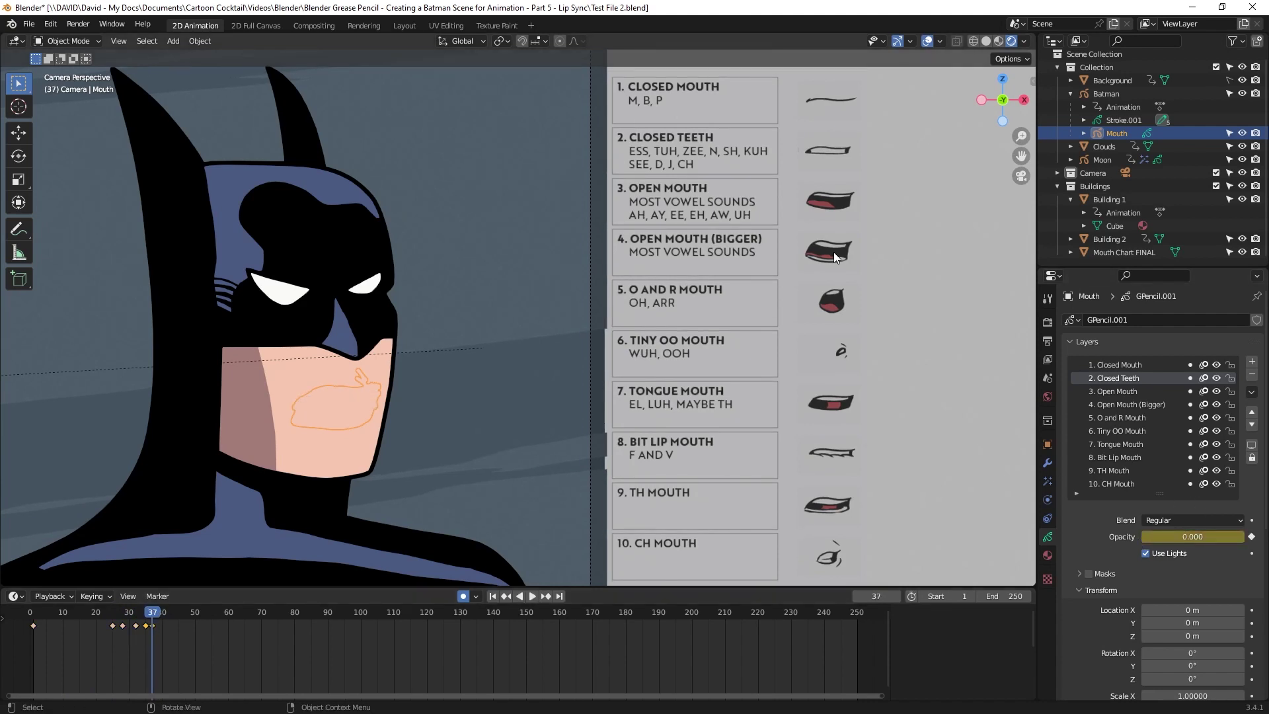
pyautogui.click(1120, 444)
pyautogui.moveTo(1172, 536); pyautogui.dragTo(1230, 536)
# Swap mouths at frame 39, with 7. Tongue Mouth at opacity 0 and 3. Open Mouth at 1.
pyautogui.press('space')
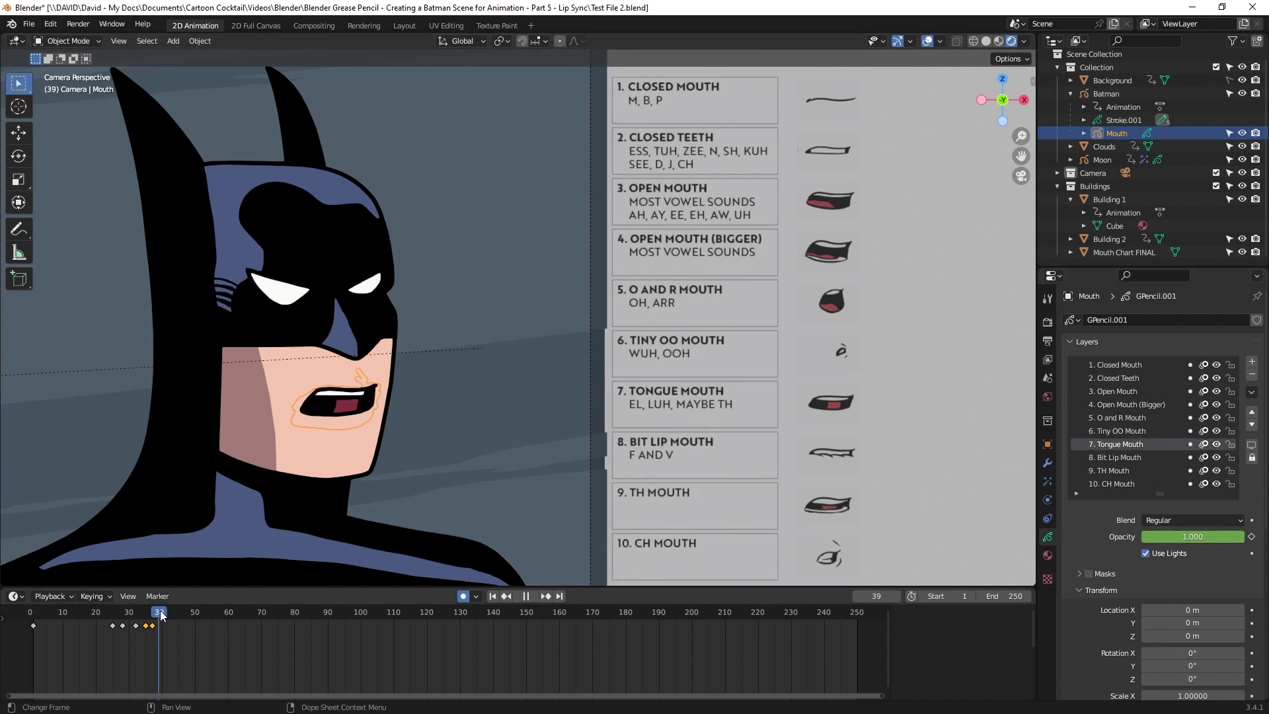
pyautogui.press('space')
pyautogui.moveTo(1210, 537); pyautogui.dragTo(1147, 537)
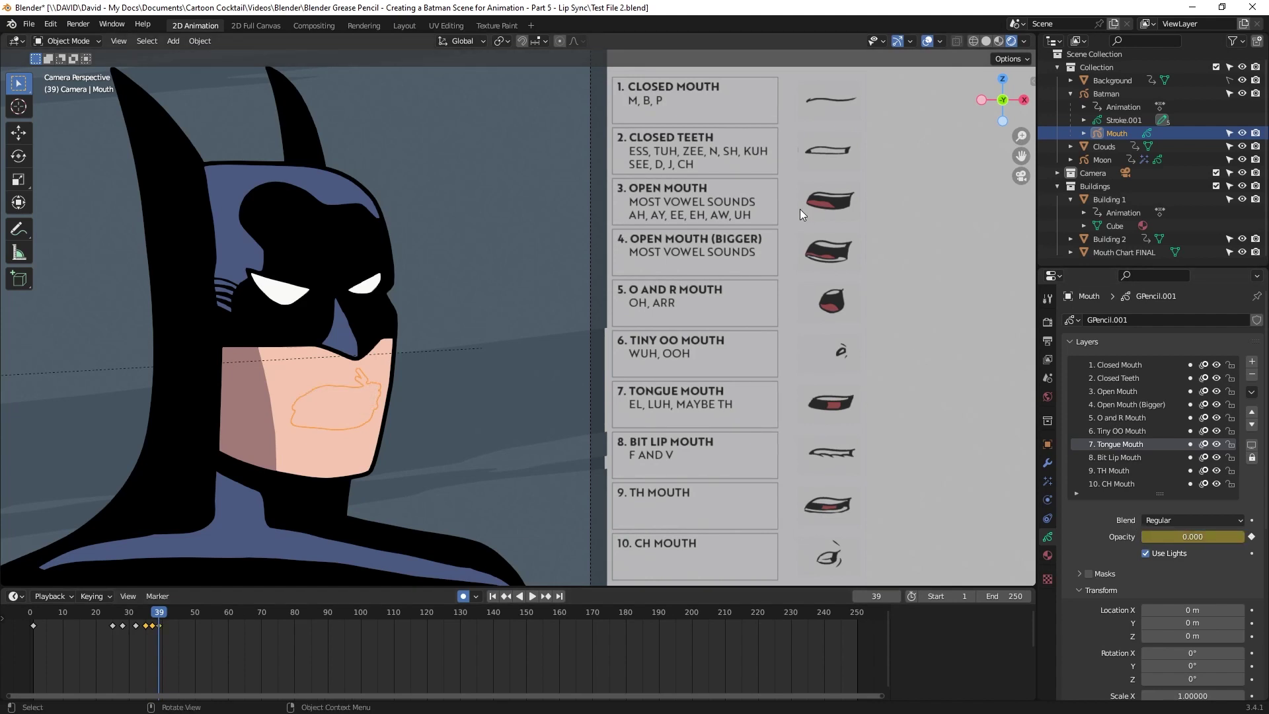
pyautogui.click(1125, 393)
pyautogui.moveTo(1176, 537); pyautogui.dragTo(1246, 537)
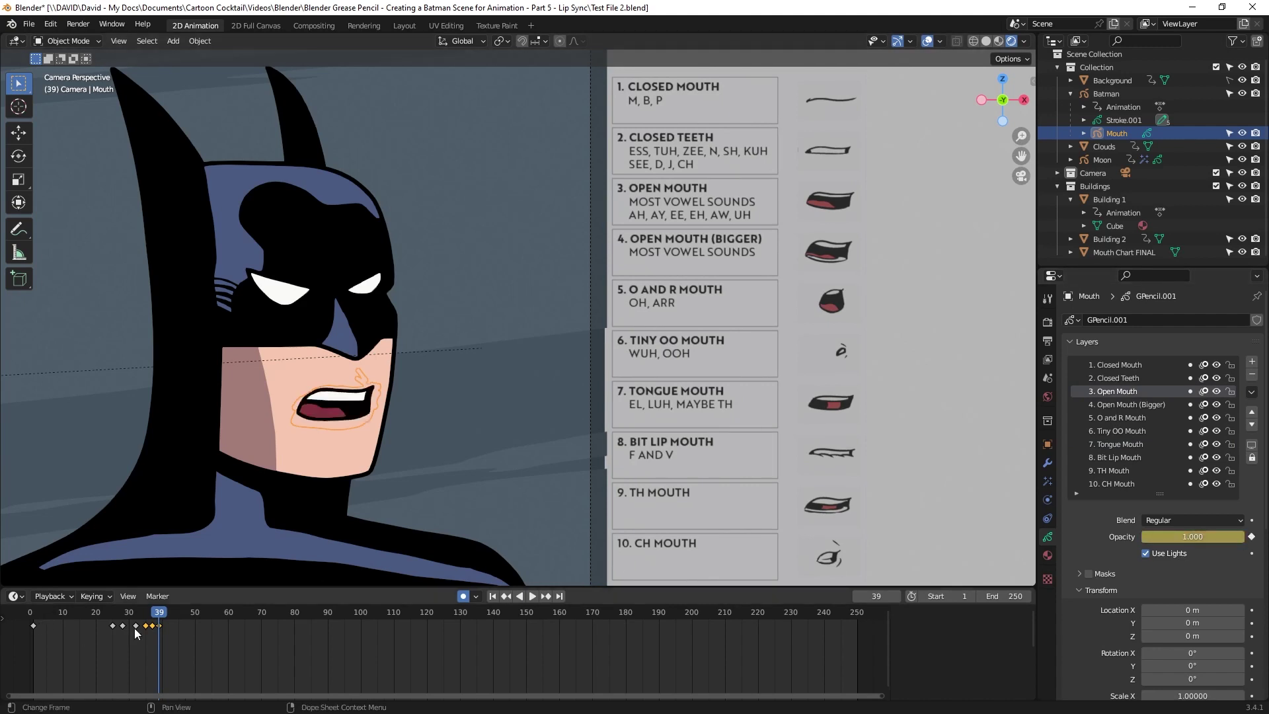
# Swap mouths at frame 42, with 3. Open Mouth at opacity 0 and 9. TH Mouth at 1.
pyautogui.press('space')
pyautogui.moveTo(175, 616); pyautogui.dragTo(168, 616)
pyautogui.moveTo(1216, 536); pyautogui.dragTo(1128, 533)
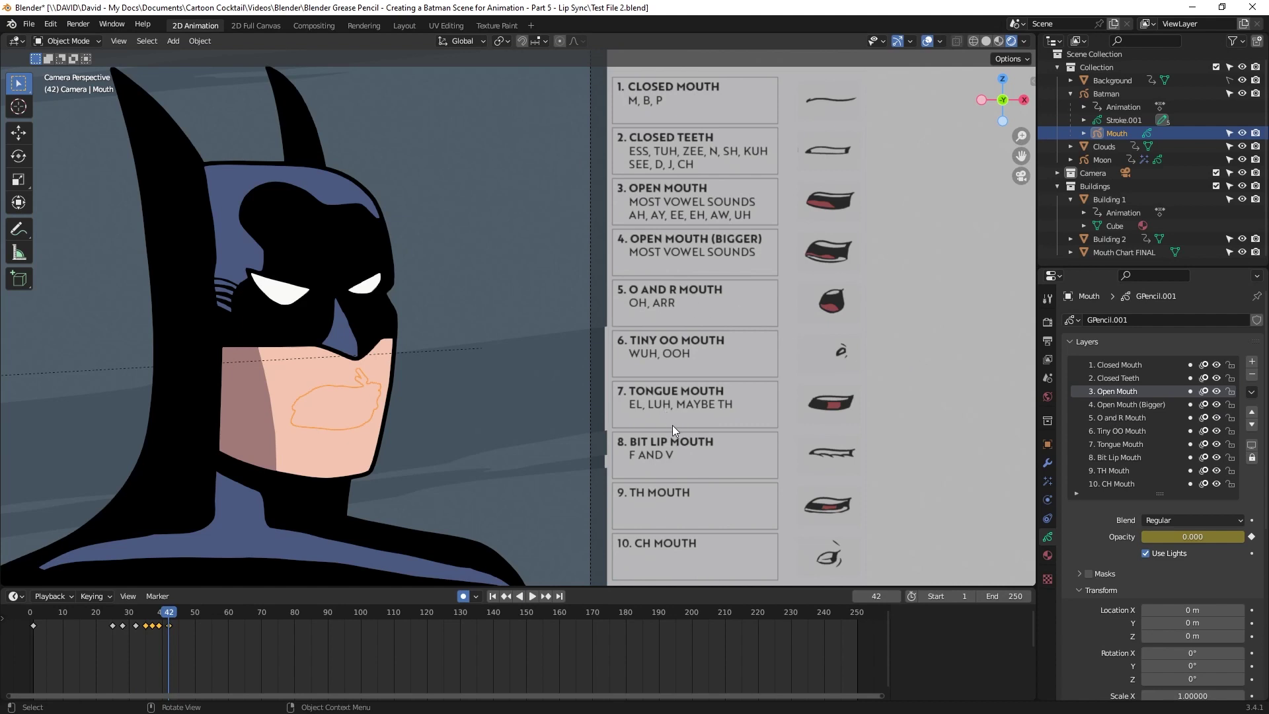
pyautogui.click(1102, 470)
pyautogui.moveTo(1171, 537); pyautogui.dragTo(1230, 536)
# Swap mouths at frame 44, keyframing 9. TH Mouth at opacity 0 and 3. Open Mouth at 1.
pyautogui.click(174, 613)
pyautogui.click(177, 615)
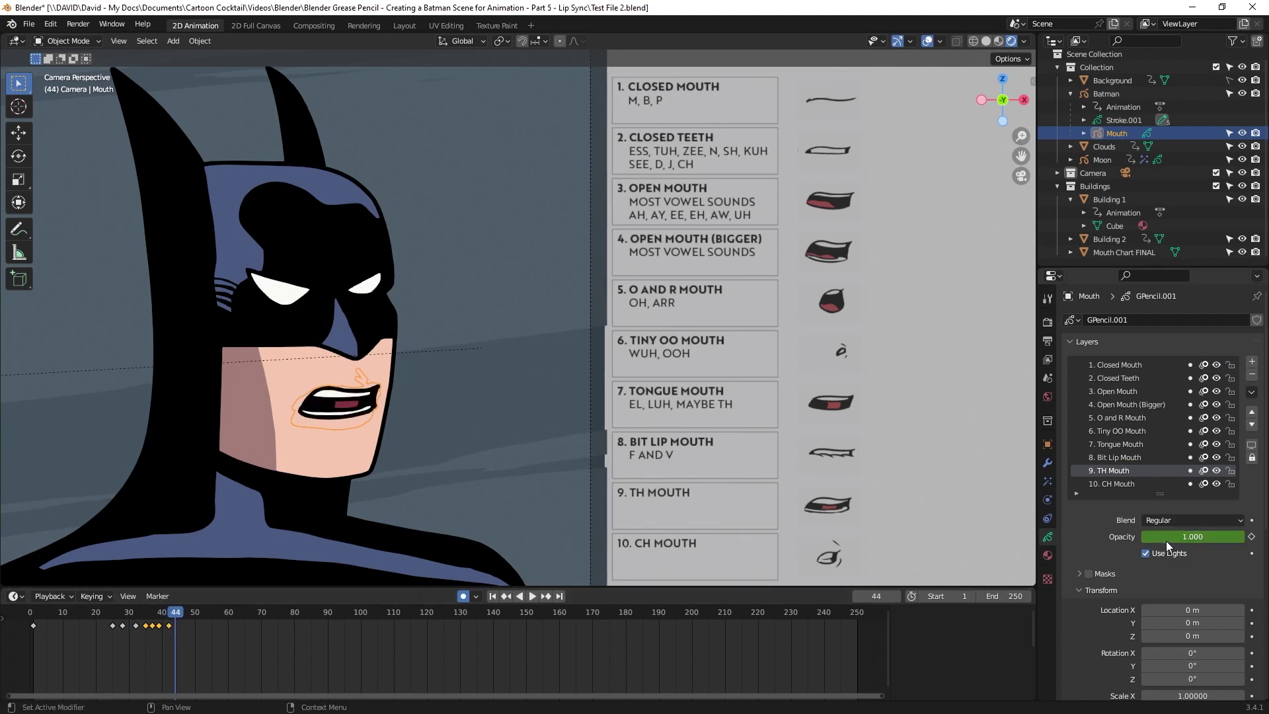
pyautogui.moveTo(1166, 536); pyautogui.dragTo(1124, 537)
pyautogui.press('i')
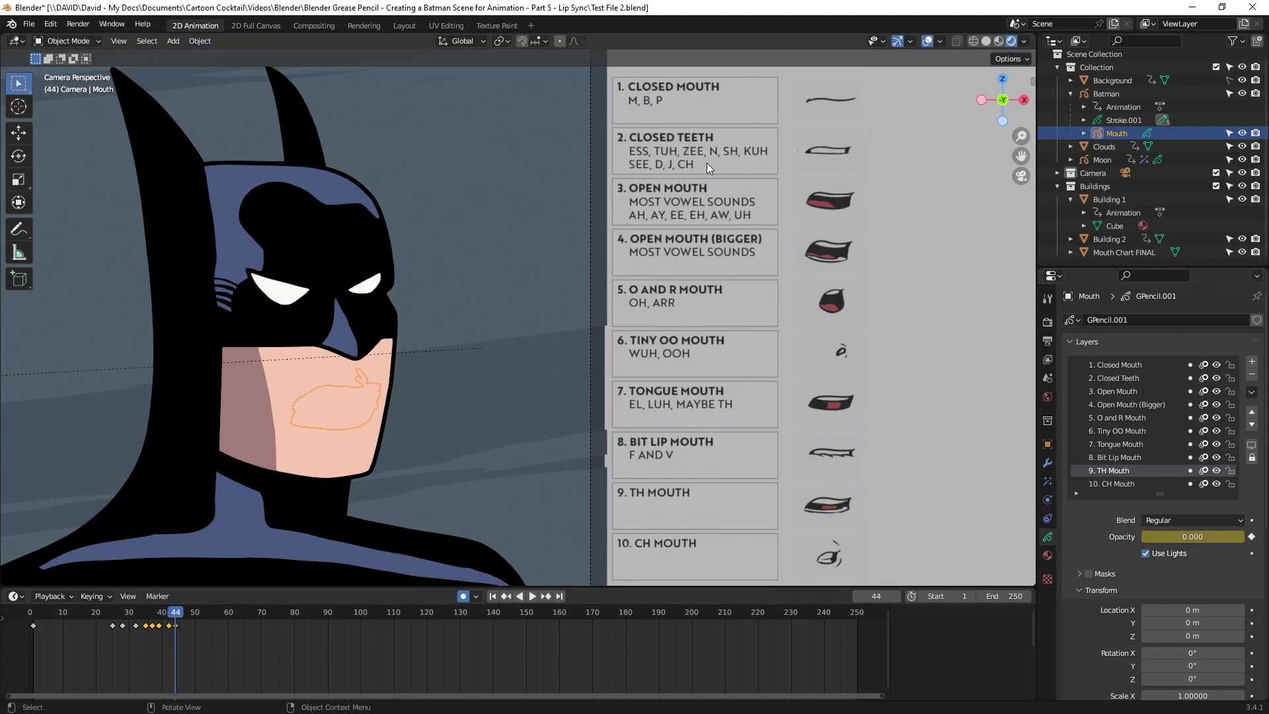
pyautogui.click(1138, 392)
pyautogui.moveTo(1203, 537); pyautogui.dragTo(1242, 537)
pyautogui.press('i')
# Close the mouth at frame 49, keyframing 3. Open Mouth at opacity 0 and 1. Closed Mouth at 1.
pyautogui.click(182, 615)
pyautogui.moveTo(183, 620); pyautogui.dragTo(192, 618)
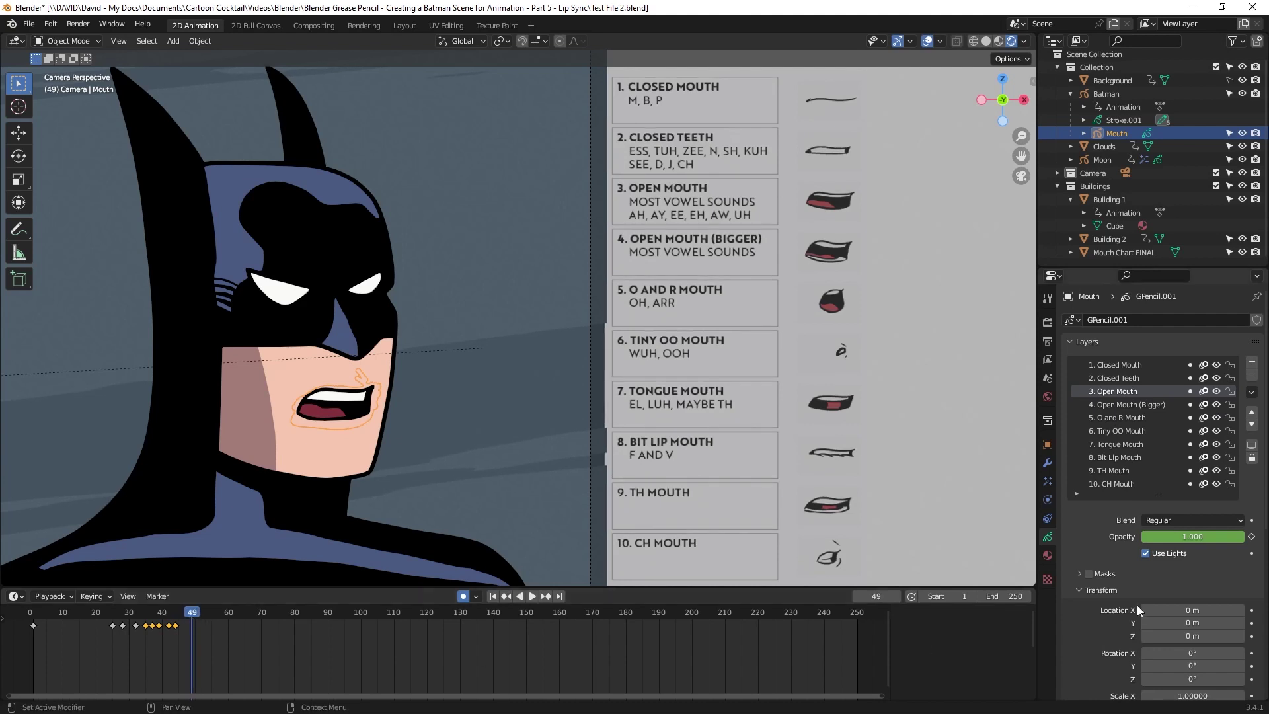
pyautogui.press('BackSpace')
pyautogui.press('i')
pyautogui.click(1123, 365)
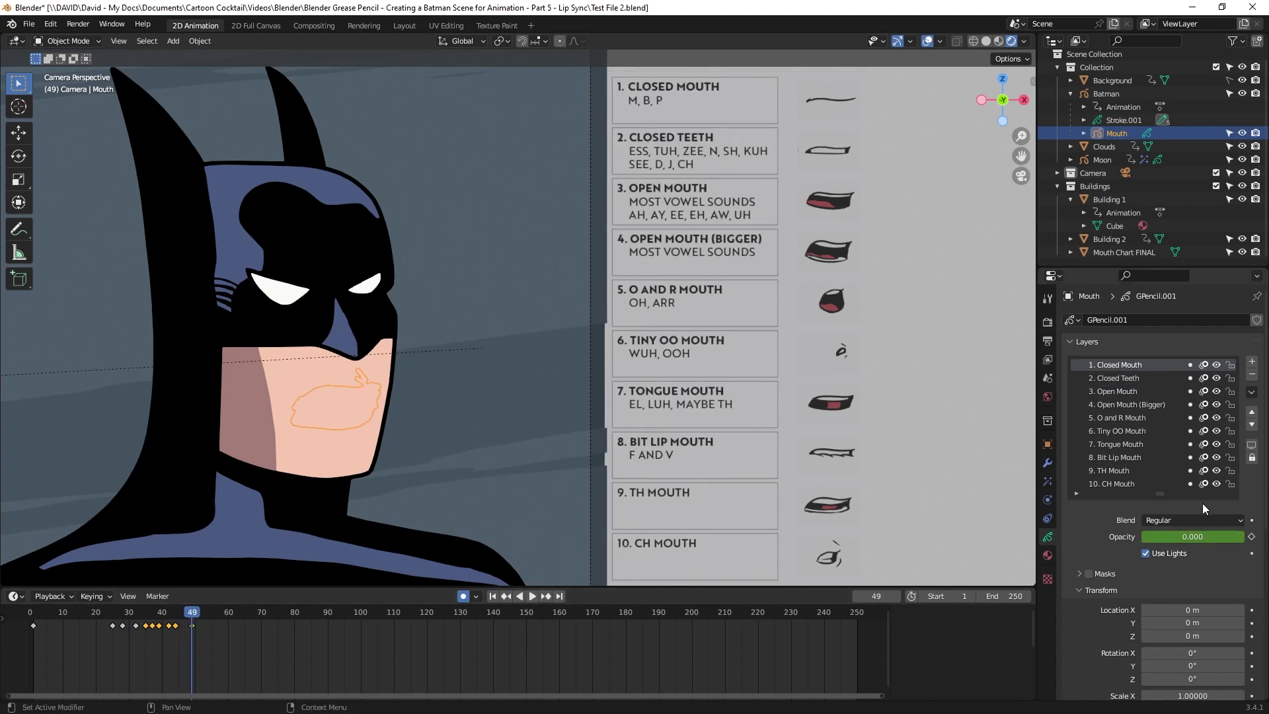
pyautogui.press('BackSpace')
pyautogui.press('i')
# Scrub to the next word at frame 61 and swap mouths, with 3. Open Mouth at opacity 1 and 1. Closed Mouth at 0.
pyautogui.moveTo(201, 611); pyautogui.dragTo(223, 613)
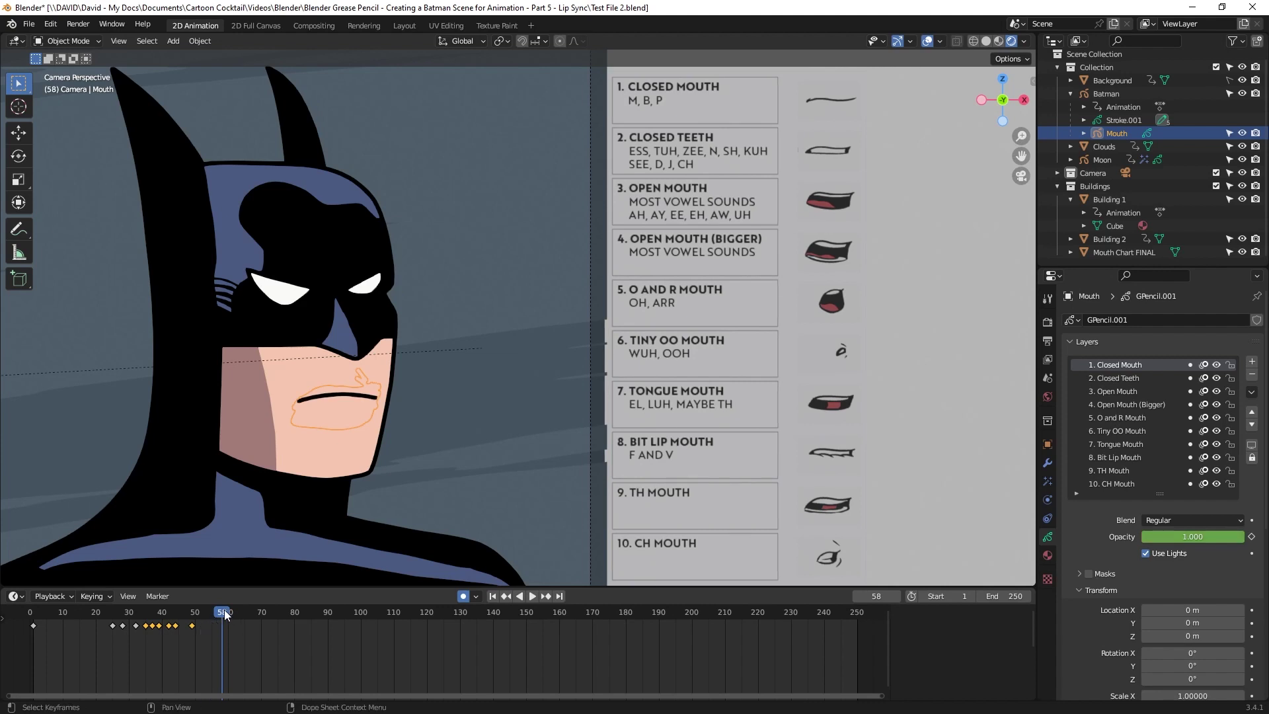
pyautogui.moveTo(224, 615); pyautogui.dragTo(232, 624)
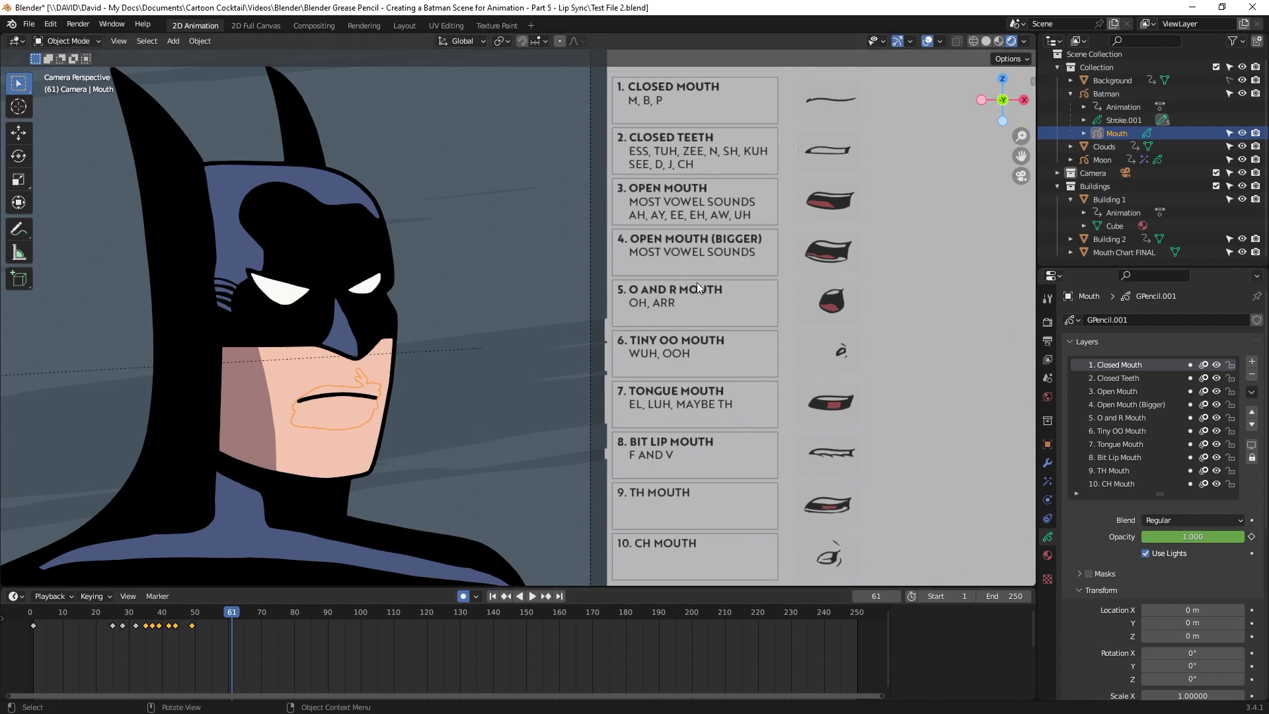
pyautogui.click(1145, 390)
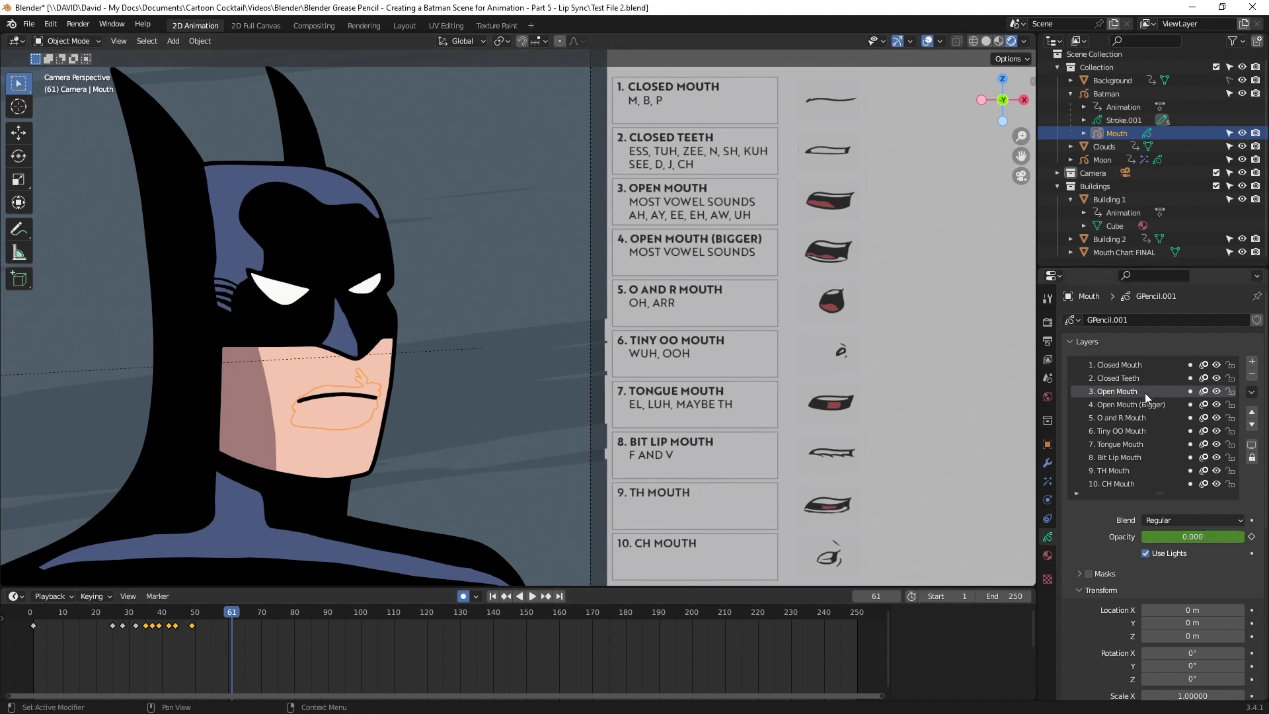
pyautogui.moveTo(1184, 536); pyautogui.dragTo(1245, 536)
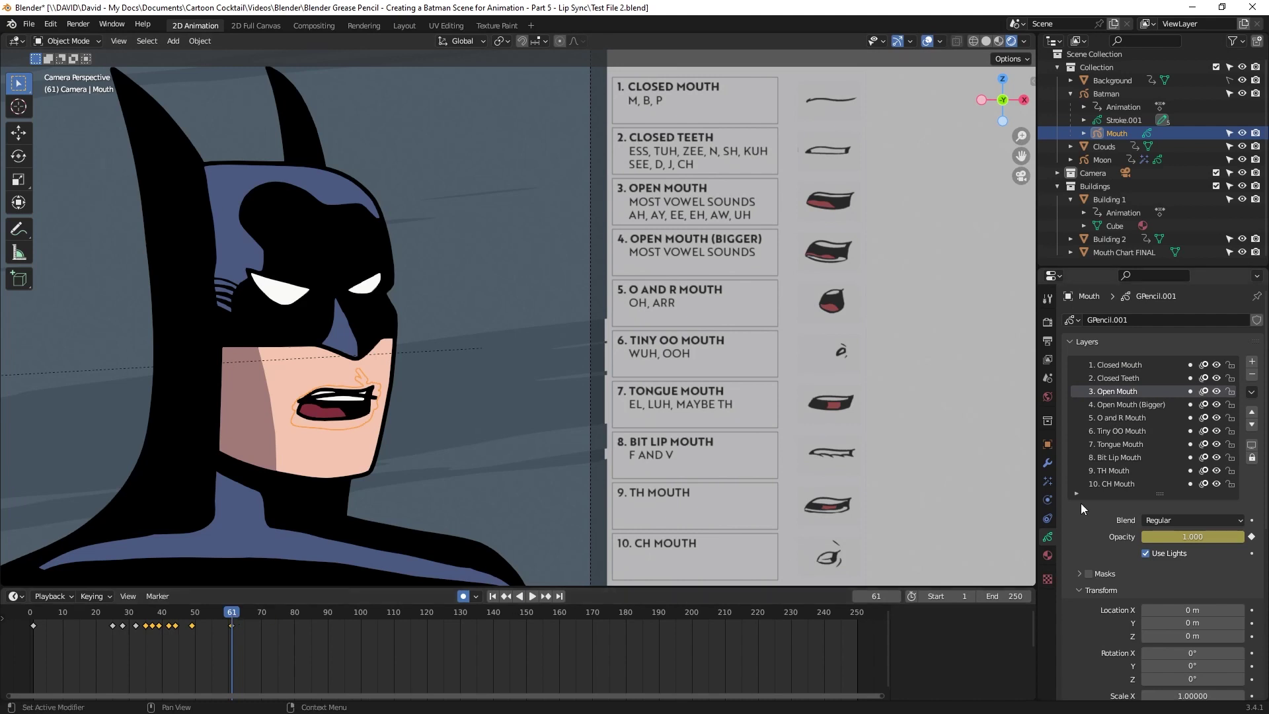
pyautogui.click(1118, 364)
pyautogui.moveTo(1215, 536); pyautogui.dragTo(1142, 536)
# Swap mouths at frame 64, keyframing 3. Open Mouth at opacity 0 and 2. Closed Teeth at 1.
pyautogui.press('space')
pyautogui.moveTo(233, 616); pyautogui.dragTo(244, 615)
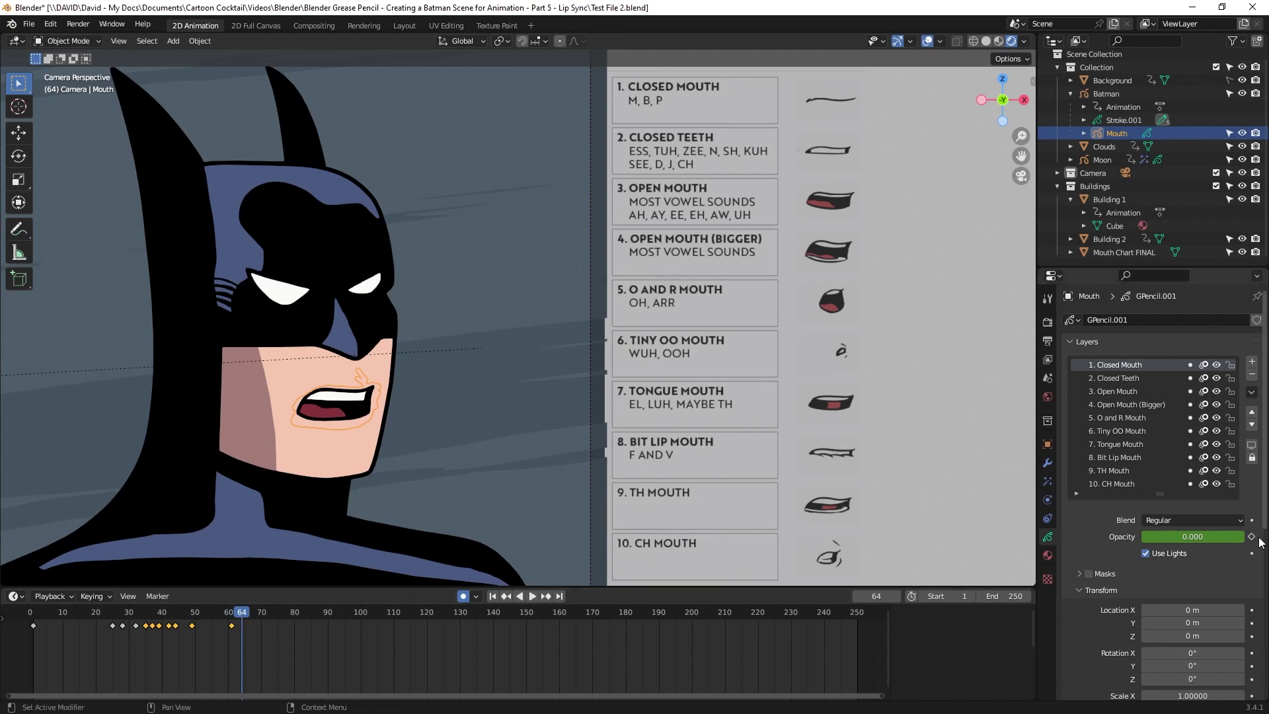
pyautogui.click(1117, 391)
pyautogui.moveTo(1216, 536); pyautogui.dragTo(1142, 536)
pyautogui.press('i')
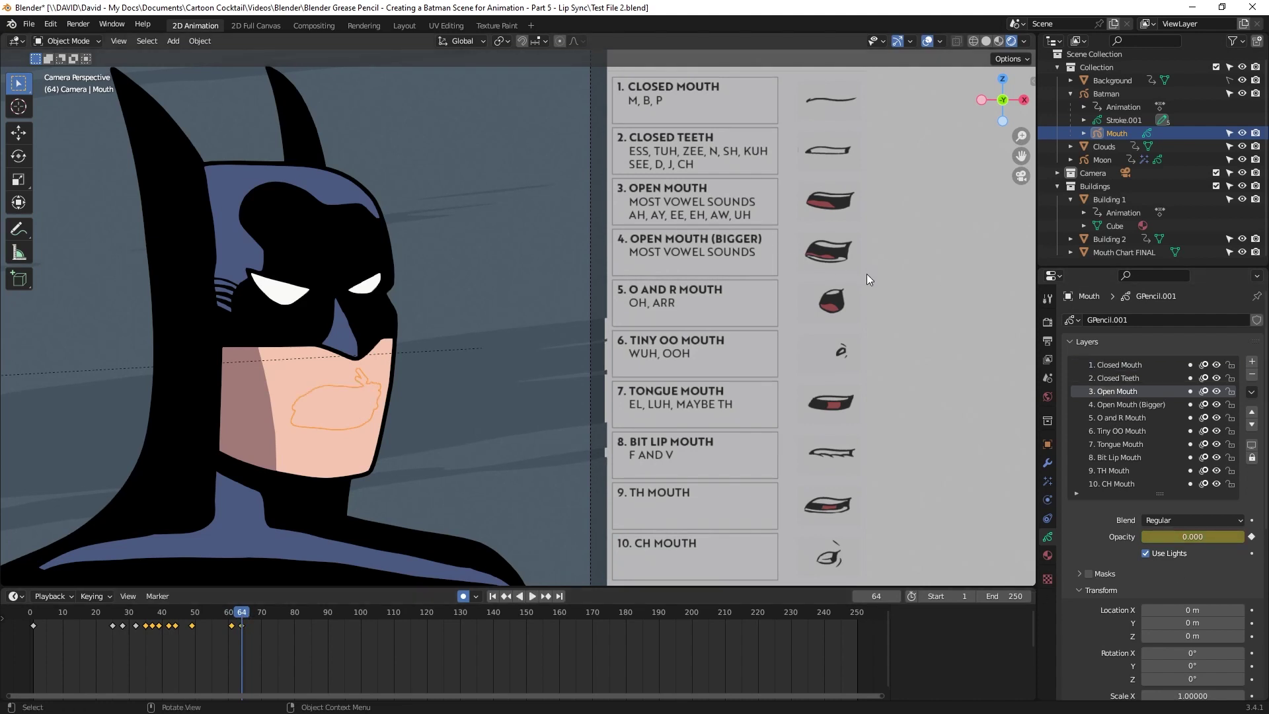
pyautogui.click(1118, 377)
pyautogui.moveTo(1150, 536); pyautogui.dragTo(1243, 536)
pyautogui.press('i')
# Swap mouths at frame 68, with 2. Closed Teeth at opacity 0 and 10. CH Mouth at 1.
pyautogui.moveTo(242, 614); pyautogui.dragTo(257, 615)
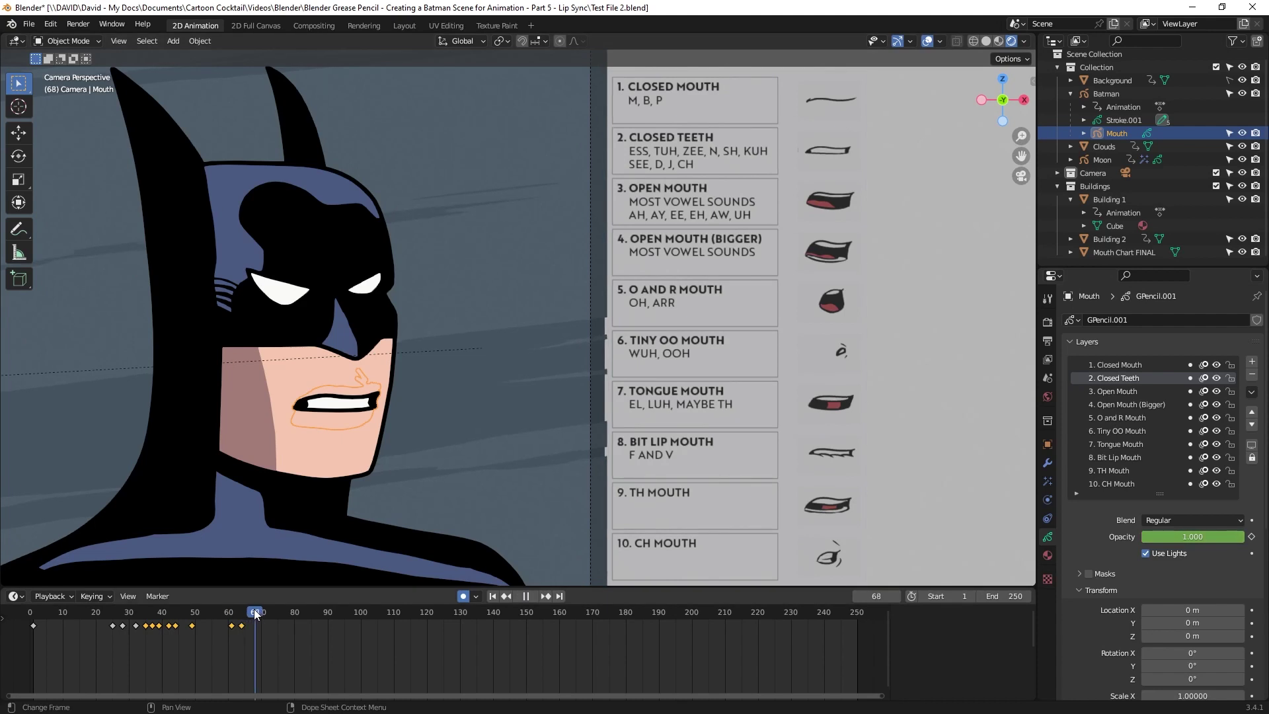
pyautogui.moveTo(1204, 536); pyautogui.dragTo(1133, 537)
pyautogui.press('i')
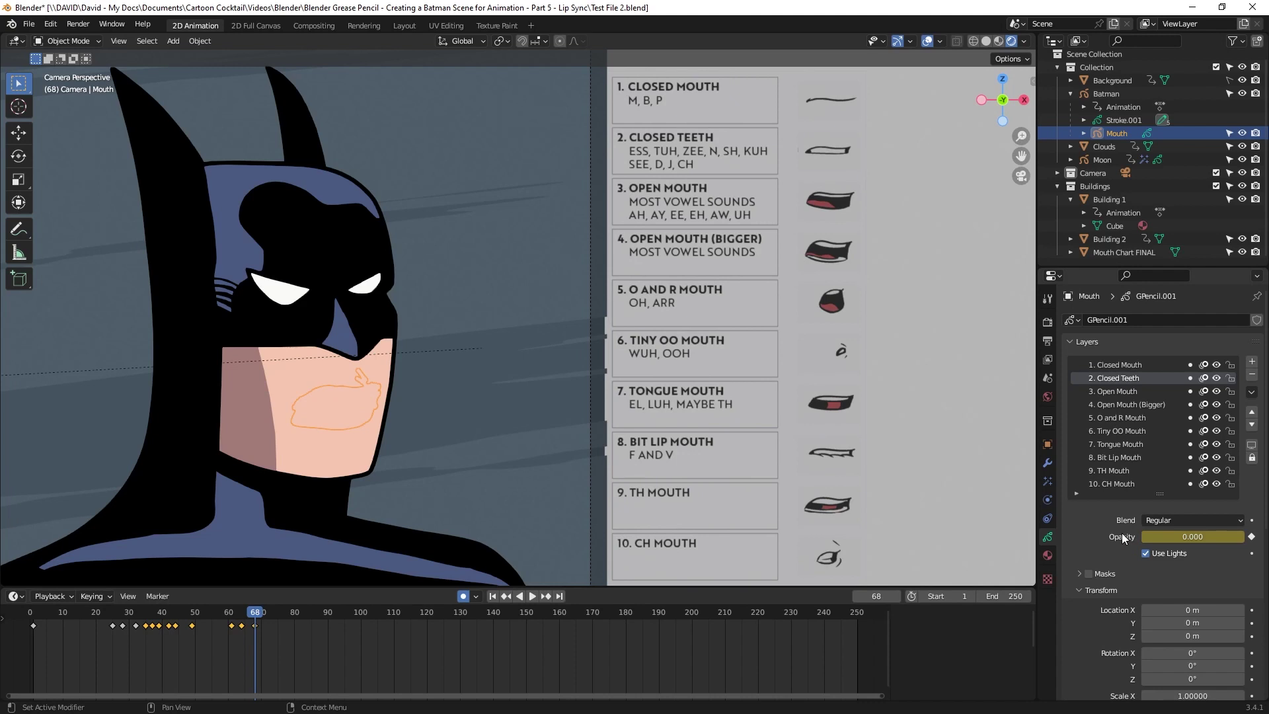
pyautogui.click(1112, 484)
pyautogui.moveTo(1182, 537); pyautogui.dragTo(1246, 538)
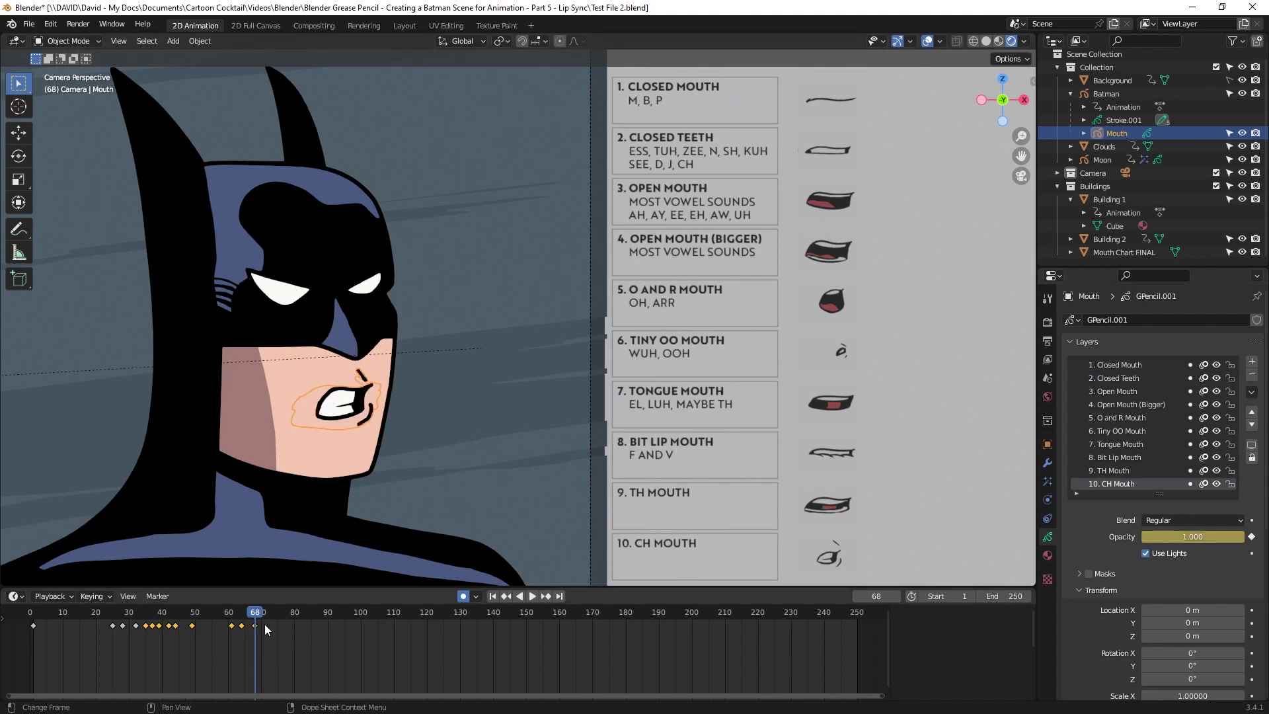
# Swap mouths at frame 72, with 10. CH Mouth at opacity 0 and 3. Open Mouth at 1.
pyautogui.moveTo(262, 612); pyautogui.dragTo(268, 612)
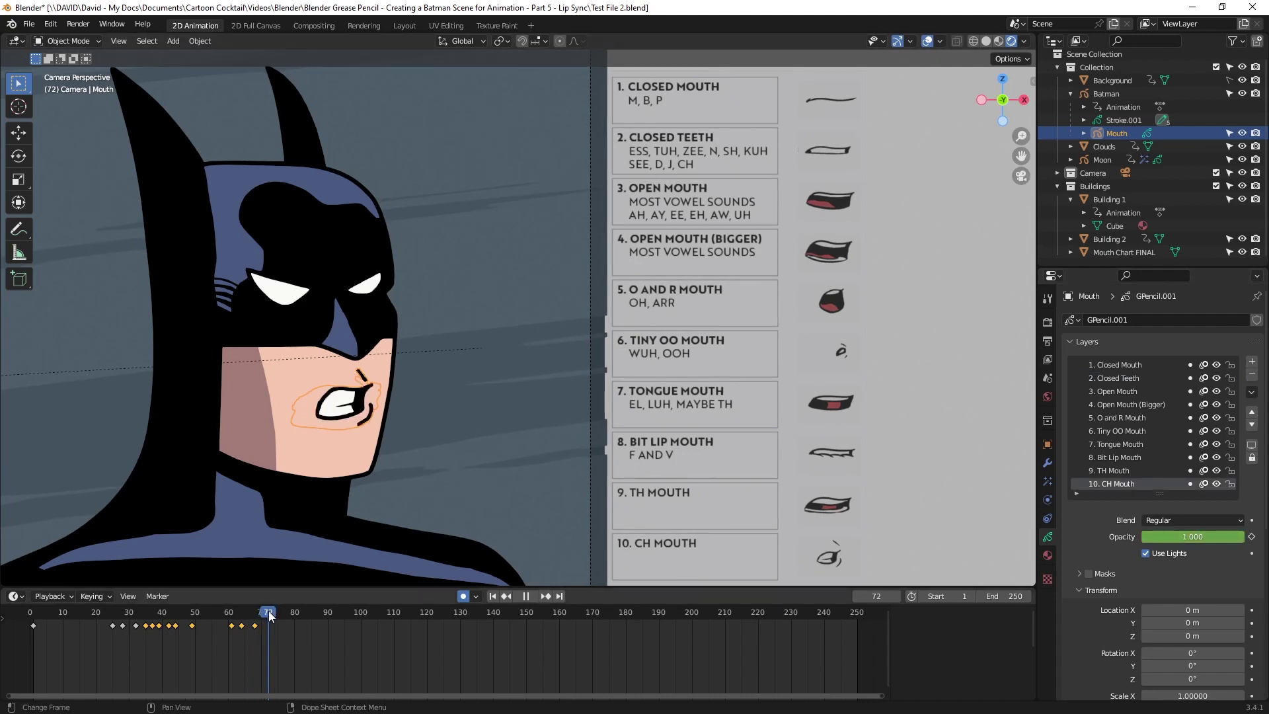
pyautogui.moveTo(1207, 536); pyautogui.dragTo(1246, 536)
pyautogui.click(1102, 390)
# Swap mouths at frame 77, with 3. Open Mouth at opacity 0 and 9. TH Mouth at 1.
pyautogui.moveTo(267, 612); pyautogui.dragTo(289, 616)
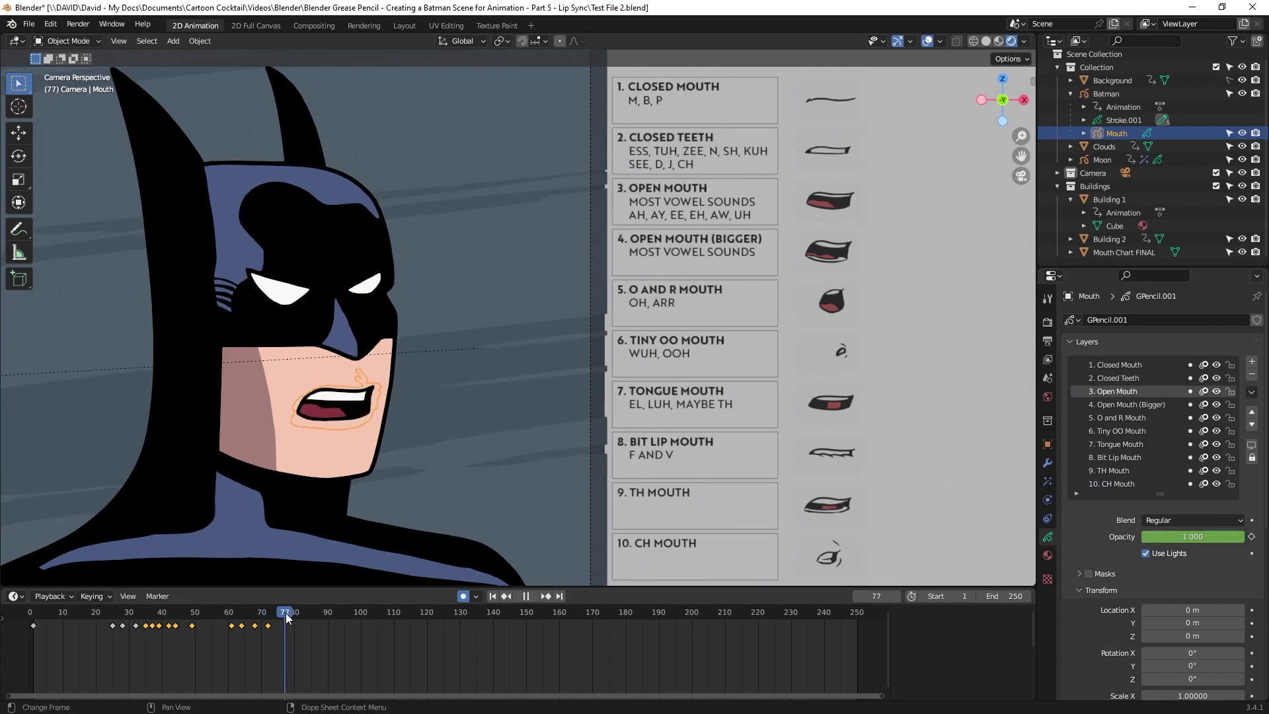
pyautogui.moveTo(1221, 532); pyautogui.dragTo(1125, 532)
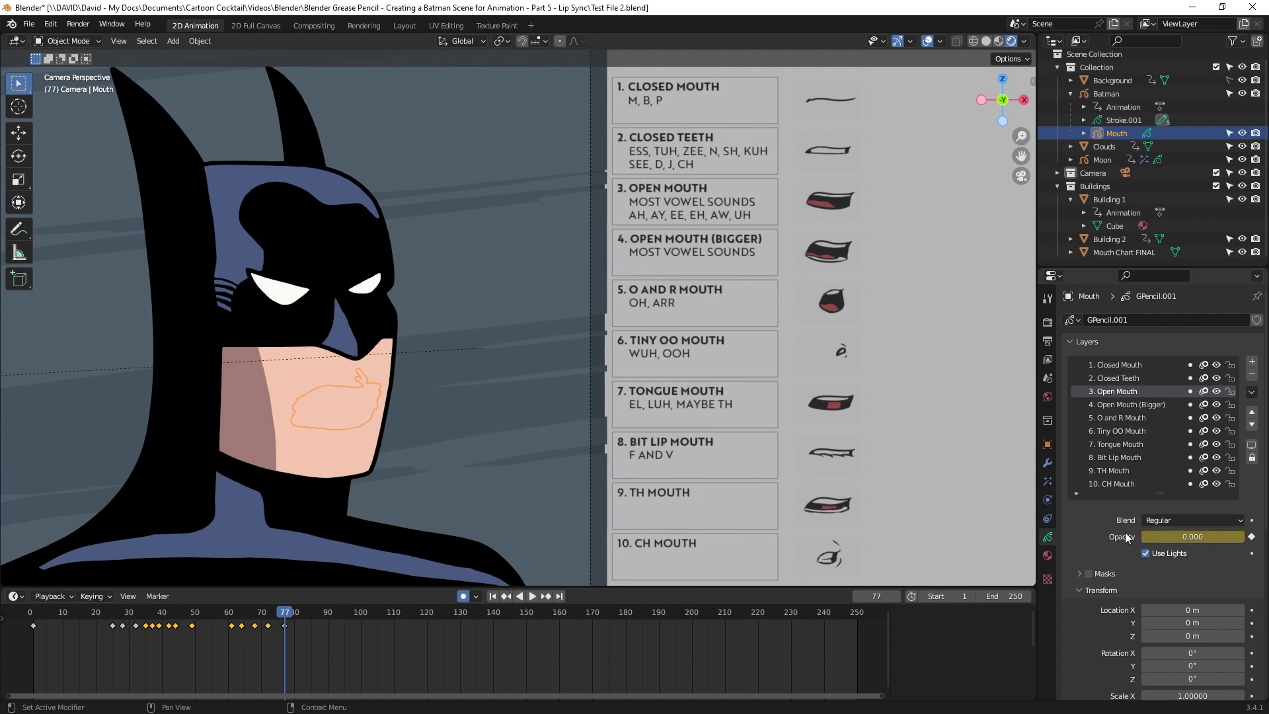
pyautogui.click(1148, 472)
pyautogui.moveTo(1180, 535); pyautogui.dragTo(1246, 536)
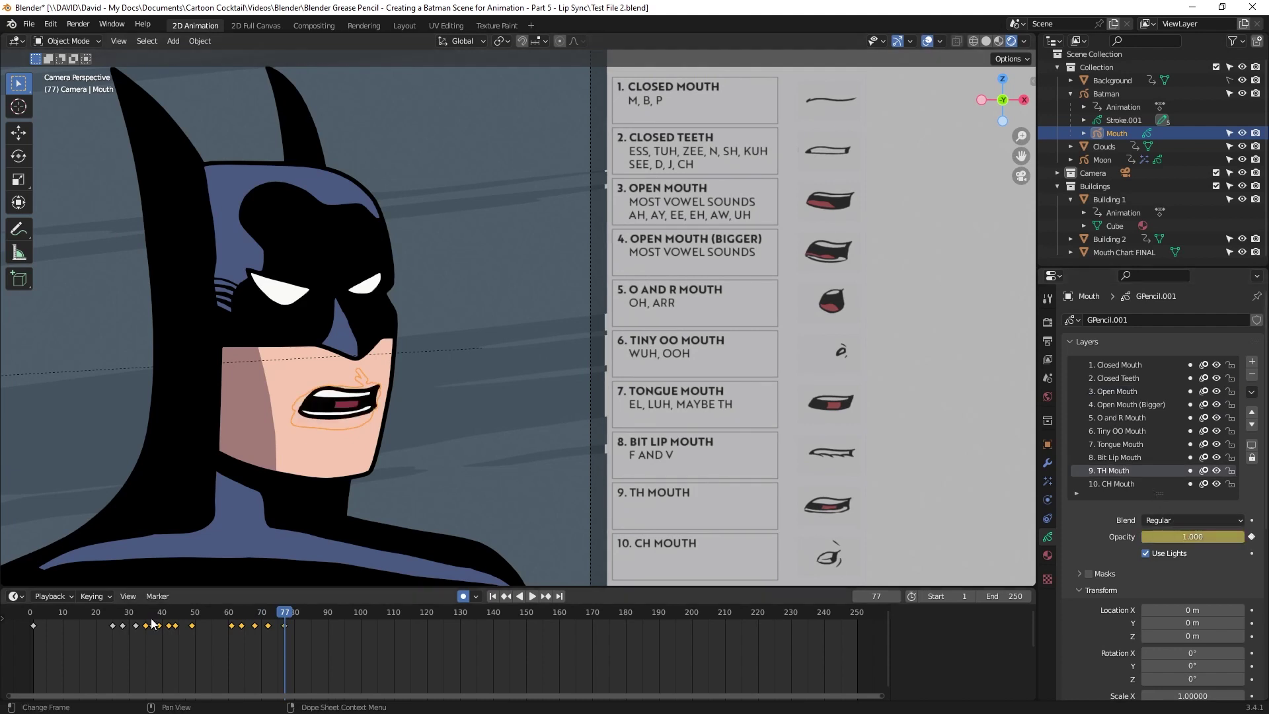
# Swap mouths at frame 83, with 9. TH Mouth at opacity 0 and 3. Open Mouth at 1.
pyautogui.moveTo(286, 609); pyautogui.dragTo(305, 609)
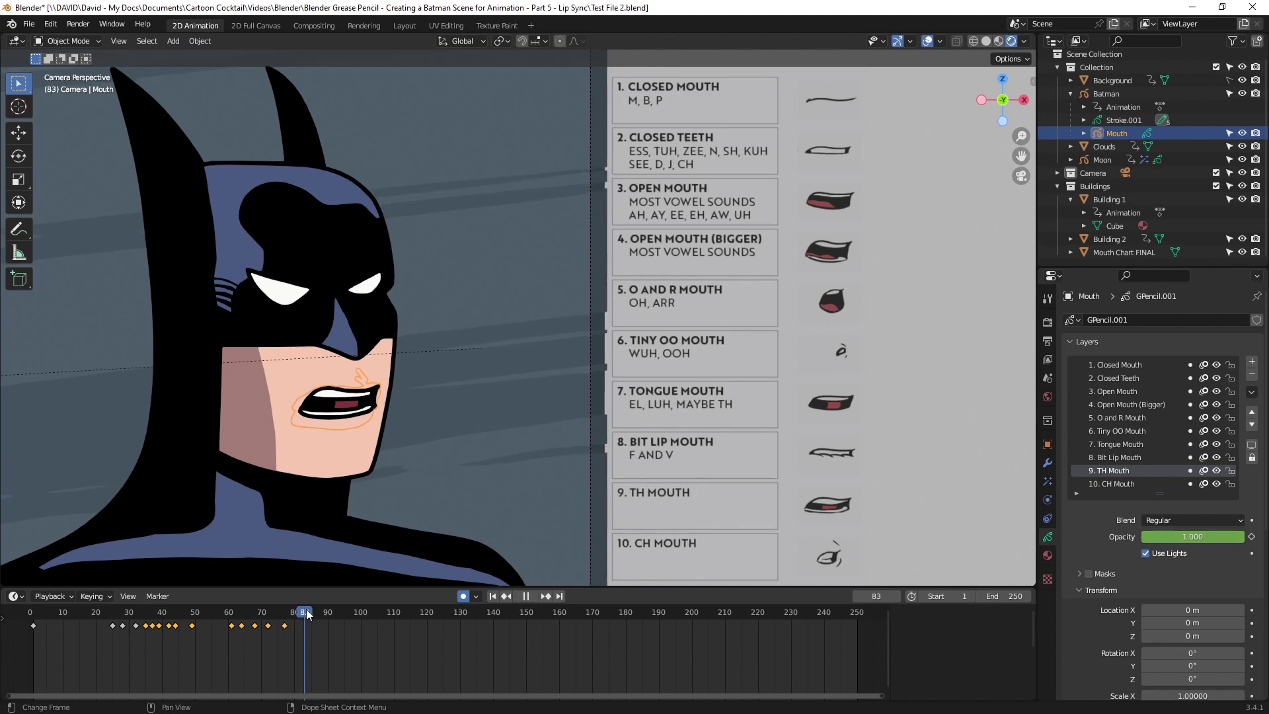
pyautogui.moveTo(1207, 536); pyautogui.dragTo(1243, 534)
pyautogui.click(1120, 387)
# Close the mouth at frame 89, with 3. Open Mouth at opacity 0 and 1. Closed Mouth at 1.
pyautogui.moveTo(304, 612); pyautogui.dragTo(324, 615)
pyautogui.moveTo(1190, 536); pyautogui.dragTo(1147, 537)
pyautogui.click(1123, 365)
# Play the animation from the start to review the lip sync, stopping once the keyed dialogue has finished.
pyautogui.hotkey('shift', 'Left')
pyautogui.click(532, 596)
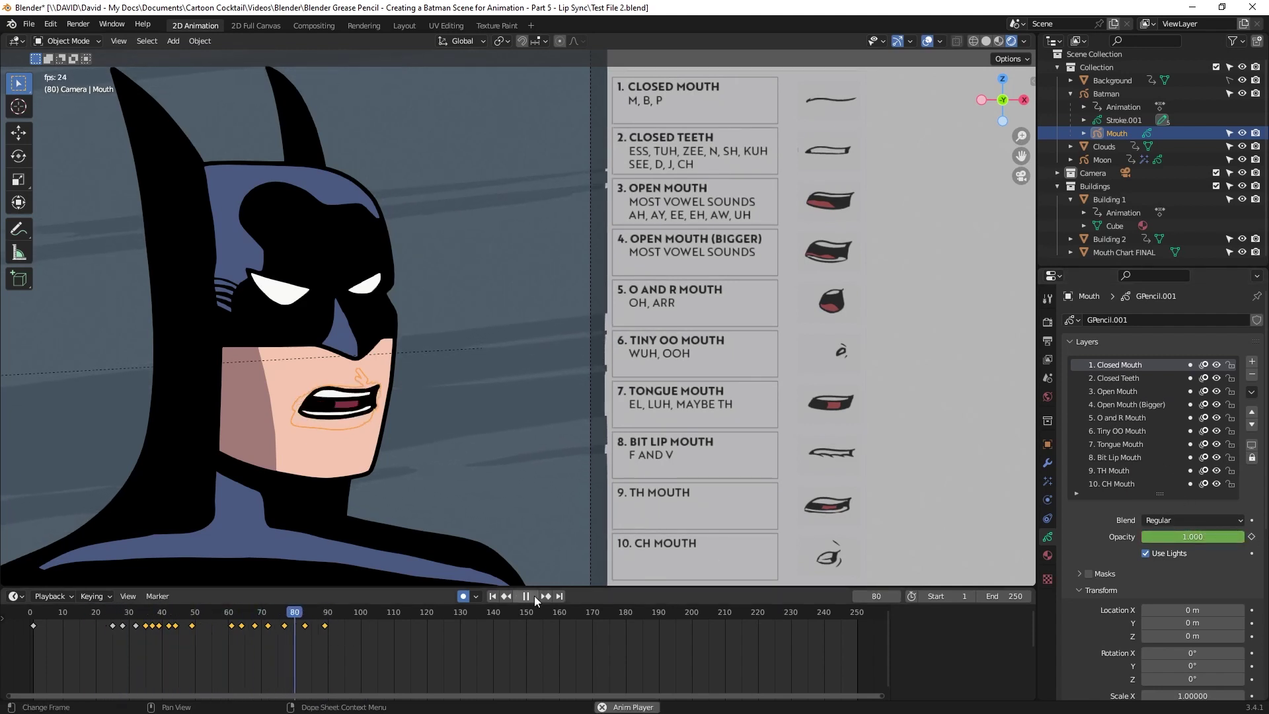
pyautogui.click(534, 596)
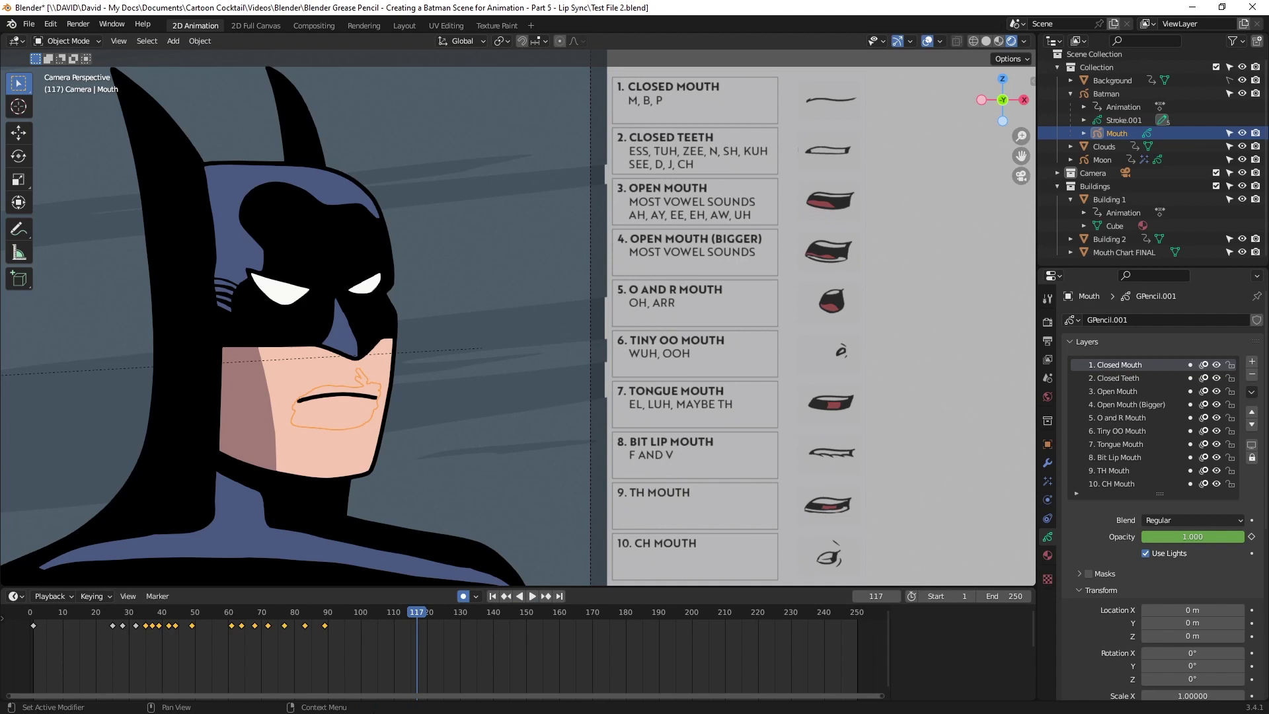